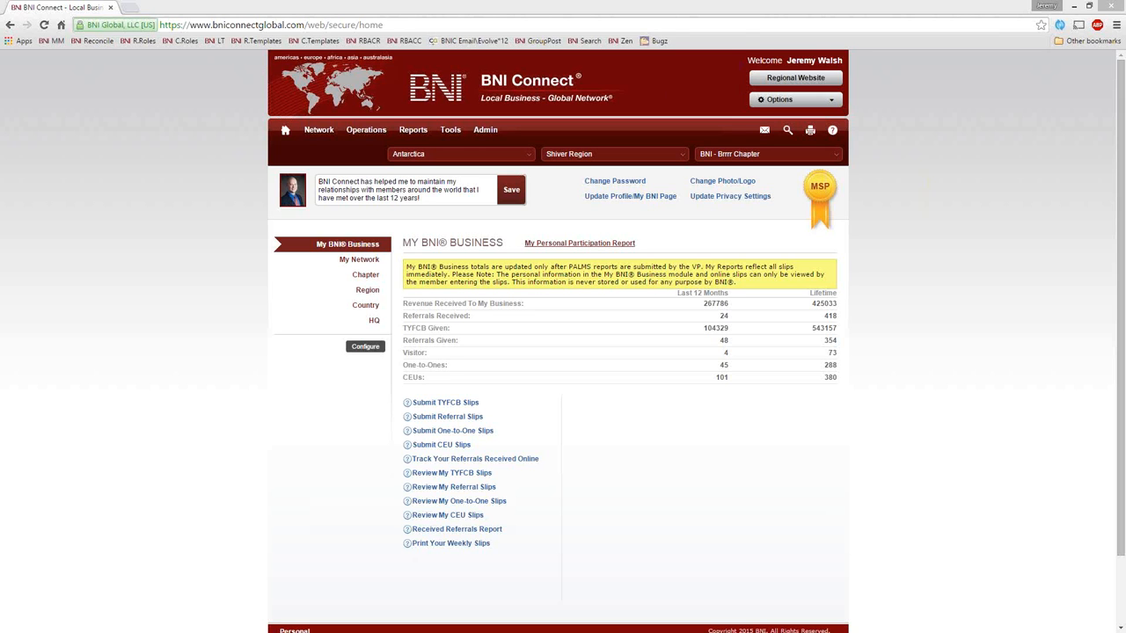
Step: Open the BNI Connect Global Support site from the Zen bookmark in a new tab and switch to it
{"action": "right_click", "coordinate": [625, 40]}
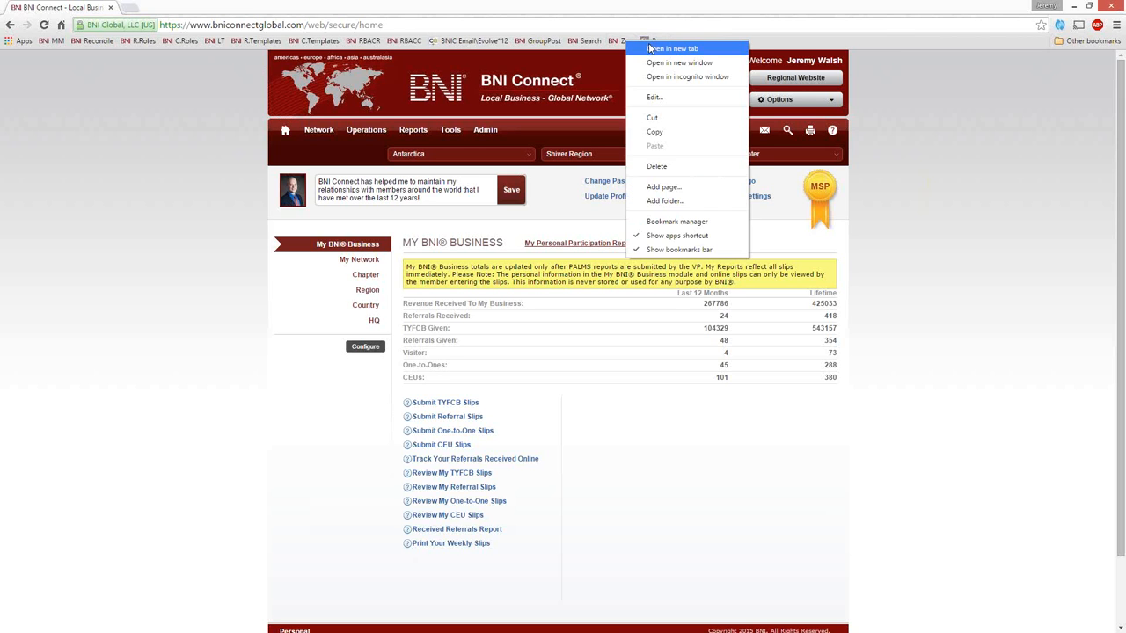
{"action": "left_click", "coordinate": [652, 47]}
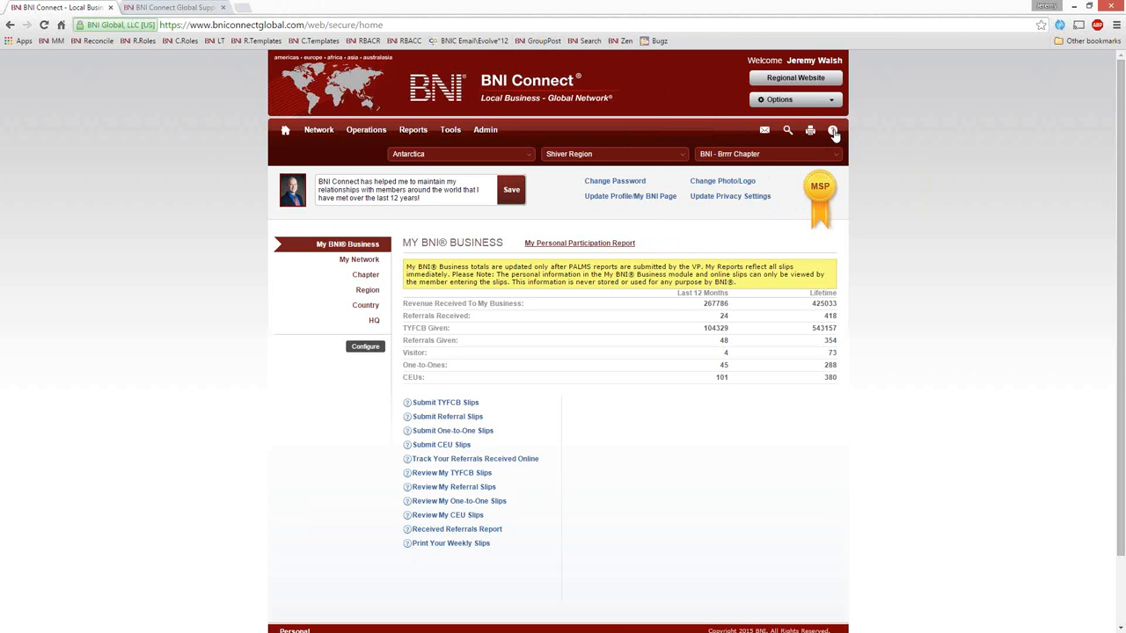
{"action": "left_click", "coordinate": [173, 9]}
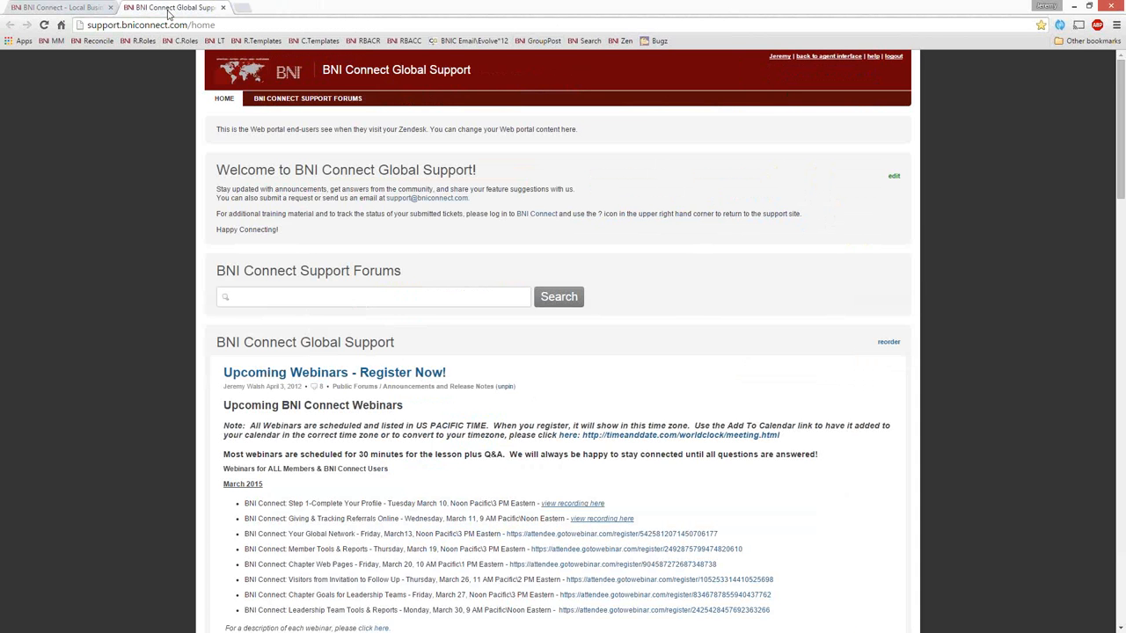
Step: Review the March 2015 upcoming webinars, highlighting the Chapter Web Pages and Visitors from Invitation to Follow Up entries
{"action": "scroll", "coordinate": [716, 384], "scroll_direction": "down", "scroll_amount": 3}
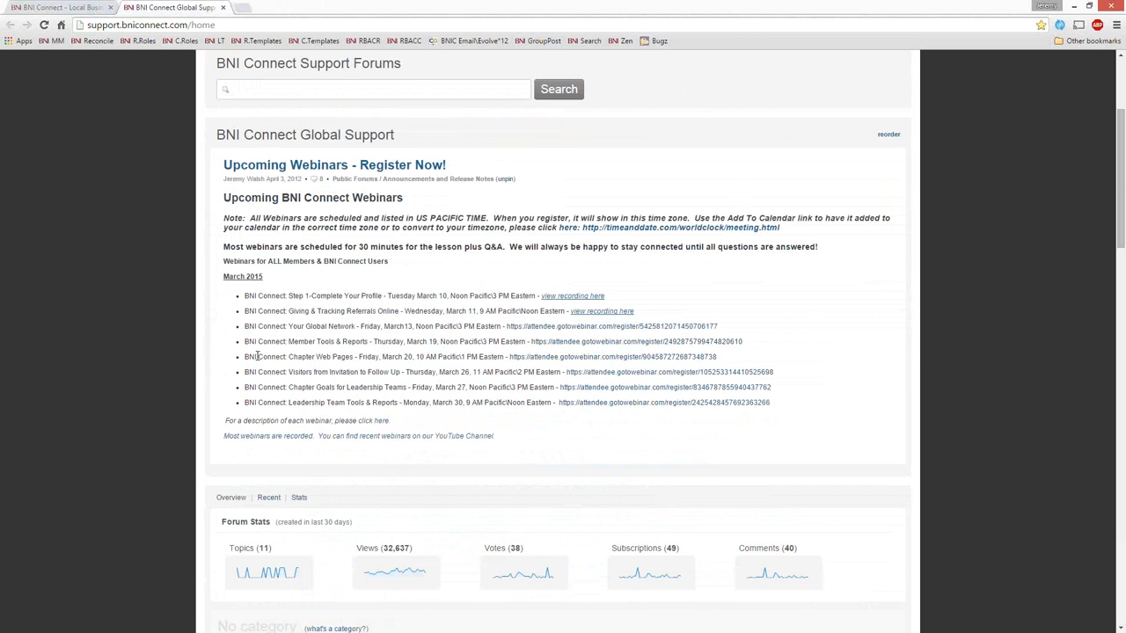
{"action": "left_click_drag", "start_coordinate": [246, 356], "coordinate": [361, 368]}
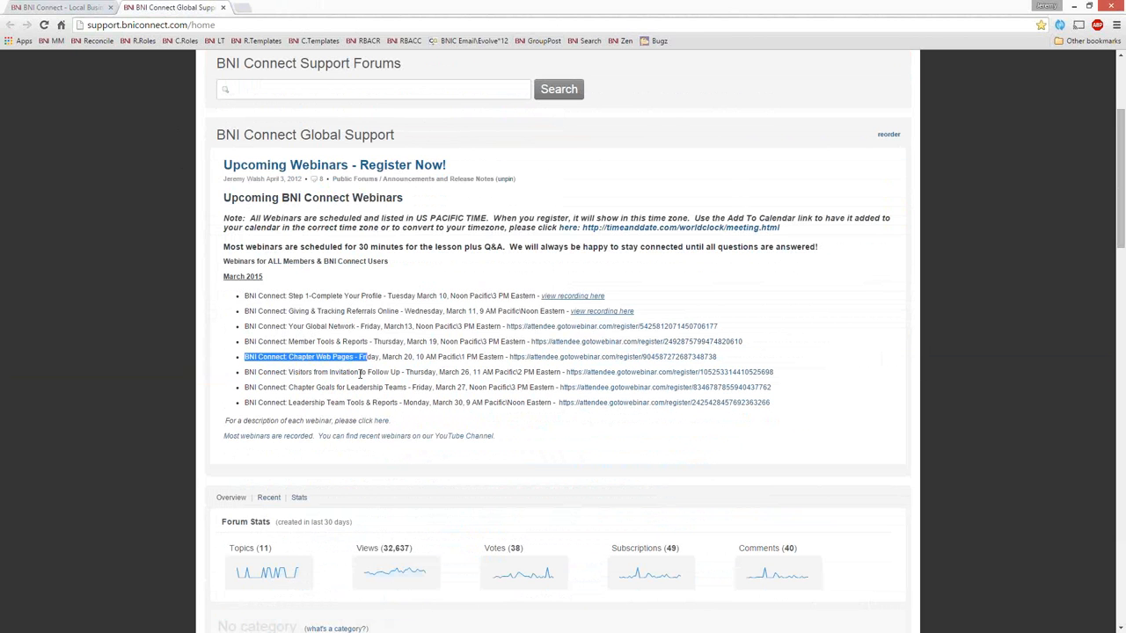
{"action": "left_click", "coordinate": [321, 373]}
{"action": "left_click_drag", "start_coordinate": [258, 372], "coordinate": [347, 373]}
{"action": "left_click", "coordinate": [299, 373]}
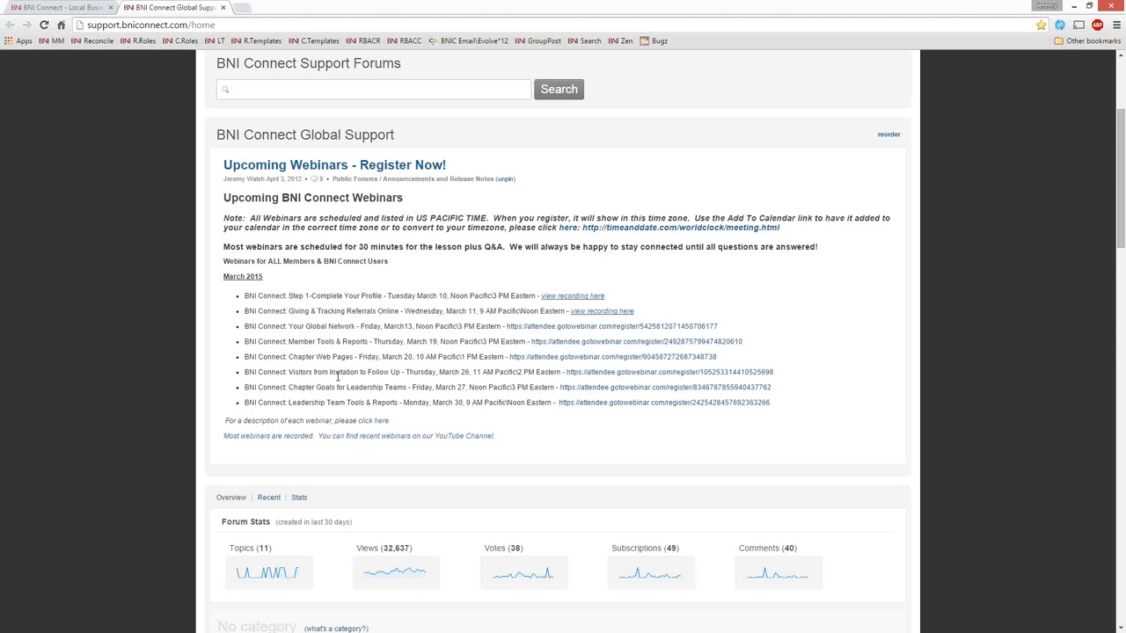
Step: Look through the March 2015 recorded member webinars article under Recorded Webinars and close the support site
{"action": "scroll", "coordinate": [335, 379], "scroll_direction": "down", "scroll_amount": 1}
{"action": "scroll", "coordinate": [334, 380], "scroll_direction": "down", "scroll_amount": 9}
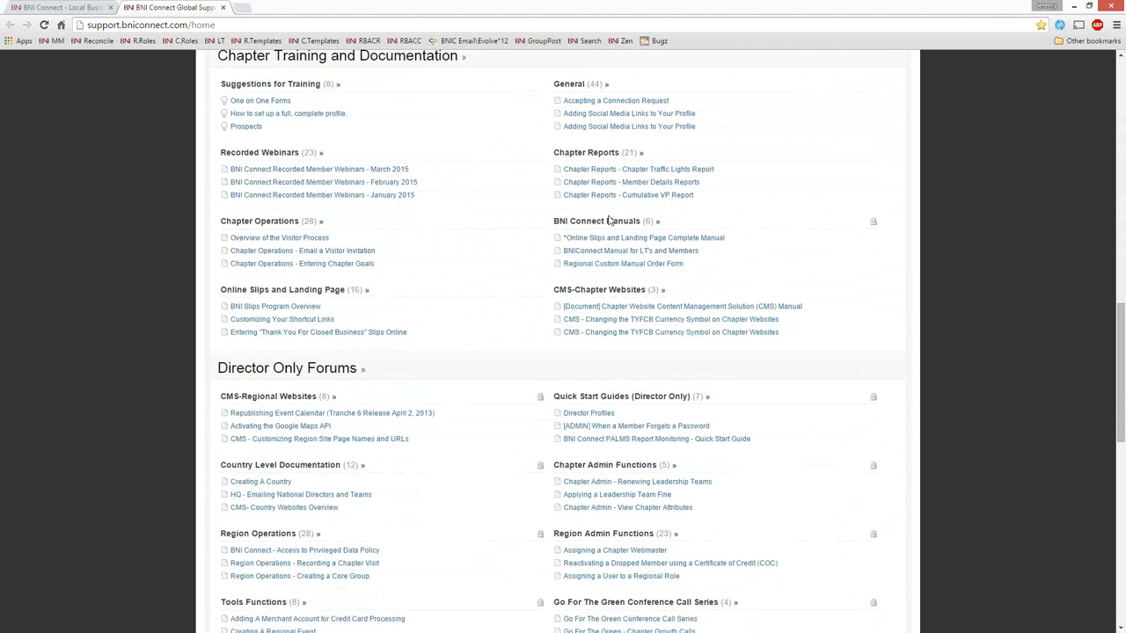
{"action": "left_click", "coordinate": [290, 169]}
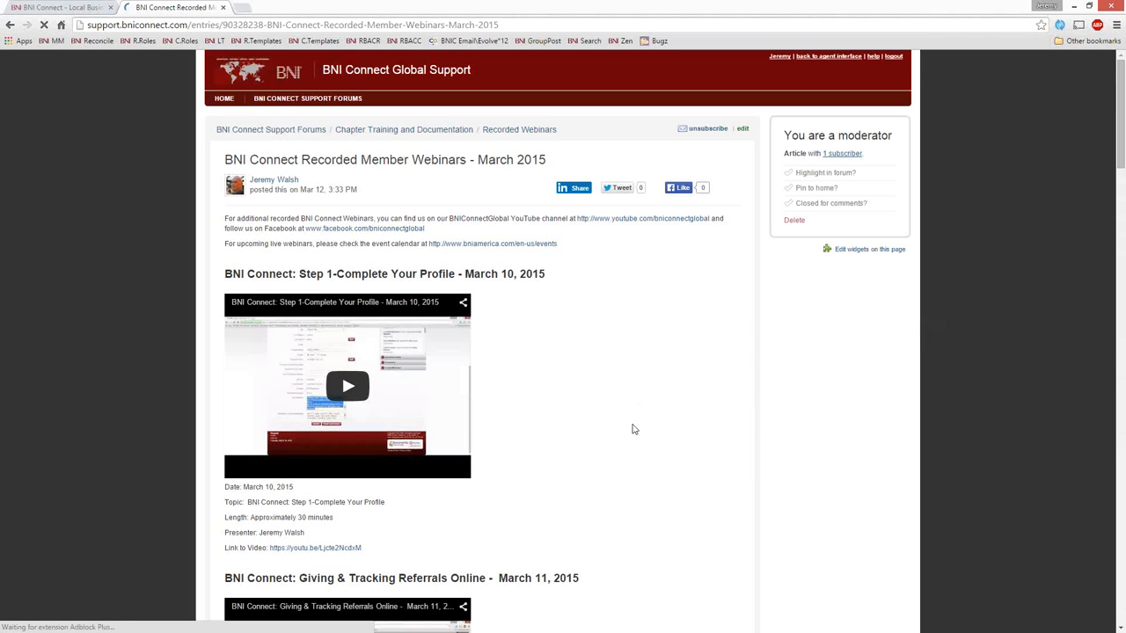
{"action": "scroll", "coordinate": [629, 431], "scroll_direction": "down", "scroll_amount": 6}
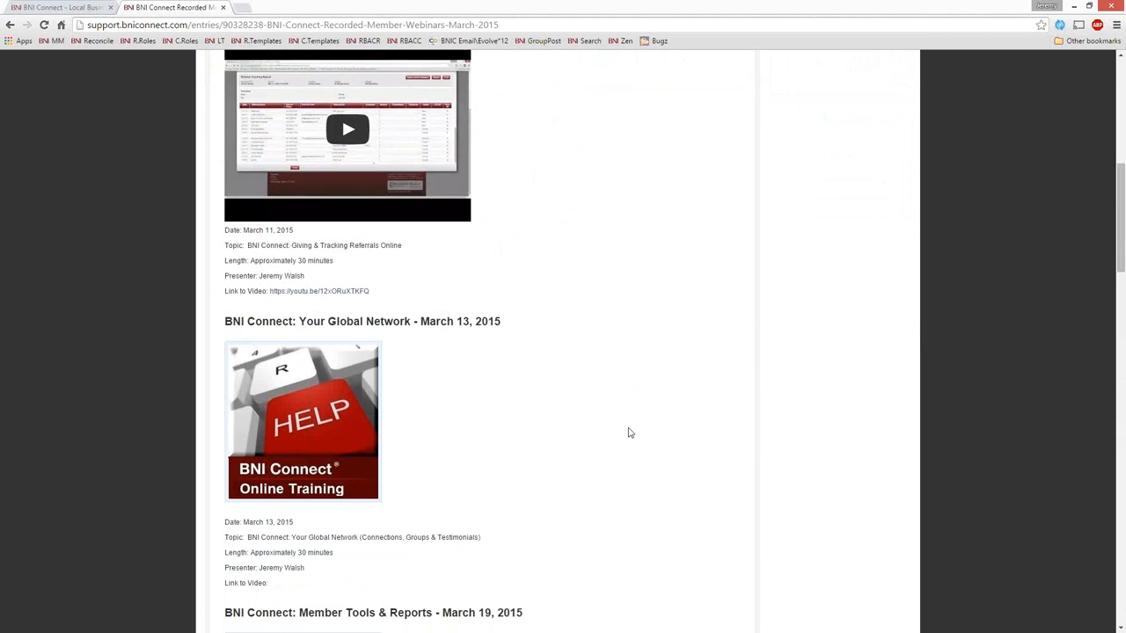
{"action": "scroll", "coordinate": [630, 431], "scroll_direction": "down", "scroll_amount": 6}
{"action": "scroll", "coordinate": [626, 434], "scroll_direction": "up", "scroll_amount": 5}
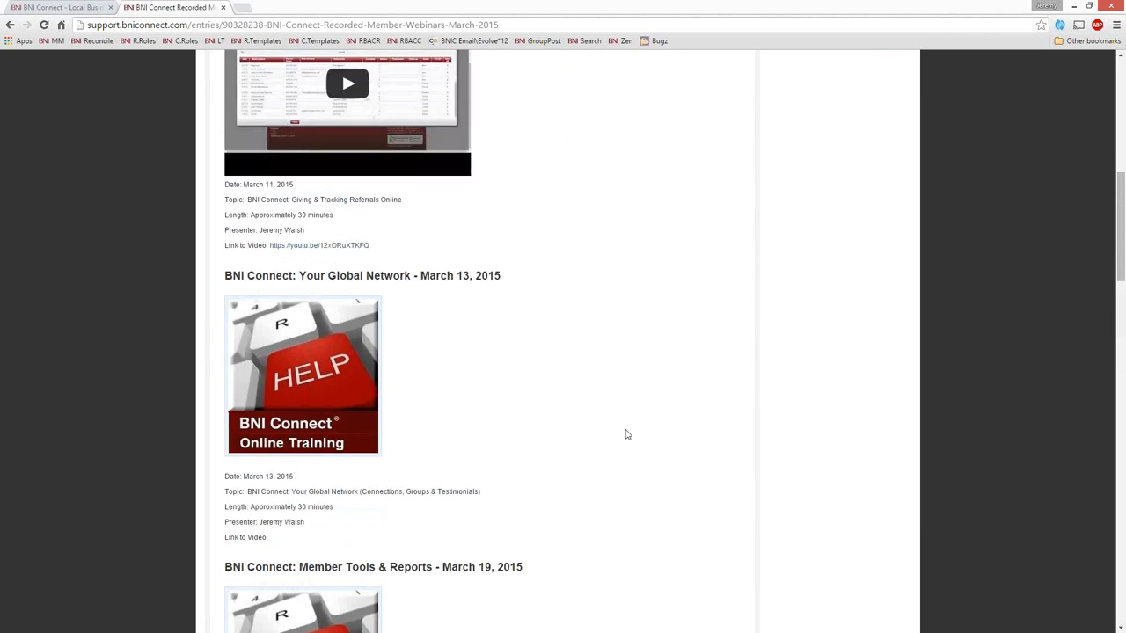
{"action": "scroll", "coordinate": [626, 434], "scroll_direction": "up", "scroll_amount": 7}
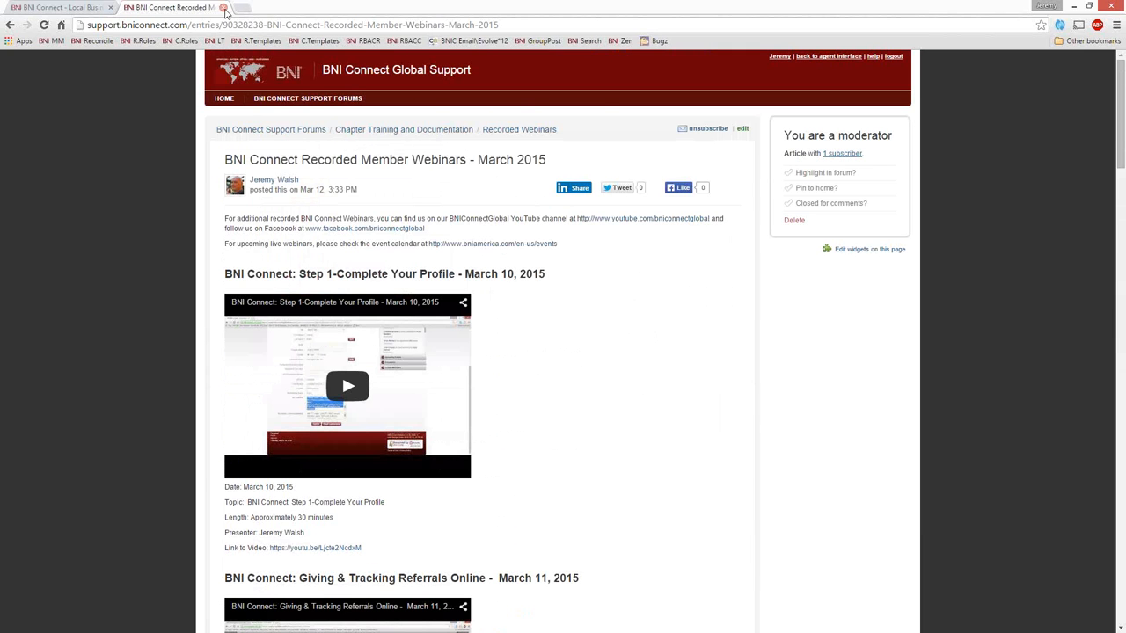
{"action": "left_click", "coordinate": [224, 8]}
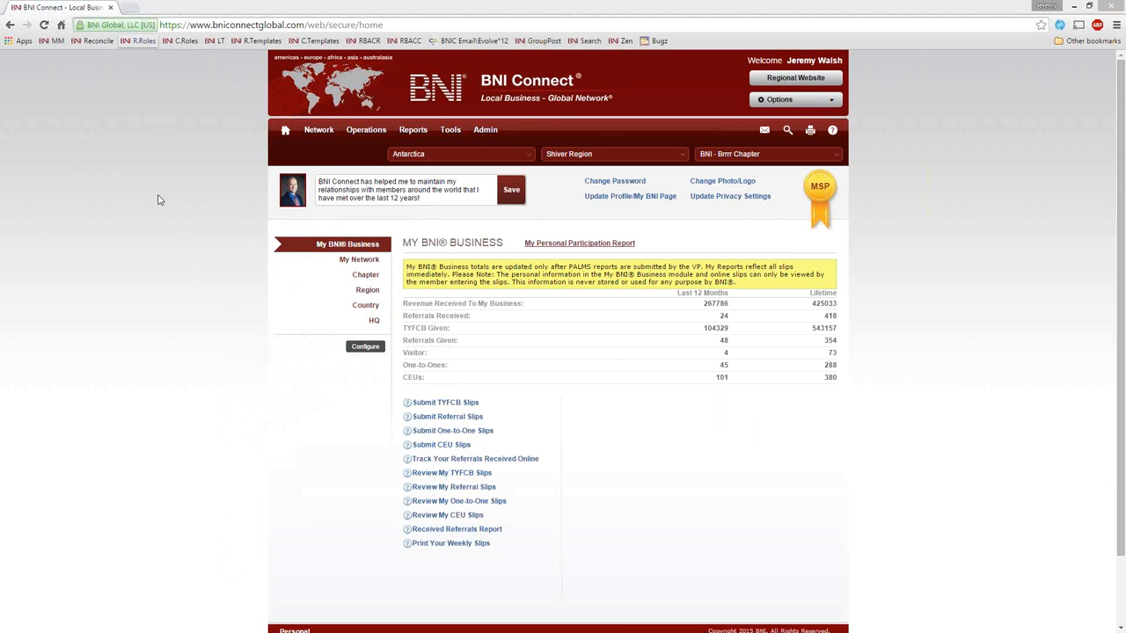
Step: Open the antarcticreferrals.com regional website in a new tab
{"action": "left_click", "coordinate": [131, 8]}
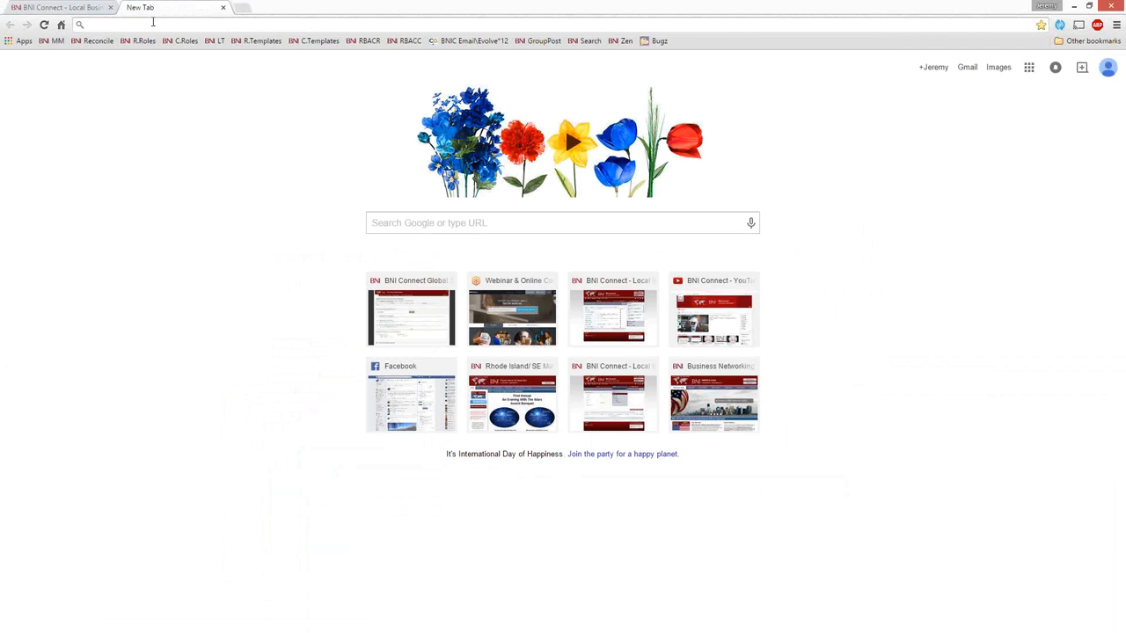
{"action": "type", "text": "bnia"}
{"action": "key", "text": "BackSpace"}
{"action": "key", "text": "BackSpace"}
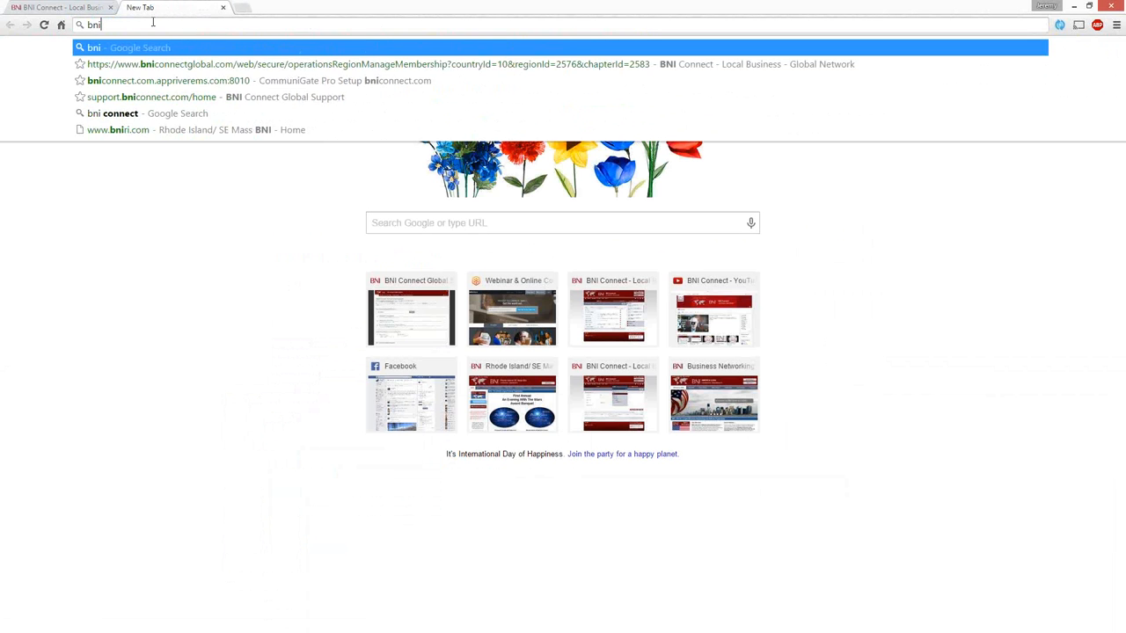
{"action": "key", "text": "BackSpace"}
{"action": "key", "text": "BackSpace"}
{"action": "key", "text": "BackSpace"}
{"action": "type", "text": "ant"}
{"action": "key", "text": "Return"}
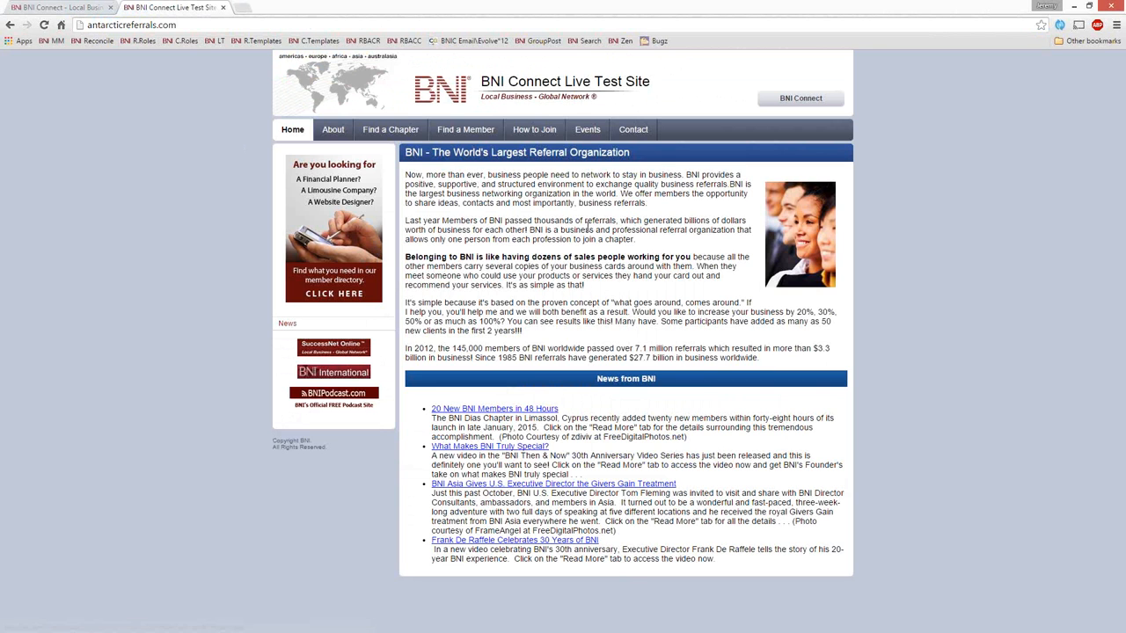
Step: Find the BNI - Brrrr Chapter through an unfiltered chapter search and open its chapter website
{"action": "left_click", "coordinate": [391, 129]}
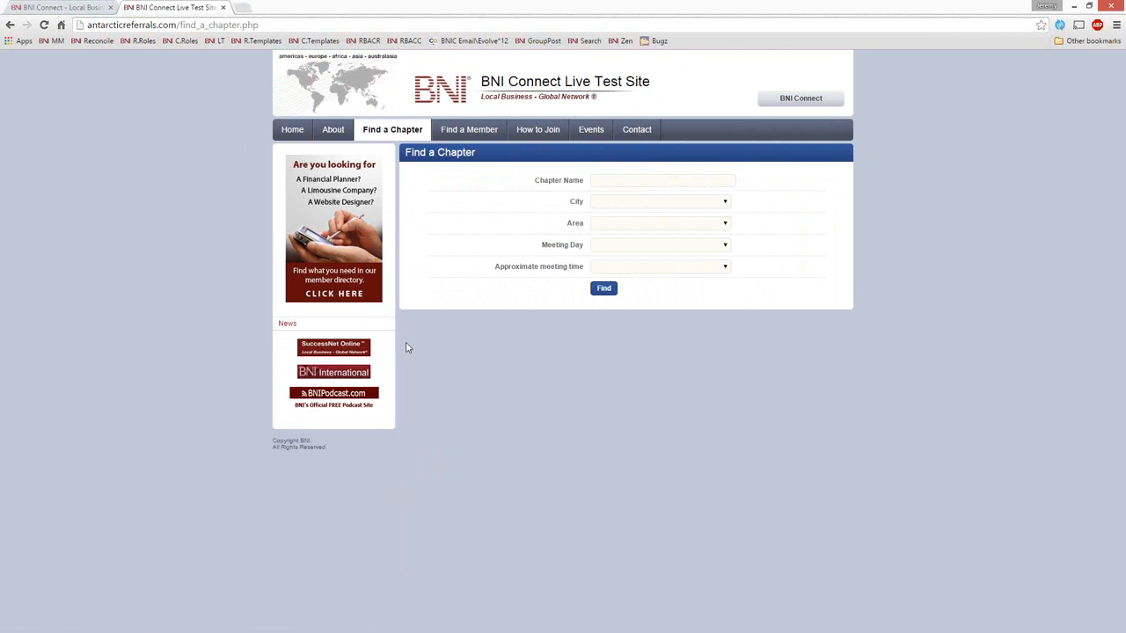
{"action": "left_click", "coordinate": [598, 290]}
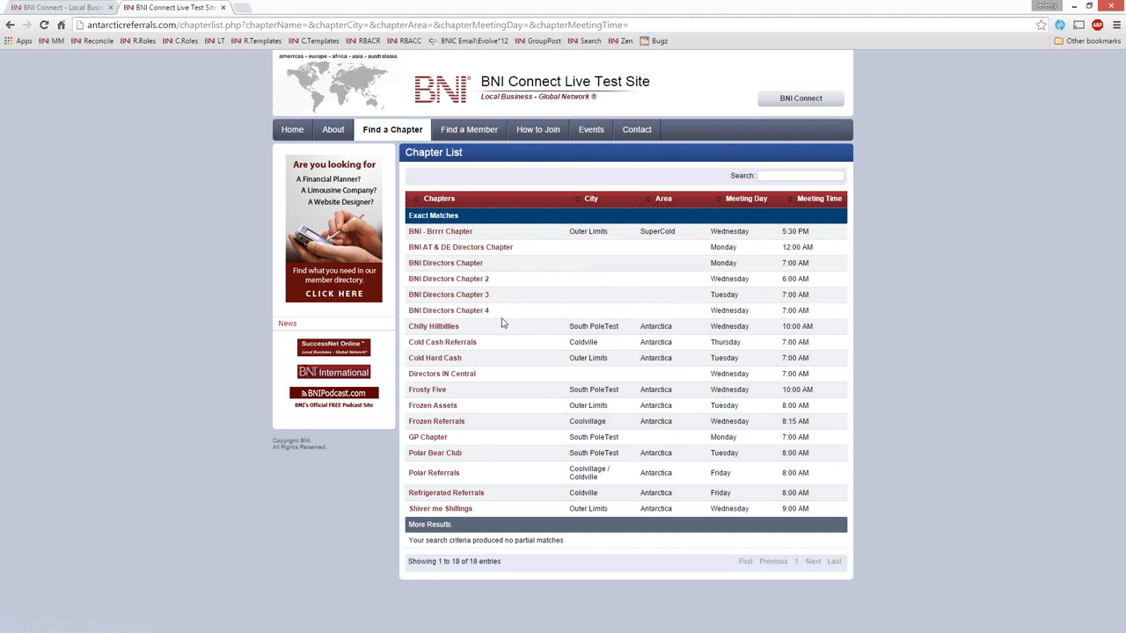
{"action": "left_click", "coordinate": [430, 234]}
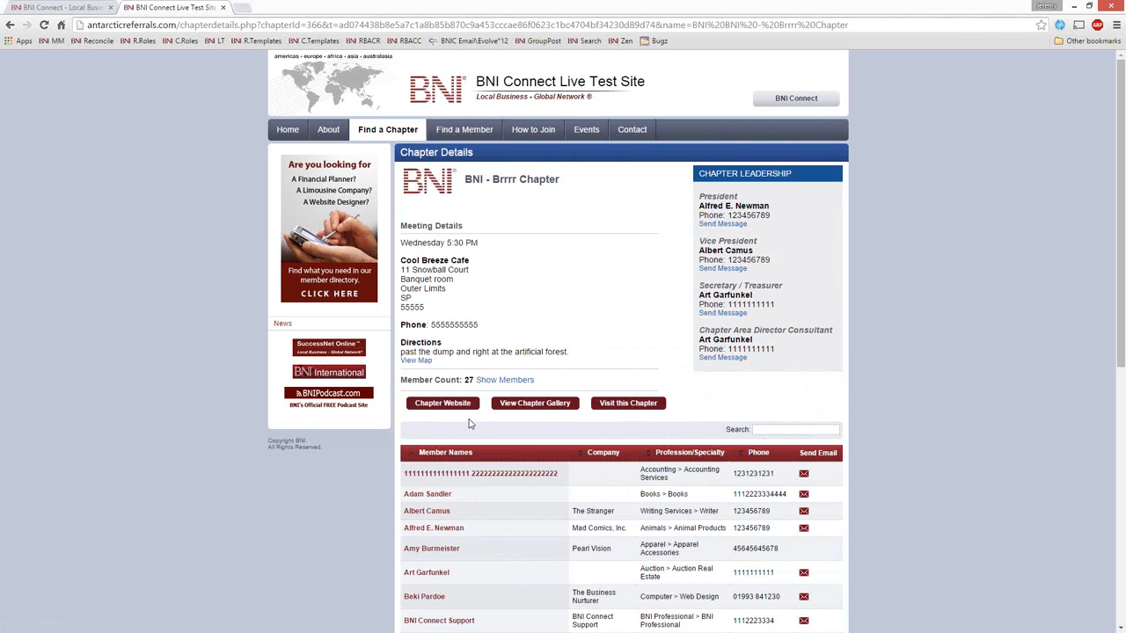
{"action": "left_click", "coordinate": [440, 405]}
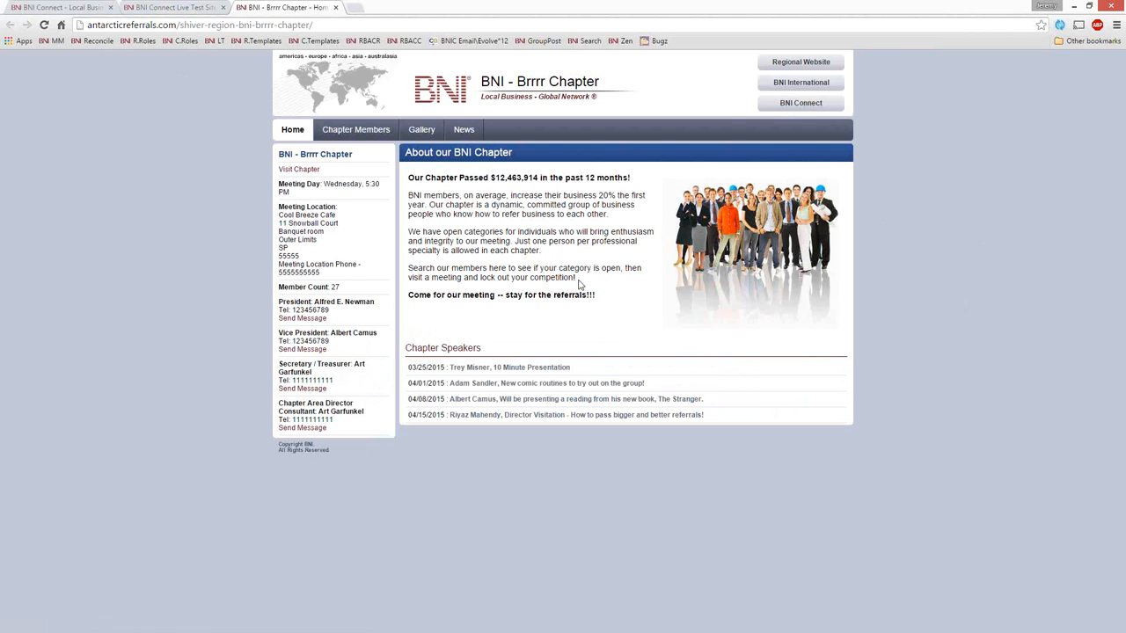
Step: Examine the chapter home page, highlighting the description text, the amount of business passed and the meeting day
{"action": "left_click_drag", "start_coordinate": [578, 279], "coordinate": [422, 195]}
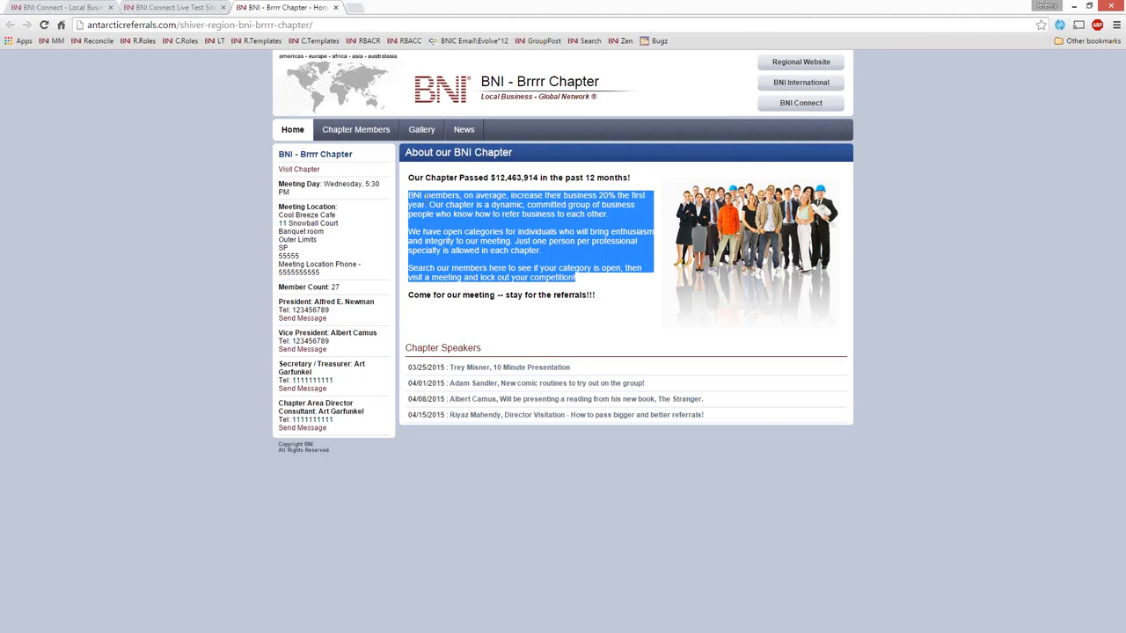
{"action": "left_click", "coordinate": [457, 242]}
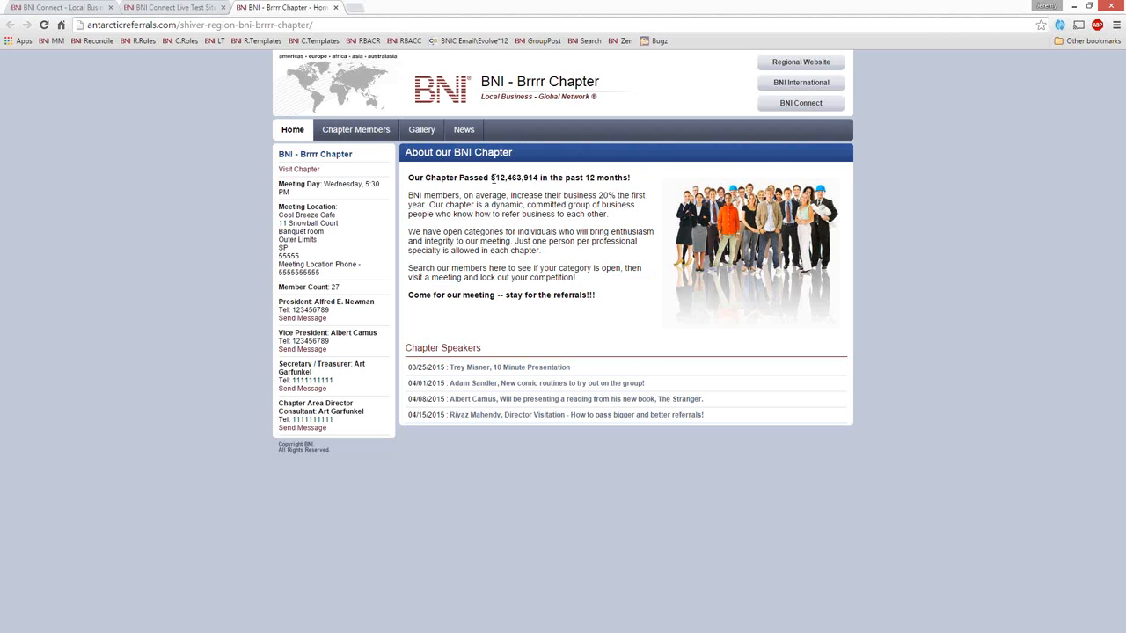
{"action": "left_click_drag", "start_coordinate": [491, 176], "coordinate": [539, 177]}
{"action": "left_click_drag", "start_coordinate": [322, 194], "coordinate": [284, 183]}
{"action": "left_click", "coordinate": [306, 204]}
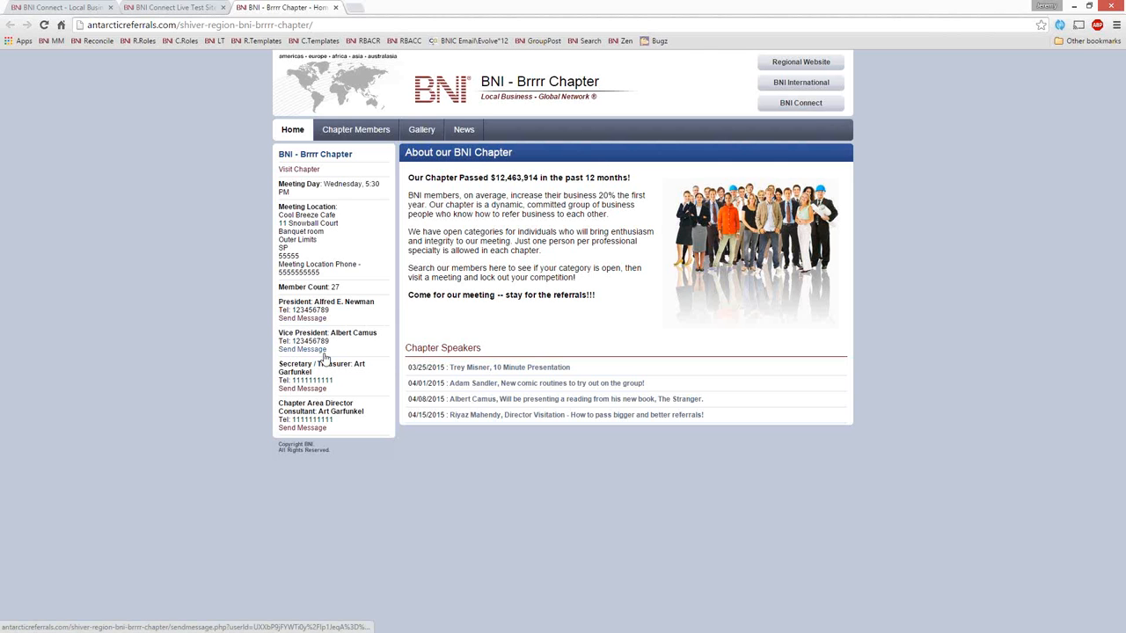
Step: Review the chapter's member list and open the member details for the Mad Comics, Inc. member
{"action": "left_click", "coordinate": [352, 131]}
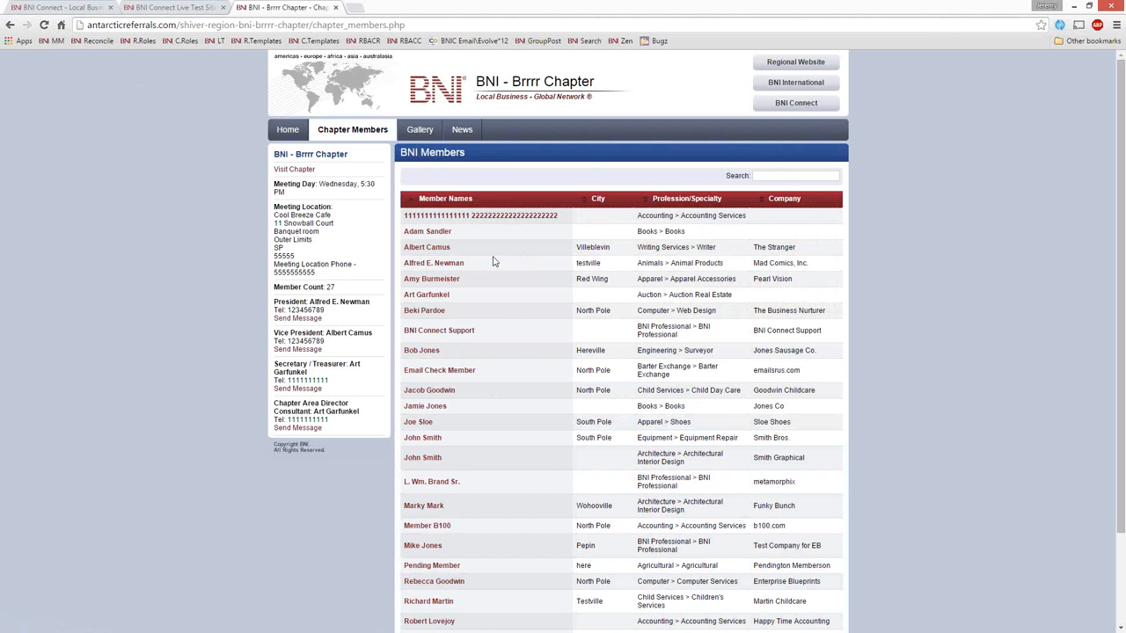
{"action": "scroll", "coordinate": [586, 305], "scroll_direction": "down", "scroll_amount": 2}
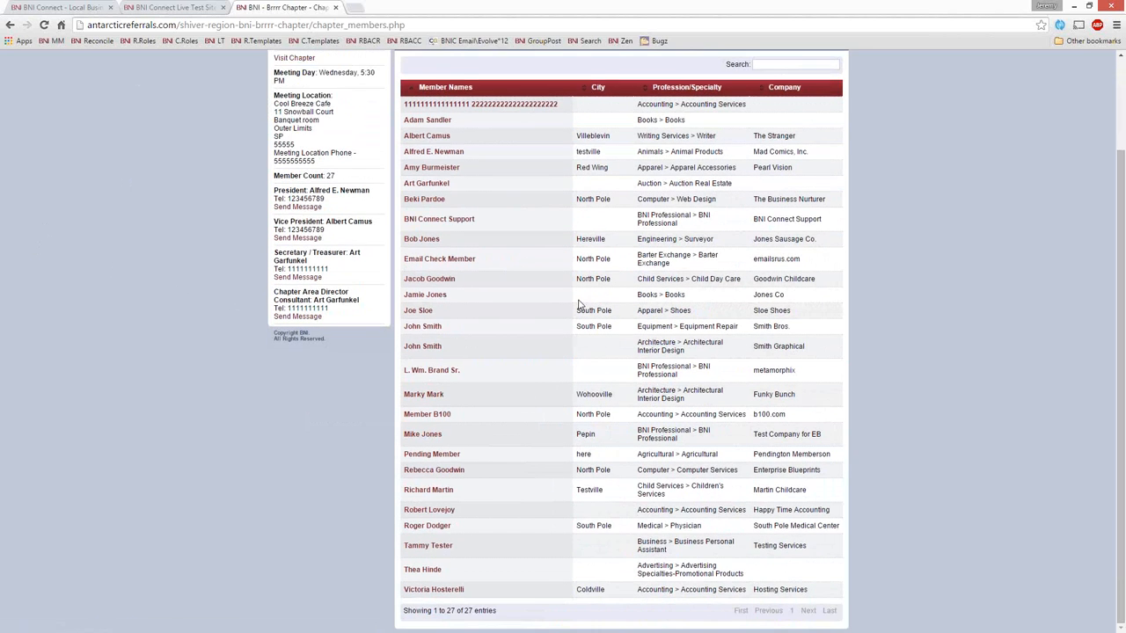
{"action": "scroll", "coordinate": [578, 302], "scroll_direction": "up", "scroll_amount": 1}
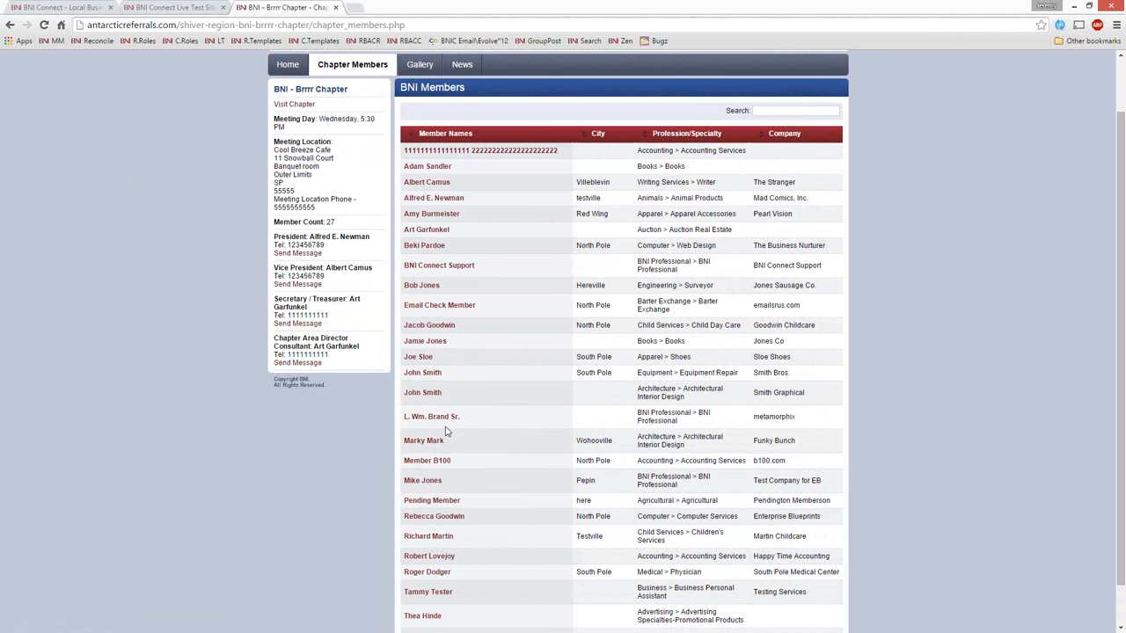
{"action": "left_click", "coordinate": [423, 200]}
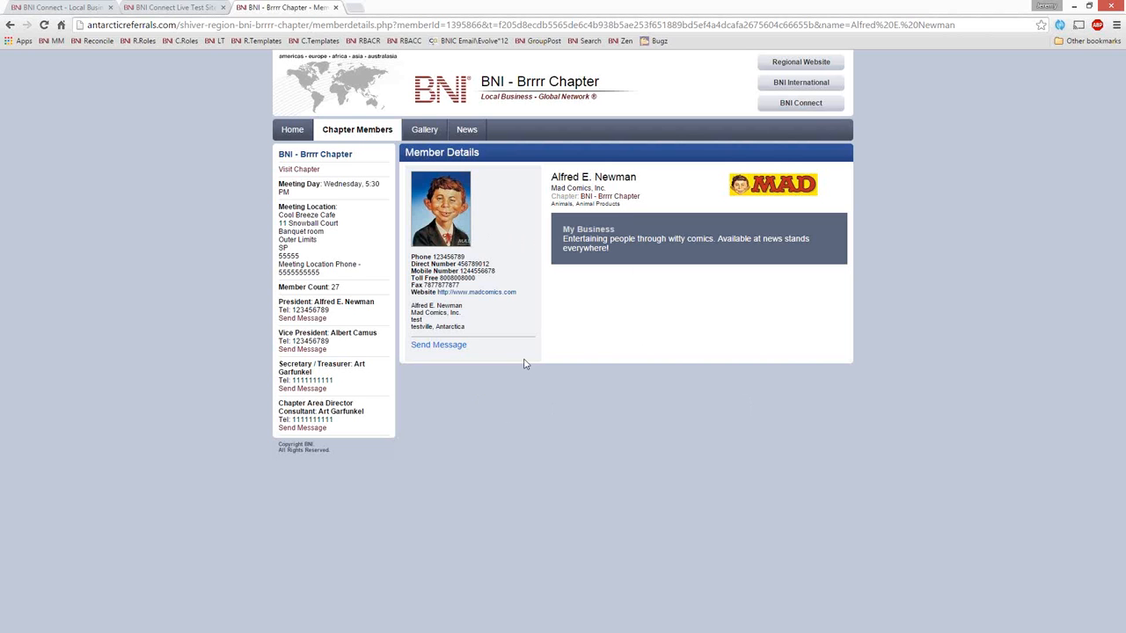
Step: View the Social Event 2015 gallery album and the News page before returning to the chapter's home page
{"action": "left_click", "coordinate": [426, 134]}
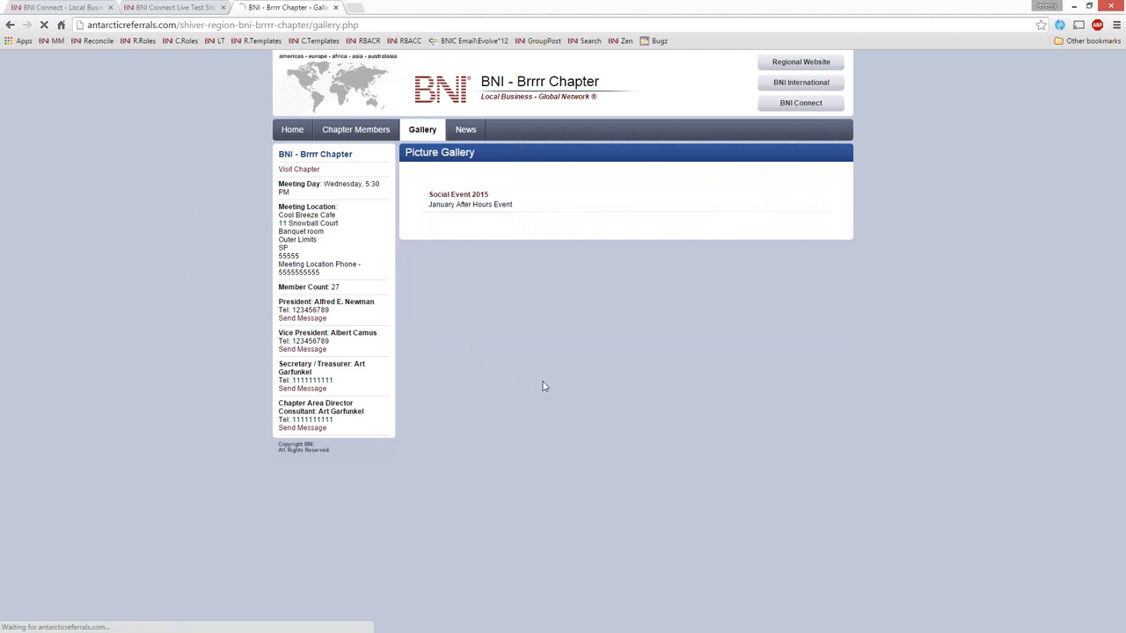
{"action": "left_click", "coordinate": [522, 183]}
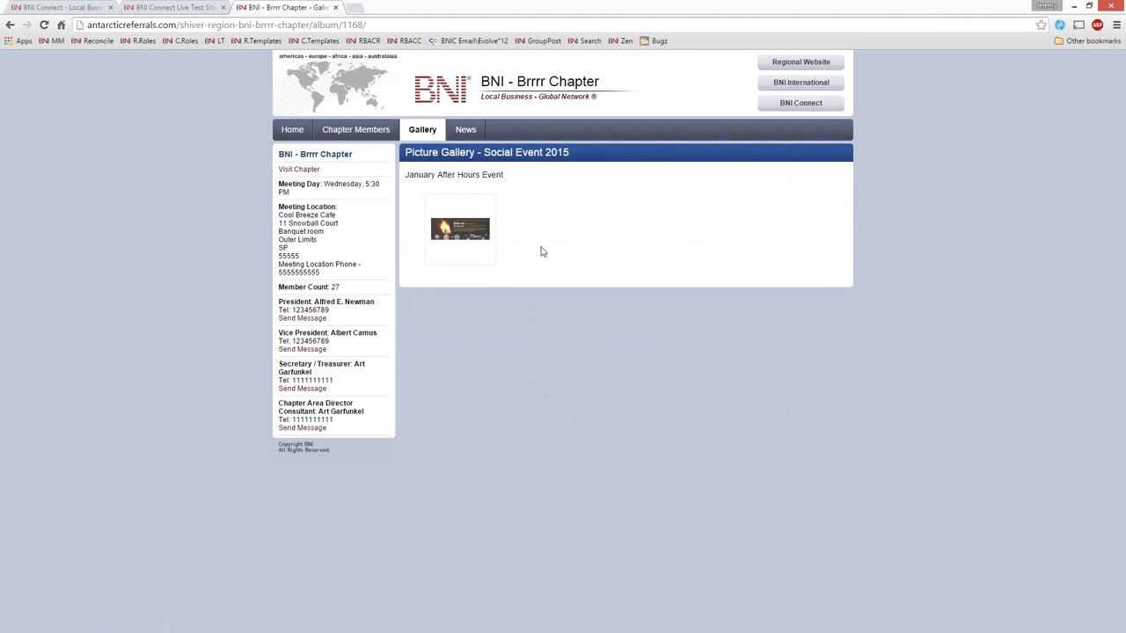
{"action": "left_click", "coordinate": [472, 130]}
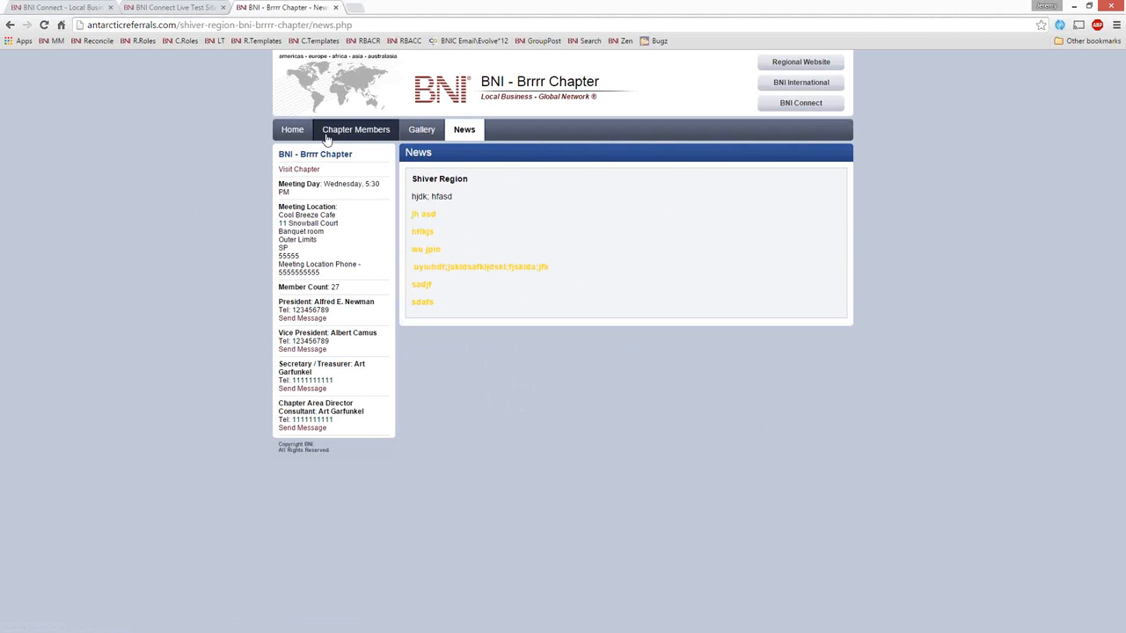
{"action": "left_click", "coordinate": [294, 134]}
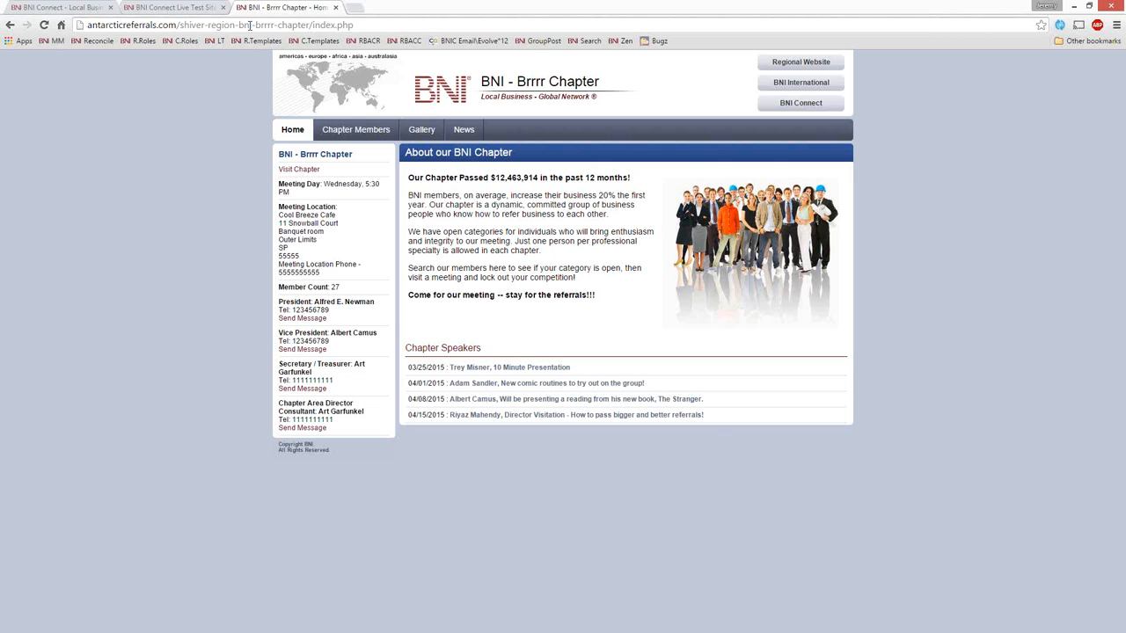
Step: Search the web for "golden ideas bni" and open the Golden Ideas chapter home page on bnisanfrancisco.com
{"action": "left_click", "coordinate": [250, 25]}
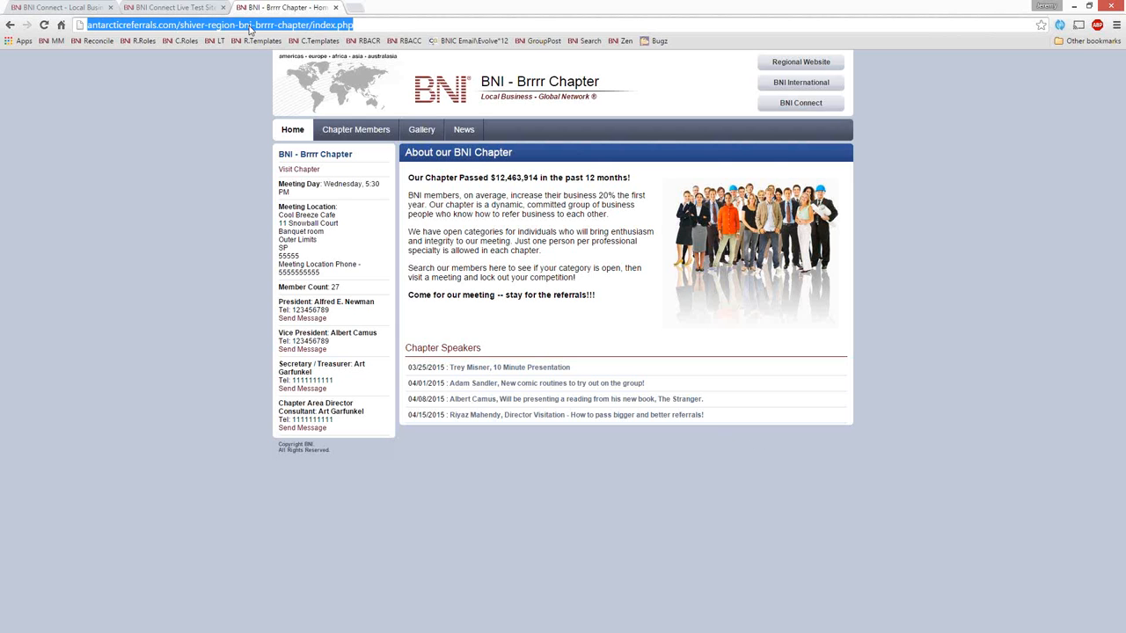
{"action": "type", "text": "go"}
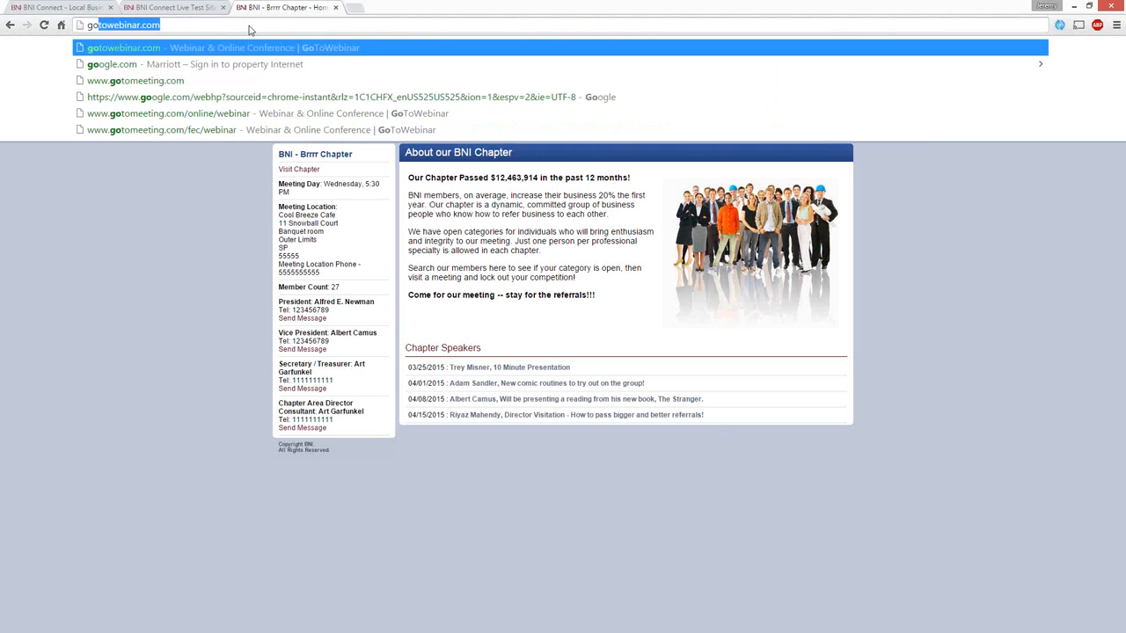
{"action": "type", "text": "lden ideas bni"}
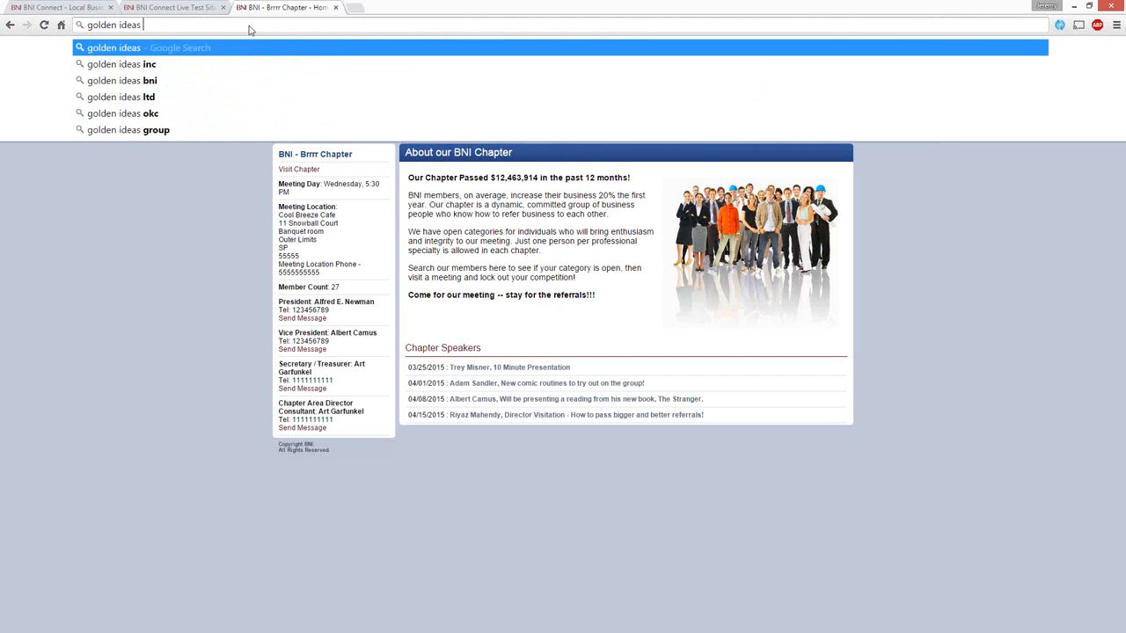
{"action": "key", "text": "Return"}
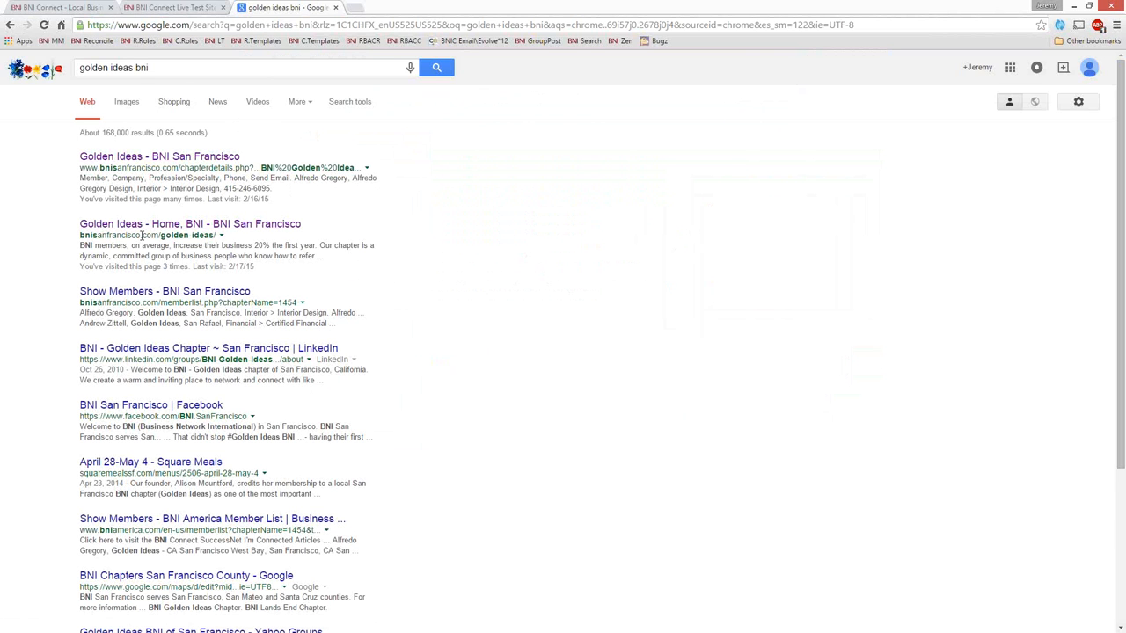
{"action": "left_click", "coordinate": [179, 228]}
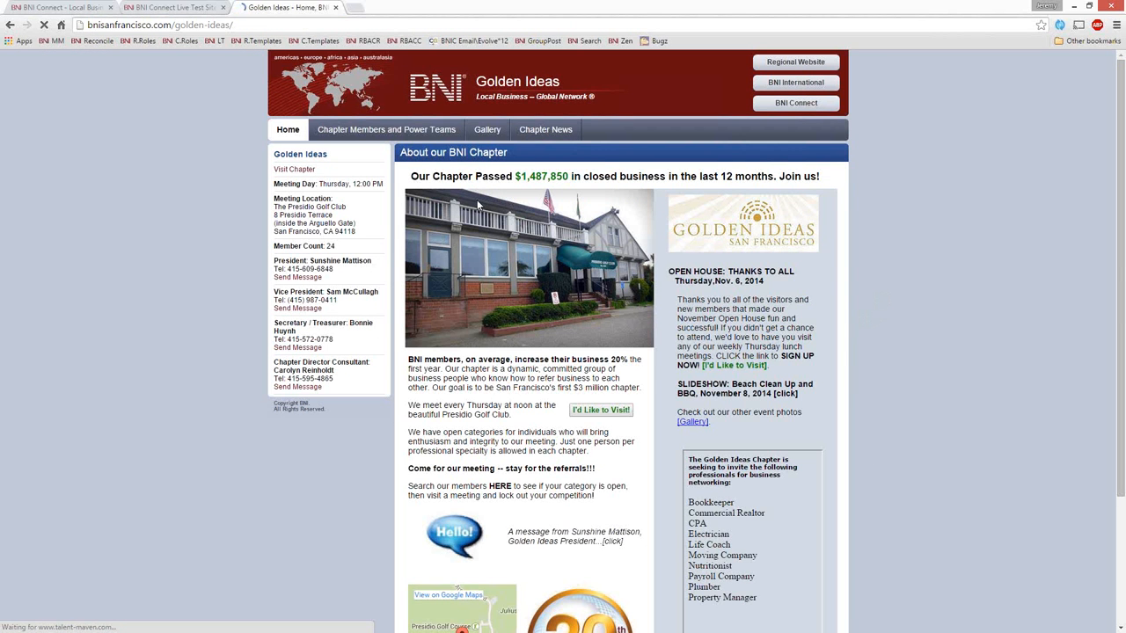
Step: Examine the Golden Ideas home page down to the chapter speakers, highlighting the amount of closed business passed
{"action": "left_click_drag", "start_coordinate": [579, 175], "coordinate": [522, 181]}
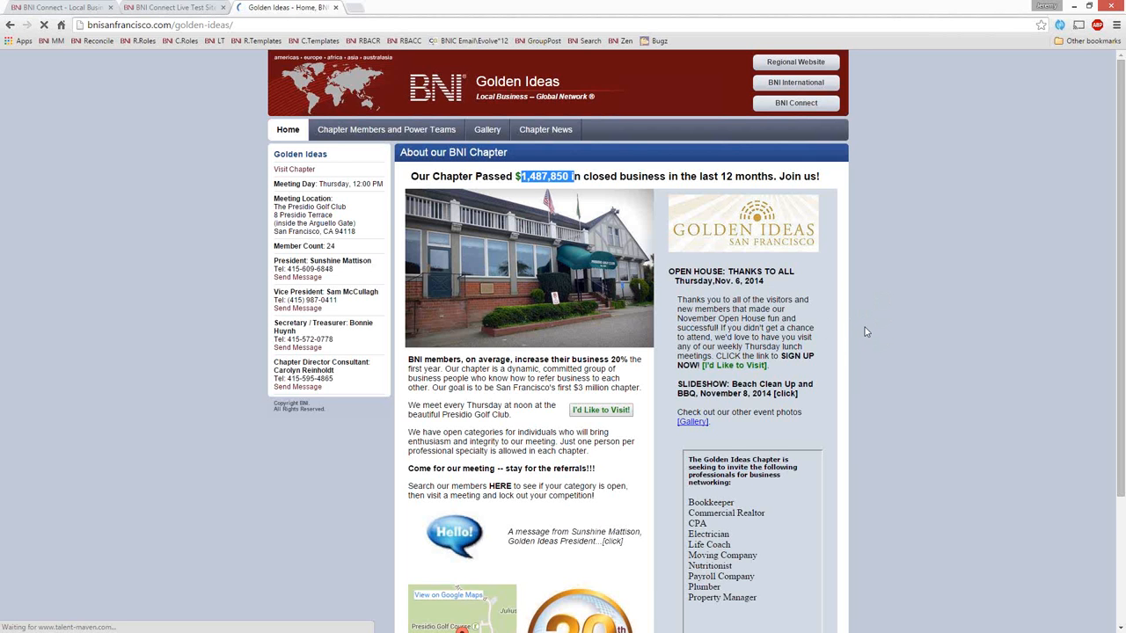
{"action": "scroll", "coordinate": [849, 331], "scroll_direction": "down", "scroll_amount": 1}
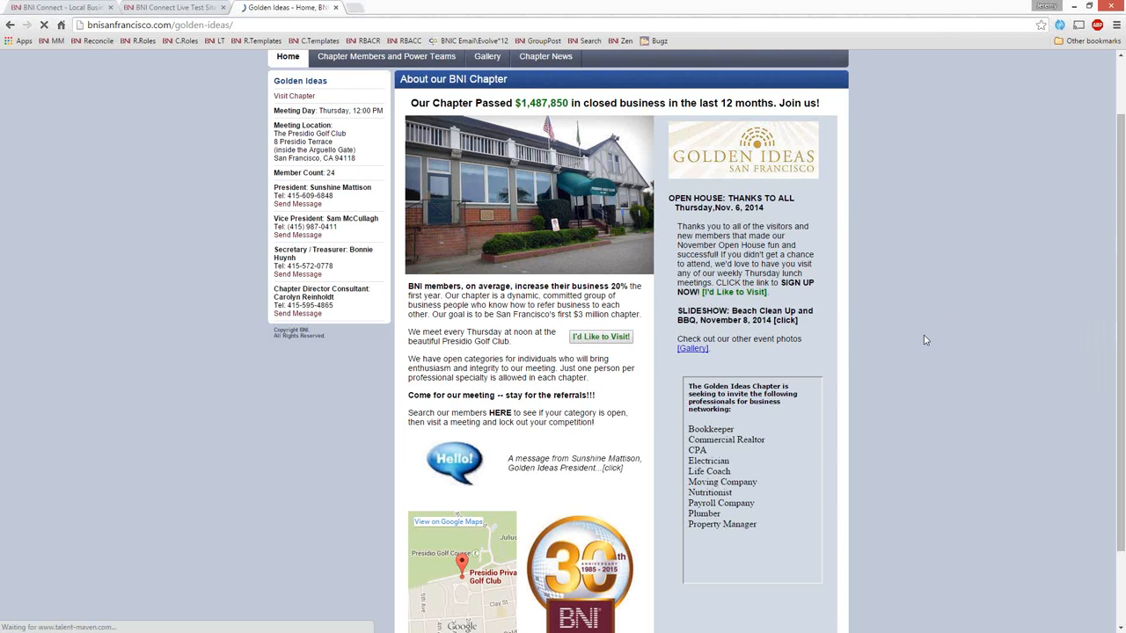
{"action": "scroll", "coordinate": [923, 336], "scroll_direction": "down", "scroll_amount": 1}
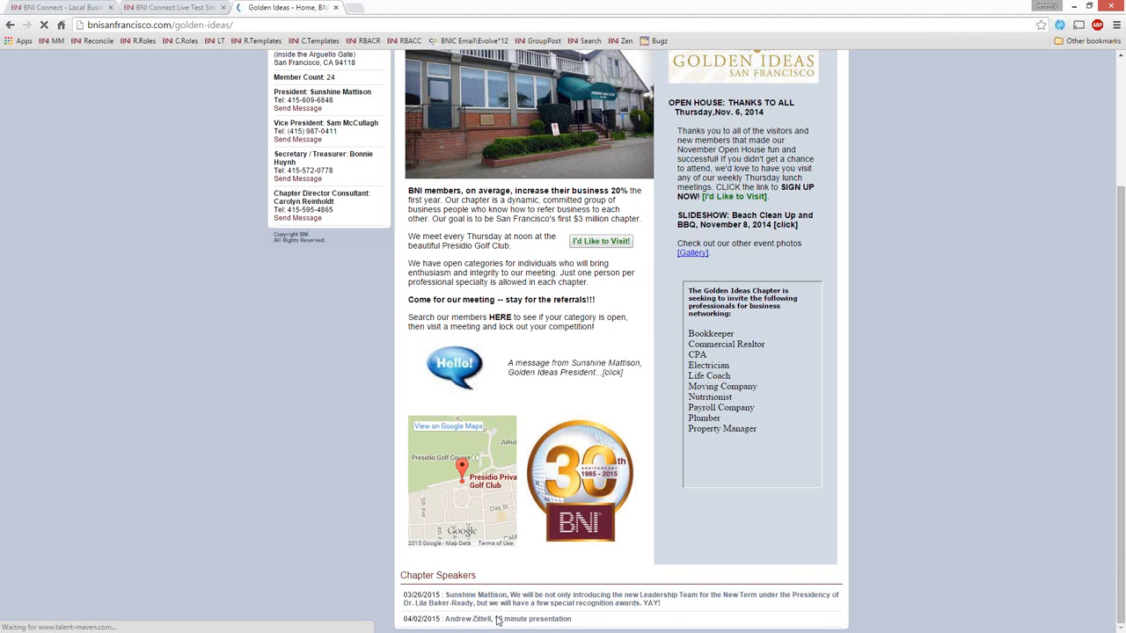
{"action": "scroll", "coordinate": [328, 332], "scroll_direction": "up", "scroll_amount": 2}
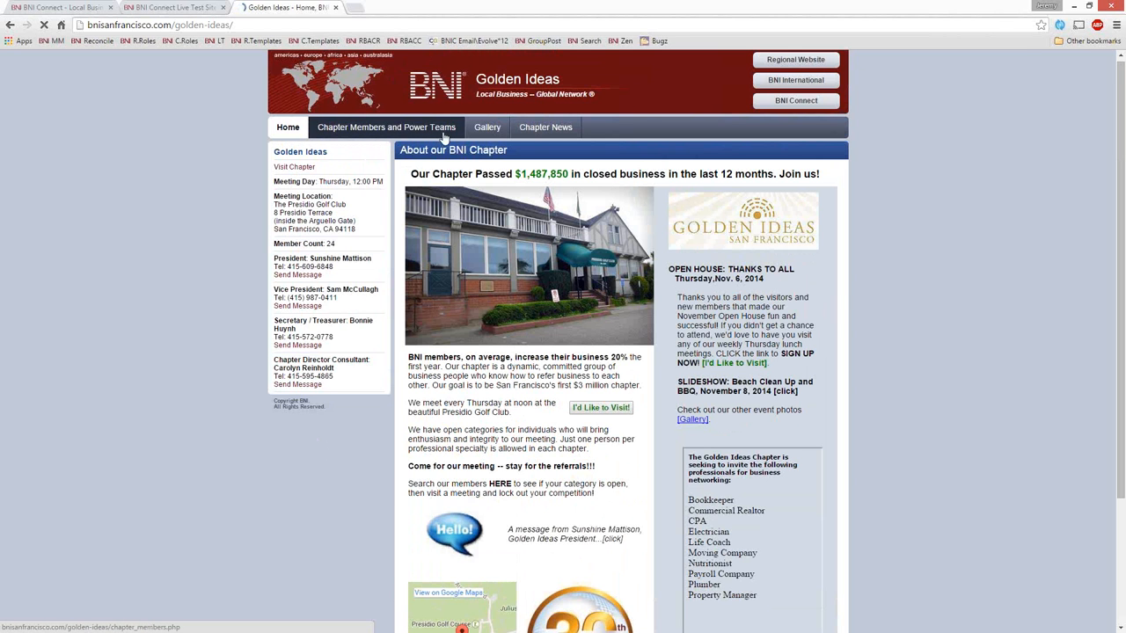
Step: Open the Golden Ideas chapter's members page and switch it to the Power Teams view
{"action": "left_click", "coordinate": [371, 132]}
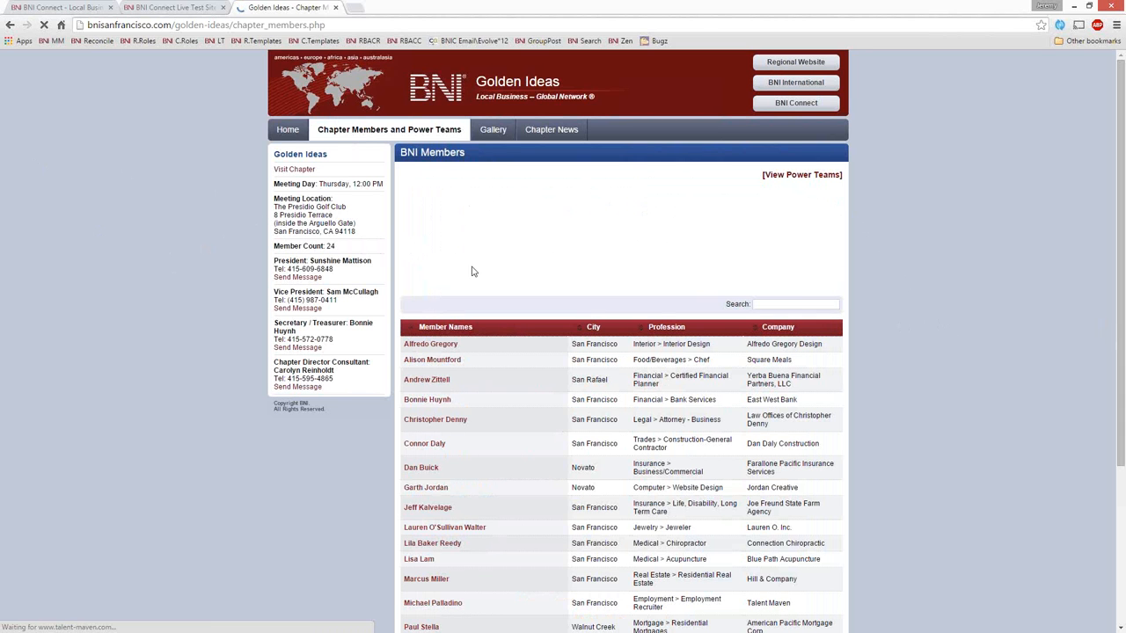
{"action": "left_click", "coordinate": [815, 177]}
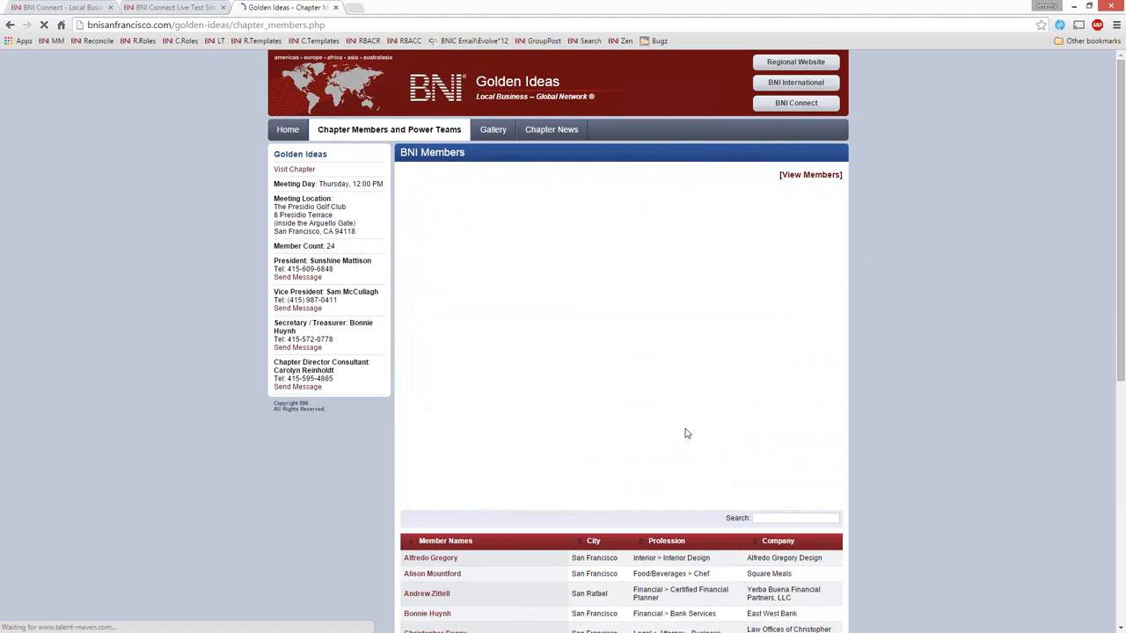
{"action": "scroll", "coordinate": [687, 433], "scroll_direction": "down", "scroll_amount": 5}
{"action": "scroll", "coordinate": [447, 232], "scroll_direction": "up", "scroll_amount": 4}
{"action": "scroll", "coordinate": [492, 351], "scroll_direction": "up", "scroll_amount": 1}
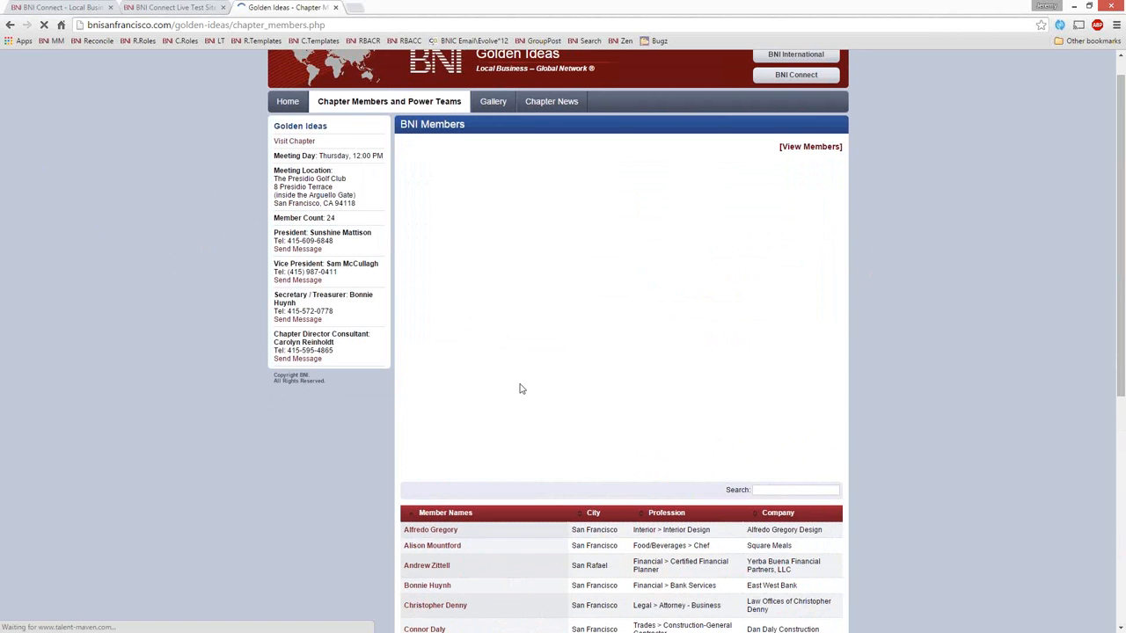
{"action": "scroll", "coordinate": [518, 388], "scroll_direction": "up", "scroll_amount": 1}
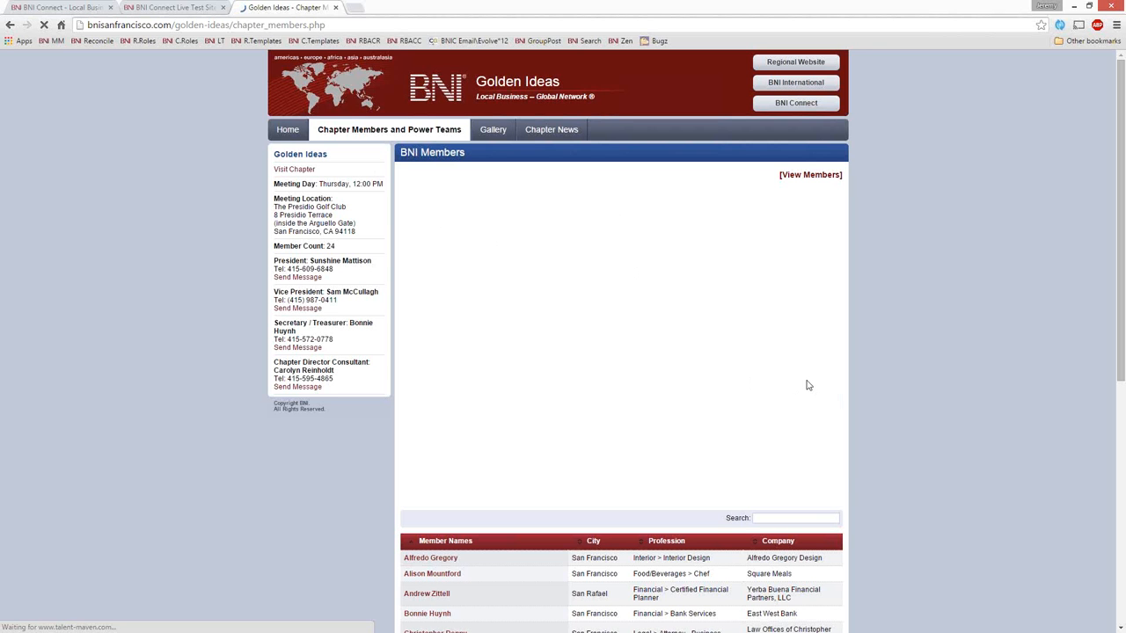
Step: Replace the BNI Connect Live Test Site page with a web search for "bni rugby uk" and open the BNI Warwickshire result for Rugby
{"action": "left_click", "coordinate": [191, 9]}
{"action": "left_click", "coordinate": [219, 26]}
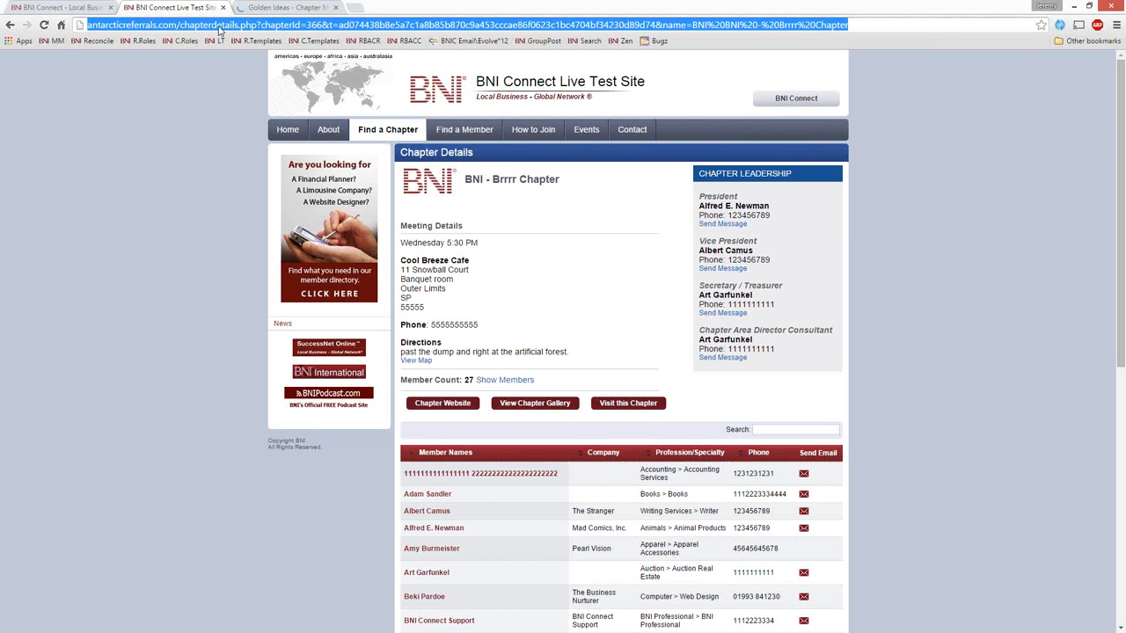
{"action": "type", "text": "bni ru"}
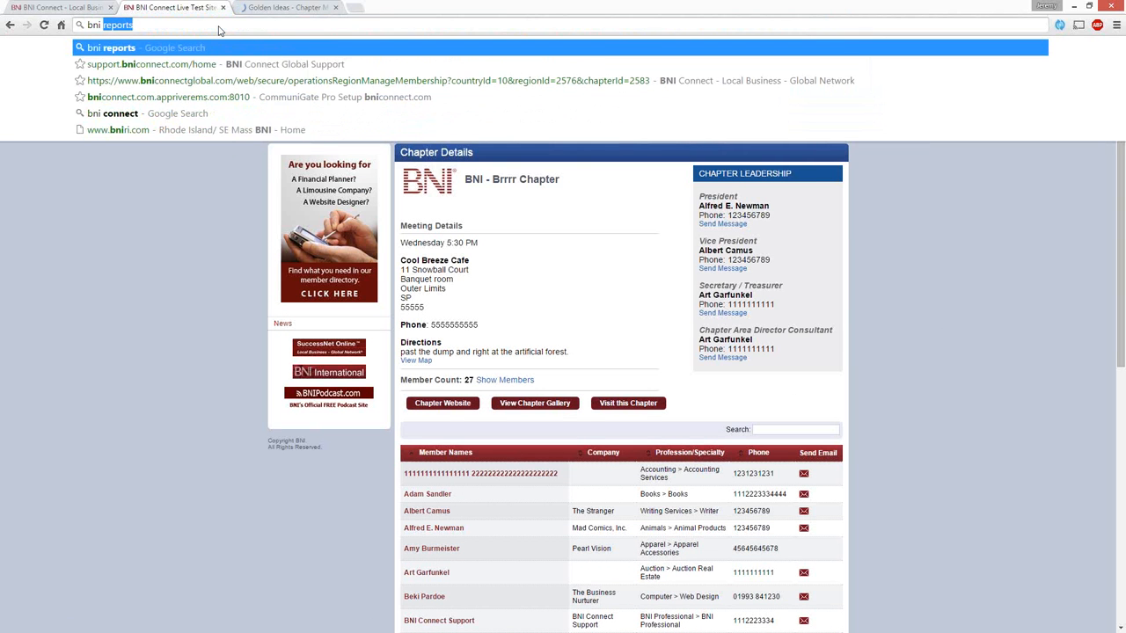
{"action": "type", "text": "gby"}
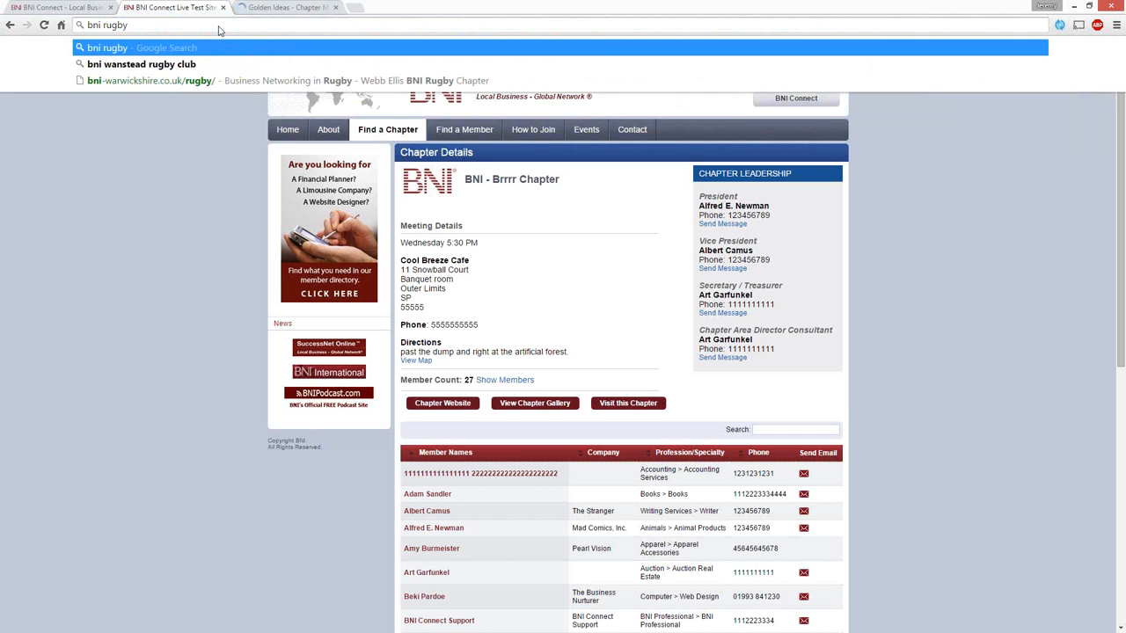
{"action": "type", "text": " i"}
{"action": "key", "text": "BackSpace"}
{"action": "type", "text": "uk"}
{"action": "key", "text": "Return"}
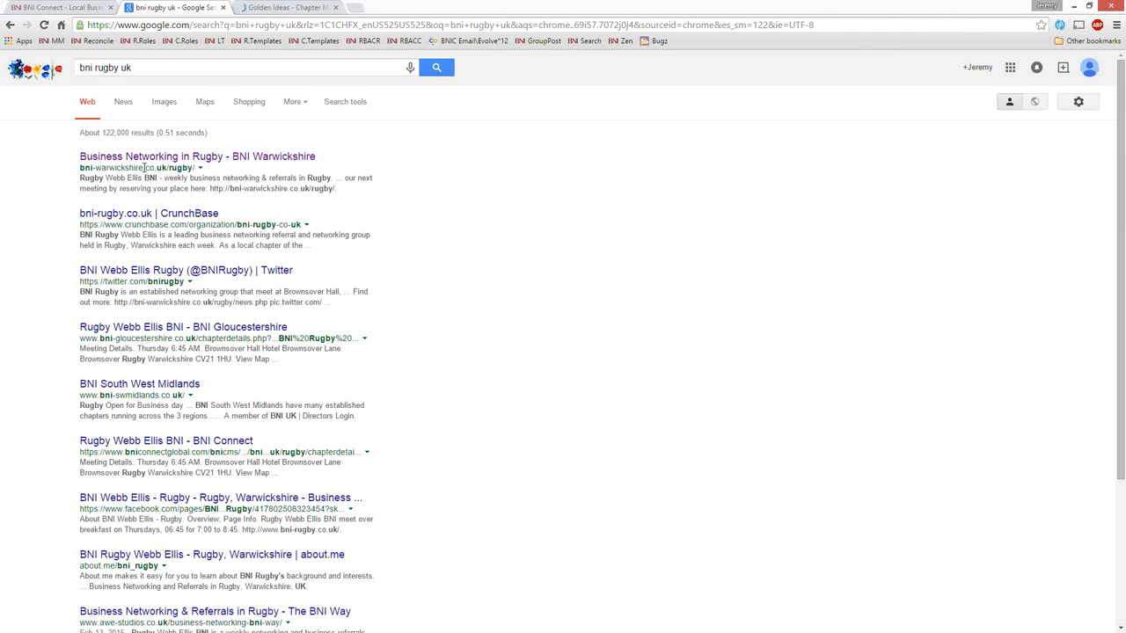
{"action": "left_click", "coordinate": [213, 156]}
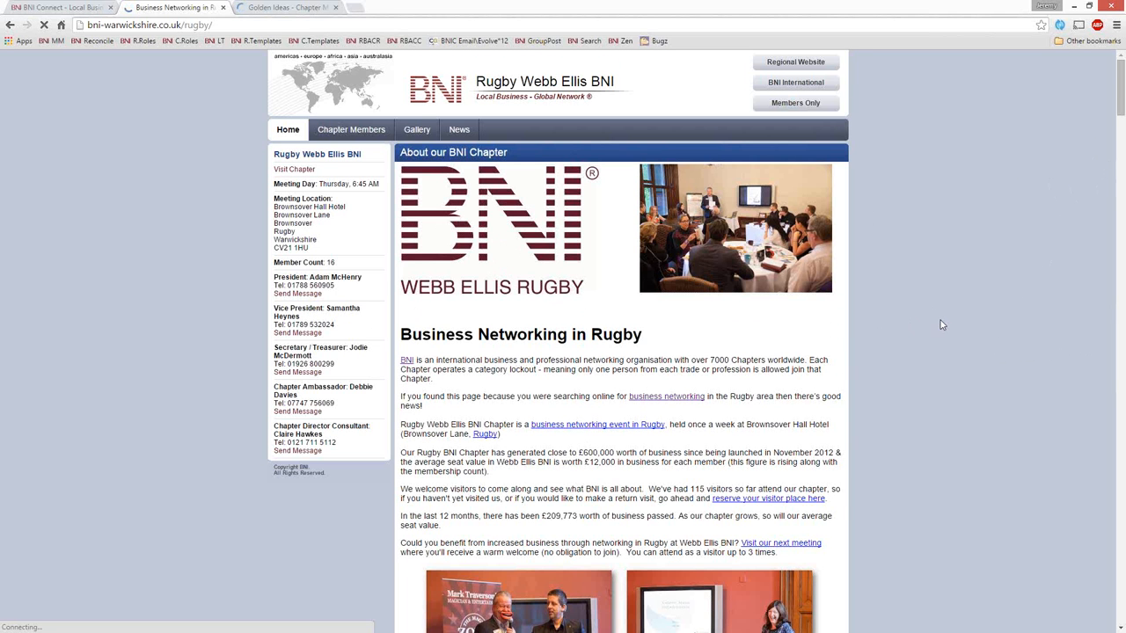
Step: Examine the Rugby Webb Ellis home page's introduction, photos, visitor process diagram and embedded video
{"action": "scroll", "coordinate": [944, 324], "scroll_direction": "down", "scroll_amount": 1}
{"action": "scroll", "coordinate": [515, 314], "scroll_direction": "down", "scroll_amount": 2}
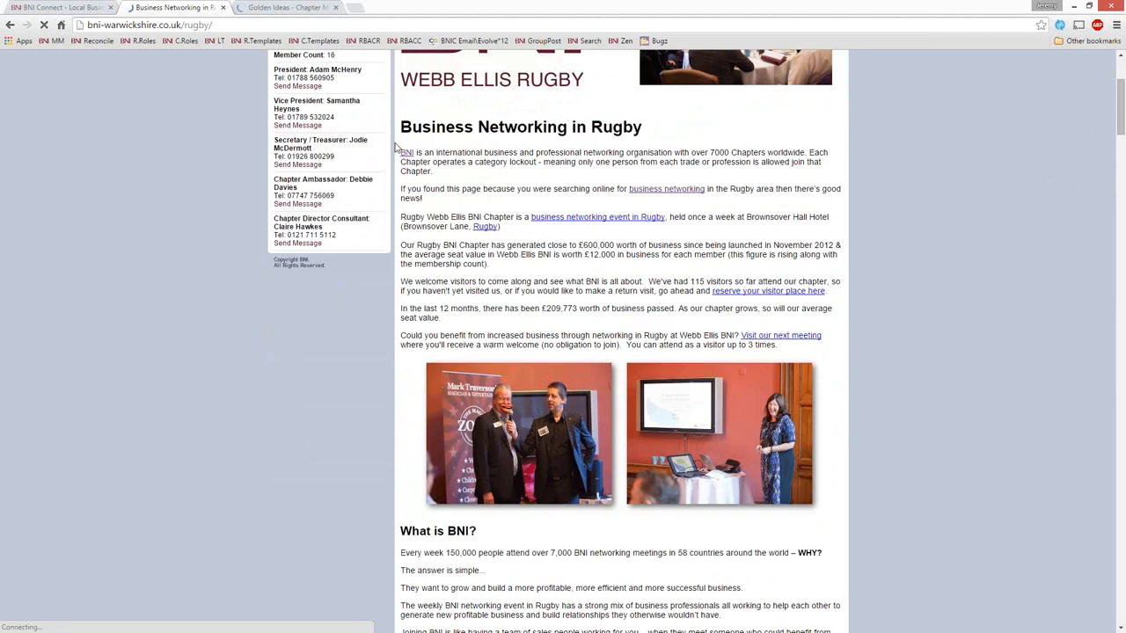
{"action": "scroll", "coordinate": [555, 264], "scroll_direction": "down", "scroll_amount": 3}
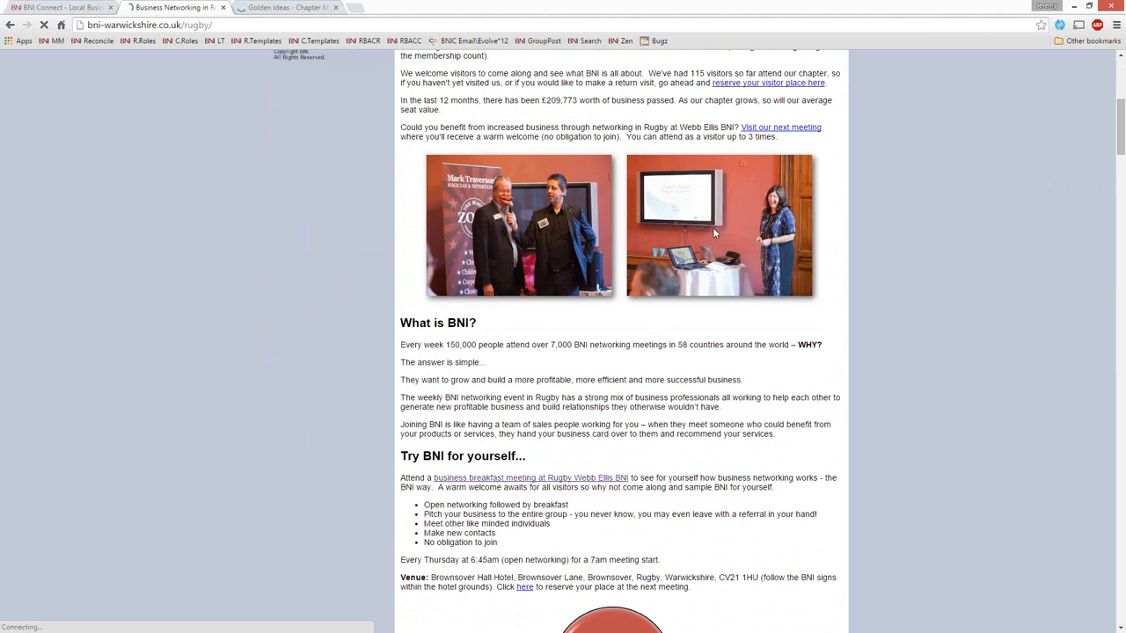
{"action": "scroll", "coordinate": [510, 100], "scroll_direction": "down", "scroll_amount": 2}
{"action": "scroll", "coordinate": [541, 256], "scroll_direction": "down", "scroll_amount": 2}
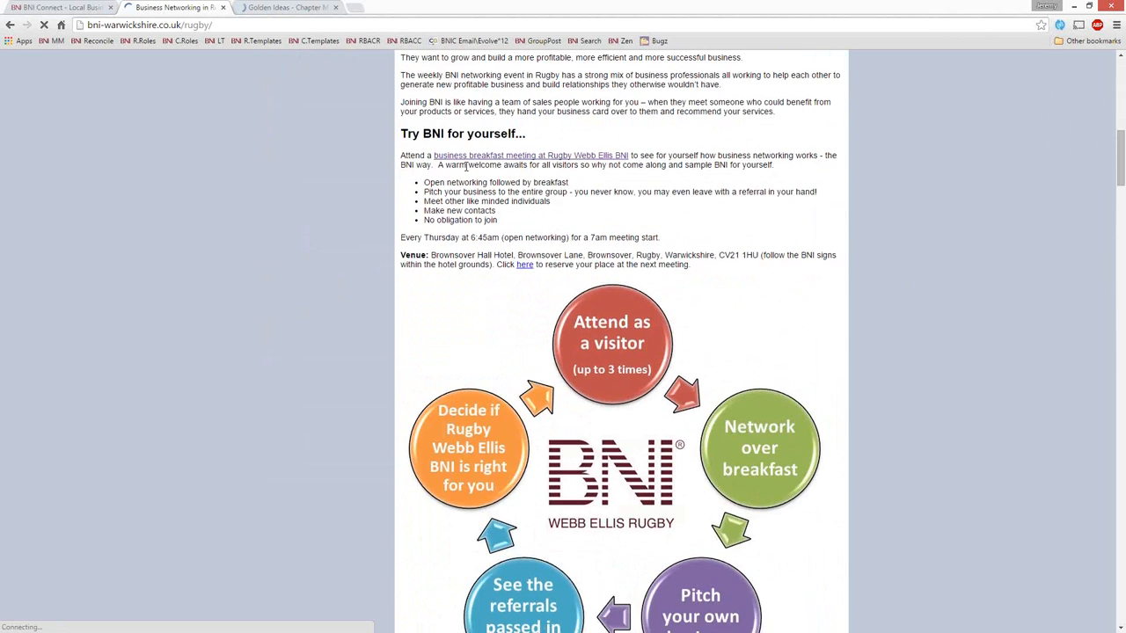
{"action": "scroll", "coordinate": [746, 226], "scroll_direction": "down", "scroll_amount": 3}
{"action": "scroll", "coordinate": [746, 225], "scroll_direction": "down", "scroll_amount": 1}
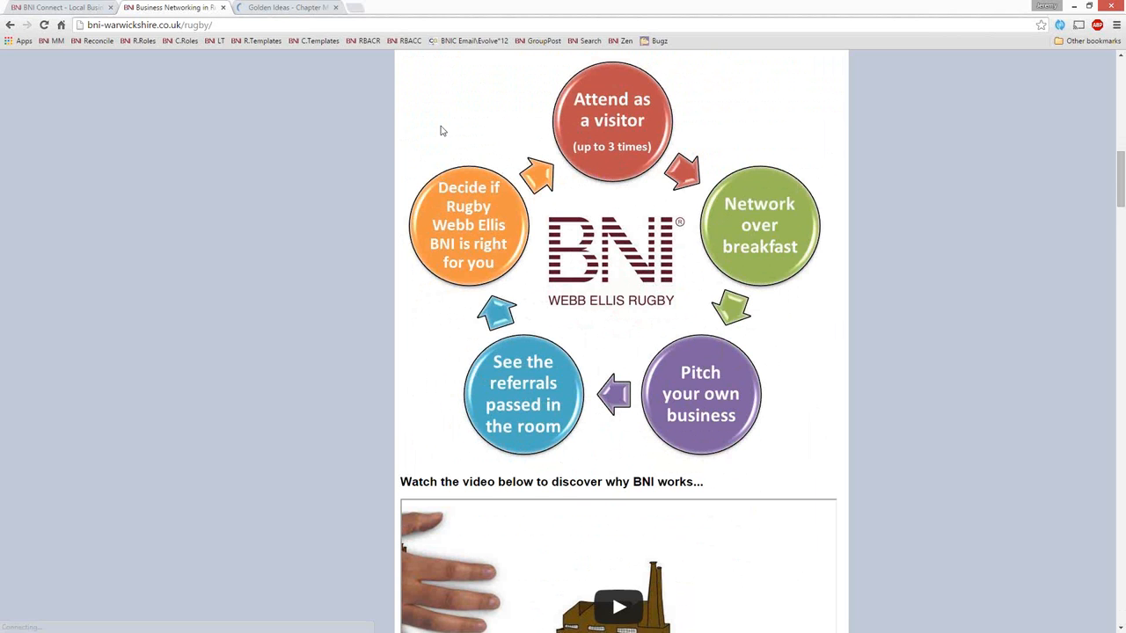
{"action": "scroll", "coordinate": [955, 289], "scroll_direction": "down", "scroll_amount": 4}
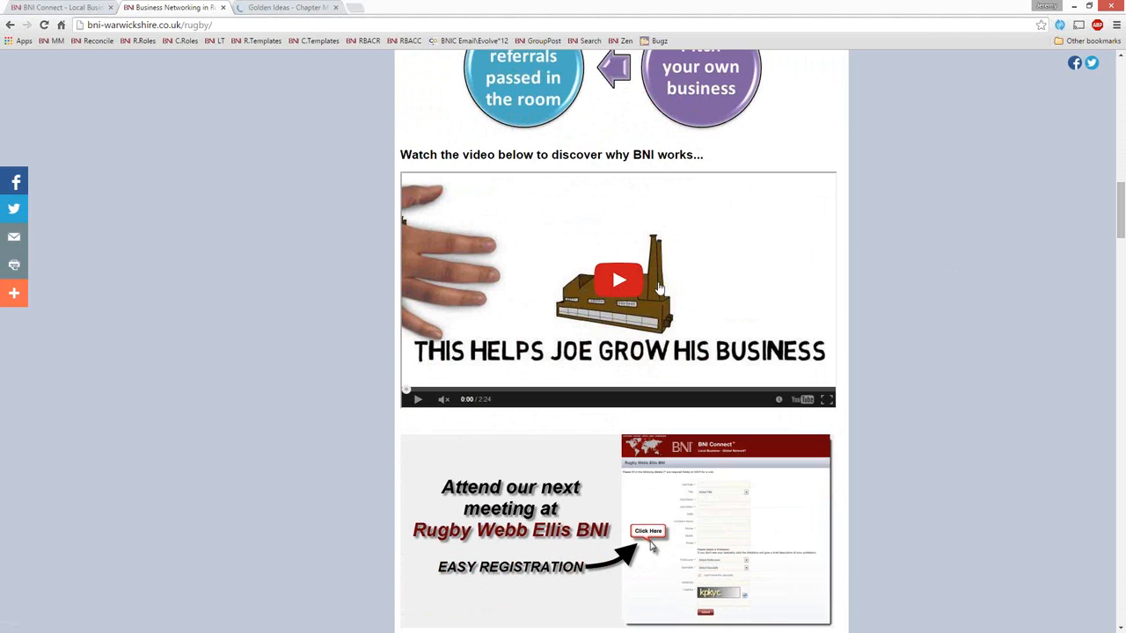
Step: Review the Rugby home page's member testimonials, referral total, member list and location map, and return to the page's beginning
{"action": "scroll", "coordinate": [912, 229], "scroll_direction": "down", "scroll_amount": 4}
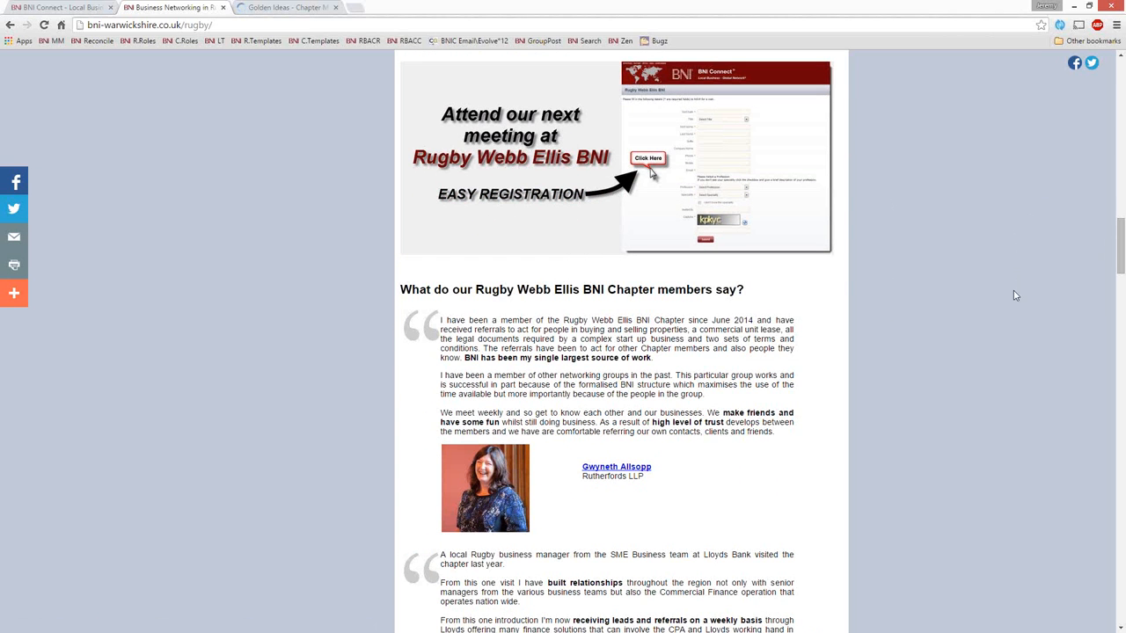
{"action": "scroll", "coordinate": [1012, 295], "scroll_direction": "down", "scroll_amount": 5}
{"action": "scroll", "coordinate": [862, 290], "scroll_direction": "down", "scroll_amount": 2}
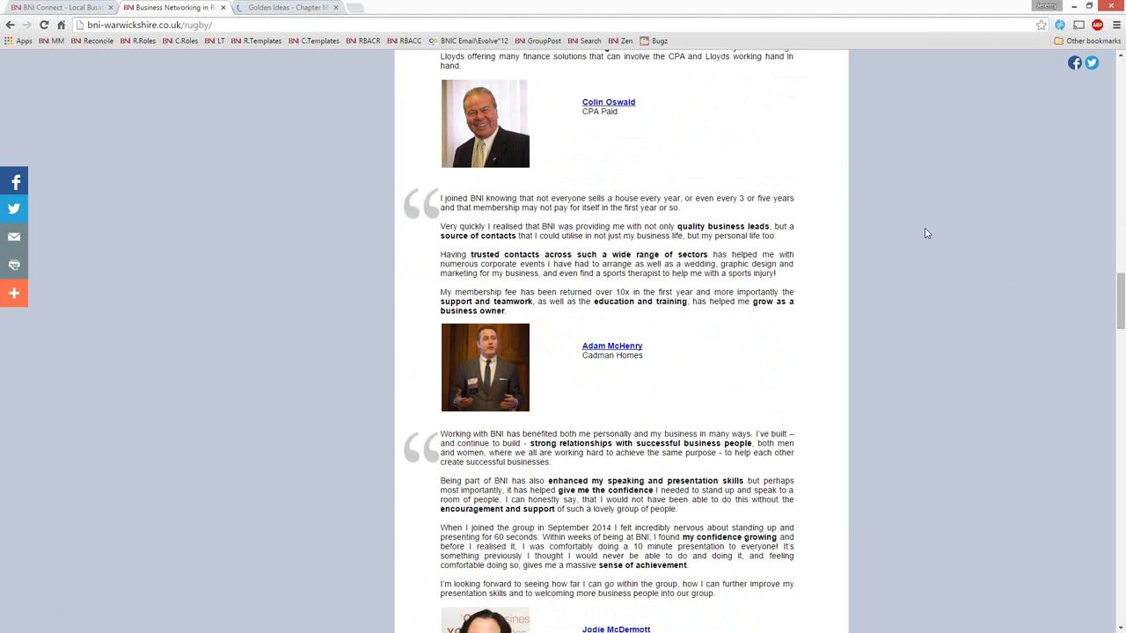
{"action": "scroll", "coordinate": [733, 322], "scroll_direction": "down", "scroll_amount": 5}
{"action": "scroll", "coordinate": [721, 326], "scroll_direction": "down", "scroll_amount": 9}
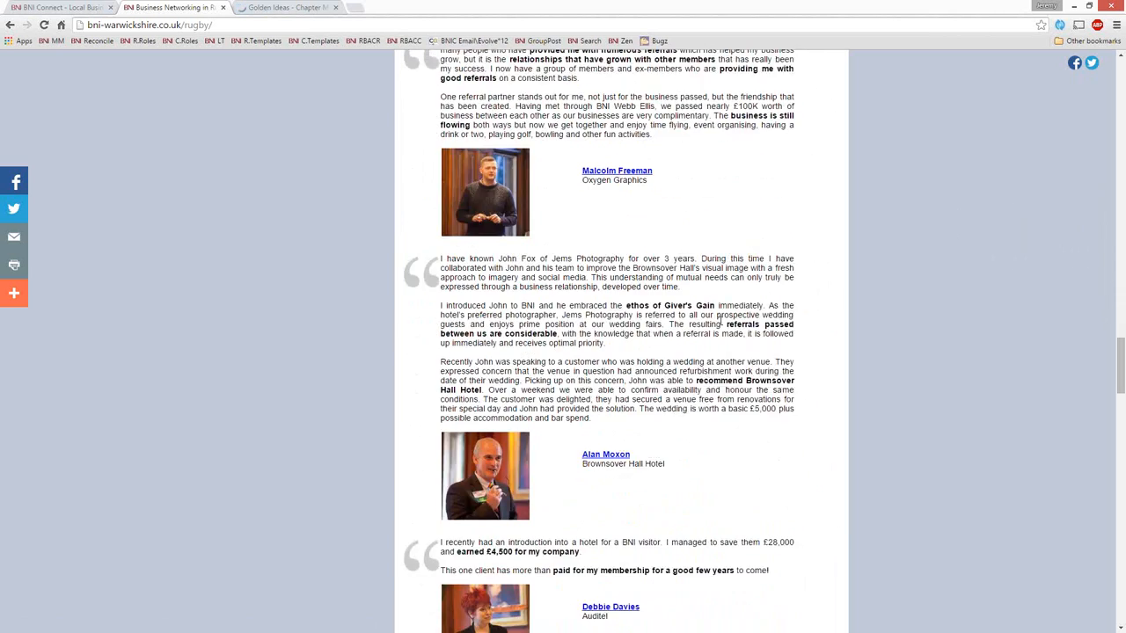
{"action": "scroll", "coordinate": [716, 320], "scroll_direction": "down", "scroll_amount": 2}
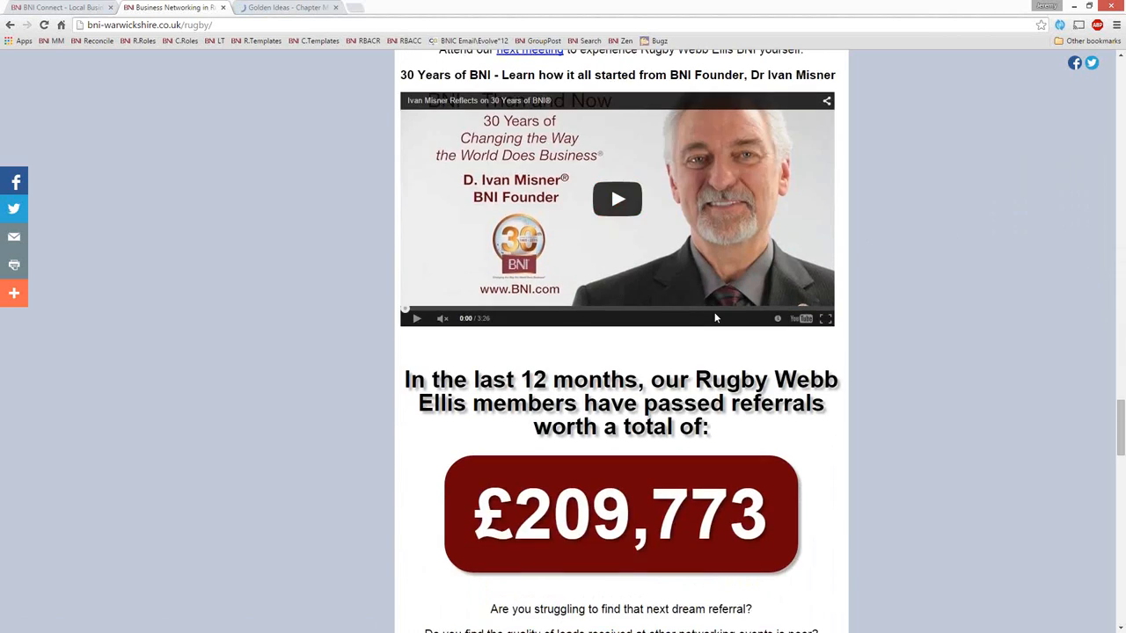
{"action": "scroll", "coordinate": [716, 321], "scroll_direction": "down", "scroll_amount": 3}
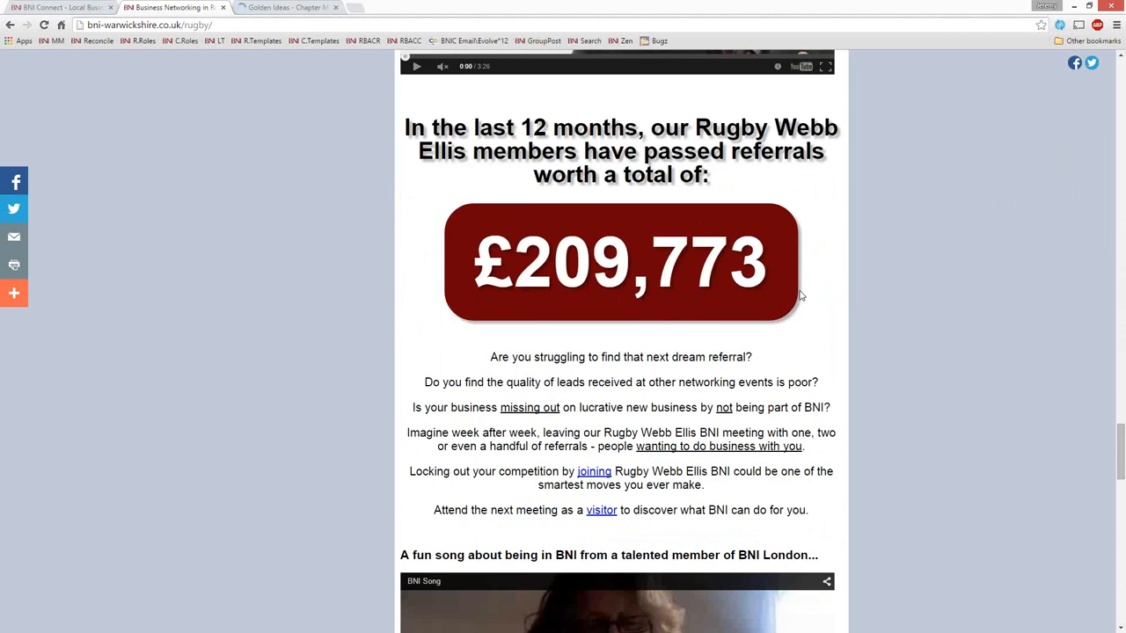
{"action": "scroll", "coordinate": [780, 308], "scroll_direction": "down", "scroll_amount": 4}
{"action": "scroll", "coordinate": [762, 387], "scroll_direction": "down", "scroll_amount": 5}
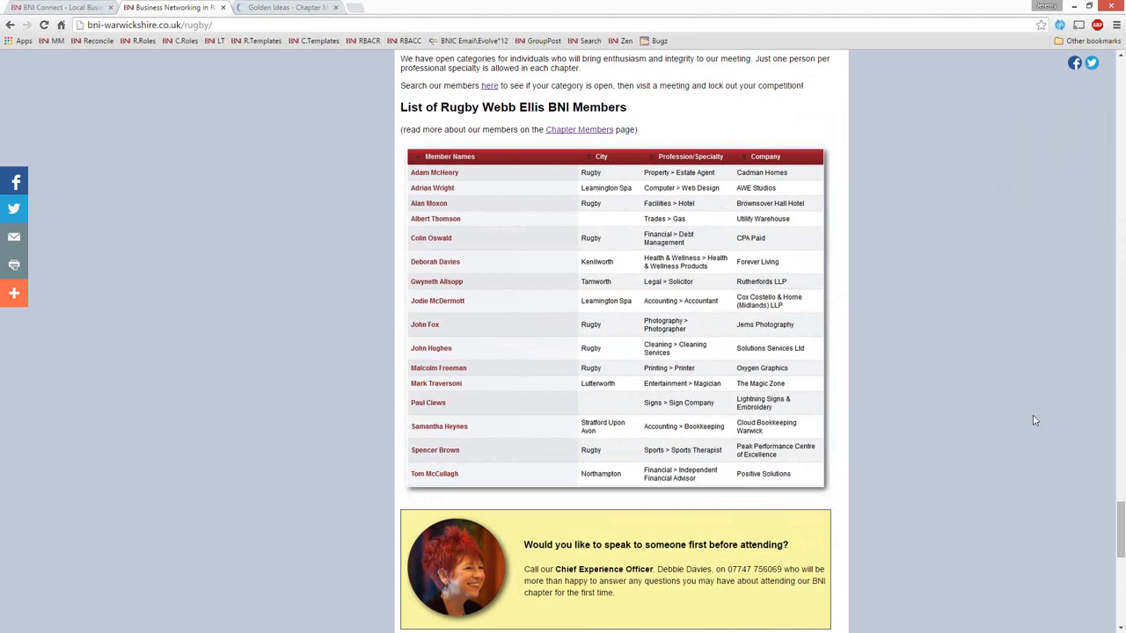
{"action": "scroll", "coordinate": [843, 402], "scroll_direction": "down", "scroll_amount": 6}
{"action": "scroll", "coordinate": [843, 402], "scroll_direction": "down", "scroll_amount": 1}
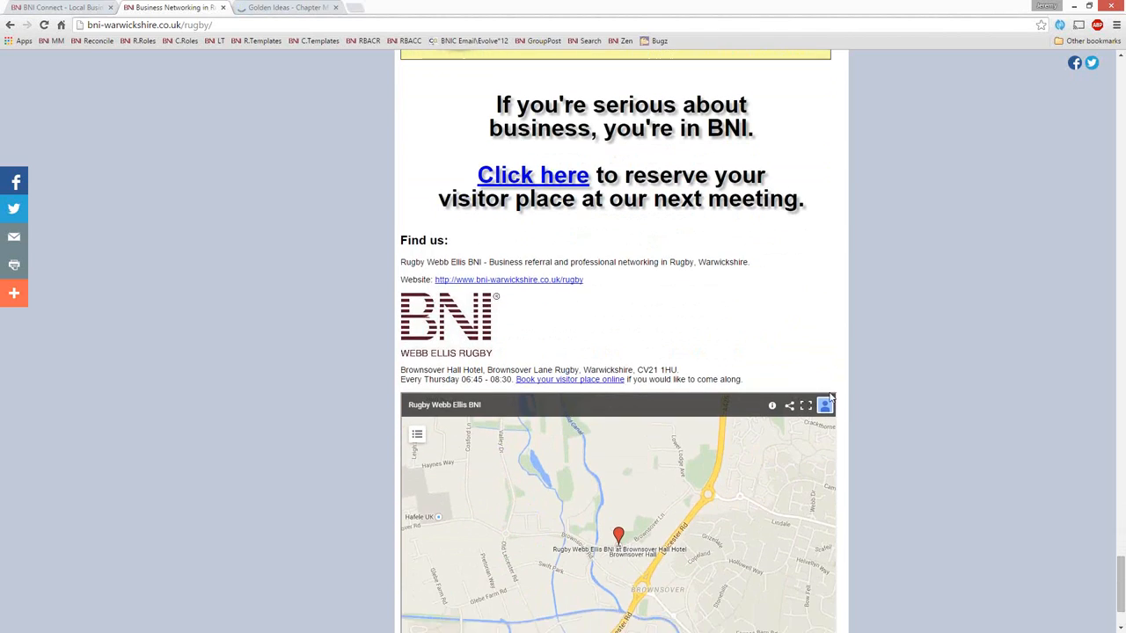
{"action": "scroll", "coordinate": [963, 508], "scroll_direction": "down", "scroll_amount": 1}
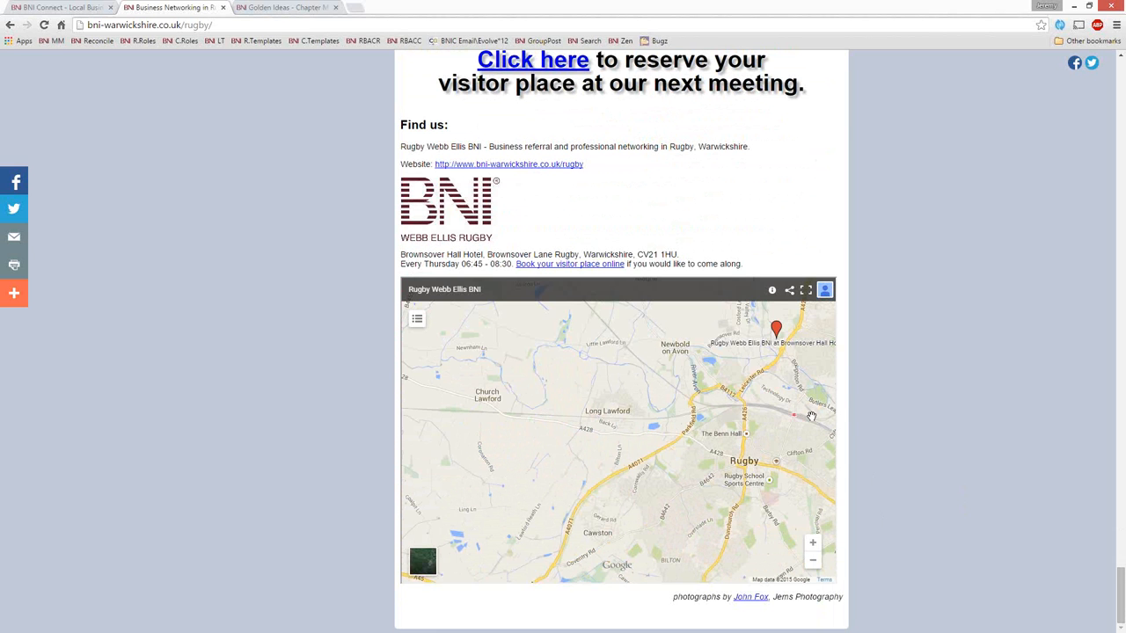
{"action": "scroll", "coordinate": [809, 416], "scroll_direction": "up", "scroll_amount": 2}
{"action": "scroll", "coordinate": [897, 427], "scroll_direction": "up", "scroll_amount": 15}
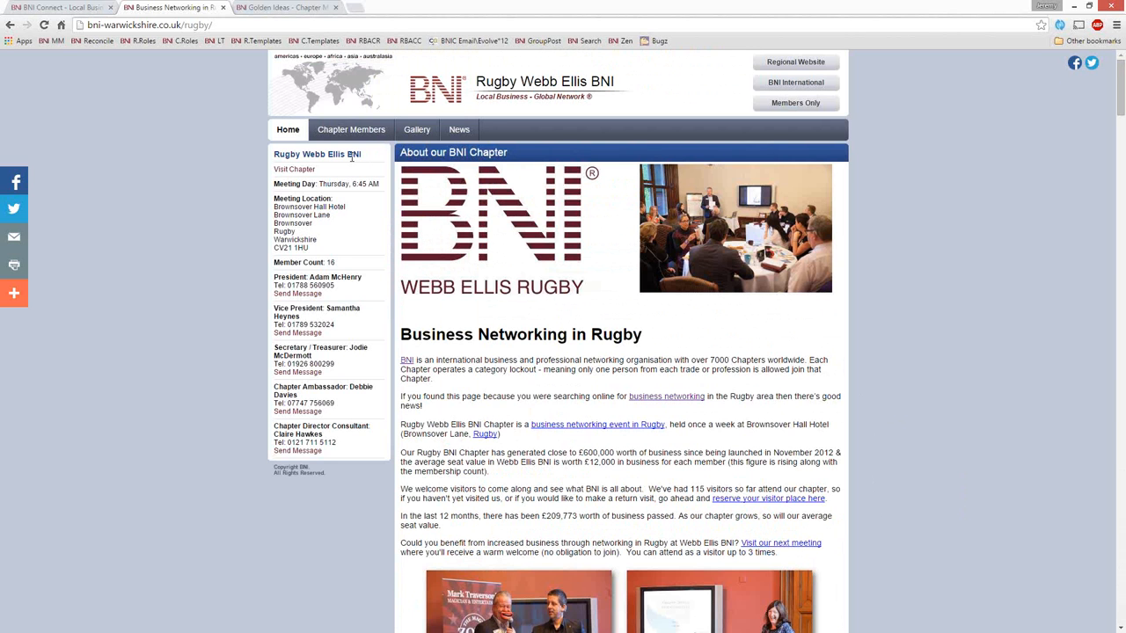
Step: View the Rugby chapter's member list and the Member Presentations album in its picture gallery
{"action": "left_click", "coordinate": [365, 134]}
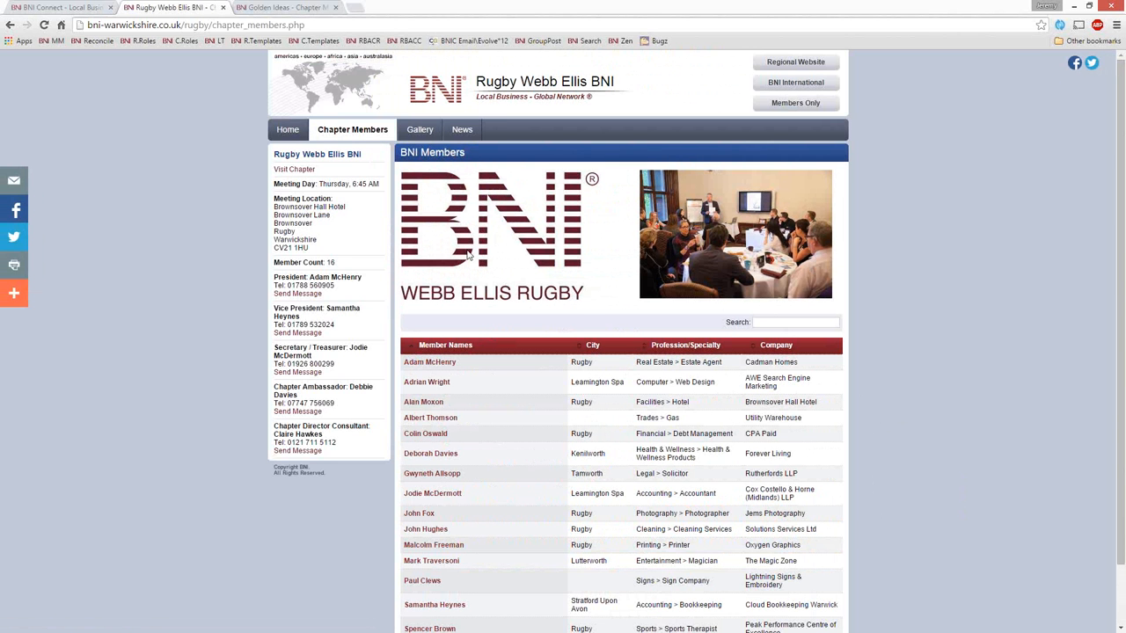
{"action": "left_click", "coordinate": [417, 135]}
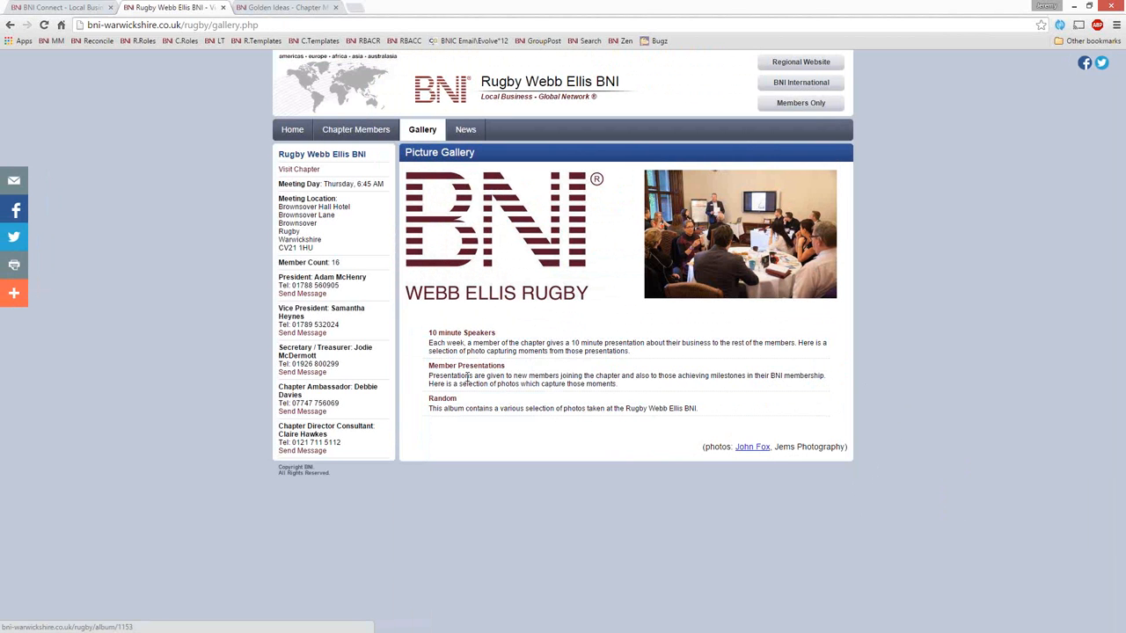
{"action": "left_click", "coordinate": [467, 371]}
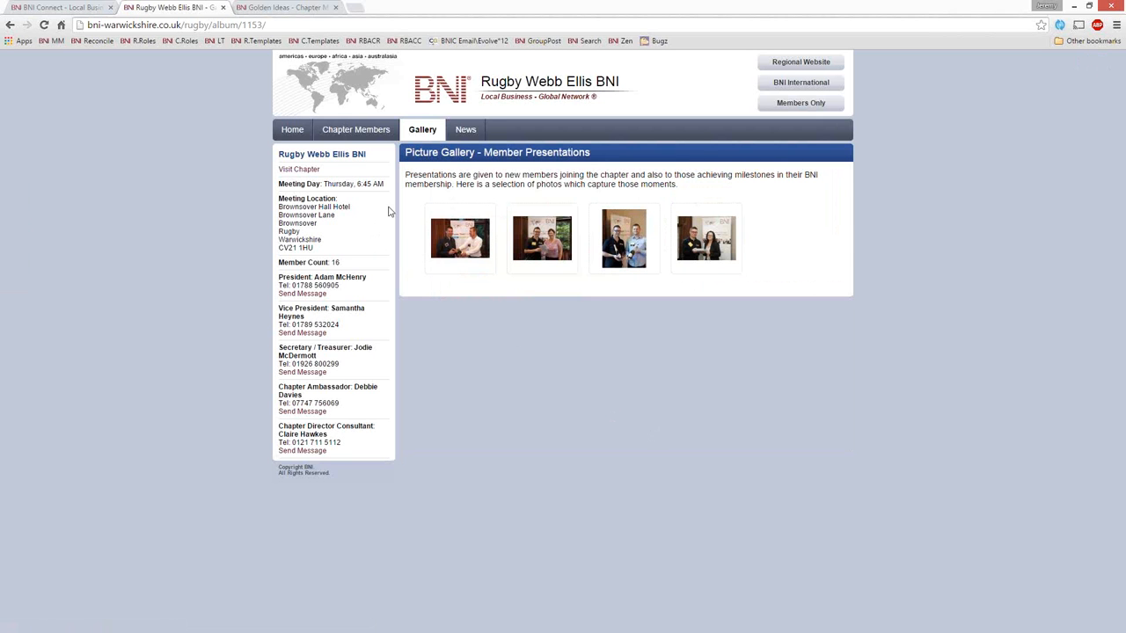
Step: Browse the Rugby chapter's News page and return to the Golden Ideas Power Teams page
{"action": "left_click", "coordinate": [466, 130]}
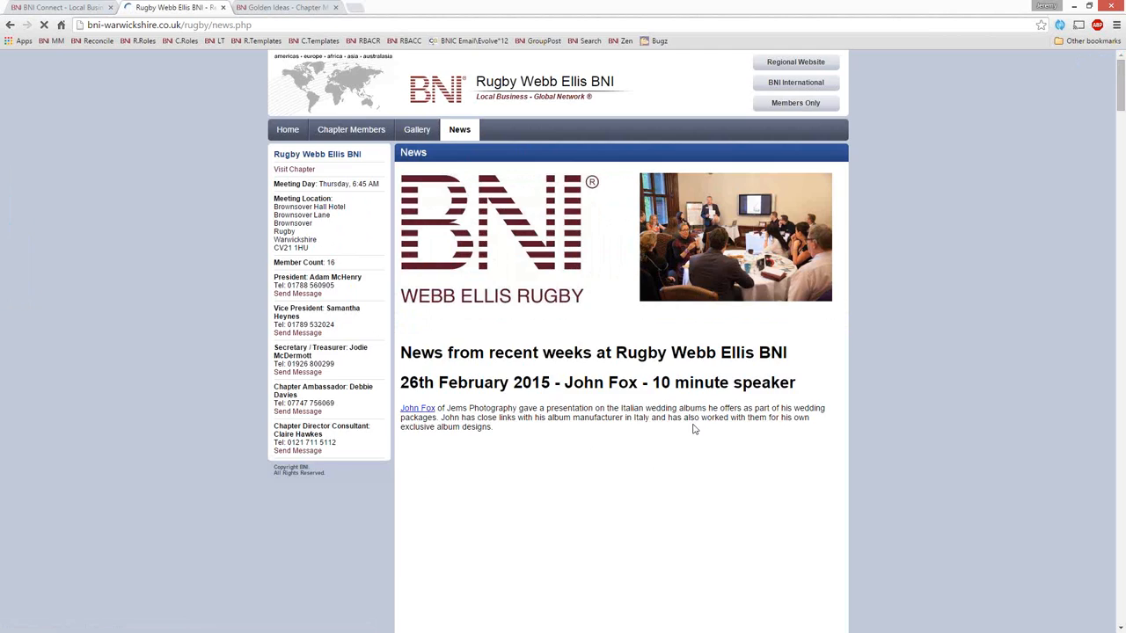
{"action": "scroll", "coordinate": [694, 426], "scroll_direction": "down", "scroll_amount": 12}
{"action": "scroll", "coordinate": [693, 418], "scroll_direction": "down", "scroll_amount": 11}
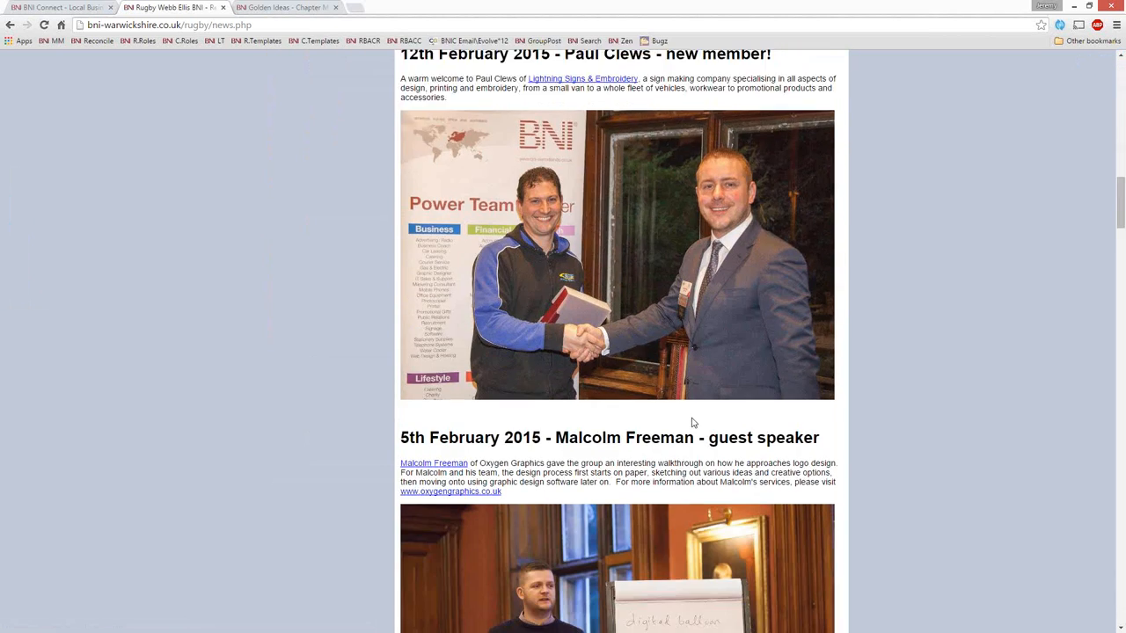
{"action": "scroll", "coordinate": [688, 423], "scroll_direction": "down", "scroll_amount": 3}
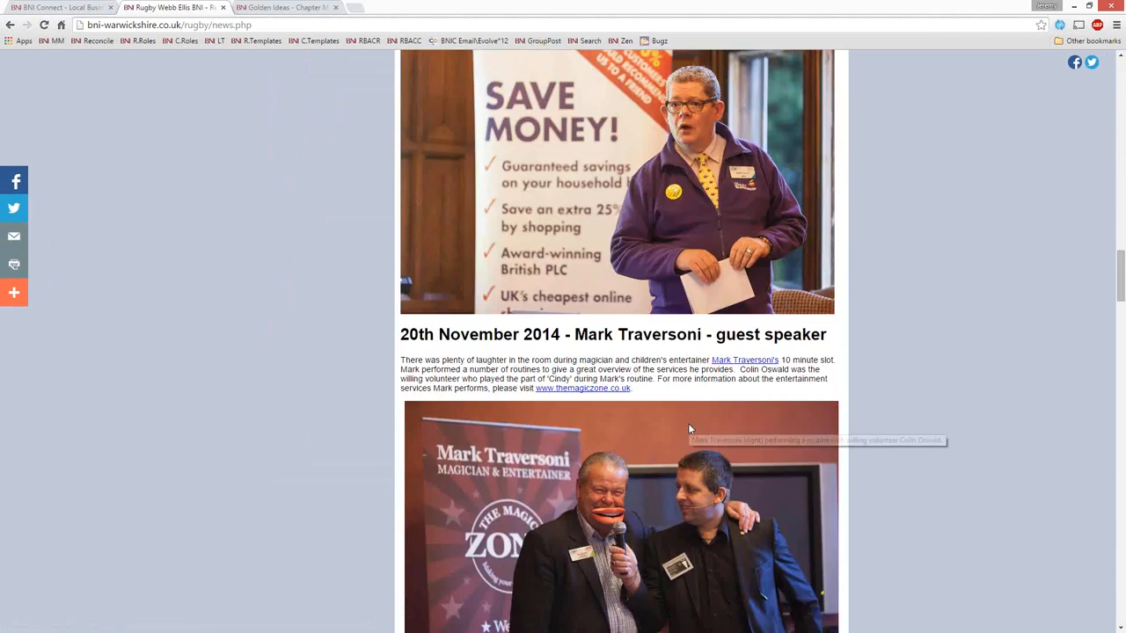
{"action": "scroll", "coordinate": [688, 423], "scroll_direction": "up", "scroll_amount": 20}
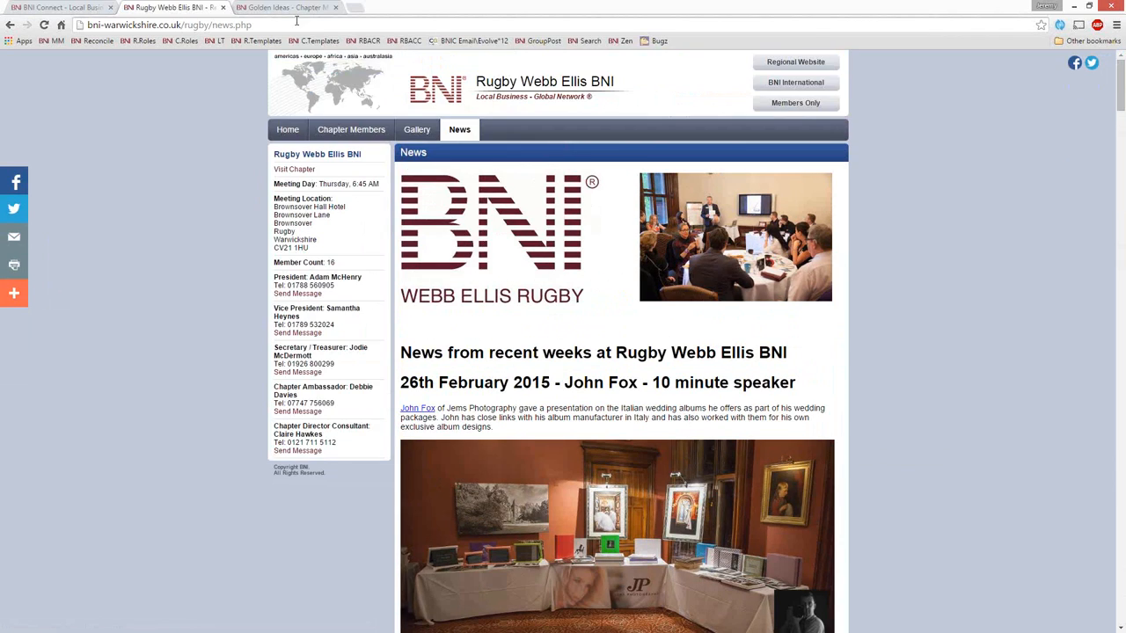
{"action": "left_click", "coordinate": [293, 8]}
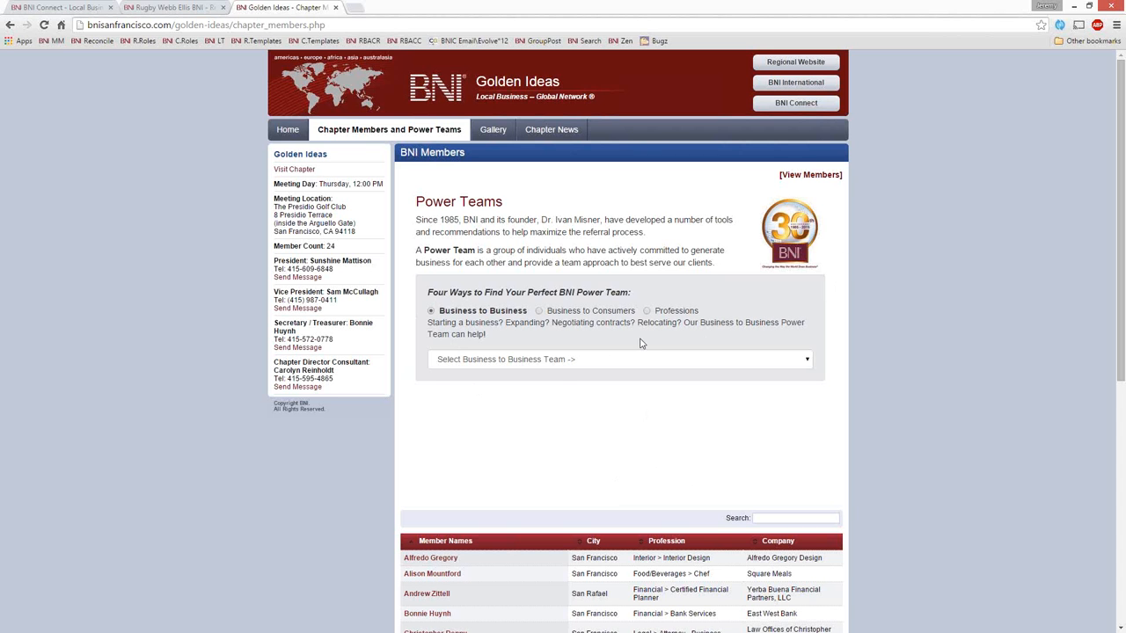
Step: Display the Golden Ideas chapter's Business Development power team and look through its member listings
{"action": "left_click", "coordinate": [701, 364]}
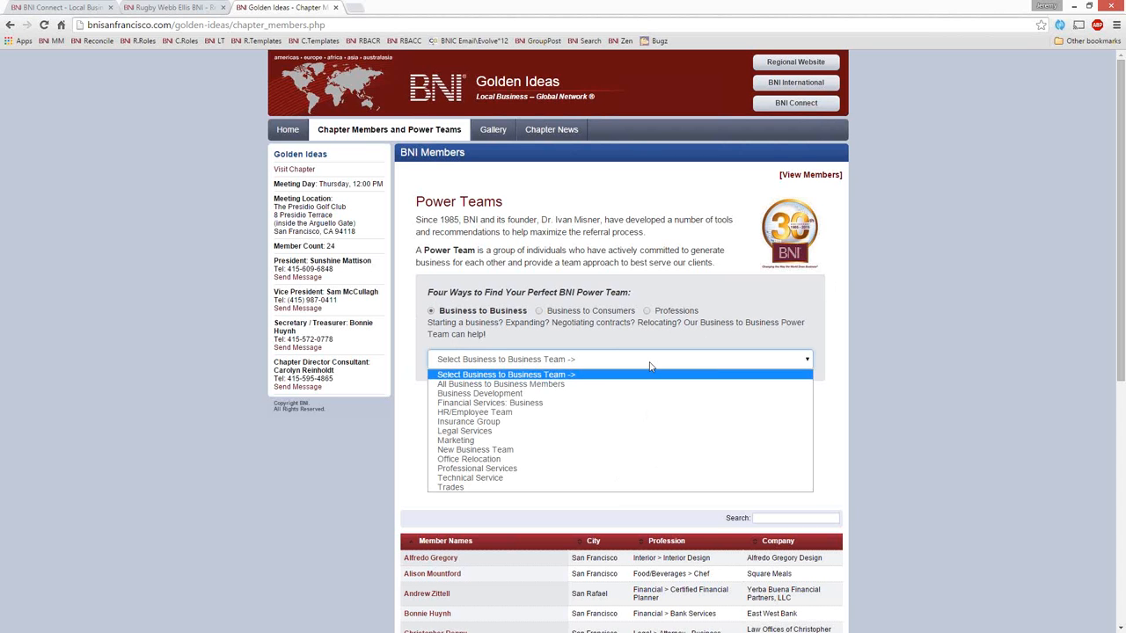
{"action": "left_click", "coordinate": [492, 394]}
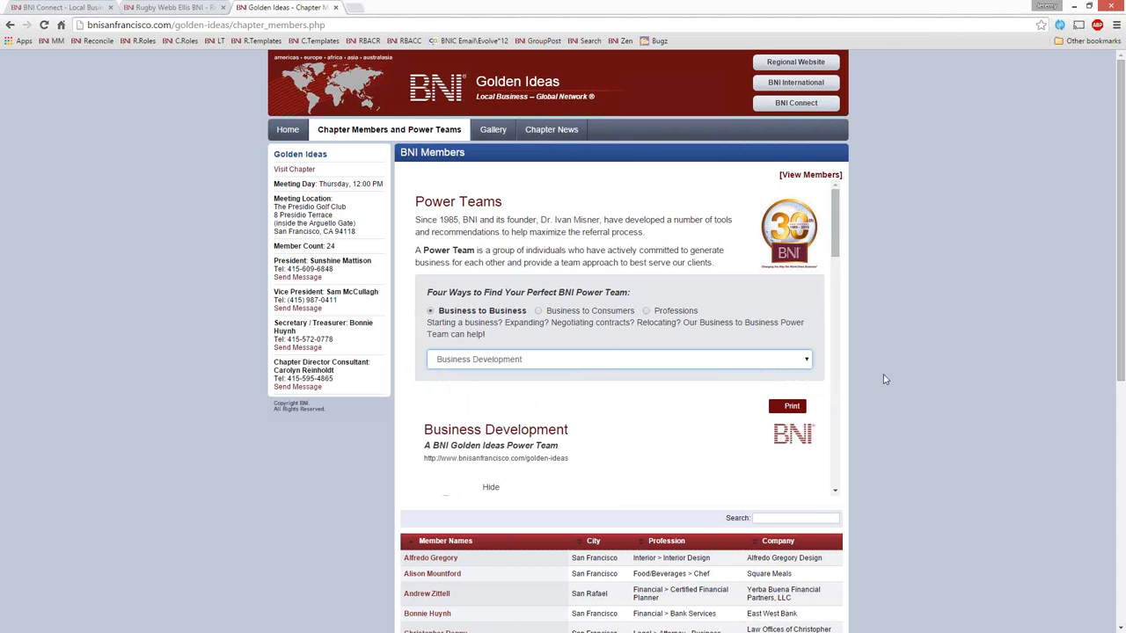
{"action": "scroll", "coordinate": [907, 387], "scroll_direction": "down", "scroll_amount": 3}
{"action": "scroll", "coordinate": [654, 271], "scroll_direction": "down", "scroll_amount": 10}
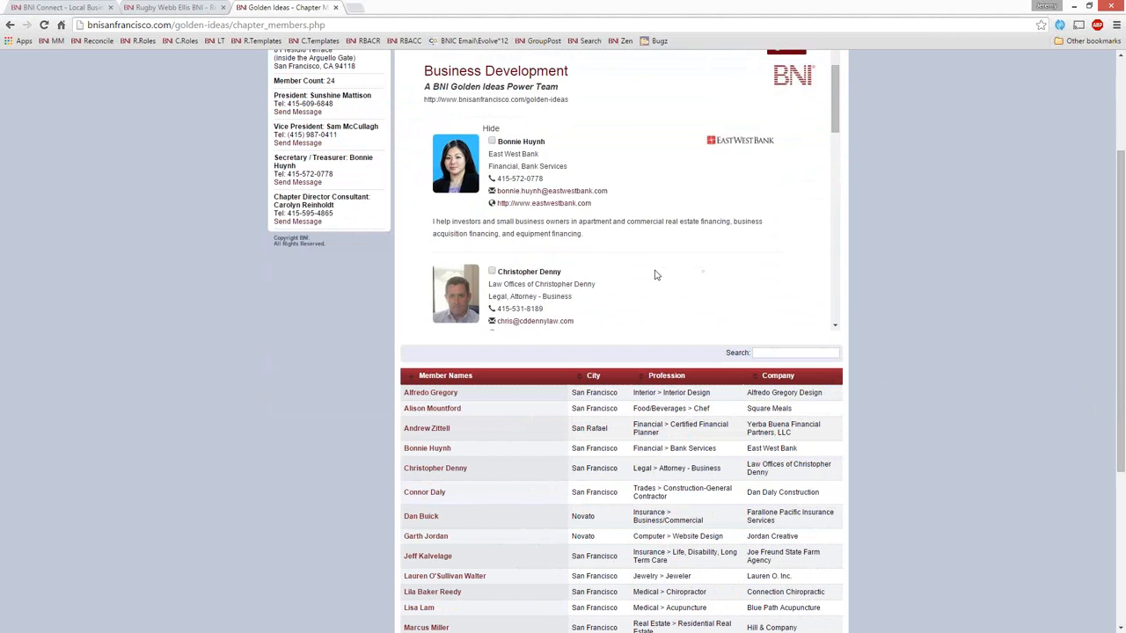
{"action": "scroll", "coordinate": [653, 268], "scroll_direction": "down", "scroll_amount": 4}
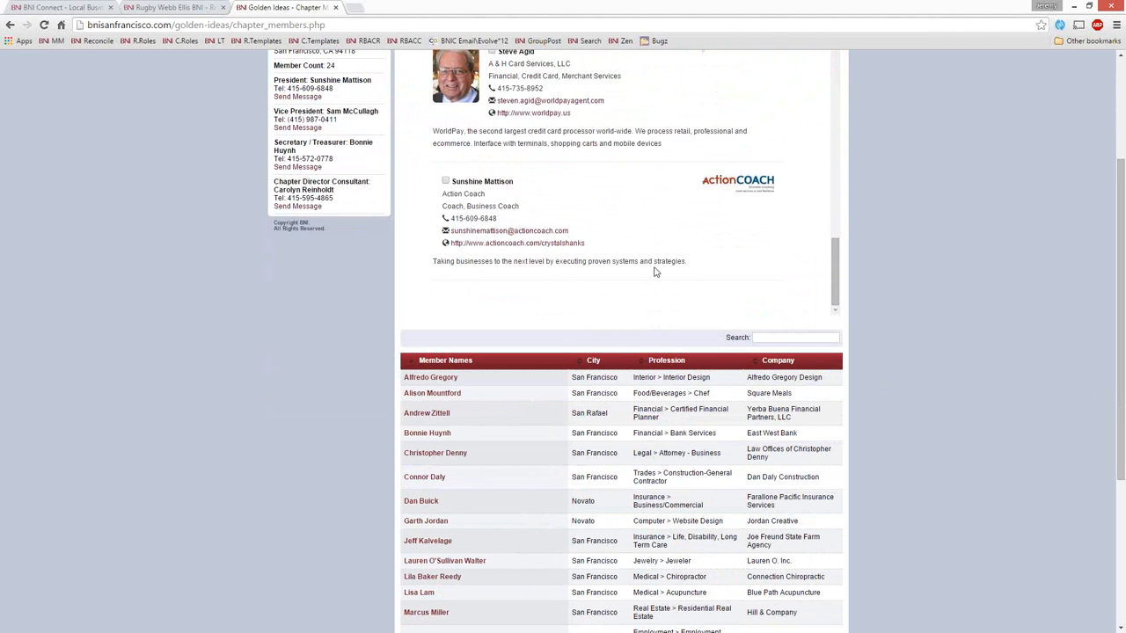
{"action": "scroll", "coordinate": [653, 268], "scroll_direction": "up", "scroll_amount": 7}
{"action": "scroll", "coordinate": [654, 269], "scroll_direction": "up", "scroll_amount": 8}
{"action": "scroll", "coordinate": [502, 236], "scroll_direction": "up", "scroll_amount": 3}
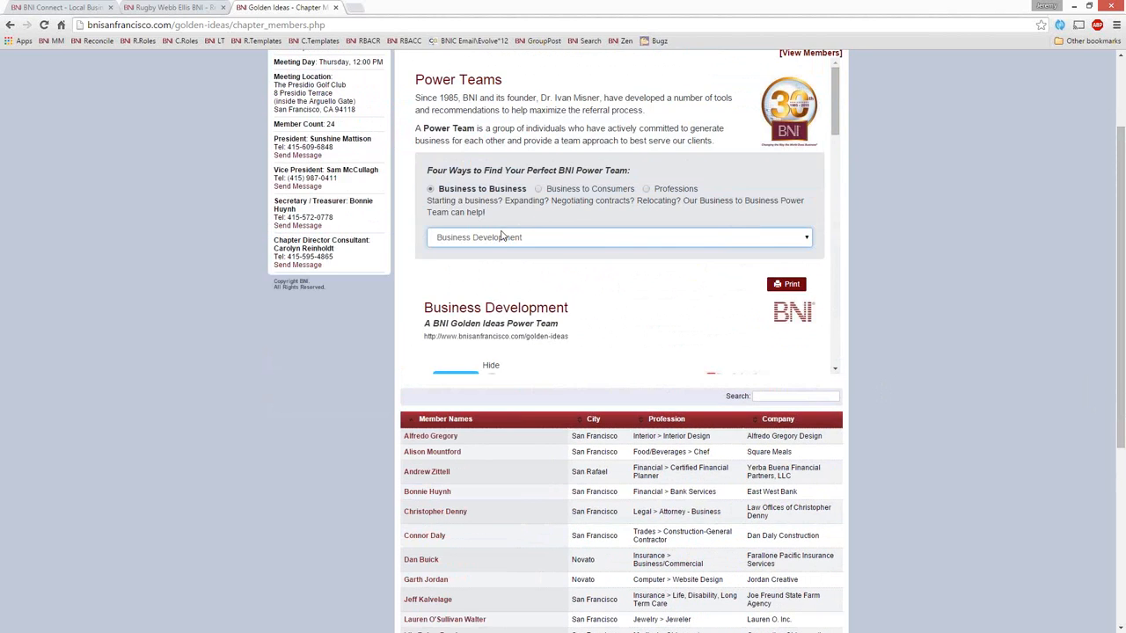
Step: Switch the Business to Business team to Insurance Group and look through its member listings
{"action": "left_click", "coordinate": [479, 266]}
{"action": "left_click", "coordinate": [479, 331]}
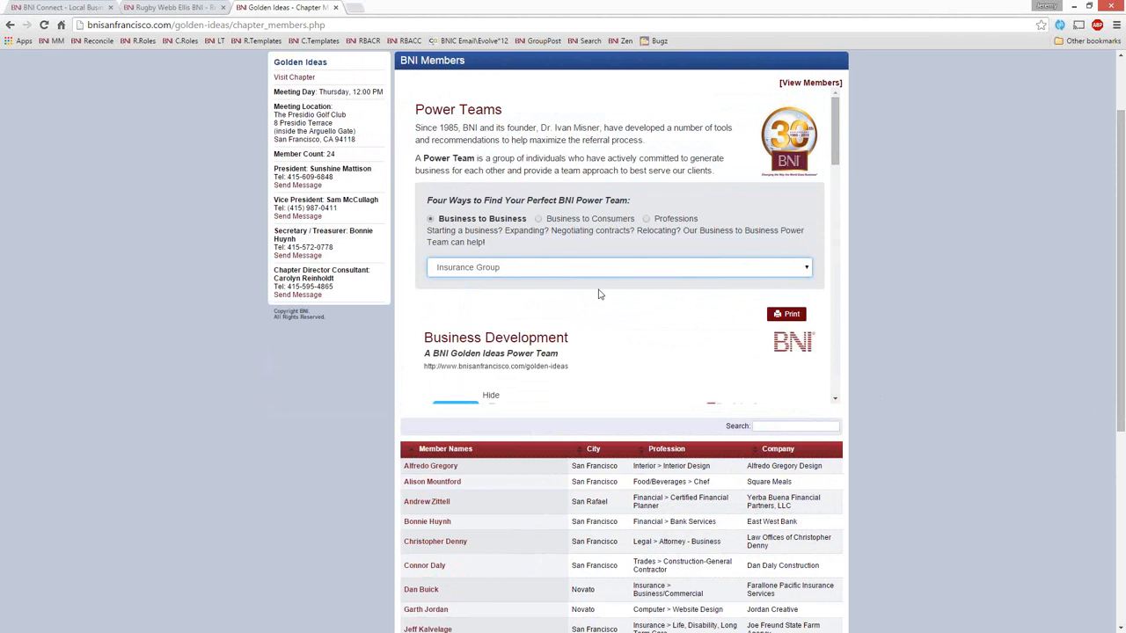
{"action": "scroll", "coordinate": [748, 268], "scroll_direction": "down", "scroll_amount": 12}
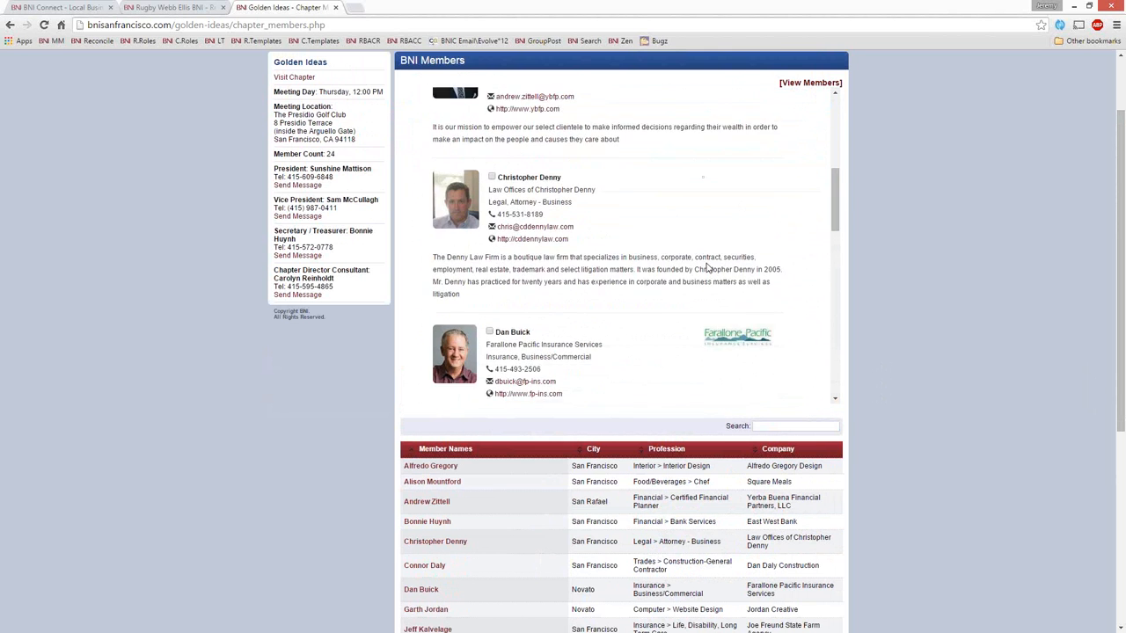
{"action": "scroll", "coordinate": [701, 268], "scroll_direction": "down", "scroll_amount": 5}
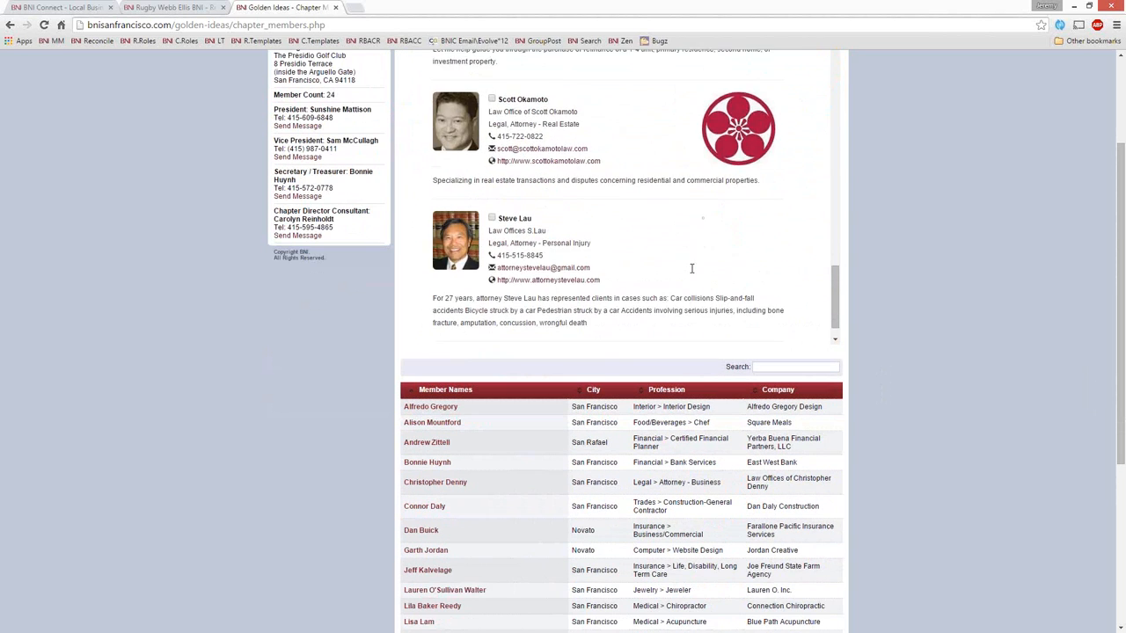
{"action": "scroll", "coordinate": [694, 271], "scroll_direction": "up", "scroll_amount": 10}
{"action": "scroll", "coordinate": [691, 273], "scroll_direction": "up", "scroll_amount": 5}
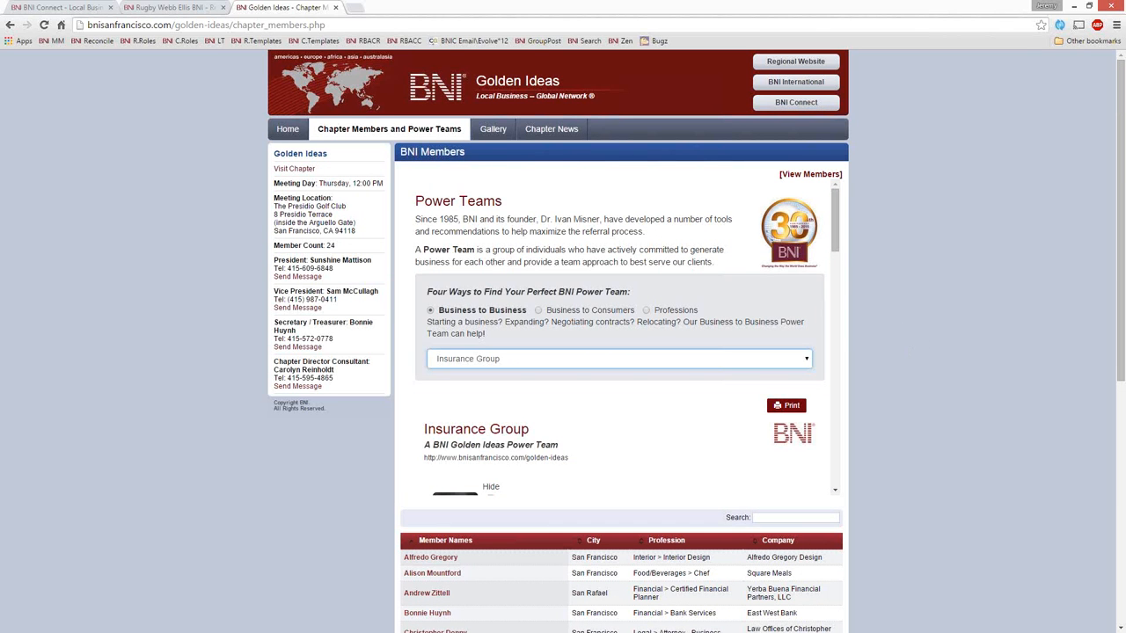
Step: Close the Golden Ideas and Rugby websites and open the CMS list of chapter websites in BNI Connect
{"action": "left_click", "coordinate": [335, 7]}
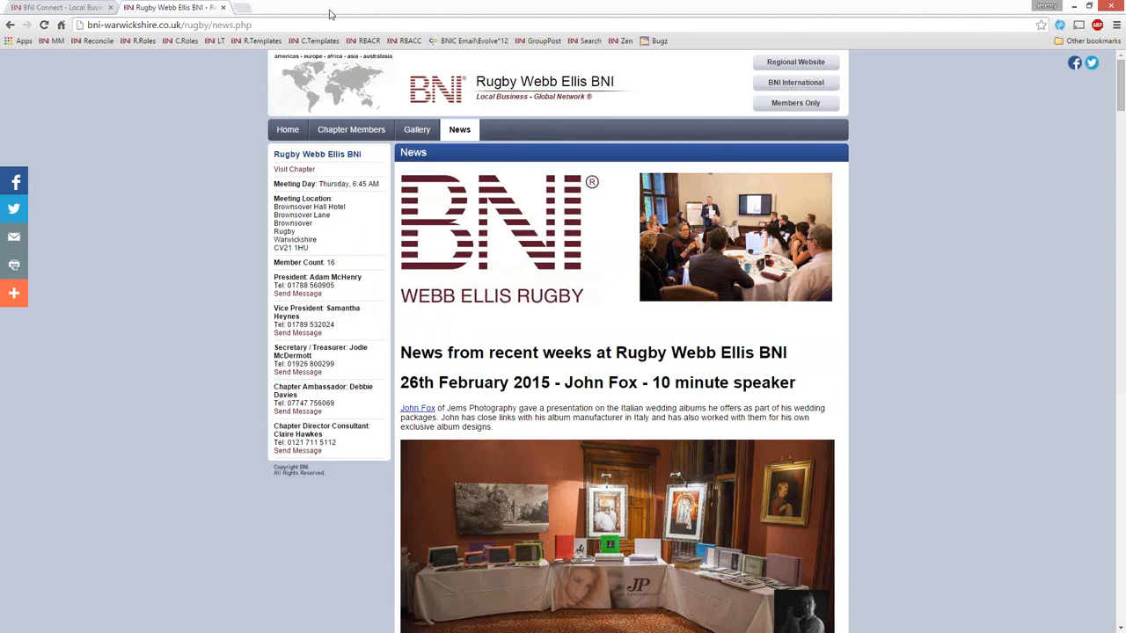
{"action": "left_click", "coordinate": [222, 7]}
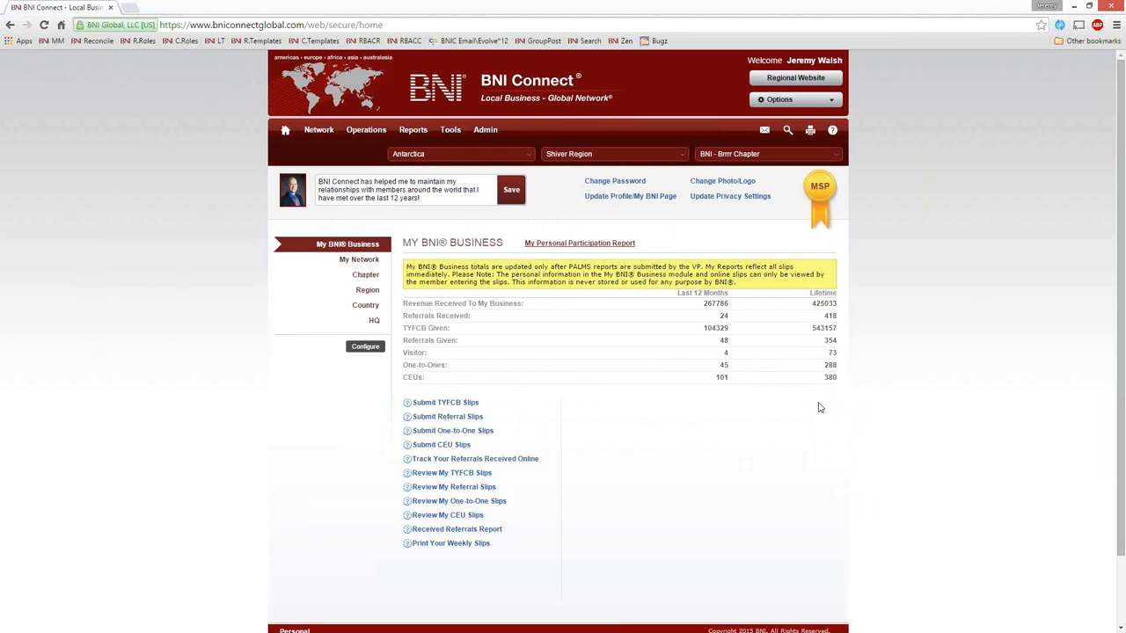
{"action": "mouse_move", "coordinate": [452, 137]}
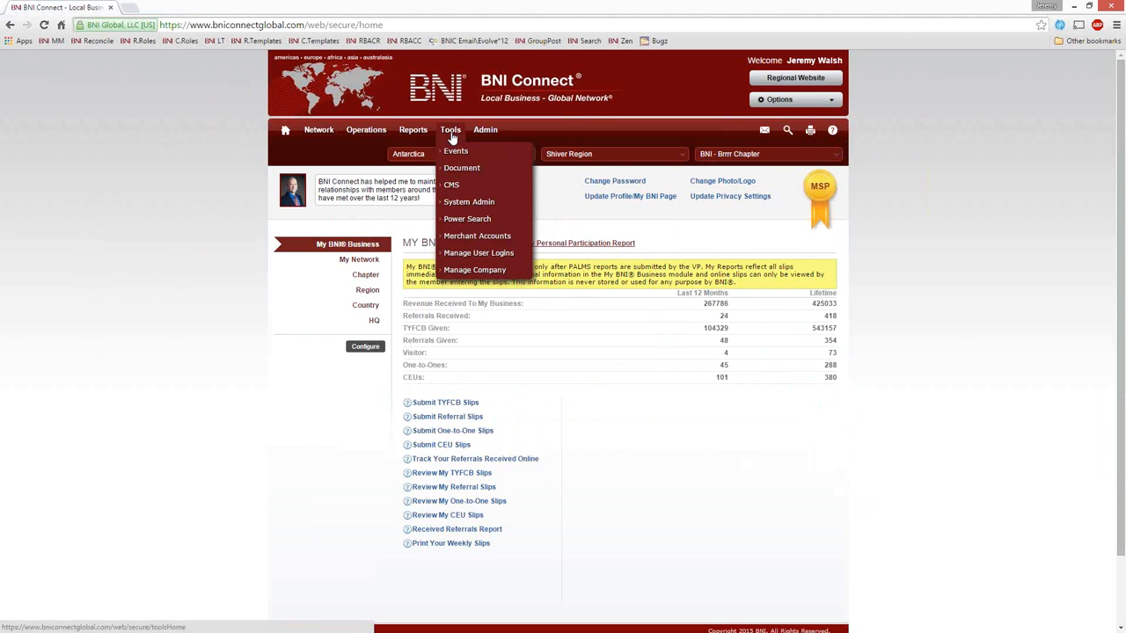
{"action": "mouse_move", "coordinate": [460, 189]}
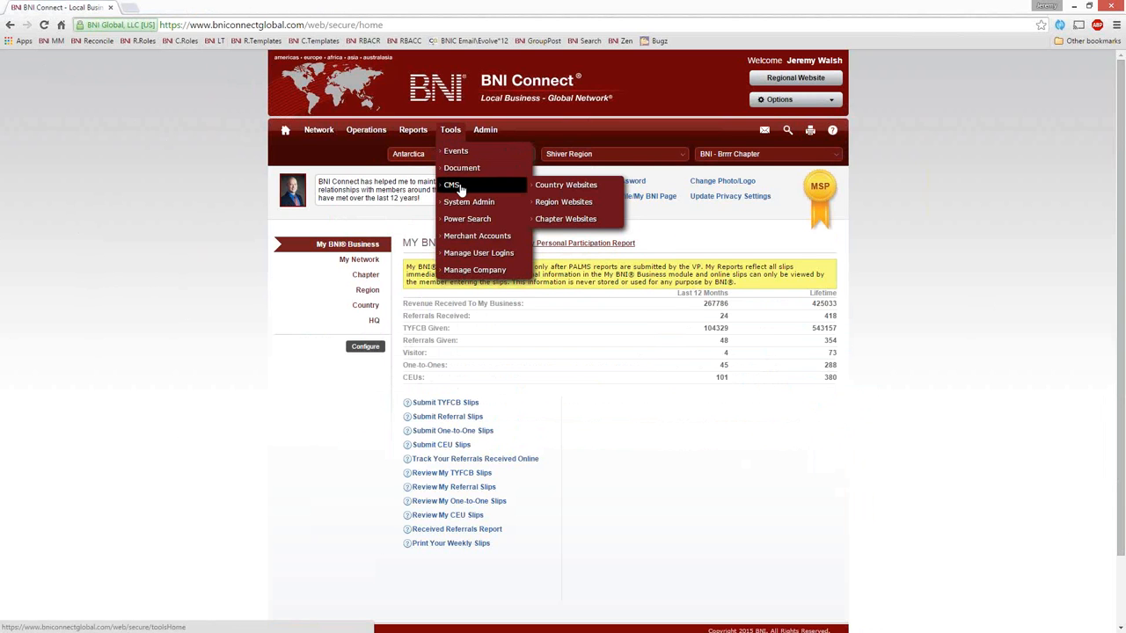
{"action": "left_click", "coordinate": [580, 224]}
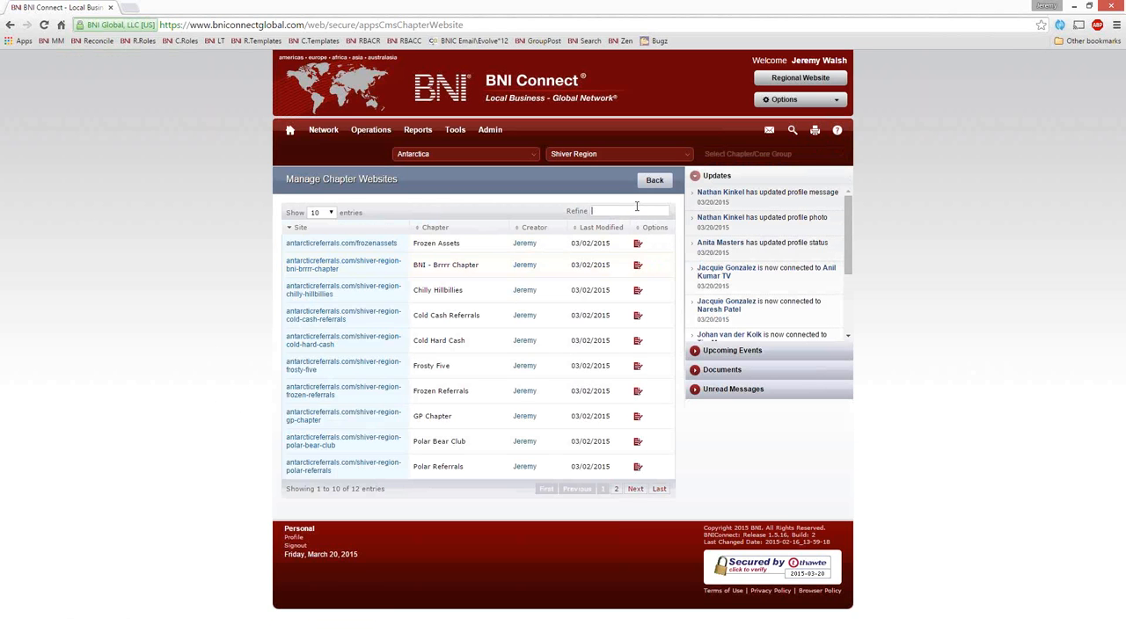
Step: Filter the chapter websites by "brr" and check the BNI - Brrrr Chapter's live site
{"action": "type", "text": "rrr"}
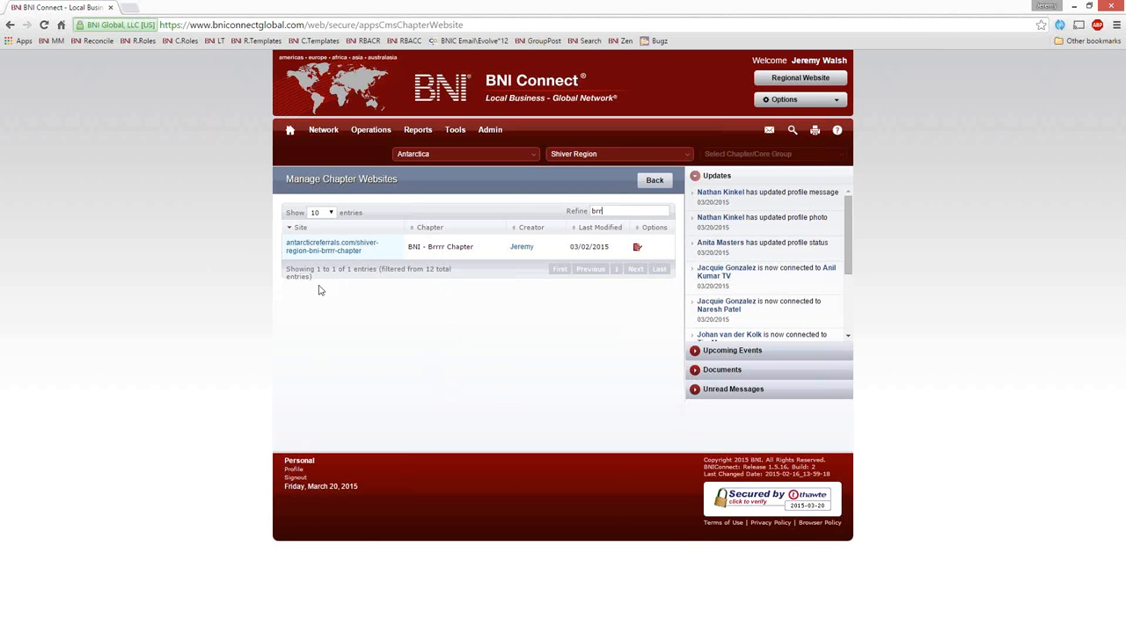
{"action": "left_click", "coordinate": [324, 251]}
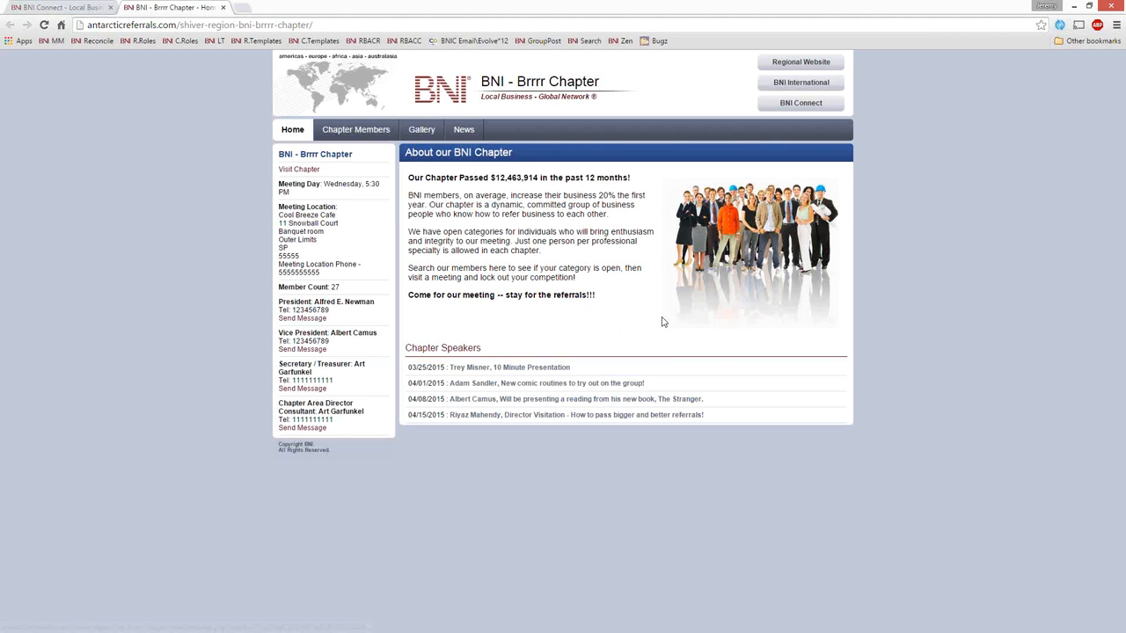
{"action": "left_click", "coordinate": [223, 7]}
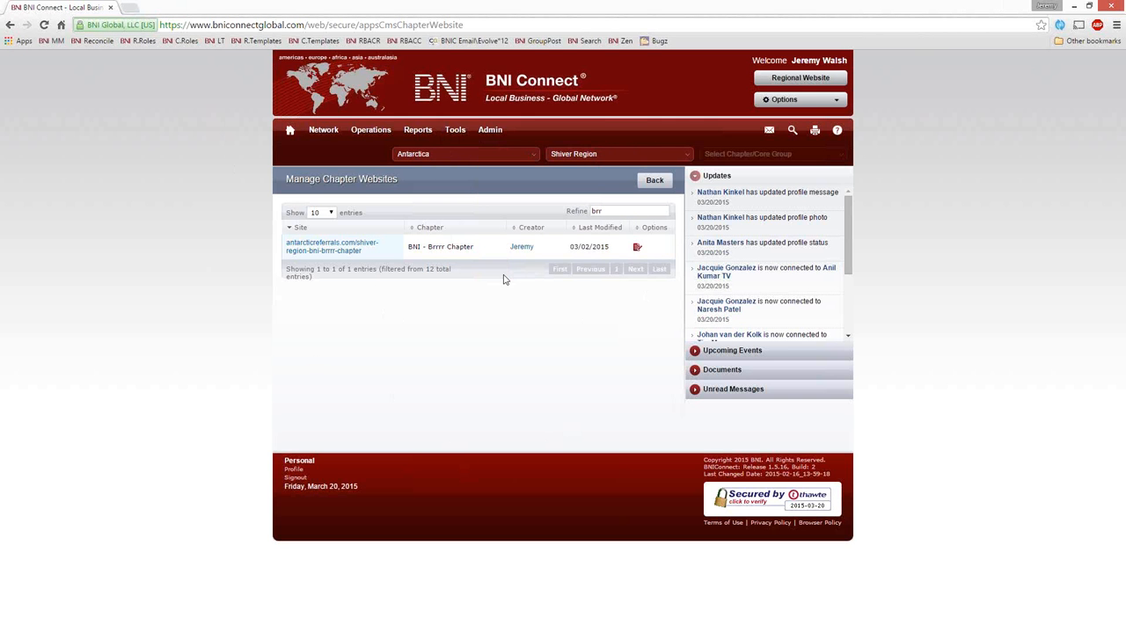
Step: Open the BNI - Brrrr Chapter website for editing and highlight its Chapter Members and News pages in the page list
{"action": "left_click", "coordinate": [637, 250]}
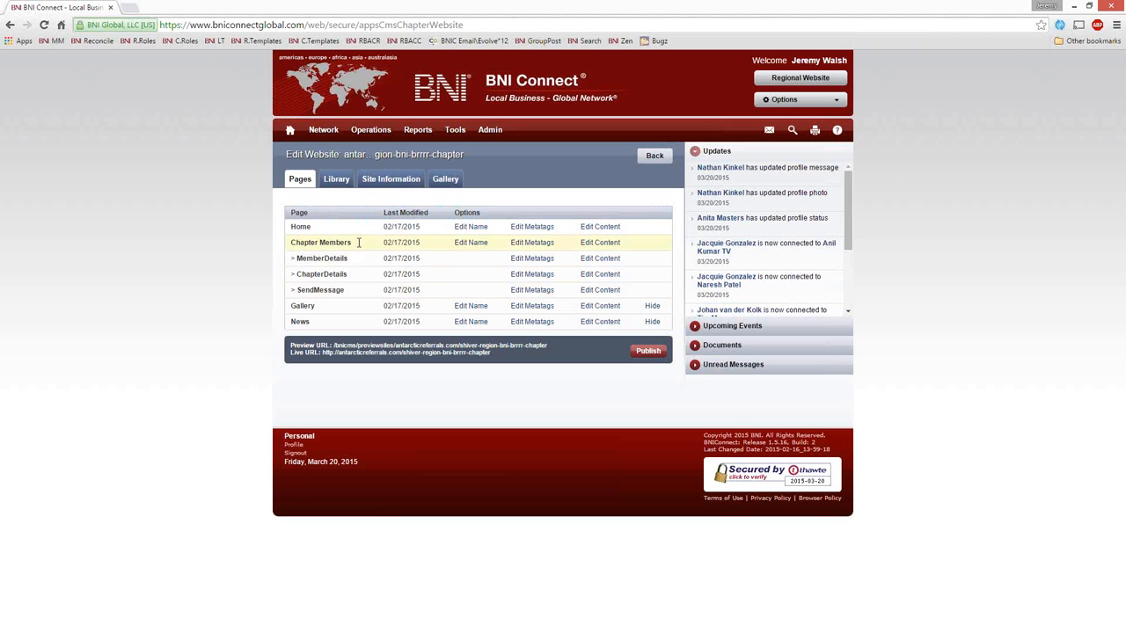
{"action": "left_click_drag", "start_coordinate": [359, 245], "coordinate": [289, 245]}
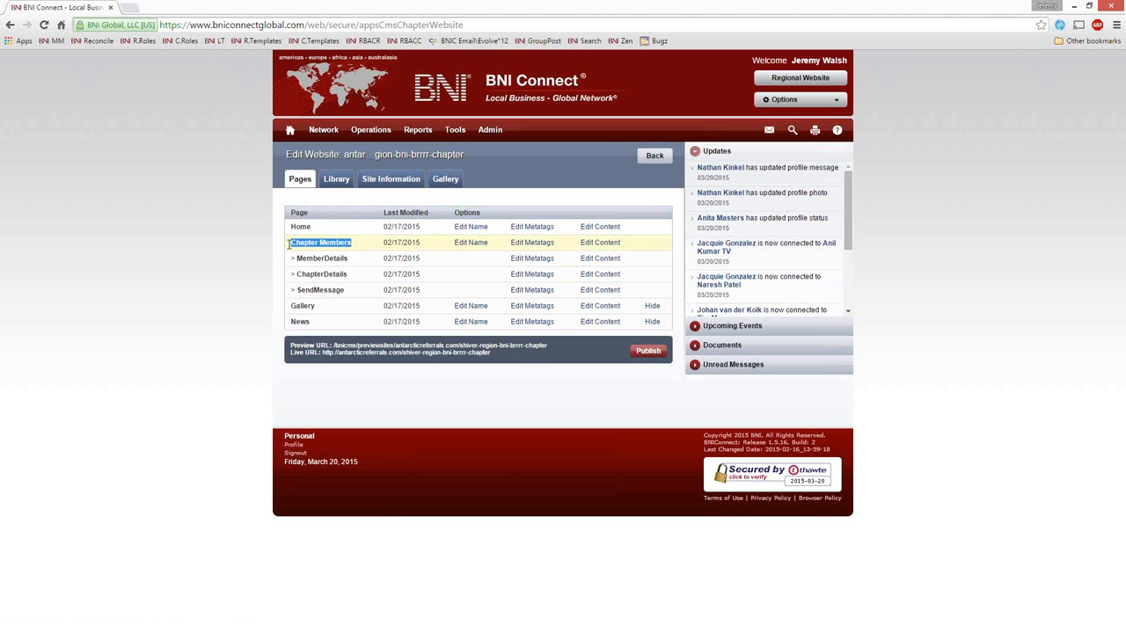
{"action": "left_click", "coordinate": [320, 287]}
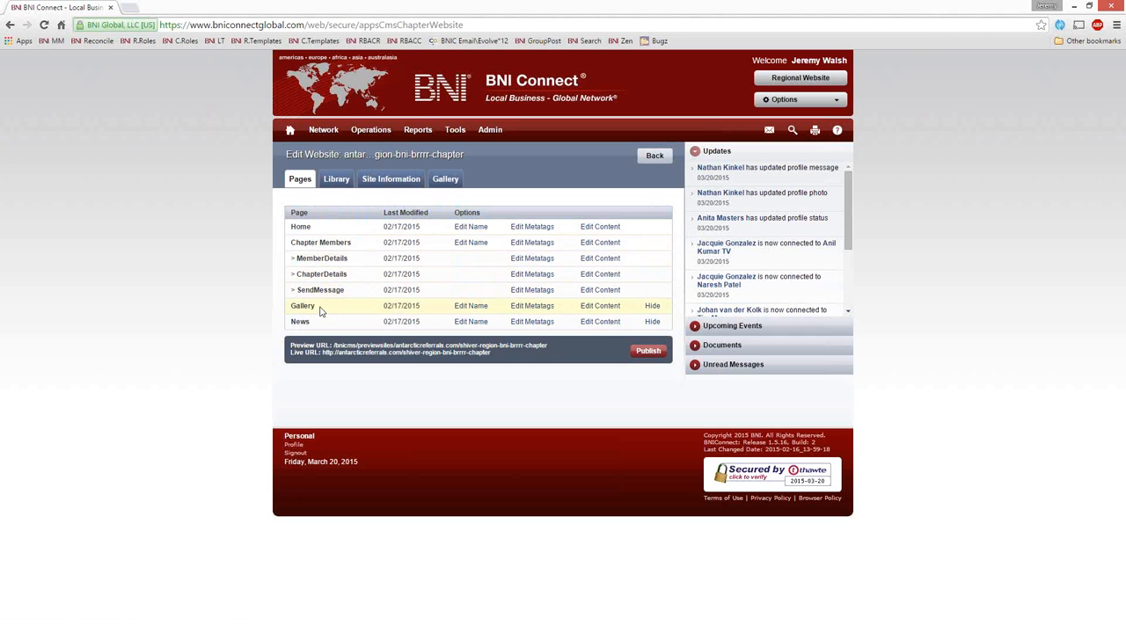
{"action": "left_click_drag", "start_coordinate": [318, 306], "coordinate": [292, 323]}
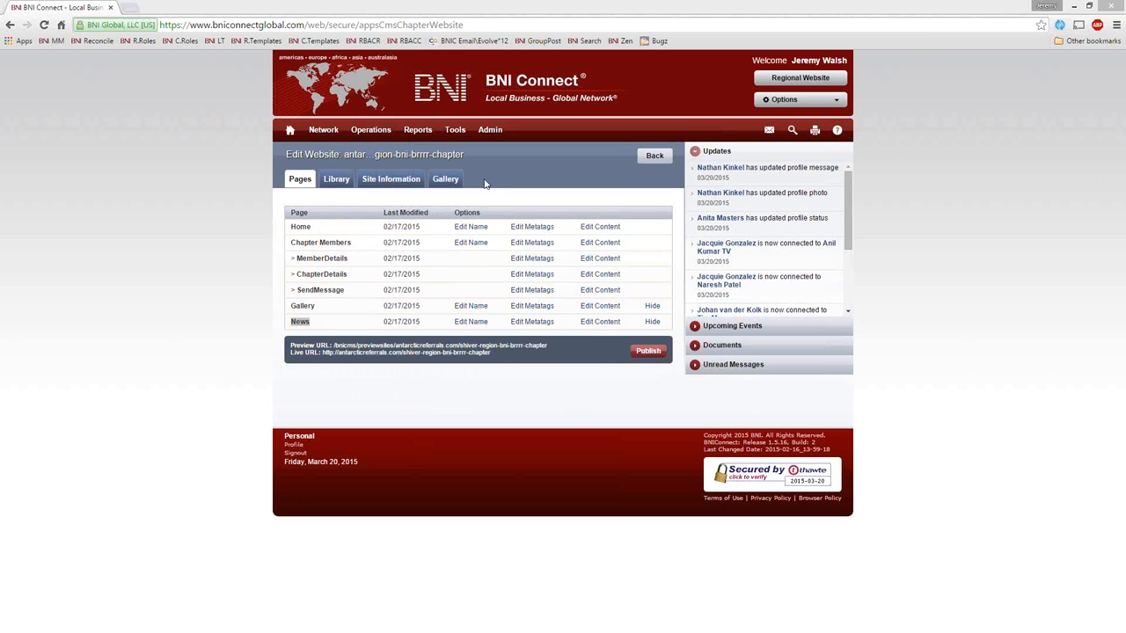
Step: Upload binge.png, global_networking.jpg and webmaster.jpg from the Desktop to the website's image library
{"action": "left_click", "coordinate": [337, 180]}
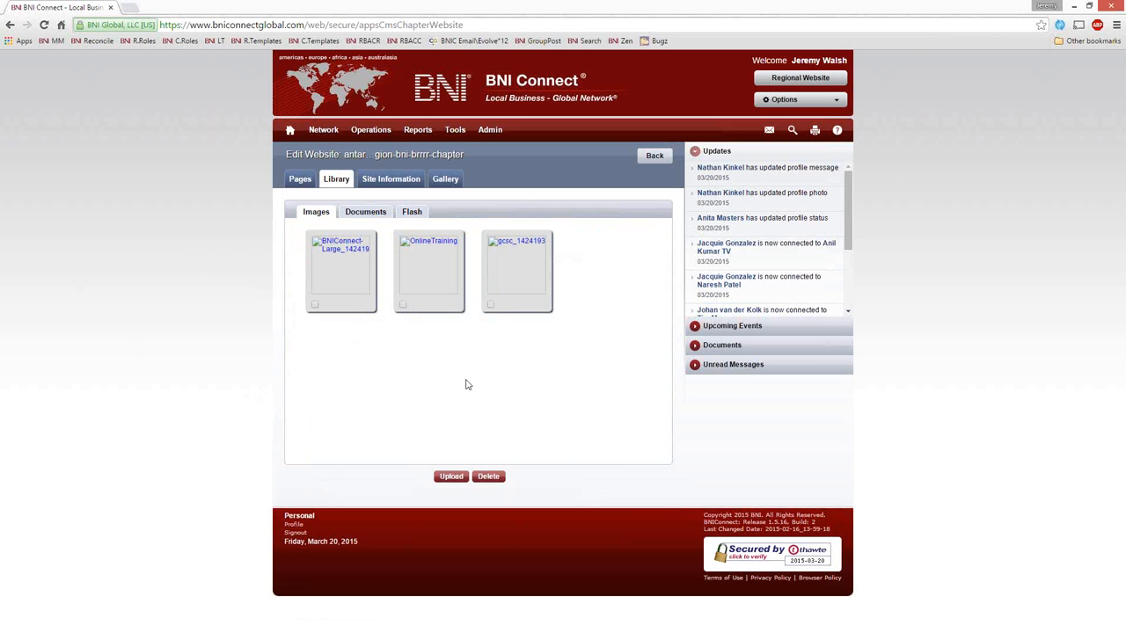
{"action": "left_click", "coordinate": [450, 476]}
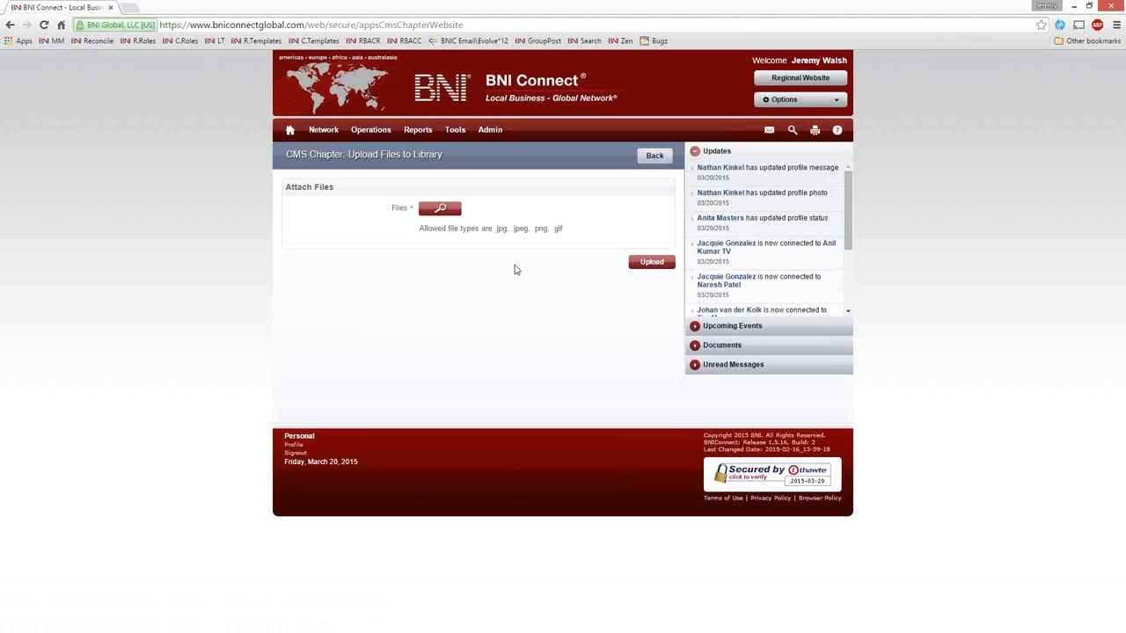
{"action": "left_click", "coordinate": [442, 216]}
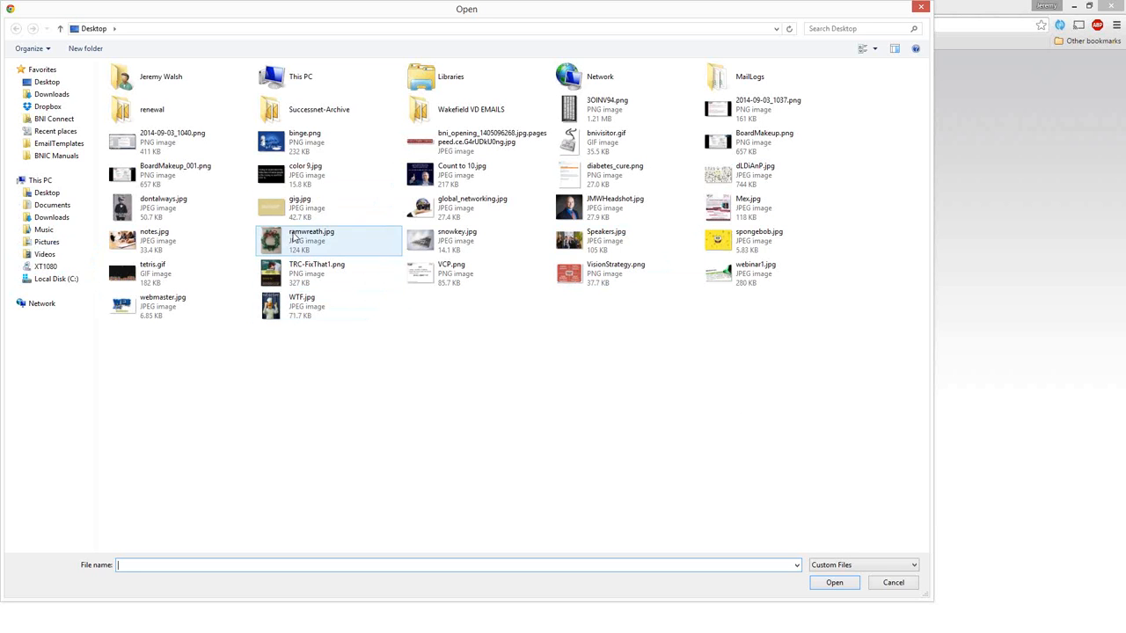
{"action": "left_click", "coordinate": [308, 148]}
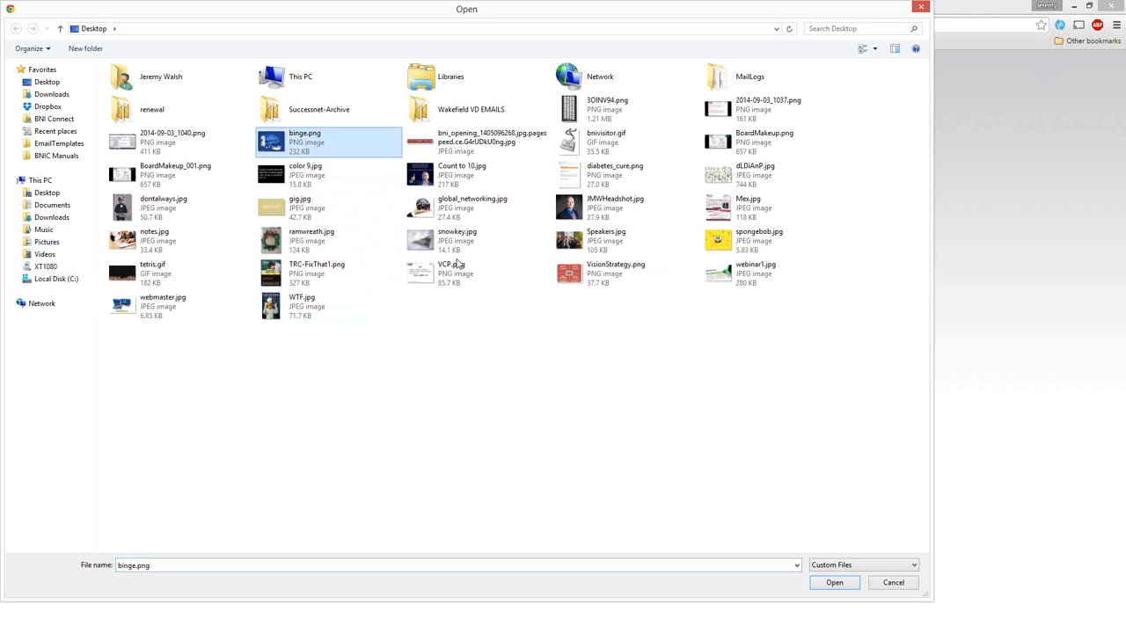
{"action": "left_click", "coordinate": [455, 212], "text": "ctrl"}
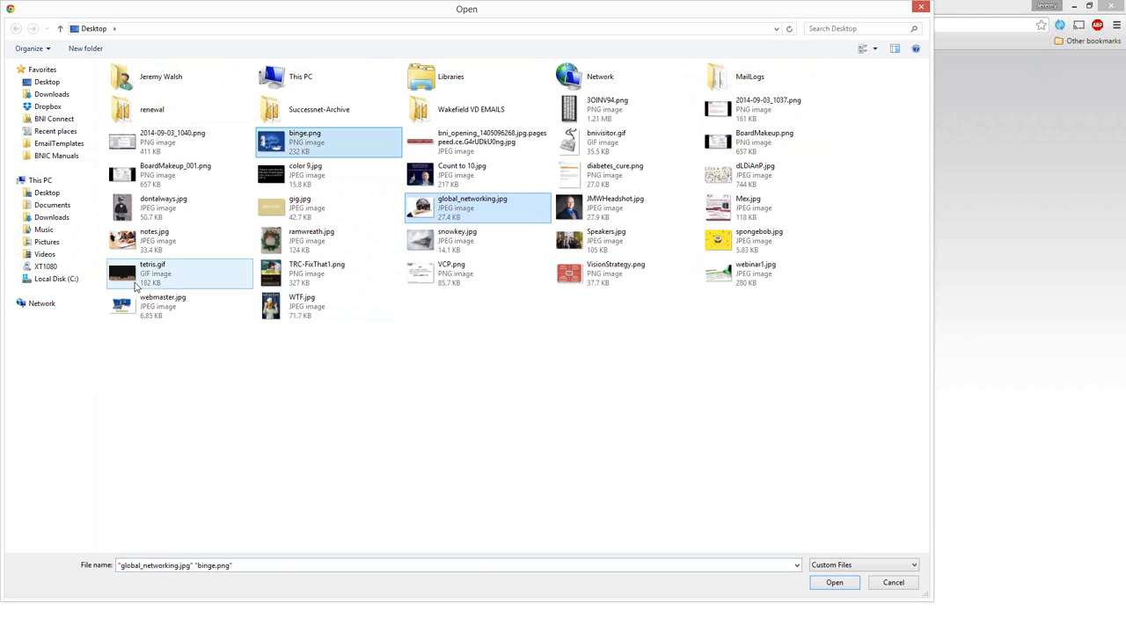
{"action": "left_click", "coordinate": [147, 304], "text": "ctrl"}
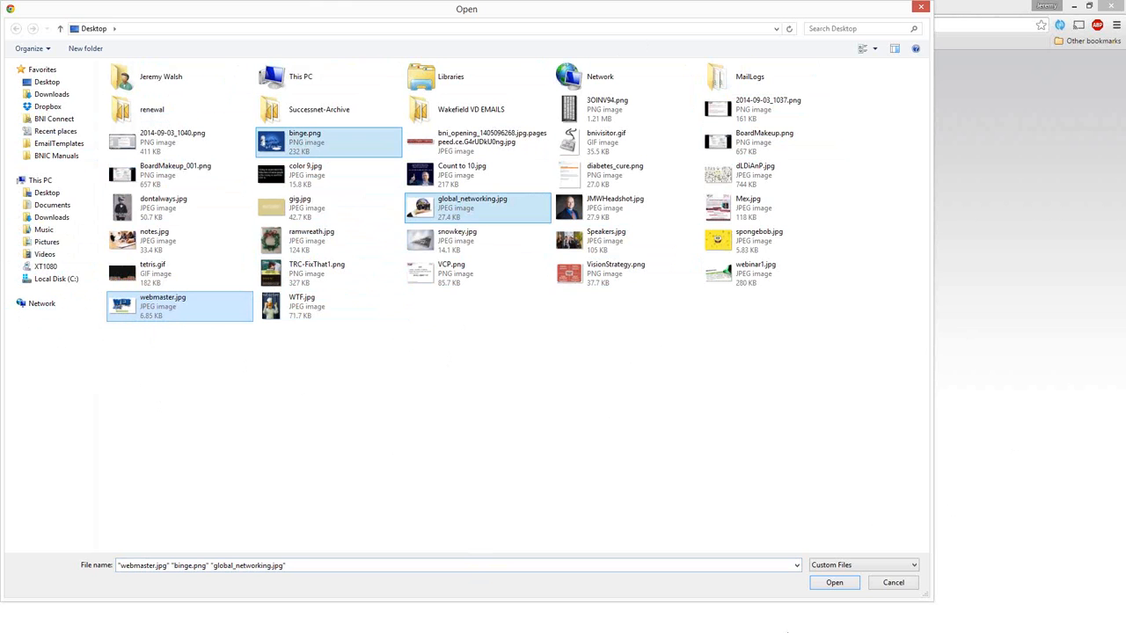
{"action": "left_click", "coordinate": [831, 586]}
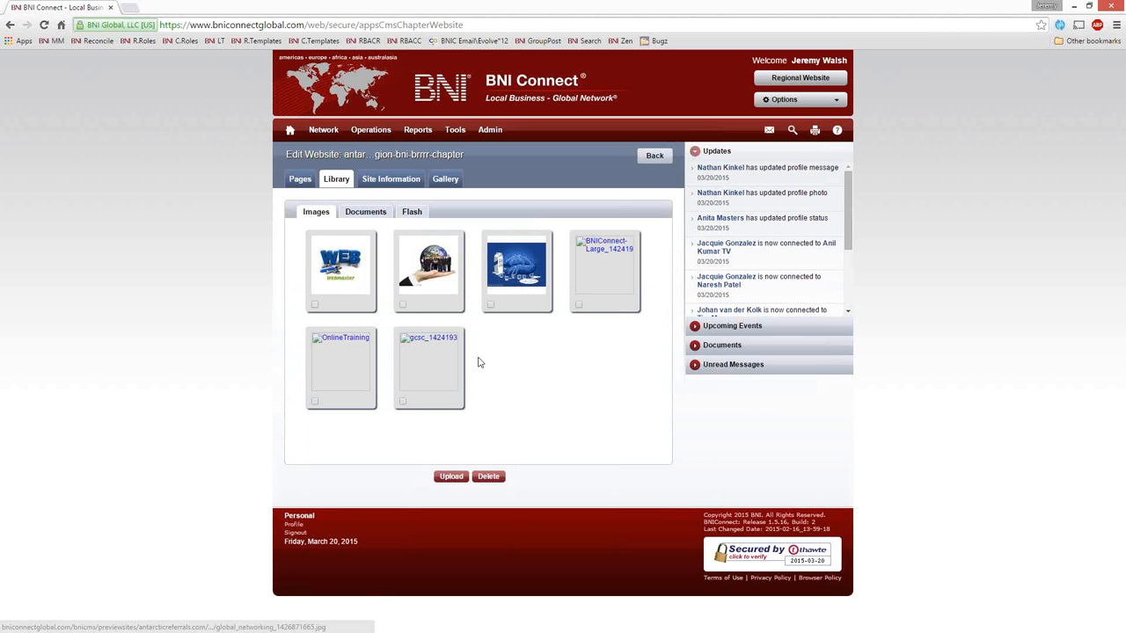
Step: Delete the BNIConnect-Large, OnlineTraining and gcsc images from the website's library
{"action": "left_click", "coordinate": [578, 305]}
{"action": "left_click", "coordinate": [315, 402]}
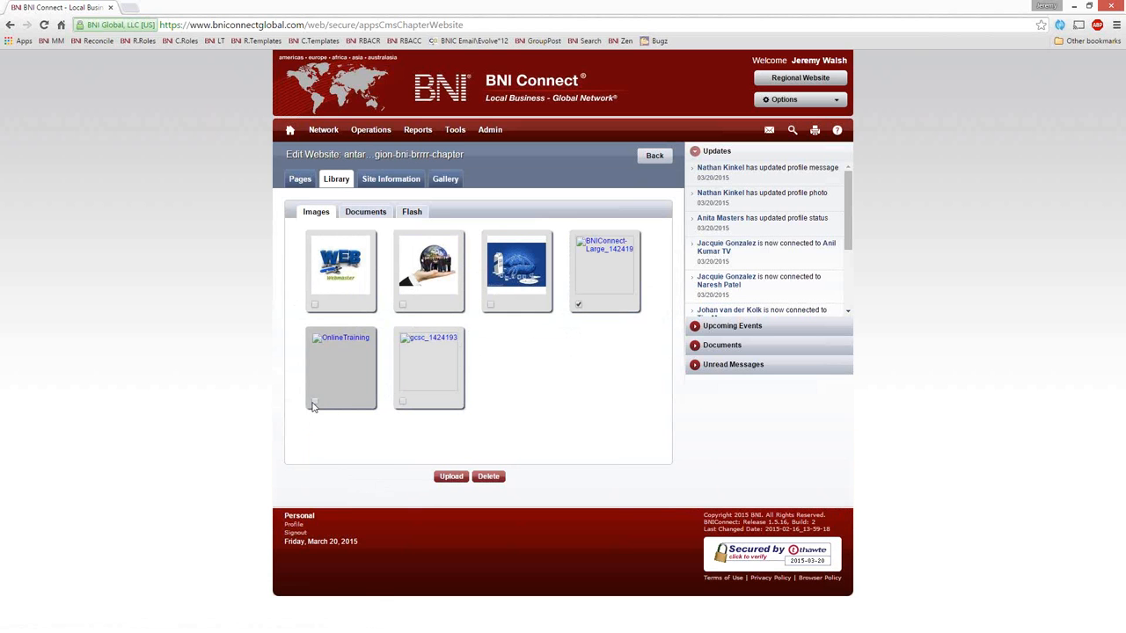
{"action": "left_click", "coordinate": [402, 402]}
{"action": "left_click", "coordinate": [488, 476]}
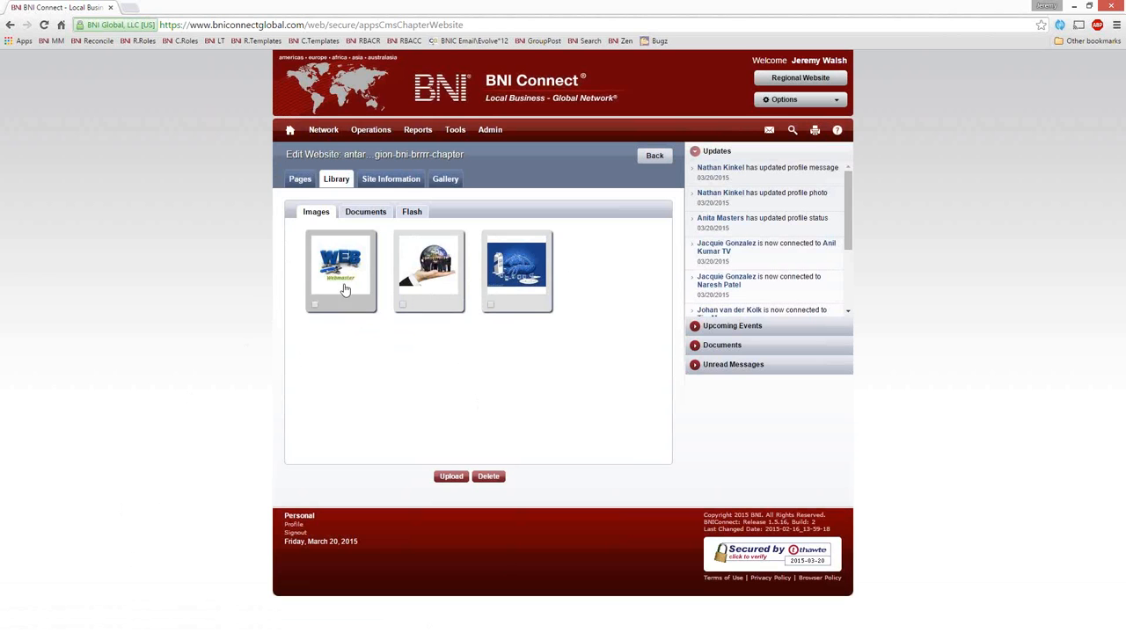
Step: View the library's Documents and Flash sections and return to its images
{"action": "left_click", "coordinate": [364, 213]}
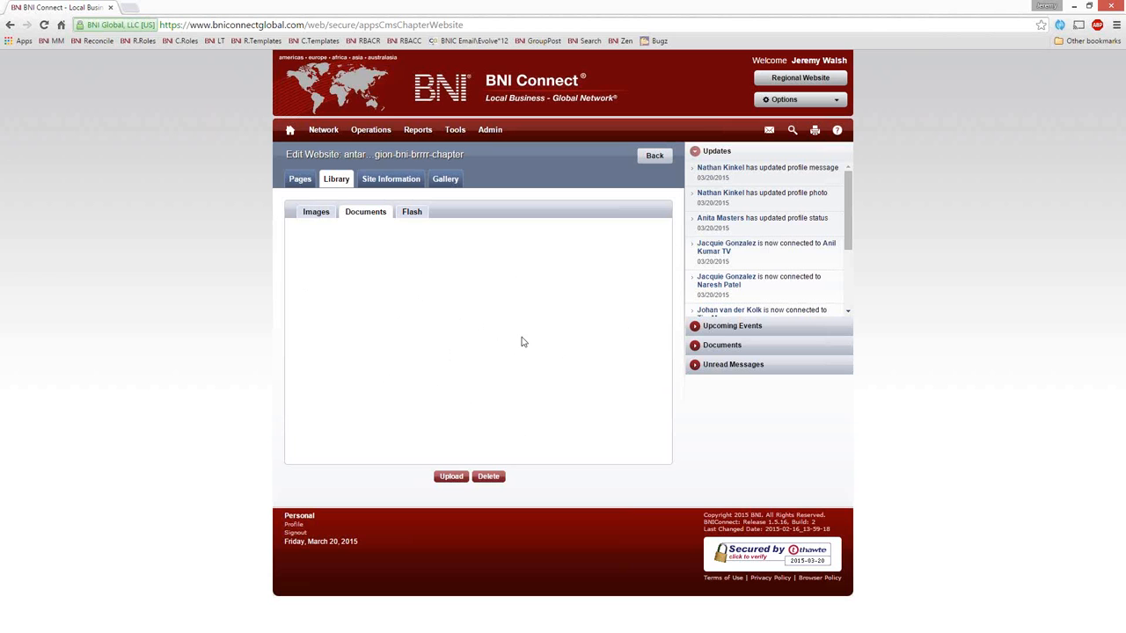
{"action": "left_click", "coordinate": [419, 215]}
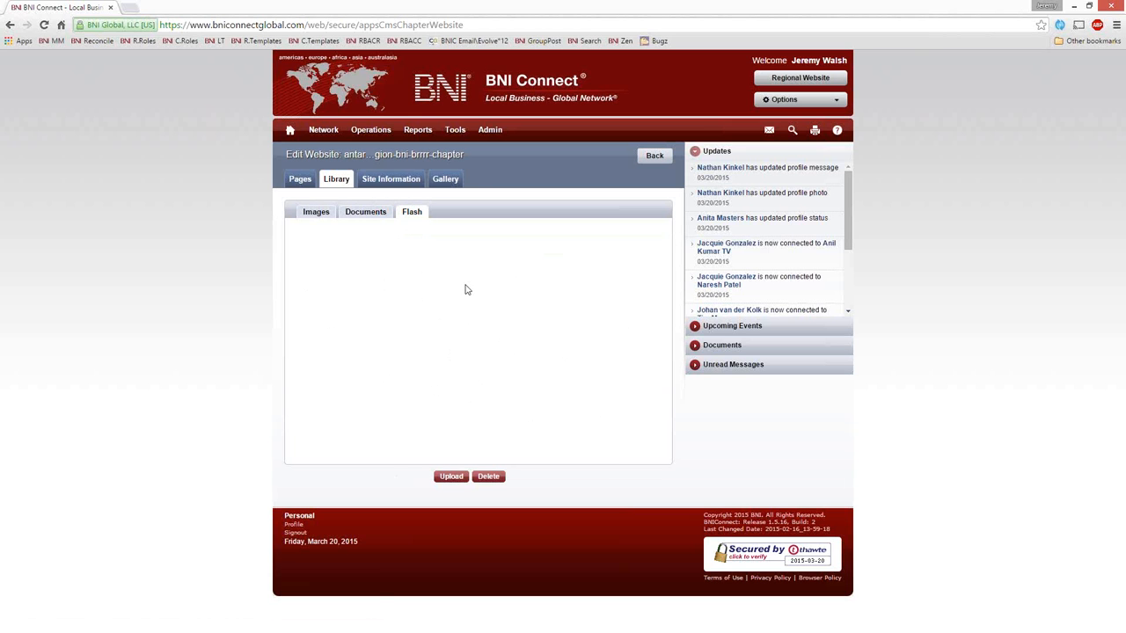
{"action": "left_click", "coordinate": [317, 213]}
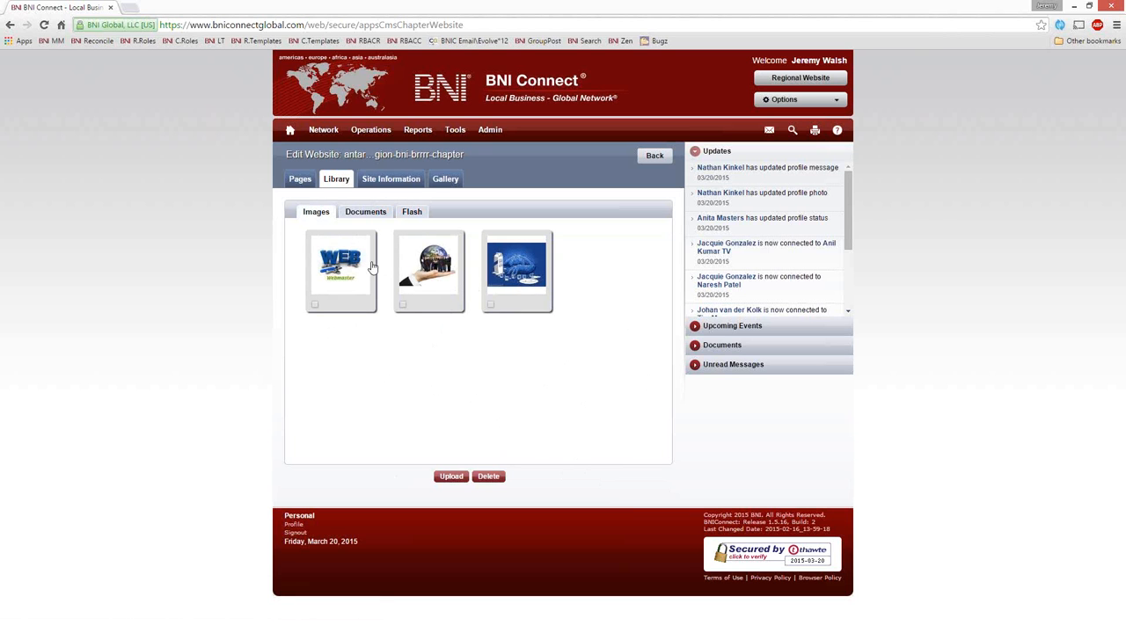
Step: View the chapter website's site information settings, including the Analytics Code field
{"action": "left_click", "coordinate": [398, 182]}
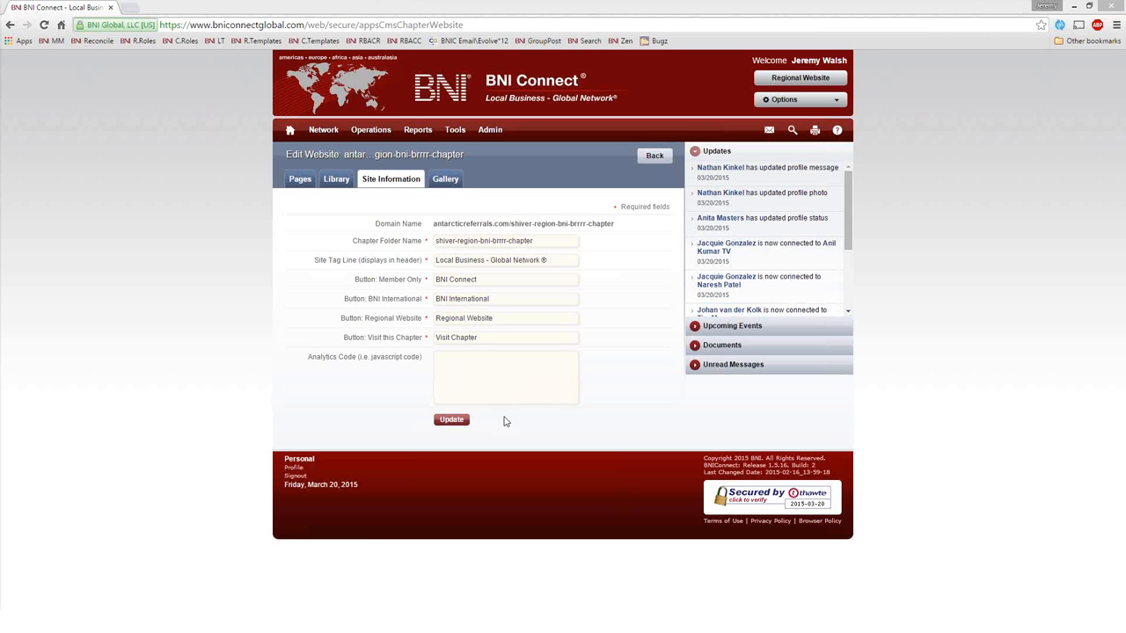
{"action": "left_click", "coordinate": [498, 384]}
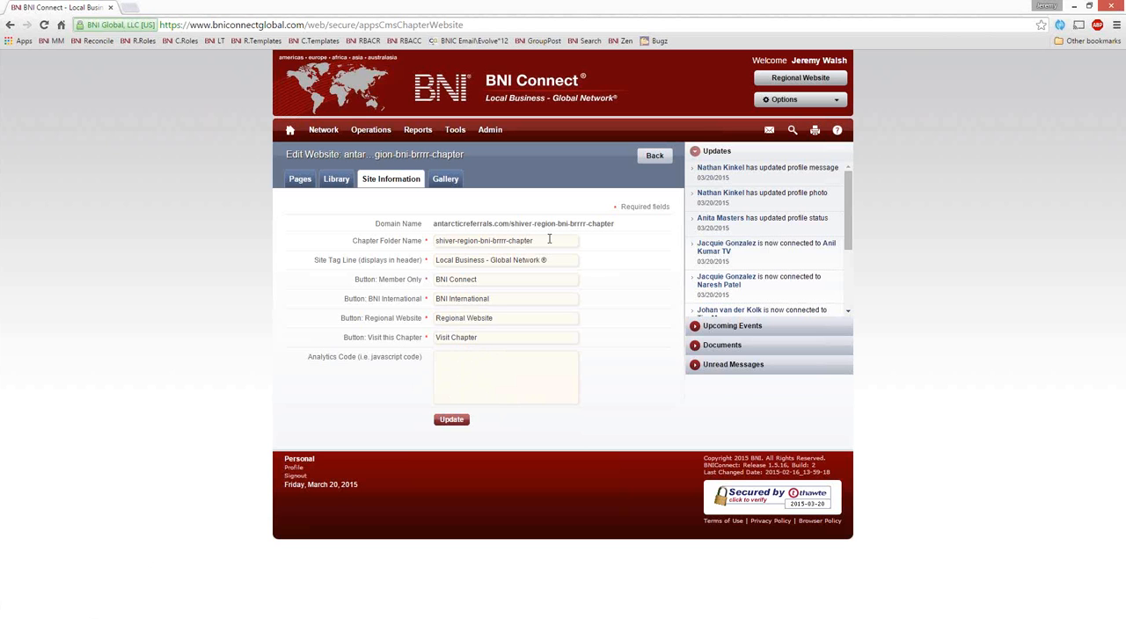
Step: Compare the chapter folder name with the matching parts of the website's domain name in the site information
{"action": "left_click_drag", "start_coordinate": [543, 241], "coordinate": [429, 242]}
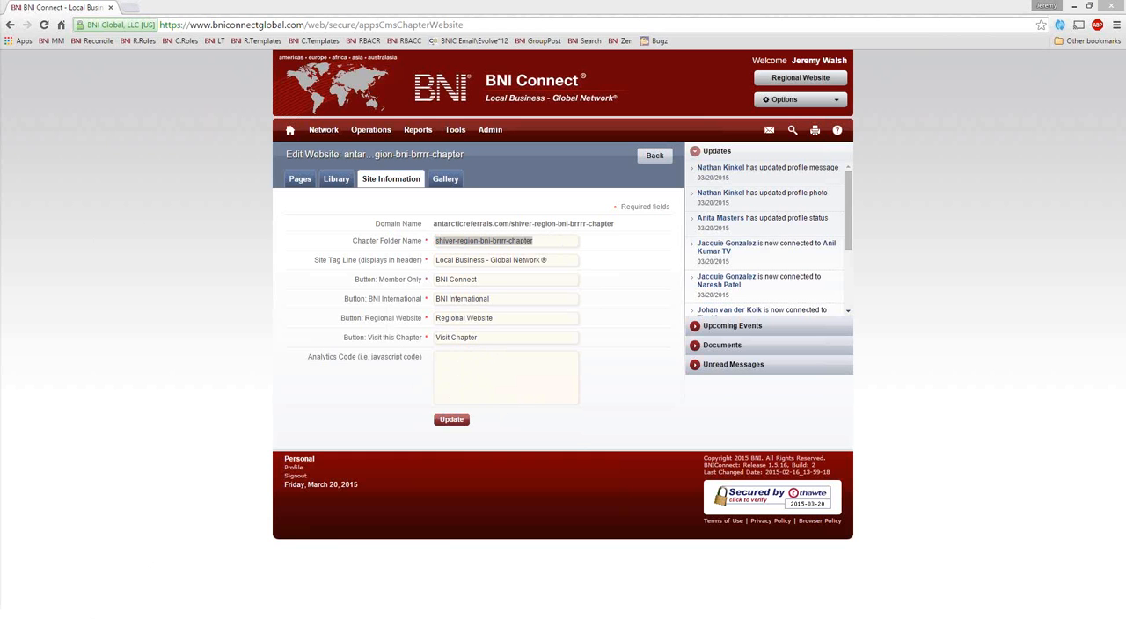
{"action": "left_click", "coordinate": [508, 226]}
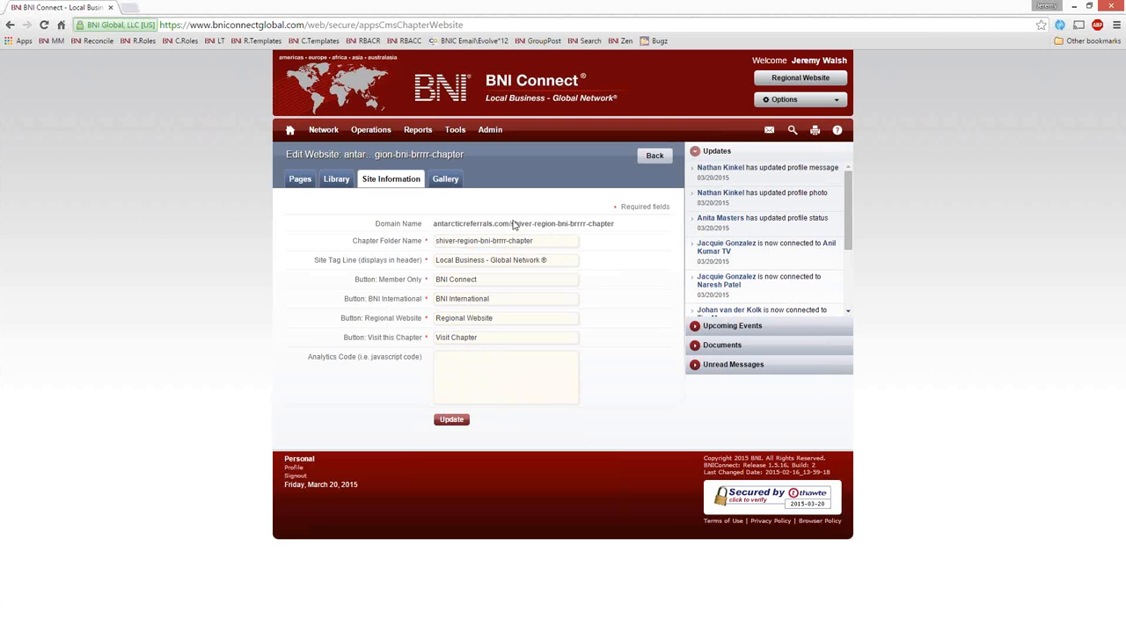
{"action": "left_click_drag", "start_coordinate": [516, 225], "coordinate": [470, 226]}
{"action": "left_click", "coordinate": [520, 227]}
{"action": "left_click_drag", "start_coordinate": [515, 225], "coordinate": [557, 227]}
{"action": "left_click_drag", "start_coordinate": [559, 228], "coordinate": [615, 225]}
Step: Set the Chapter Folder Name to "brr" and update the site information
{"action": "left_click", "coordinate": [563, 240]}
{"action": "left_click_drag", "start_coordinate": [554, 241], "coordinate": [47, 207]}
{"action": "type", "text": "brr"}
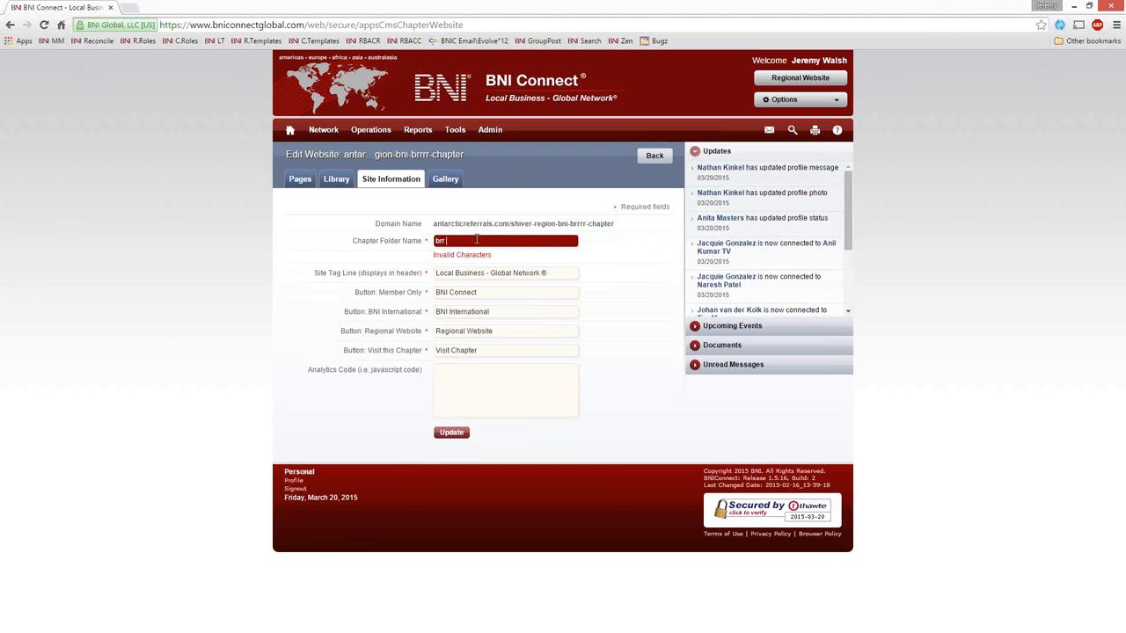
{"action": "type", "text": "r"}
{"action": "type", "text": "r"}
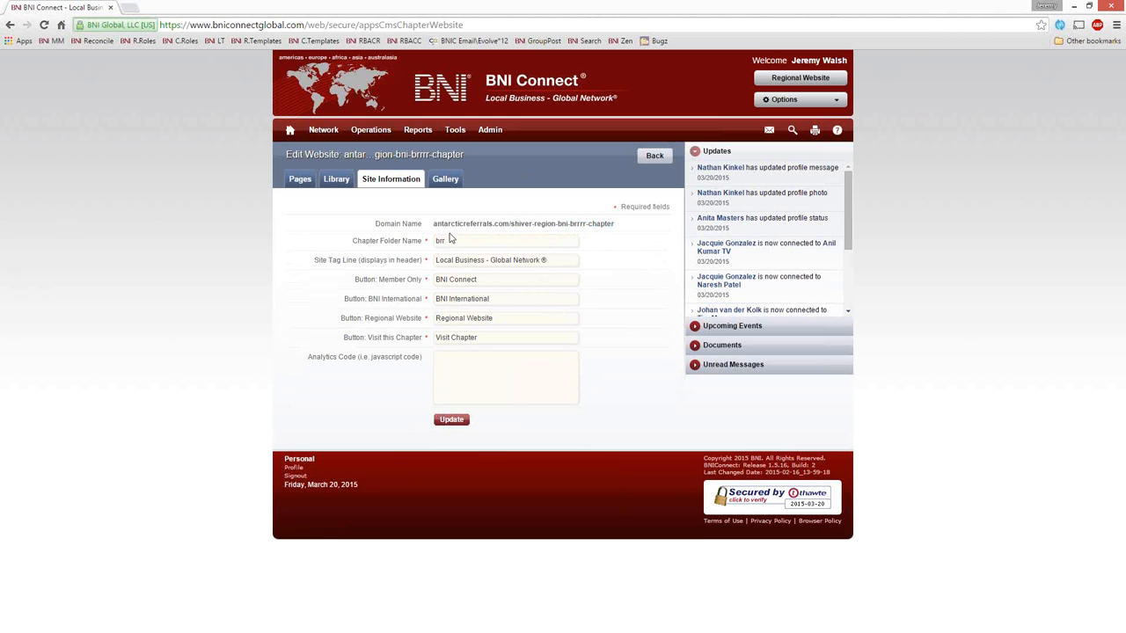
{"action": "left_click", "coordinate": [452, 419]}
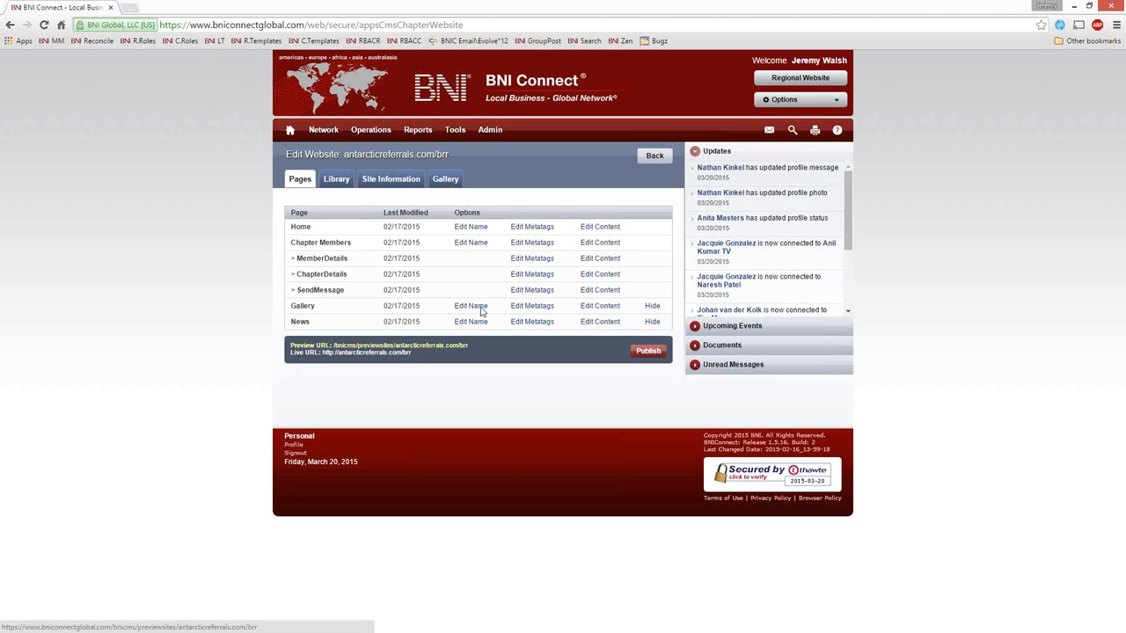
Step: Review the domain name and the Visit this Chapter button label in the site information
{"action": "left_click", "coordinate": [398, 180]}
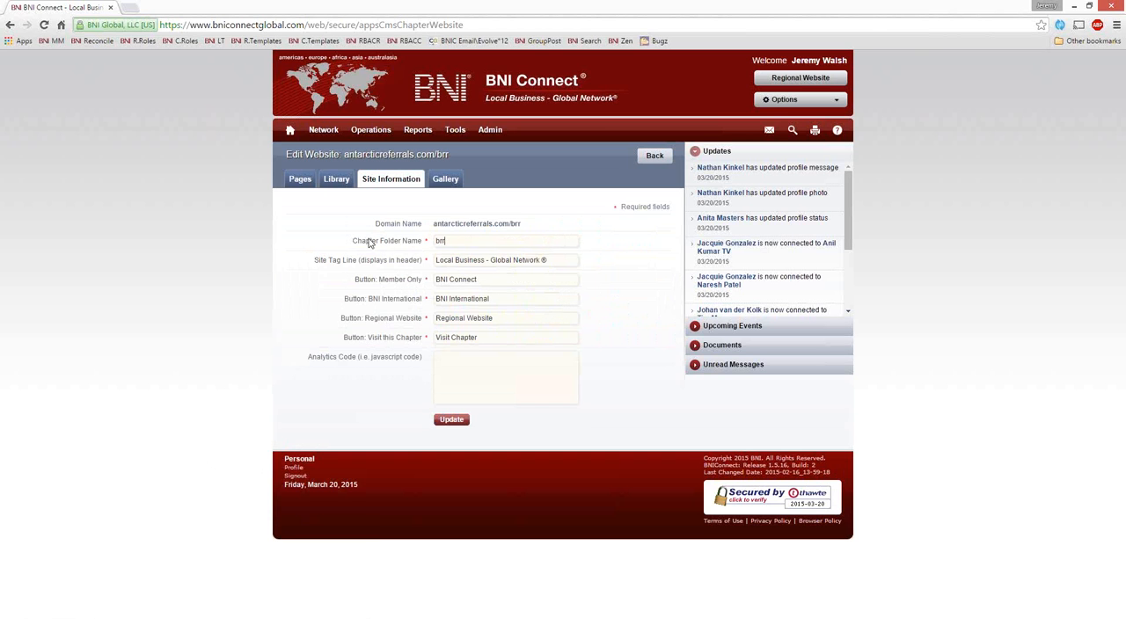
{"action": "left_click_drag", "start_coordinate": [353, 244], "coordinate": [437, 225]}
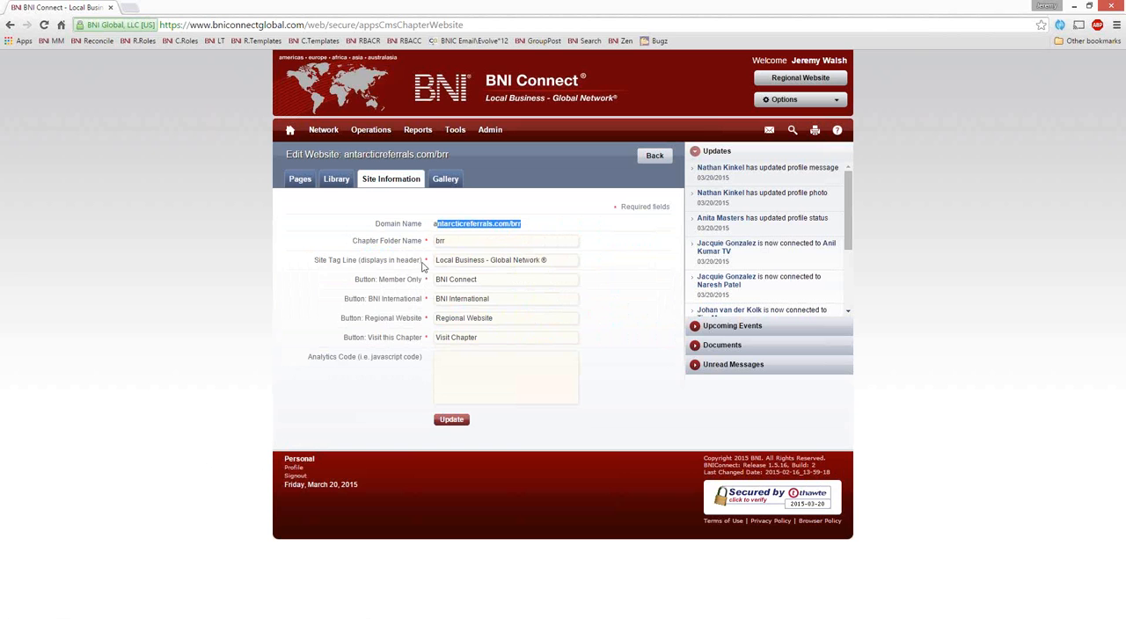
{"action": "left_click", "coordinate": [226, 425]}
{"action": "left_click_drag", "start_coordinate": [493, 340], "coordinate": [219, 440]}
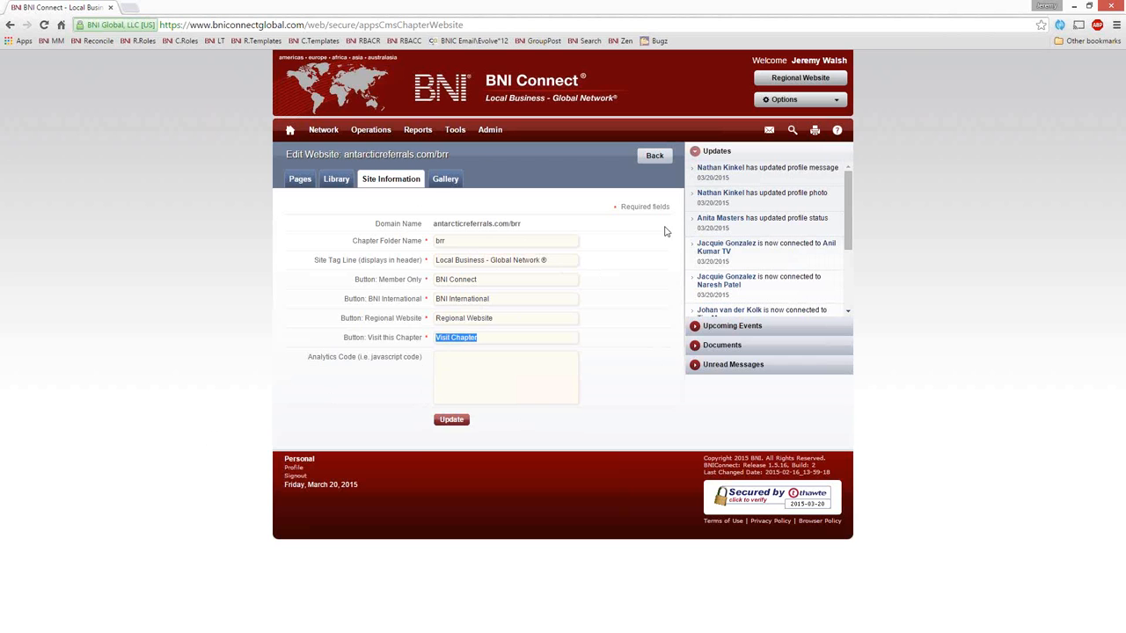
Step: Add a gallery album named "More Photos!" with the description "More Photos from our chapter."
{"action": "left_click", "coordinate": [448, 180]}
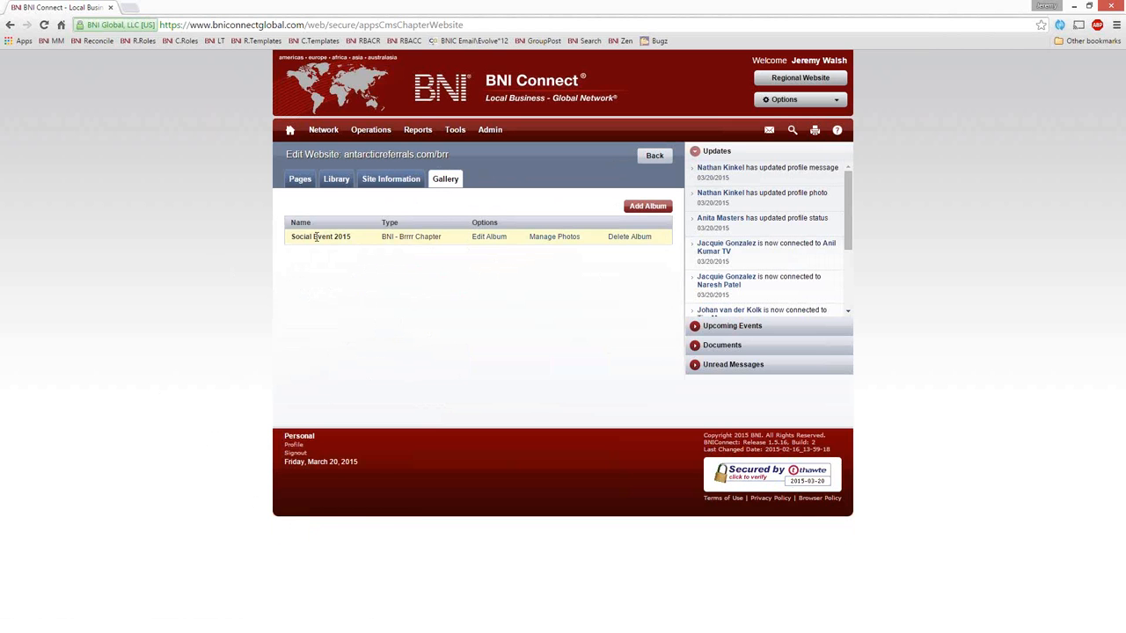
{"action": "left_click", "coordinate": [653, 207]}
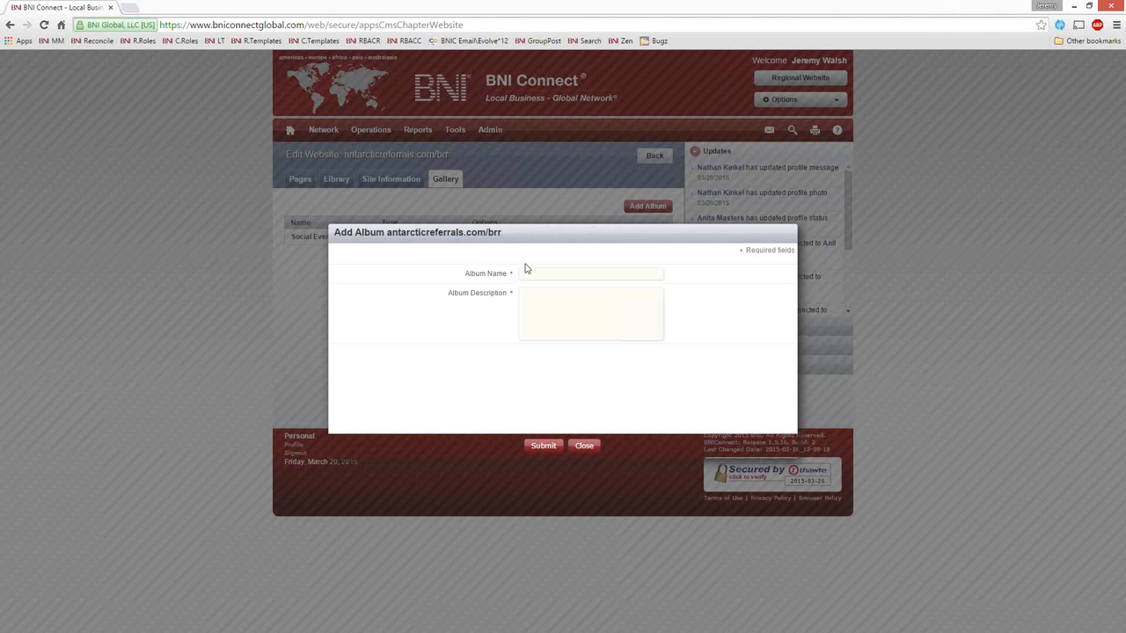
{"action": "type", "text": "More Photos!"}
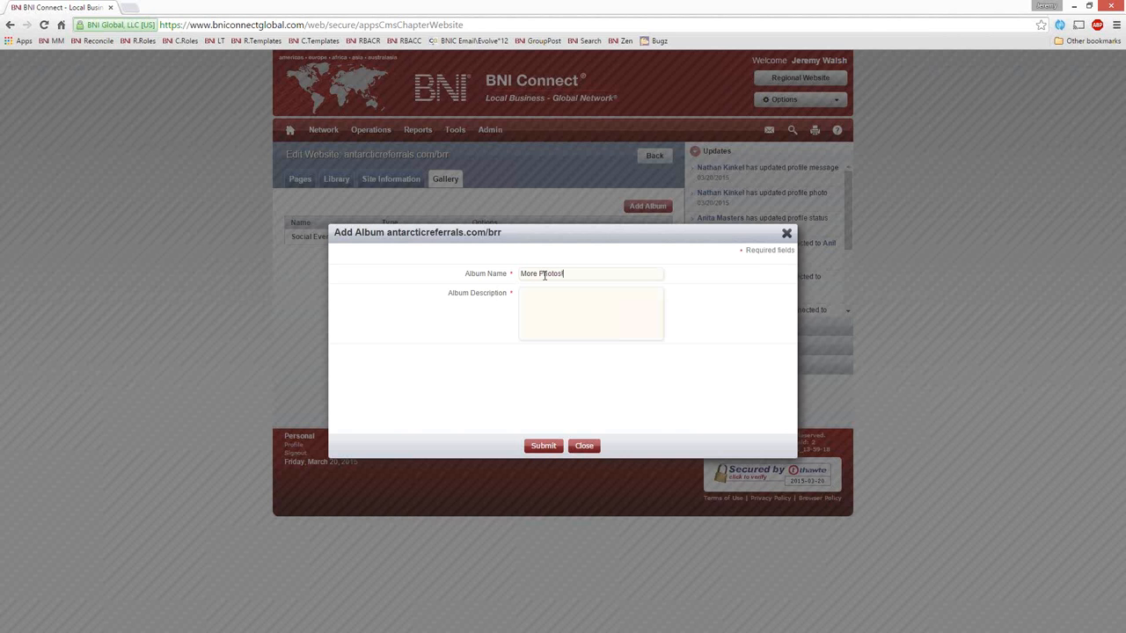
{"action": "left_click", "coordinate": [572, 314]}
{"action": "type", "text": "More Photos from our chapter."}
{"action": "left_click", "coordinate": [548, 445]}
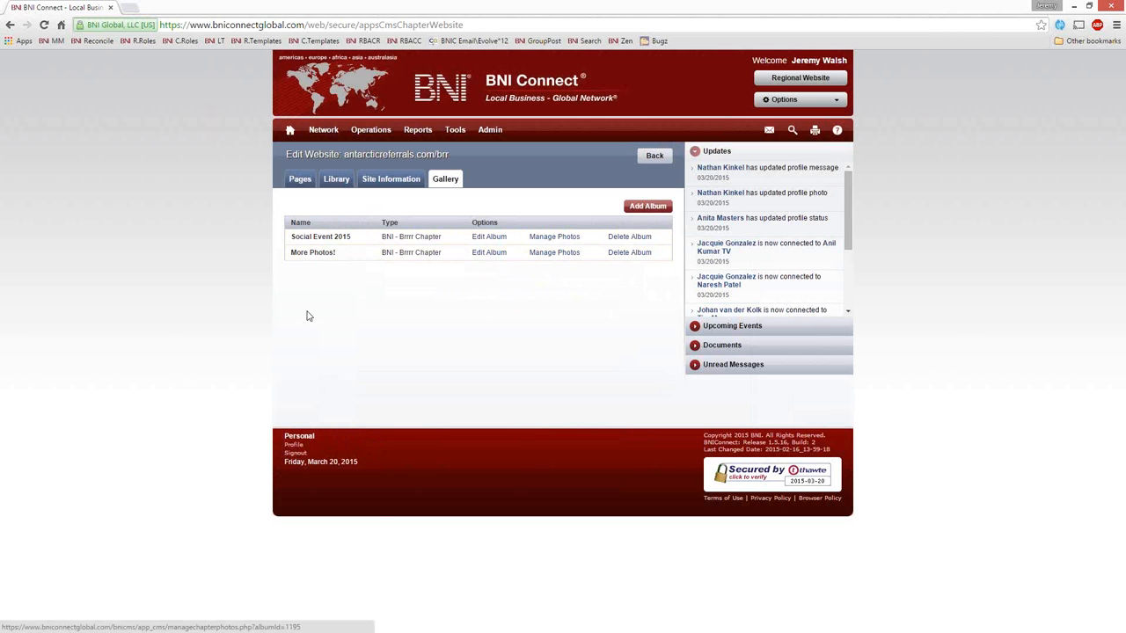
Step: Upload snowkey.jpg from the Desktop to the More Photos! album with the title "Keyboard in the snow!" and view the uploaded photo
{"action": "left_click", "coordinate": [563, 255]}
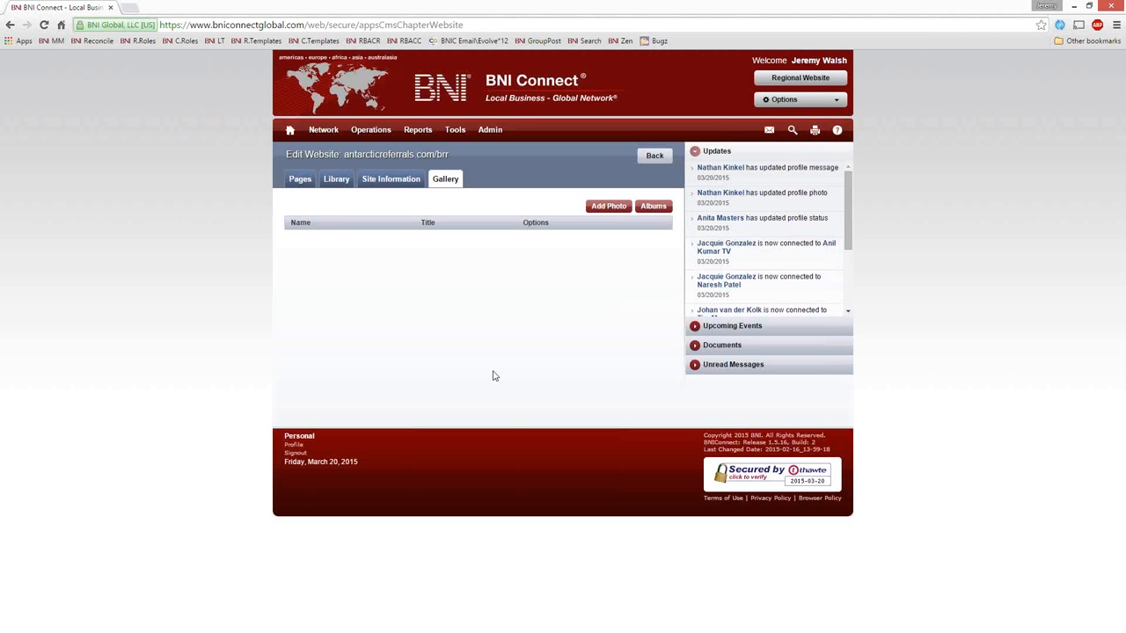
{"action": "left_click", "coordinate": [608, 209]}
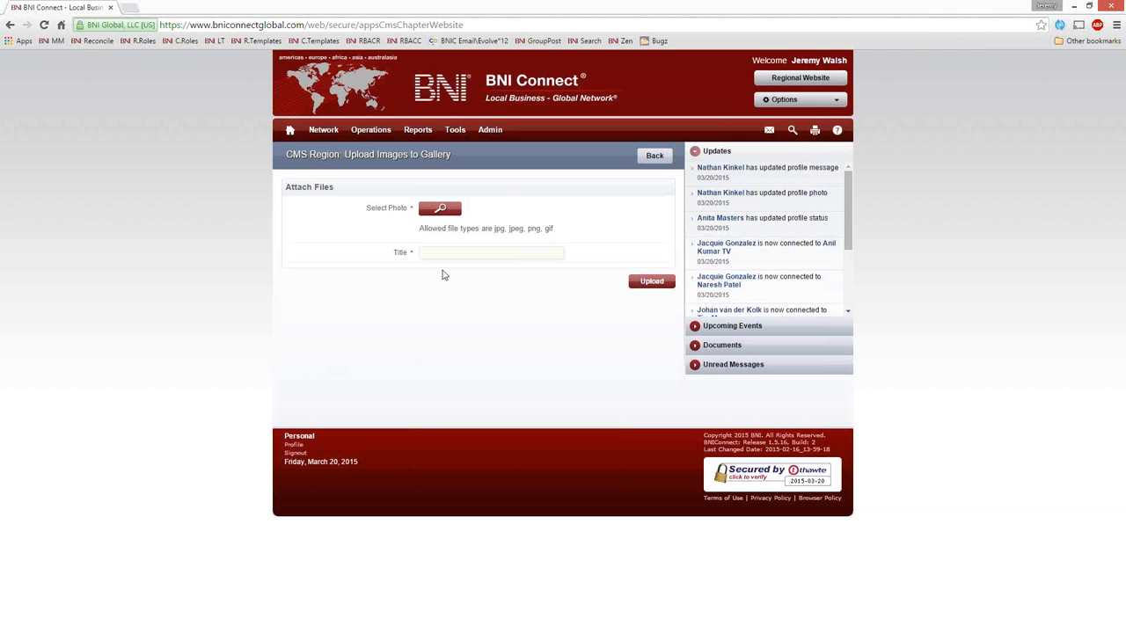
{"action": "left_click", "coordinate": [442, 210]}
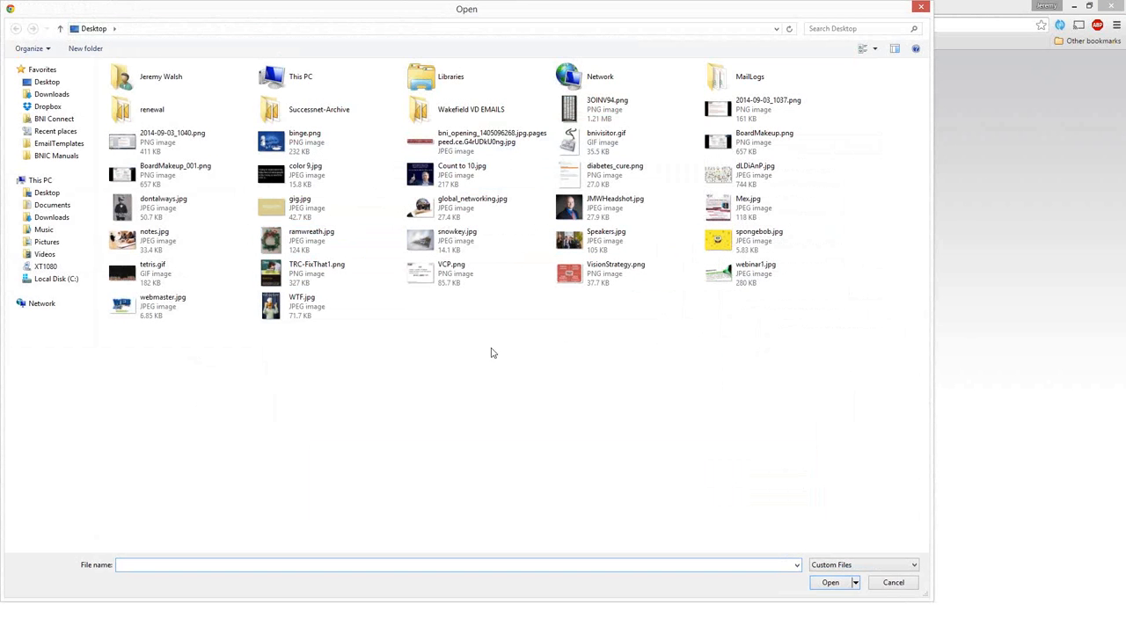
{"action": "left_click", "coordinate": [437, 244]}
{"action": "double_click", "coordinate": [438, 245]}
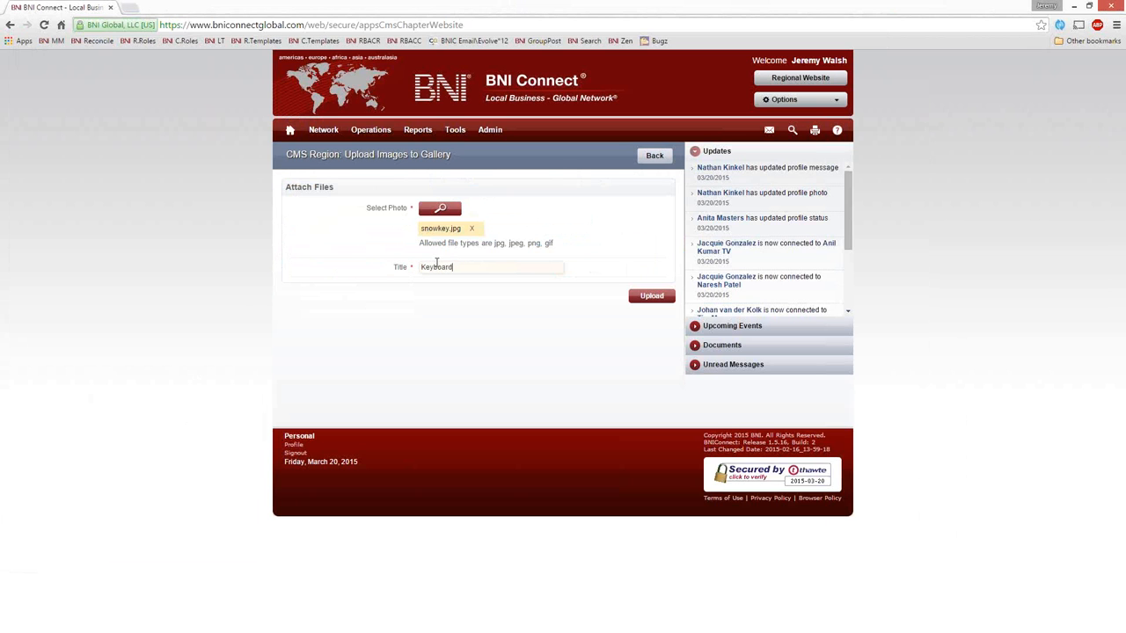
{"action": "type", "text": "he snow!"}
{"action": "left_click", "coordinate": [652, 298]}
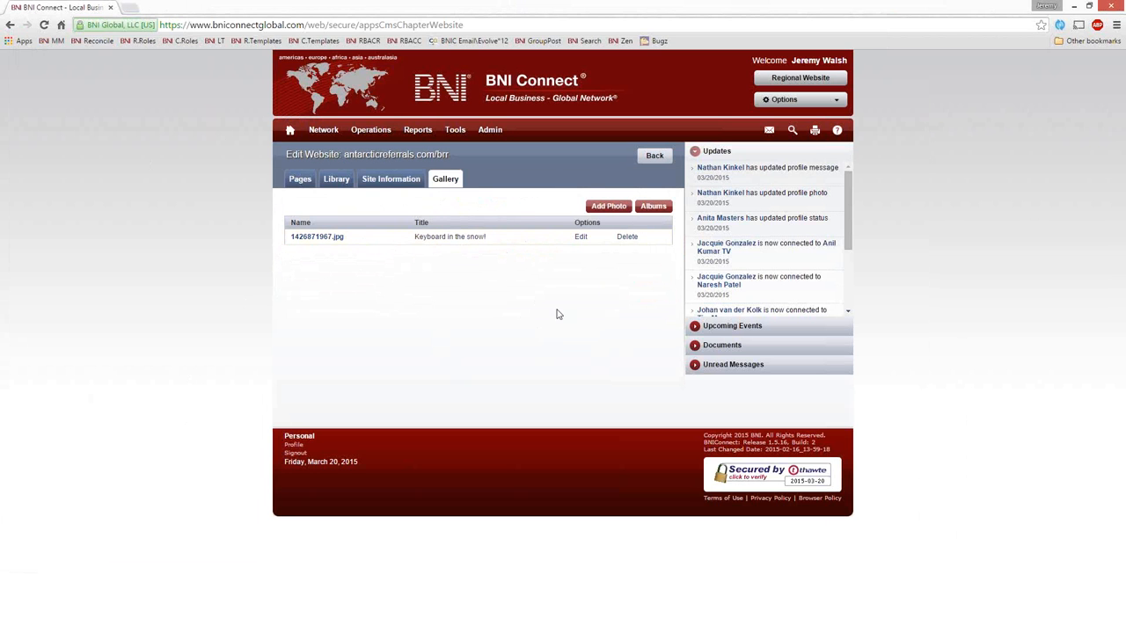
{"action": "left_click", "coordinate": [301, 237]}
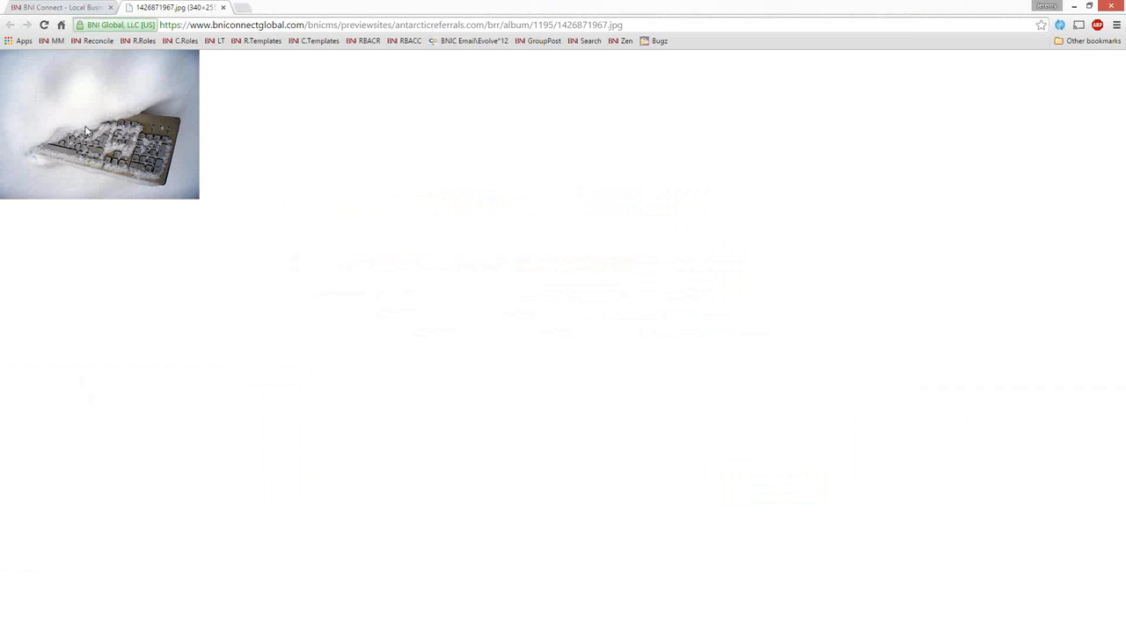
{"action": "left_click", "coordinate": [222, 7]}
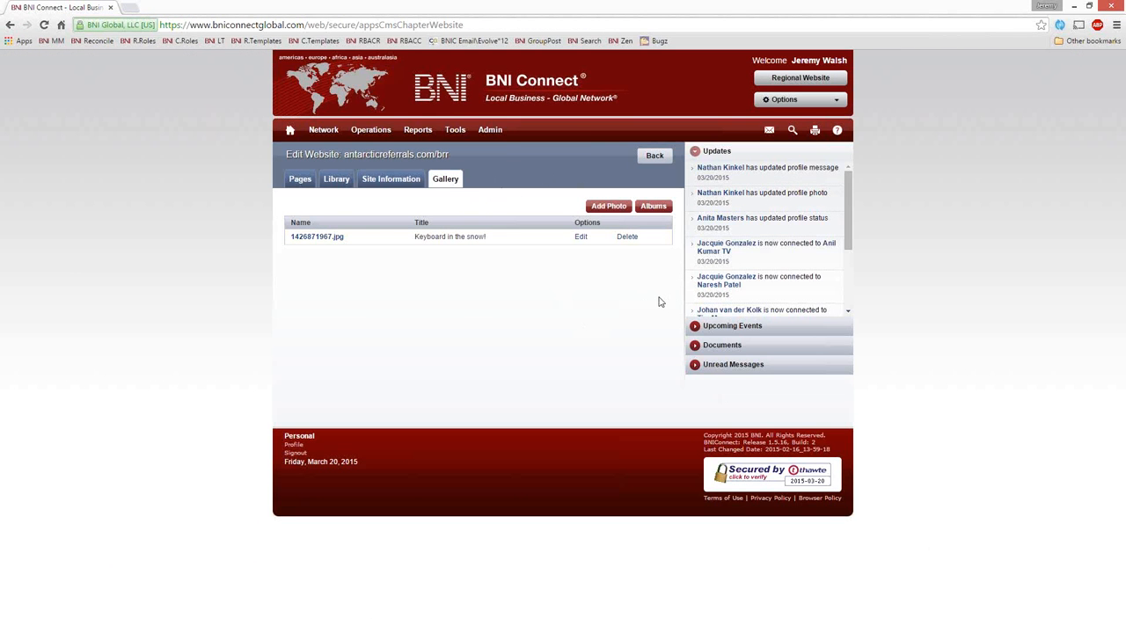
Step: Publish the chapter website from its page list and open the live site
{"action": "left_click", "coordinate": [291, 183]}
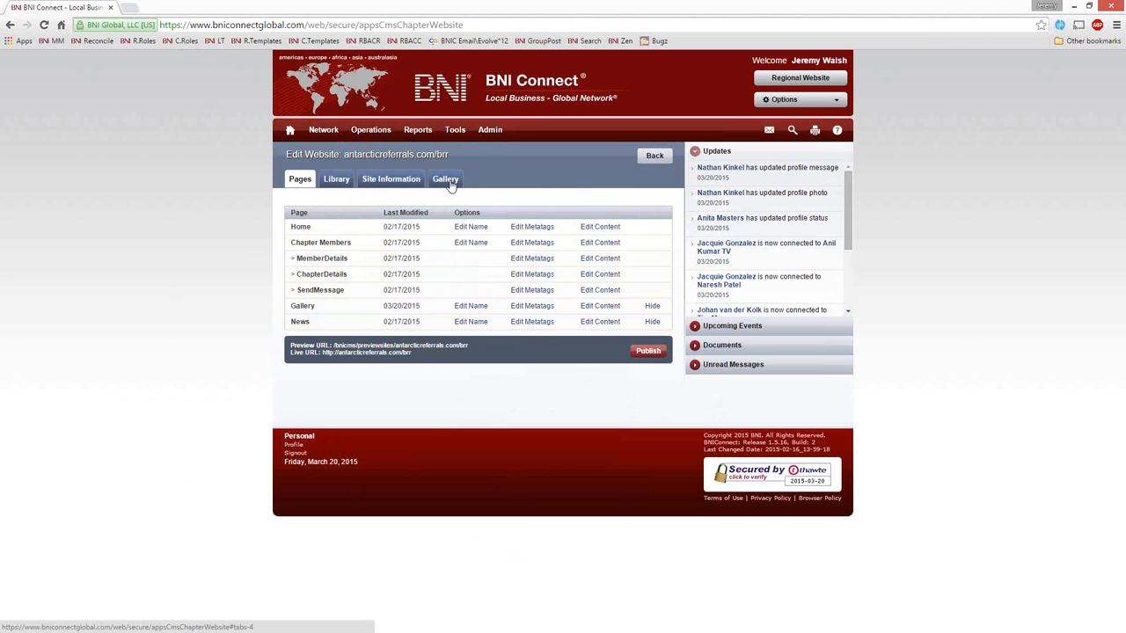
{"action": "left_click", "coordinate": [649, 351]}
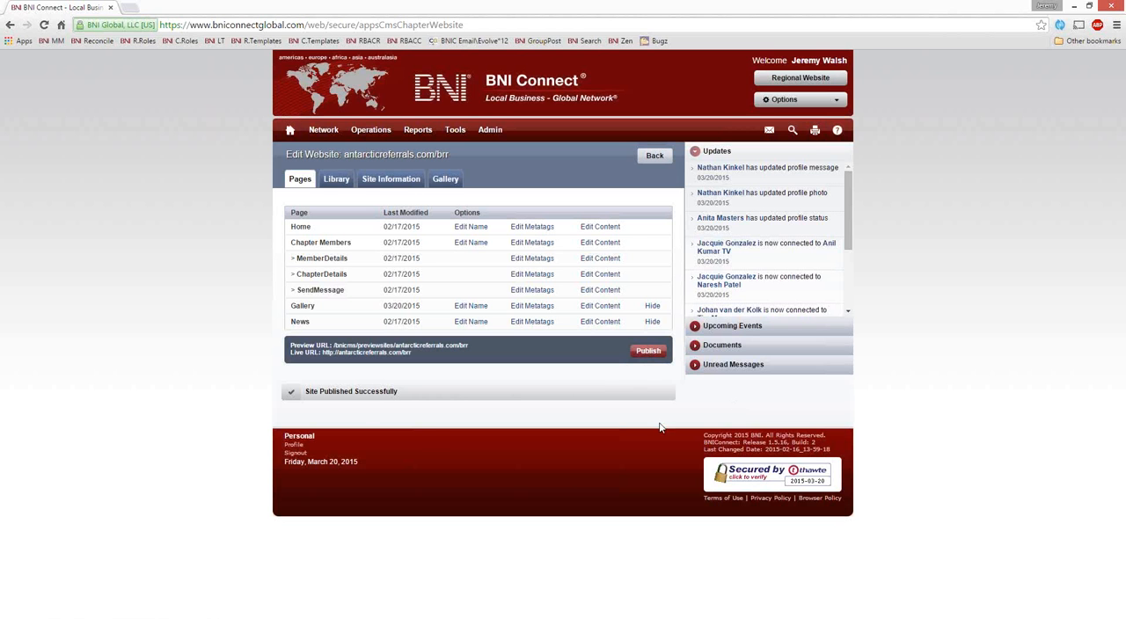
{"action": "left_click", "coordinate": [368, 352]}
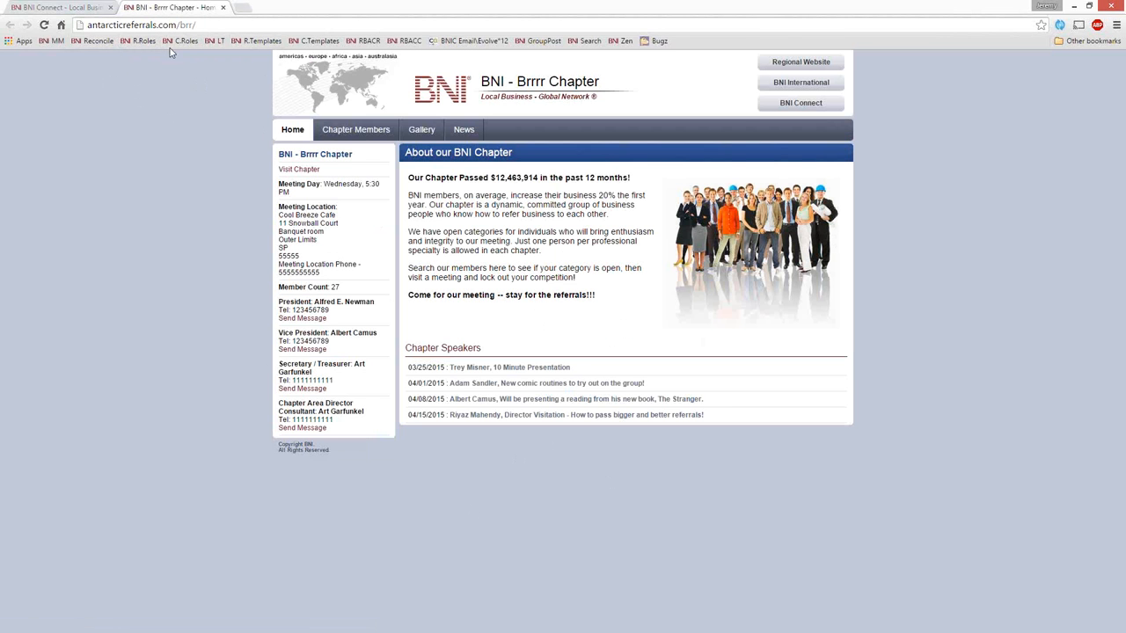
Step: View the keyboard photo in the live site's More Photos! gallery album, then return to the website editor
{"action": "left_click", "coordinate": [427, 132]}
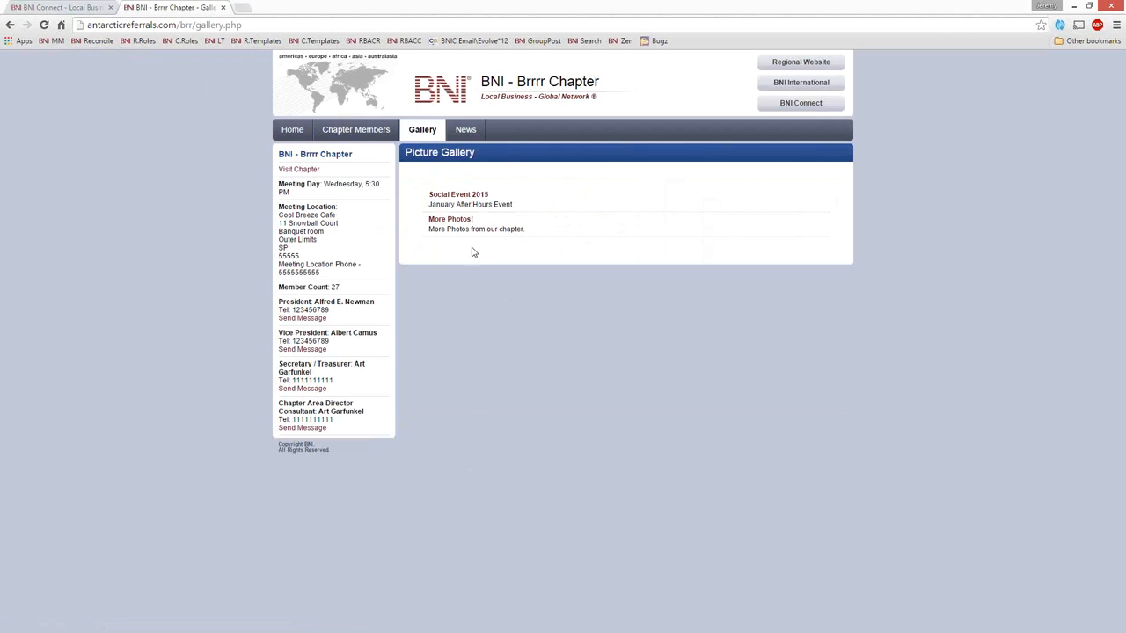
{"action": "left_click", "coordinate": [452, 227]}
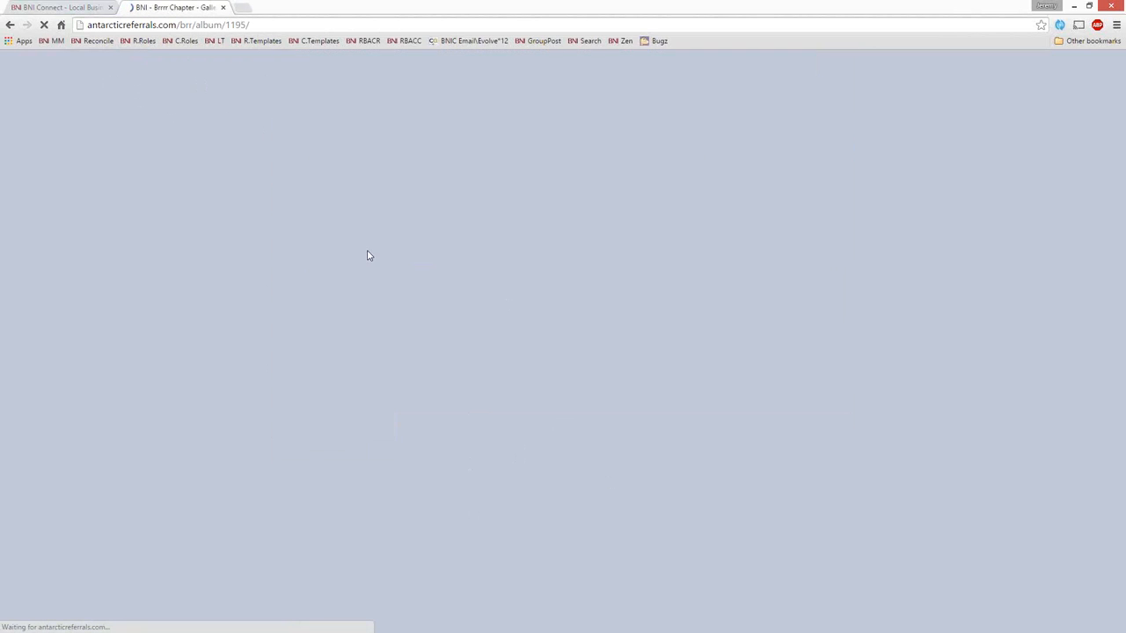
{"action": "left_click", "coordinate": [465, 236]}
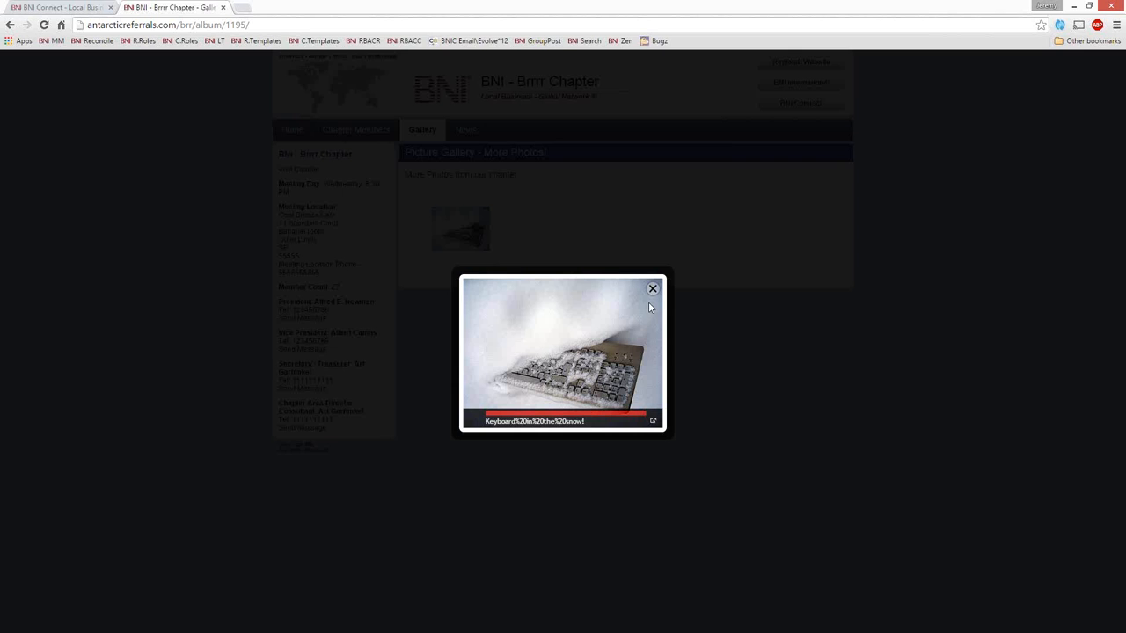
{"action": "left_click", "coordinate": [652, 289]}
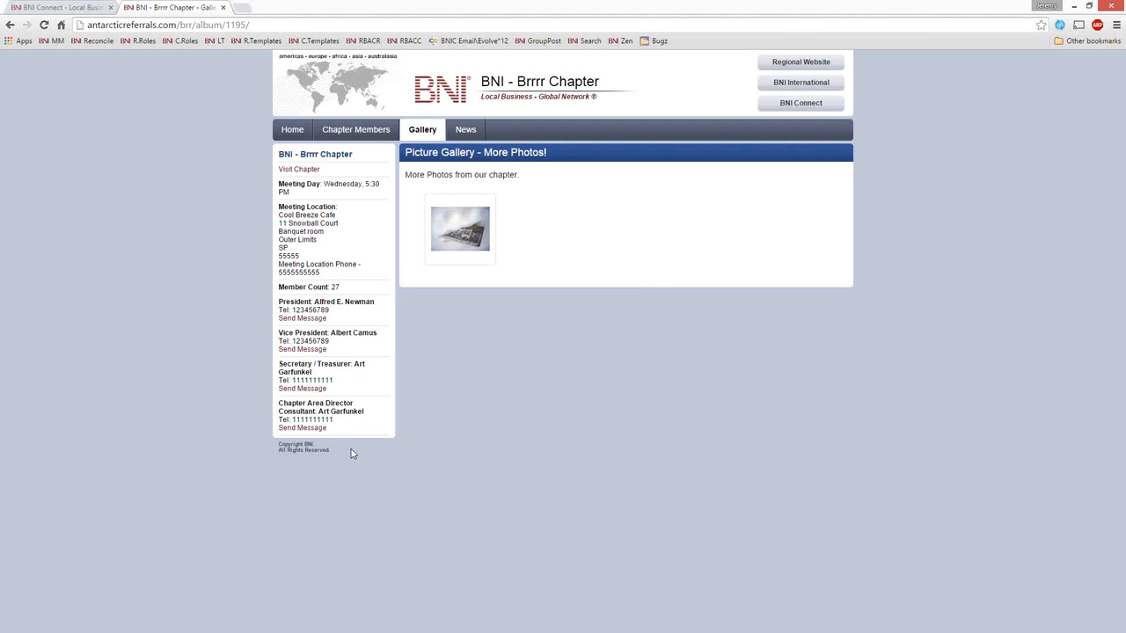
{"action": "left_click", "coordinate": [223, 7]}
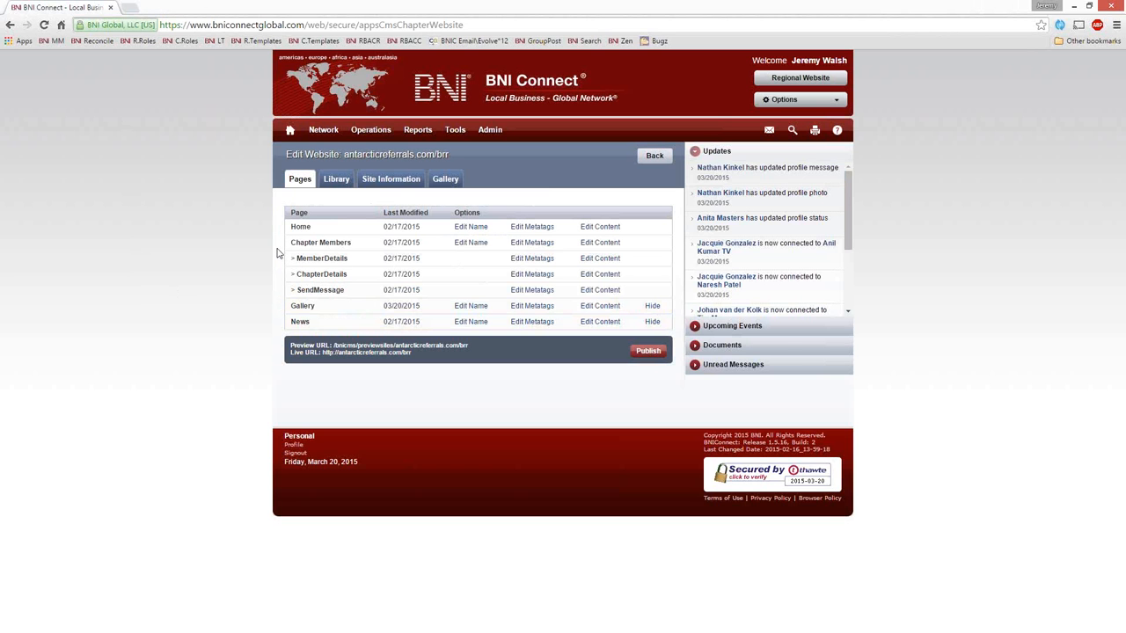
Step: Review the live site's home page, chapter member list and one member's details, and return to the website editor
{"action": "left_click", "coordinate": [356, 353]}
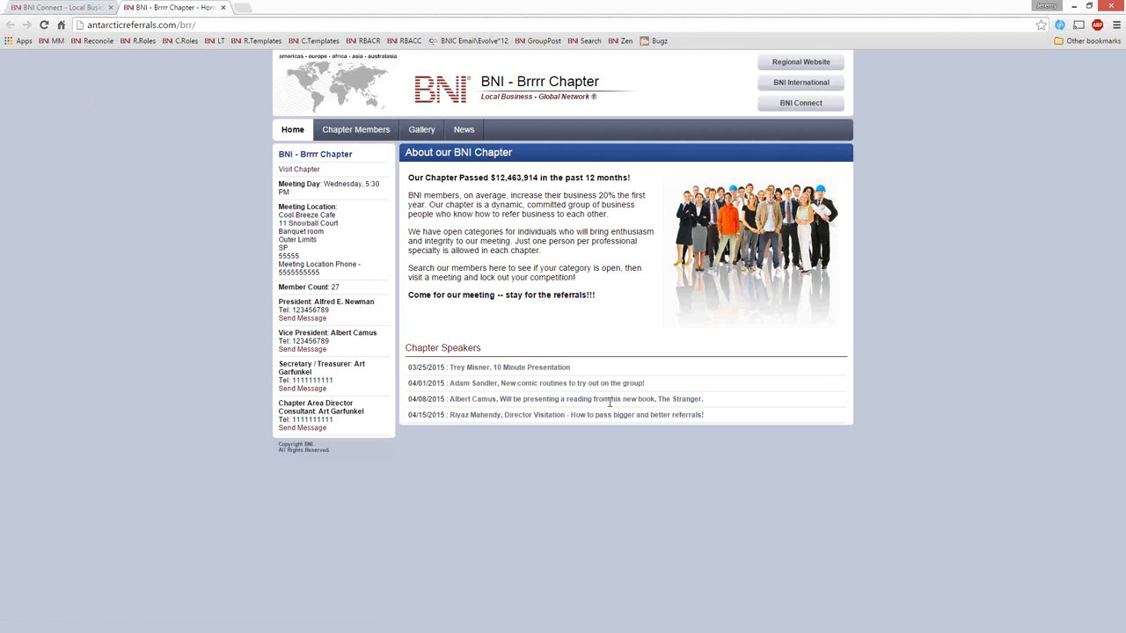
{"action": "left_click", "coordinate": [374, 136]}
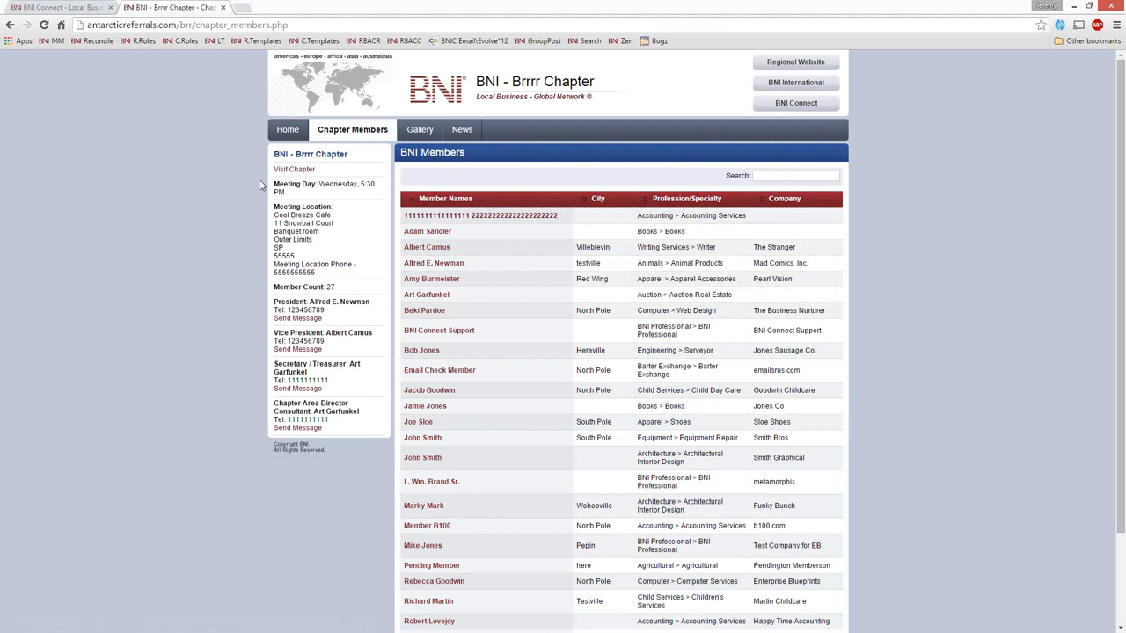
{"action": "scroll", "coordinate": [619, 408], "scroll_direction": "down", "scroll_amount": 2}
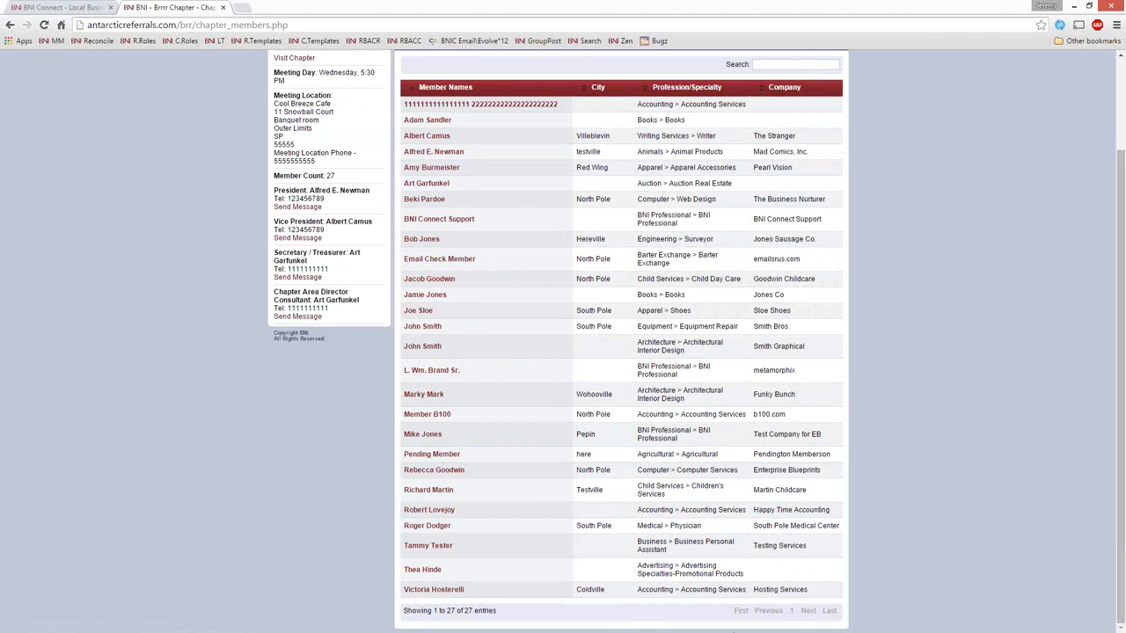
{"action": "scroll", "coordinate": [719, 300], "scroll_direction": "up", "scroll_amount": 2}
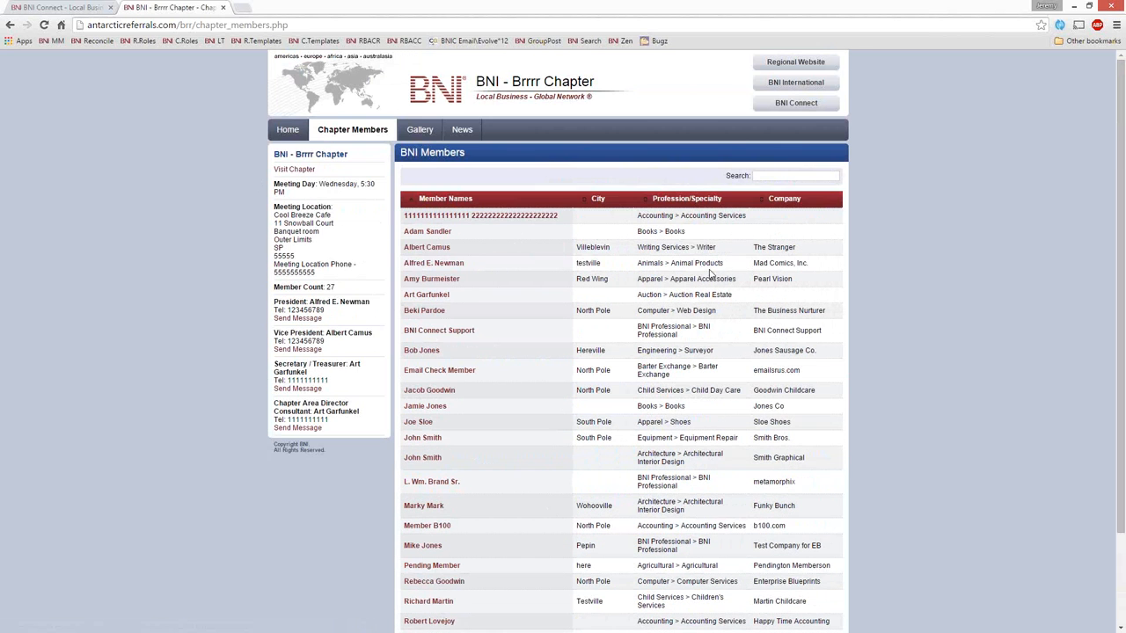
{"action": "left_click", "coordinate": [426, 248]}
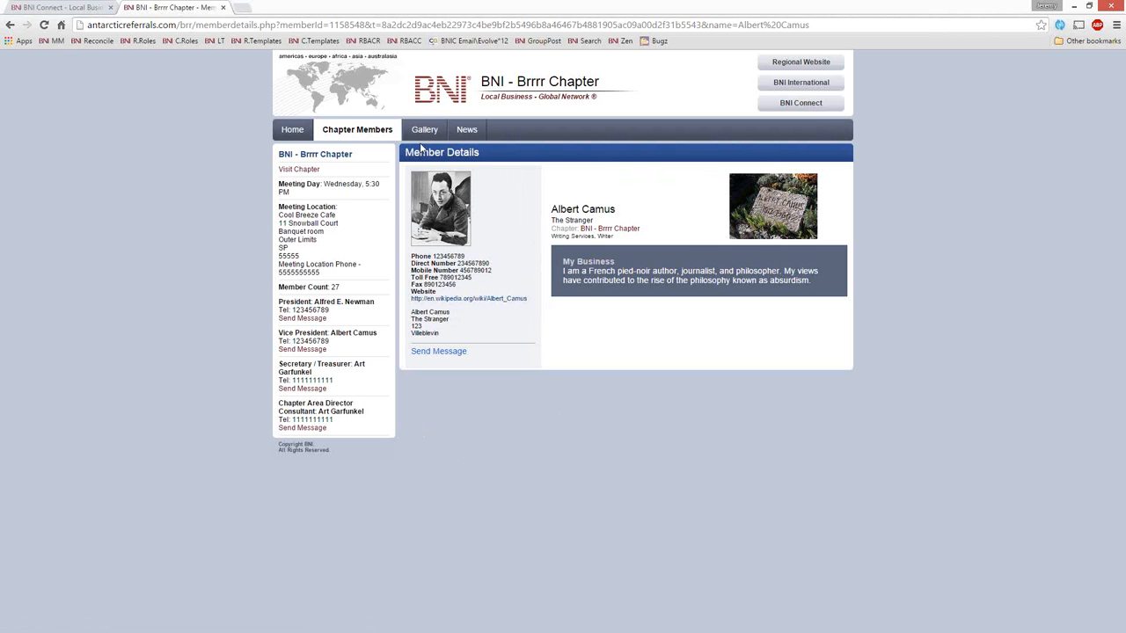
{"action": "left_click", "coordinate": [298, 131]}
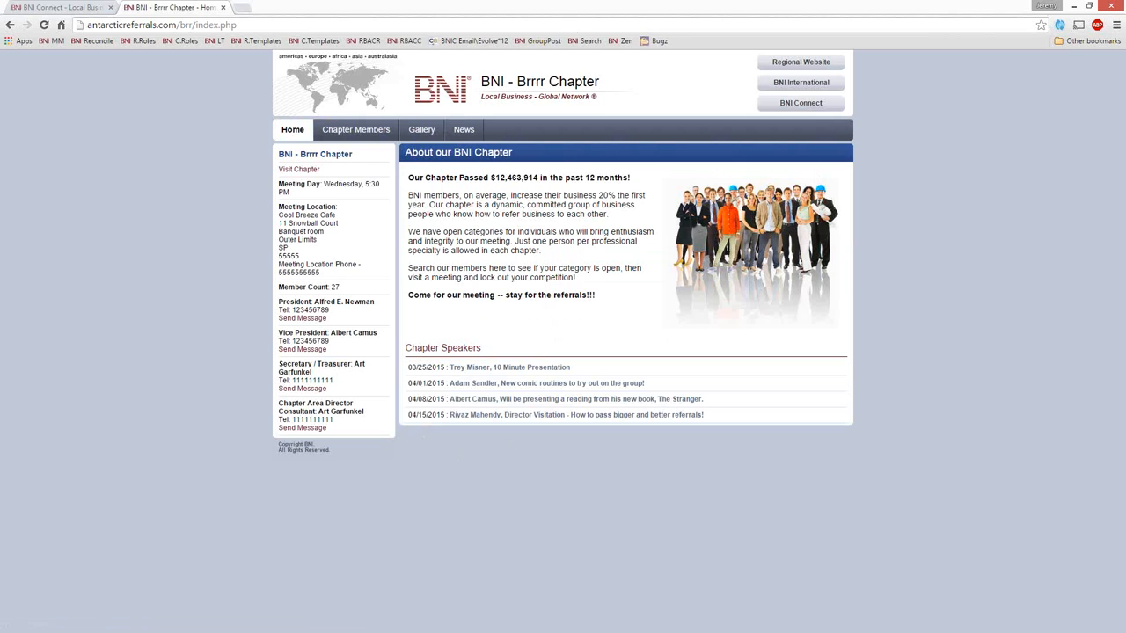
{"action": "left_click", "coordinate": [223, 7]}
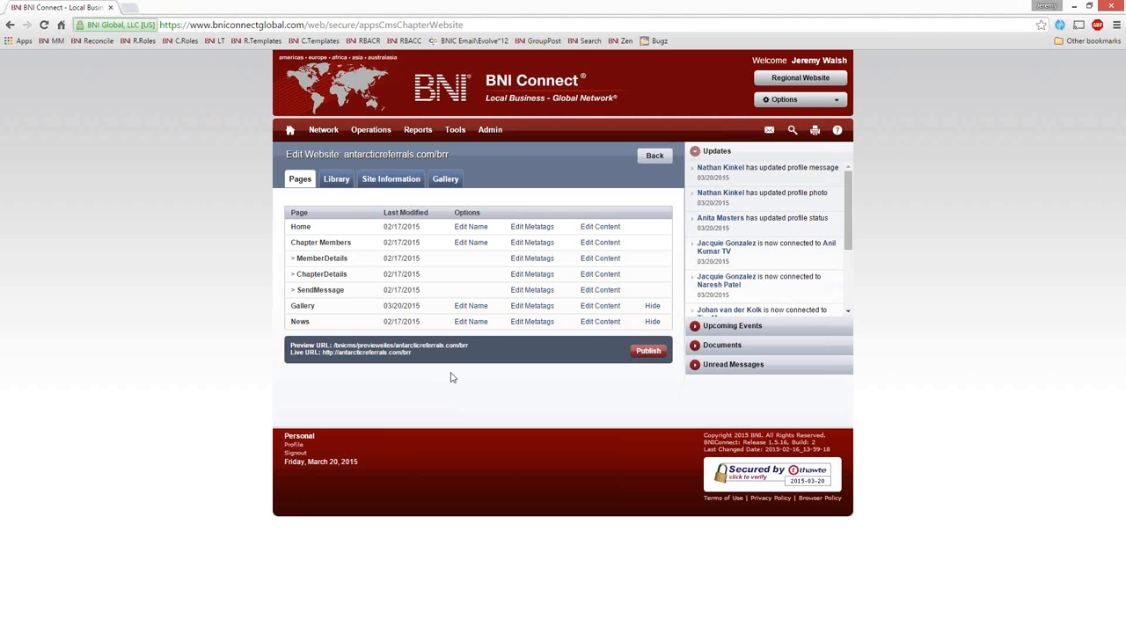
Step: Review the Home page's display name and metatag settings, closing each without changes
{"action": "left_click", "coordinate": [469, 231]}
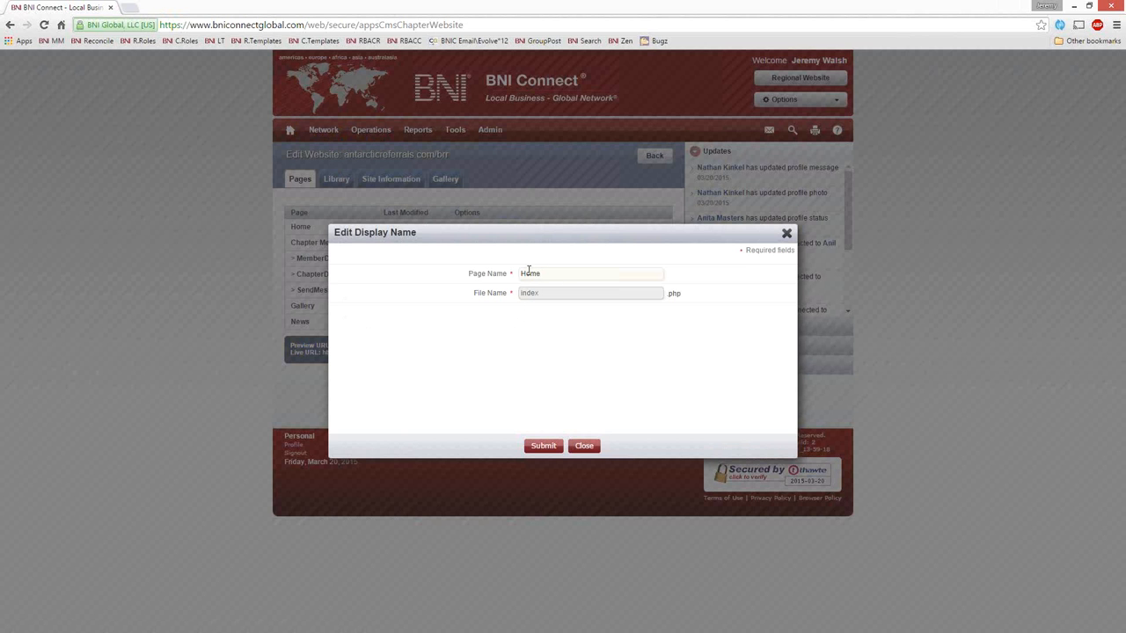
{"action": "left_click", "coordinate": [785, 236]}
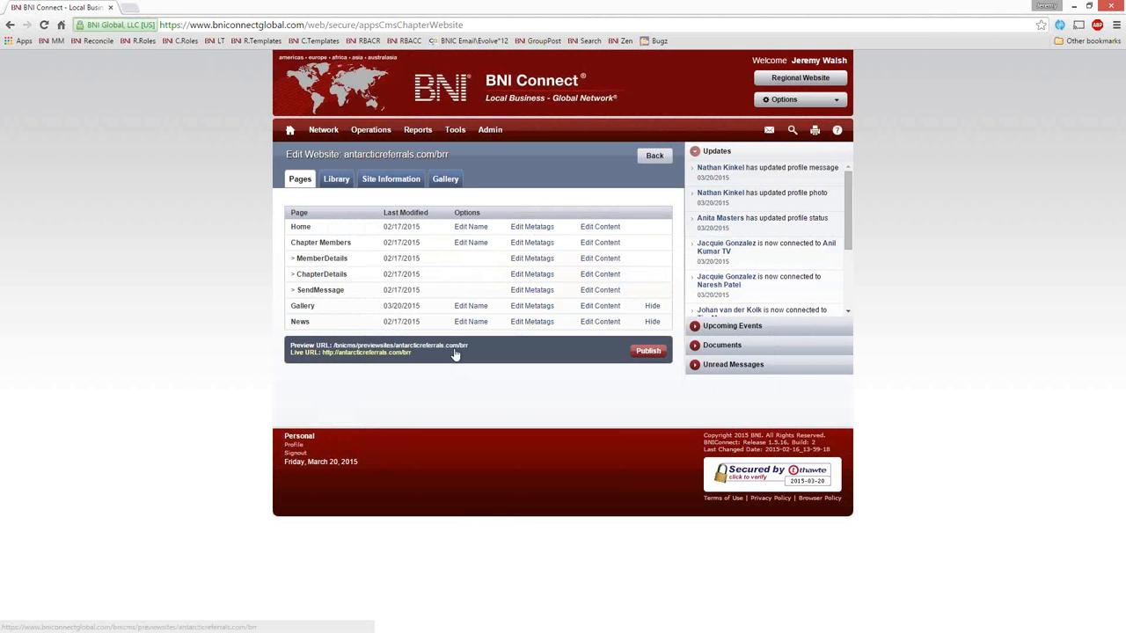
{"action": "left_click", "coordinate": [539, 227]}
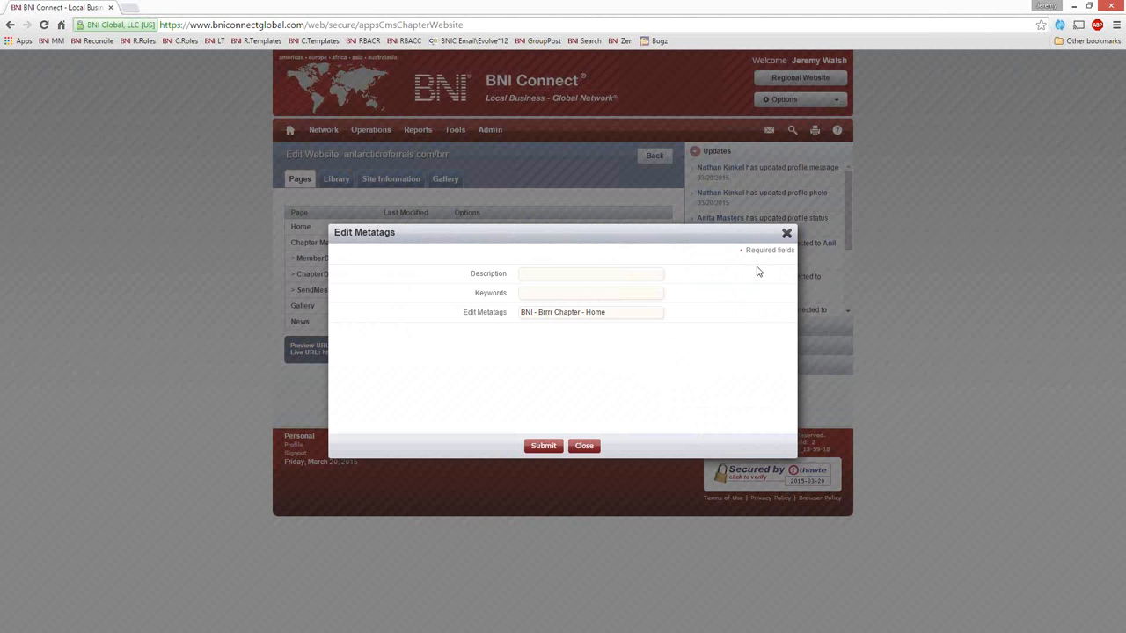
{"action": "left_click", "coordinate": [785, 233]}
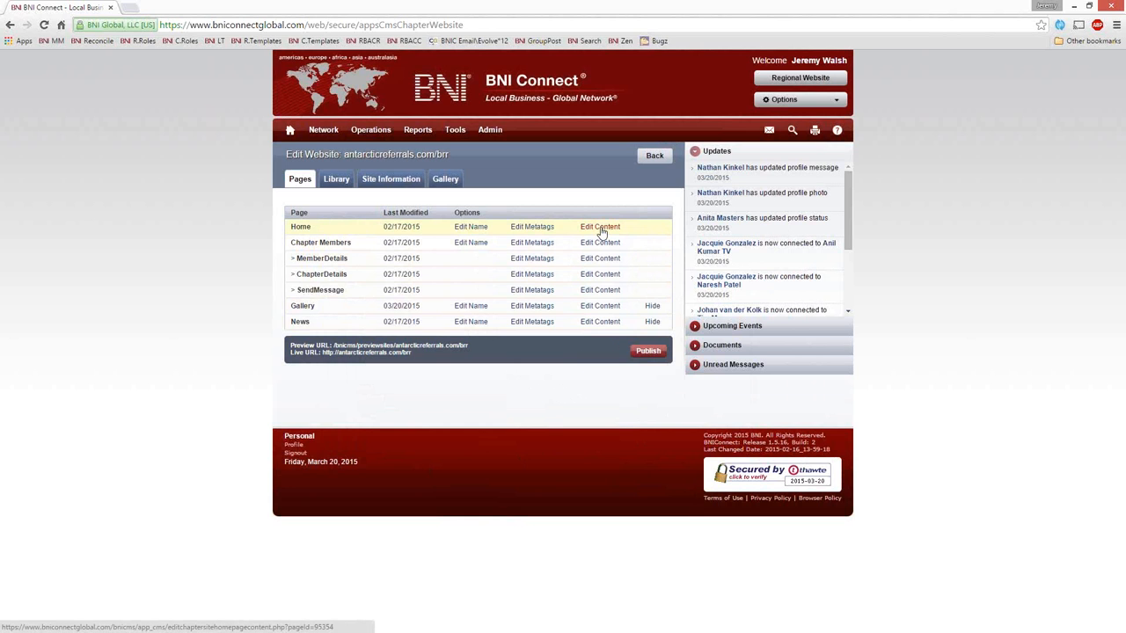
{"action": "left_click", "coordinate": [601, 227]}
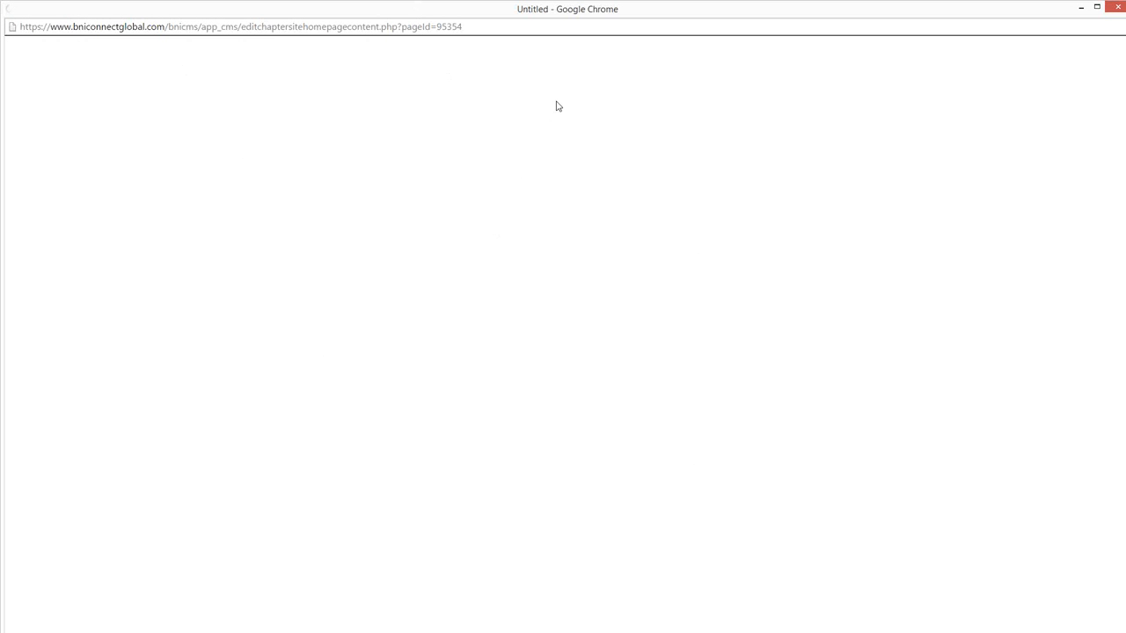
{"action": "left_click_drag", "start_coordinate": [534, 12], "coordinate": [537, 60]}
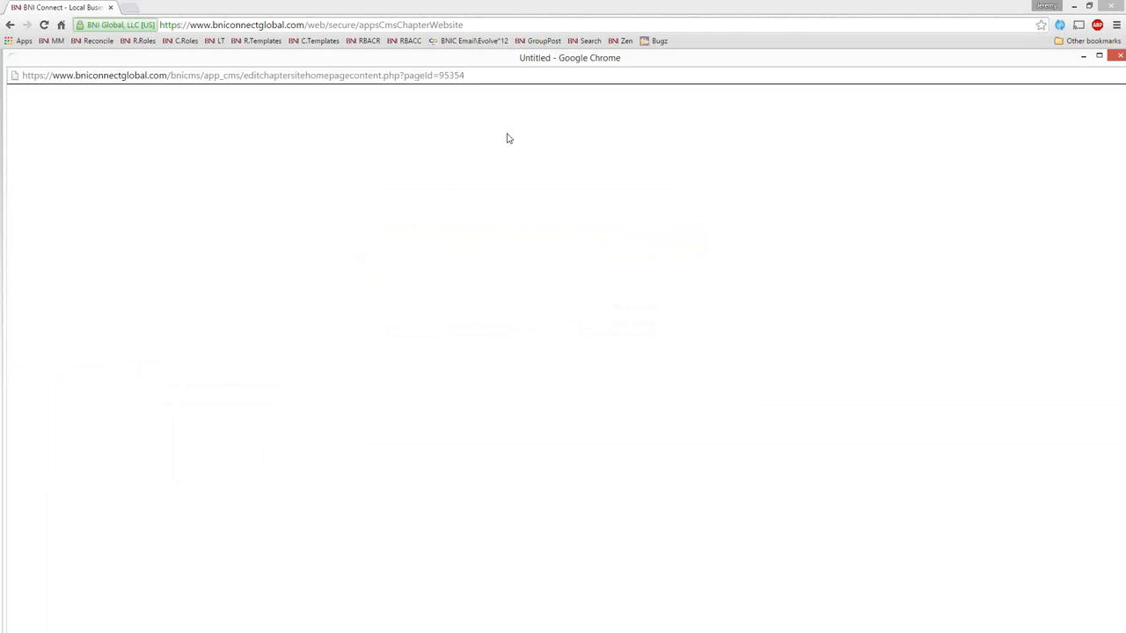
{"action": "left_click_drag", "start_coordinate": [508, 138], "coordinate": [589, 187]}
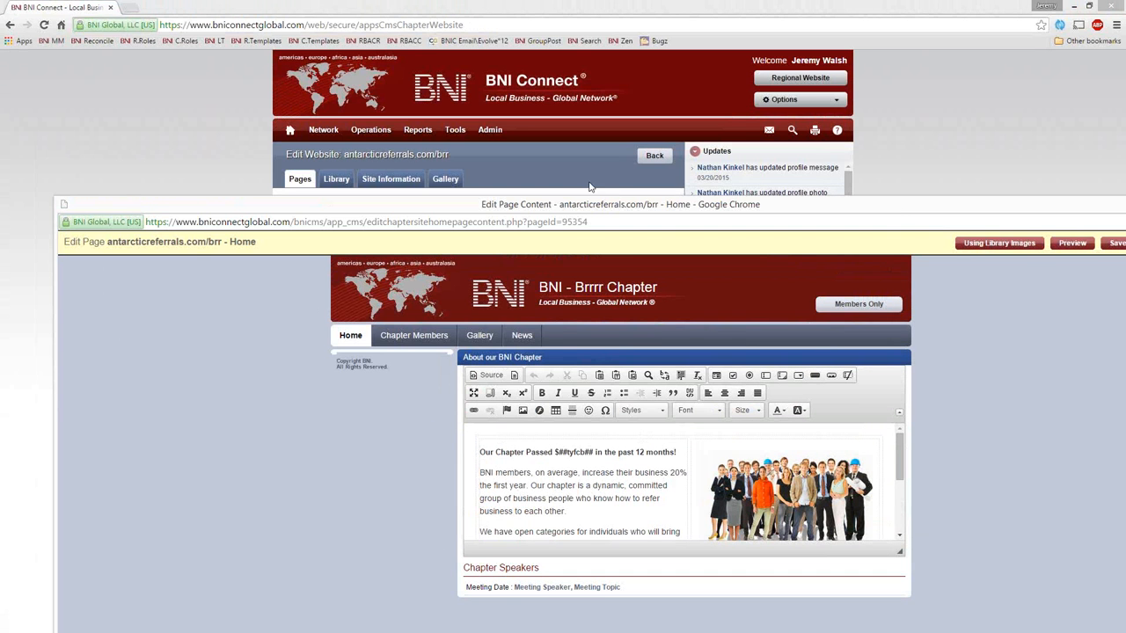
{"action": "double_click", "coordinate": [62, 205]}
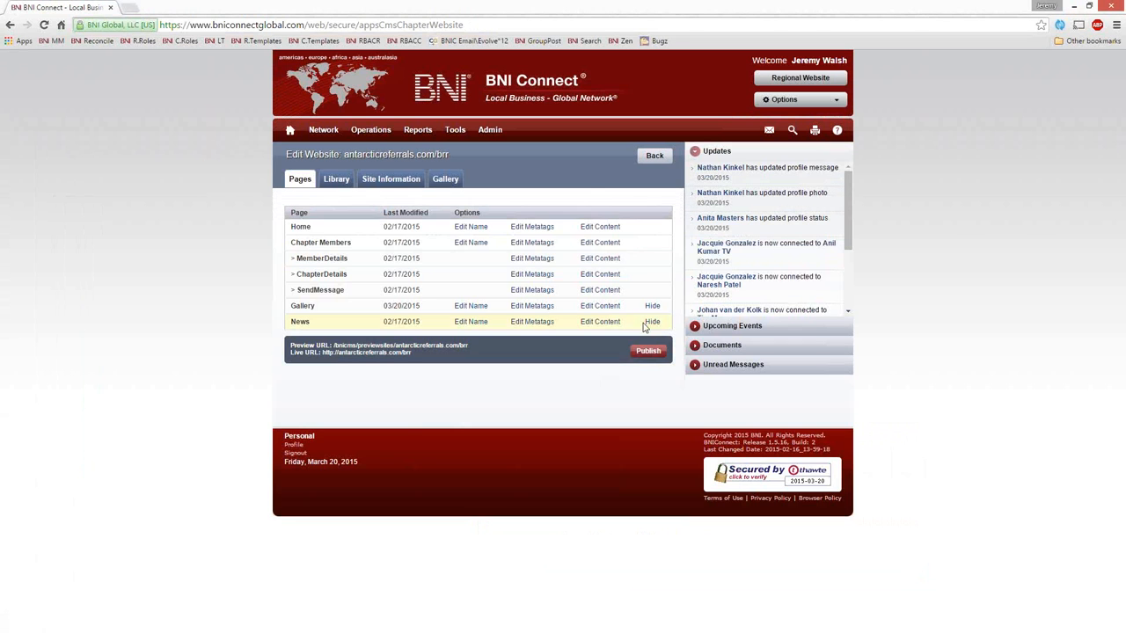
Step: Open the Home page's content for editing and enlarge the editing area until all its text and the group photo fit
{"action": "left_click", "coordinate": [604, 228]}
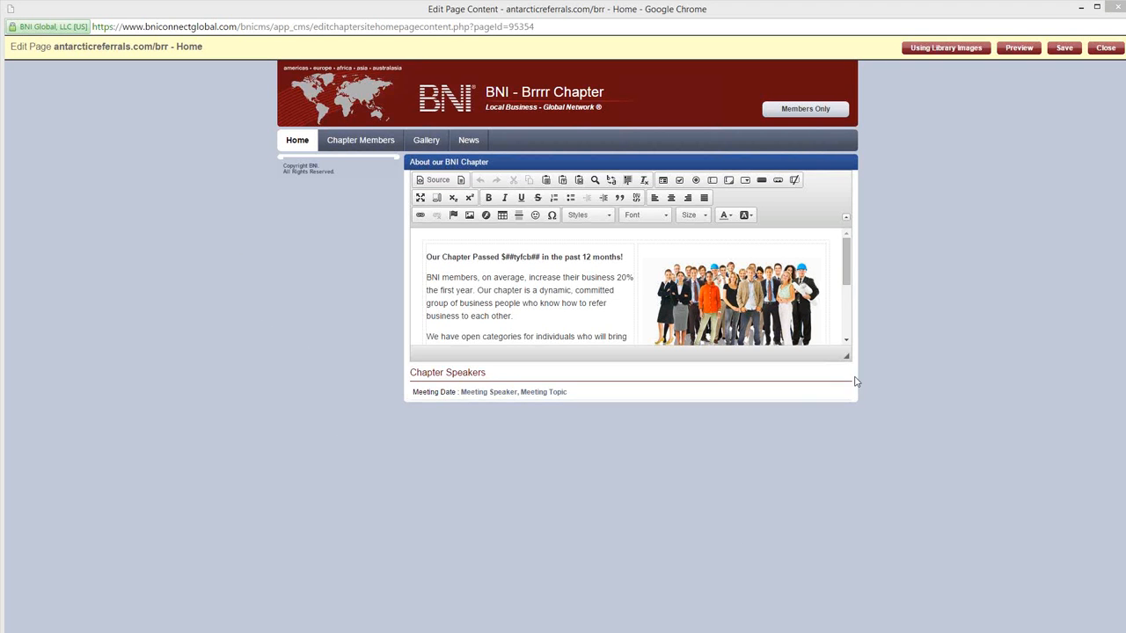
{"action": "left_click_drag", "start_coordinate": [844, 356], "coordinate": [894, 565]}
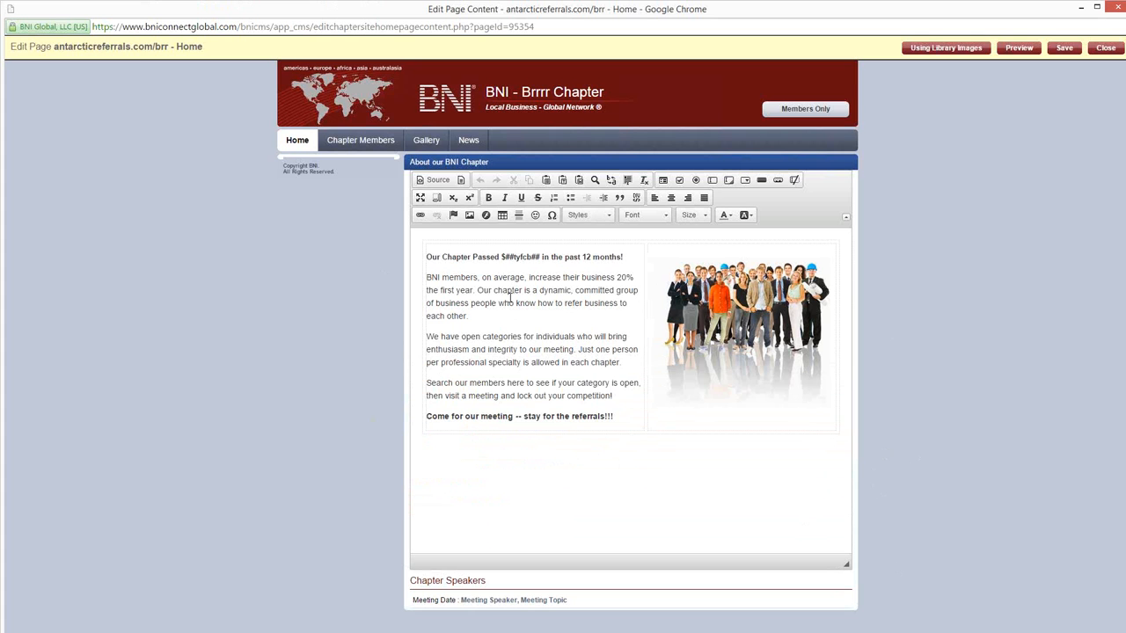
Step: Check whether the copyright text and the 'About our BNI Chapter' heading outside the editing area can be edited
{"action": "left_click_drag", "start_coordinate": [312, 168], "coordinate": [310, 204]}
{"action": "left_click", "coordinate": [320, 165]}
{"action": "left_click_drag", "start_coordinate": [490, 163], "coordinate": [408, 164]}
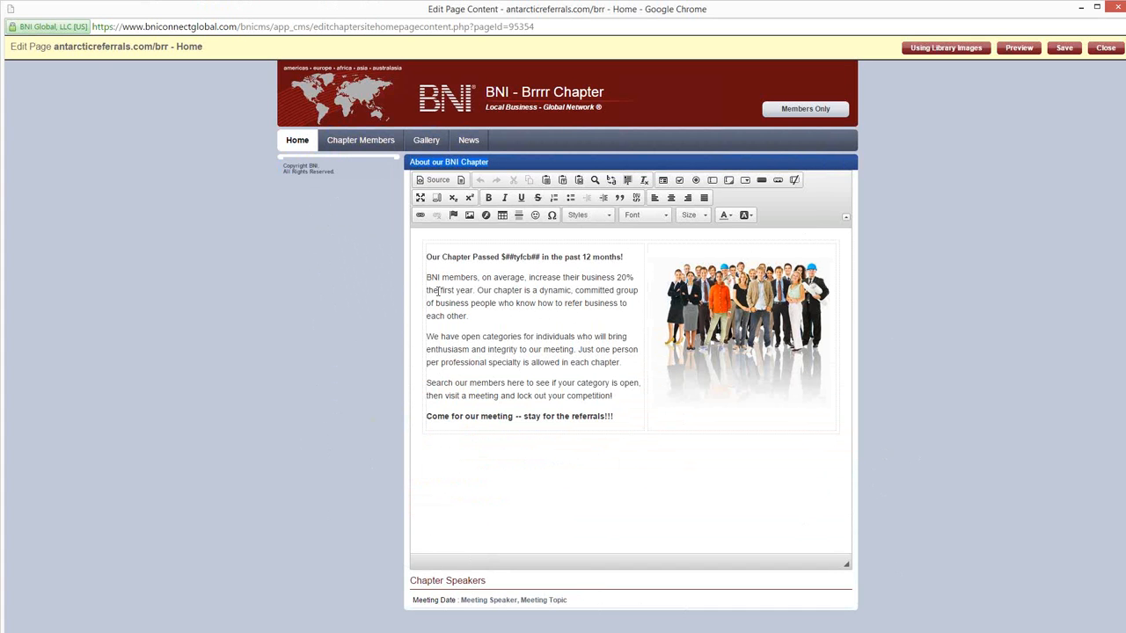
{"action": "type", "text": "Update This as well!"}
{"action": "key", "text": "ctrl+z"}
{"action": "left_click", "coordinate": [465, 336]}
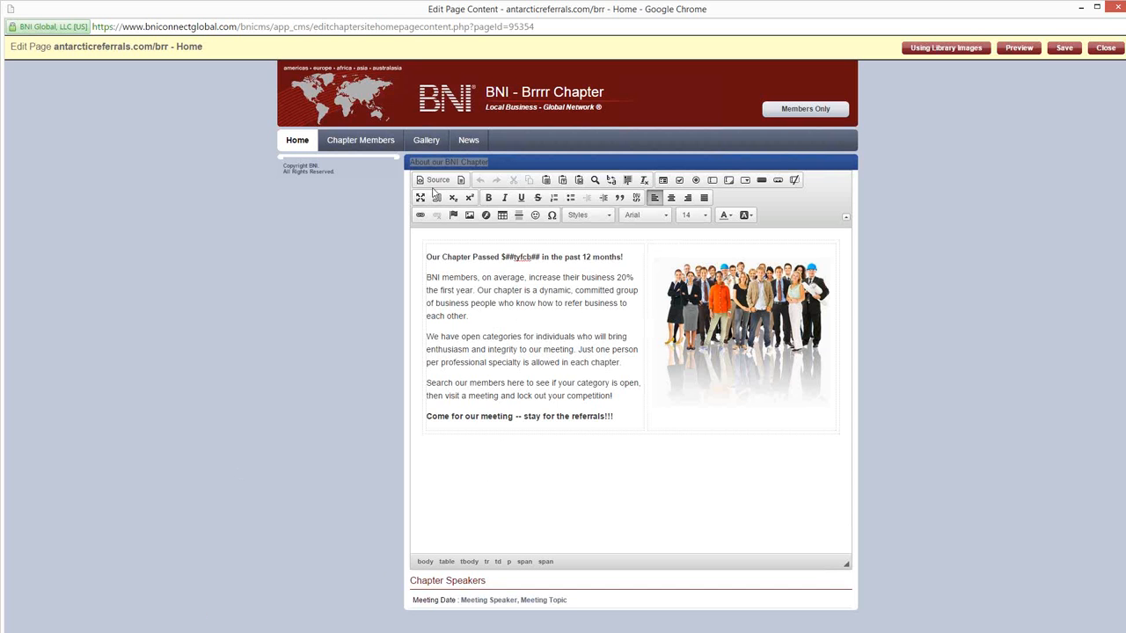
{"action": "triple_click", "coordinate": [517, 161]}
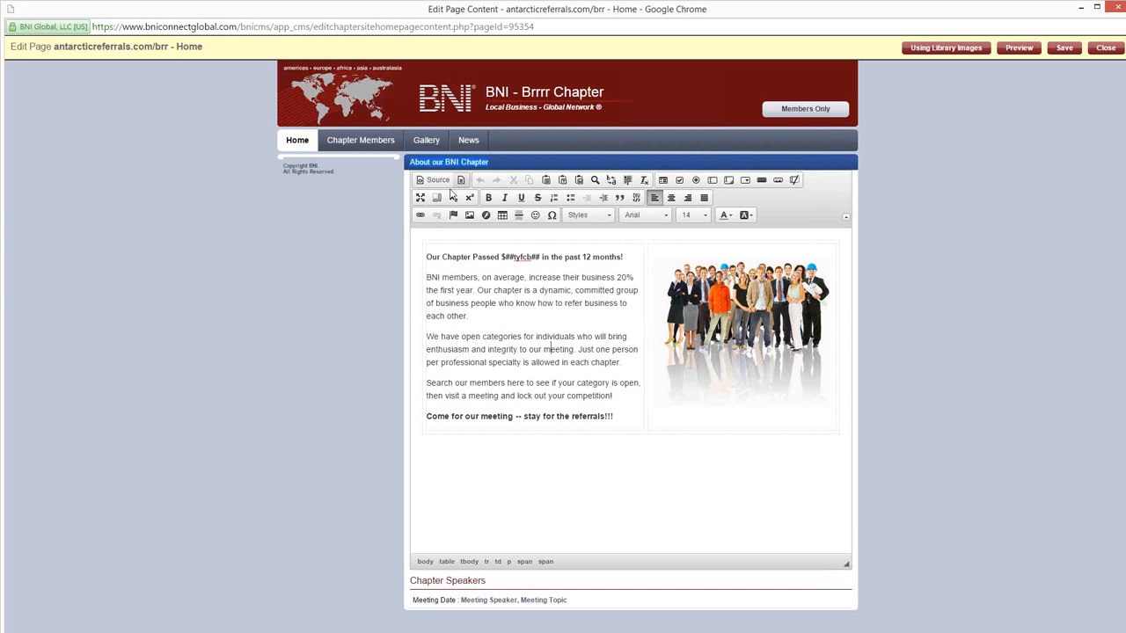
Step: Back up the Home page's full HTML source in an empty Notepad document and return the page editor to its visual view
{"action": "left_click", "coordinate": [433, 180]}
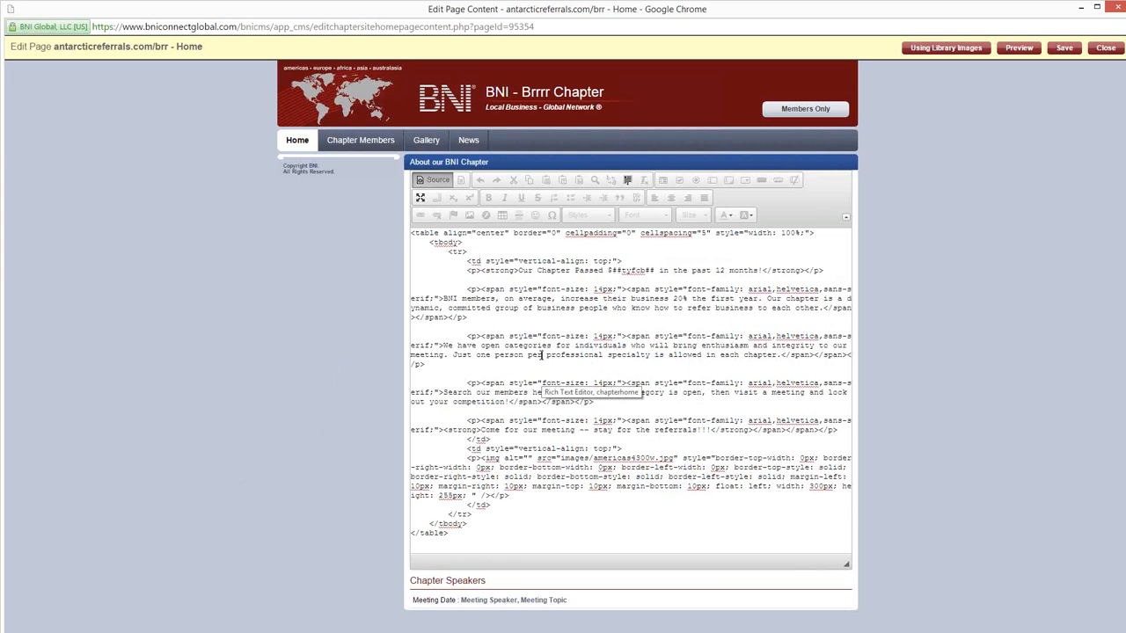
{"action": "key", "text": "ctrl+a"}
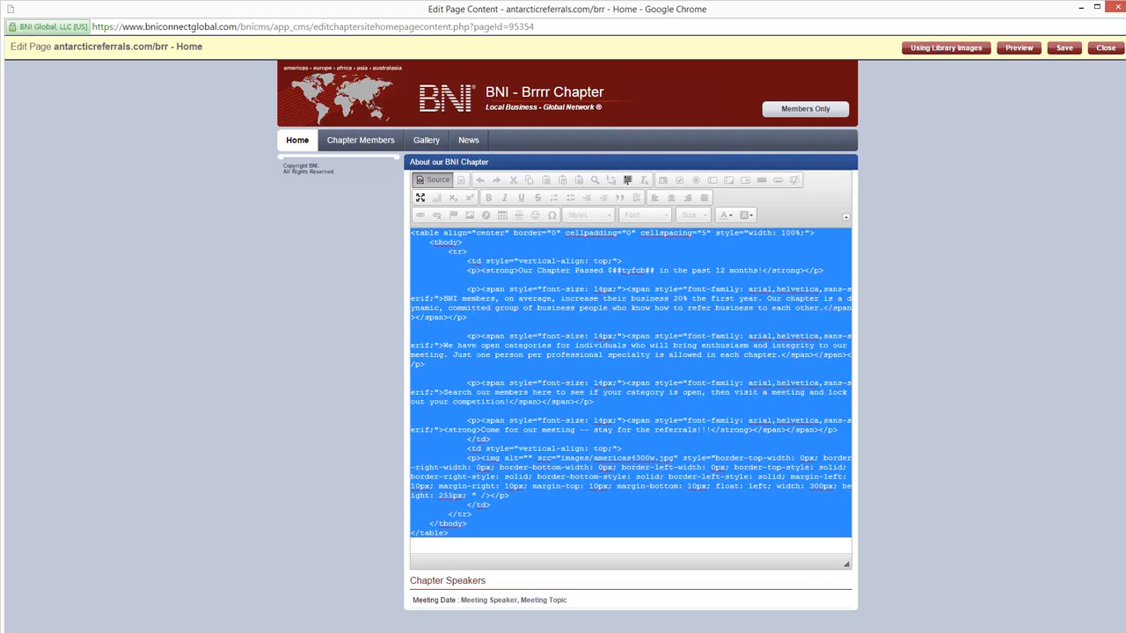
{"action": "key", "text": "alt+Tab"}
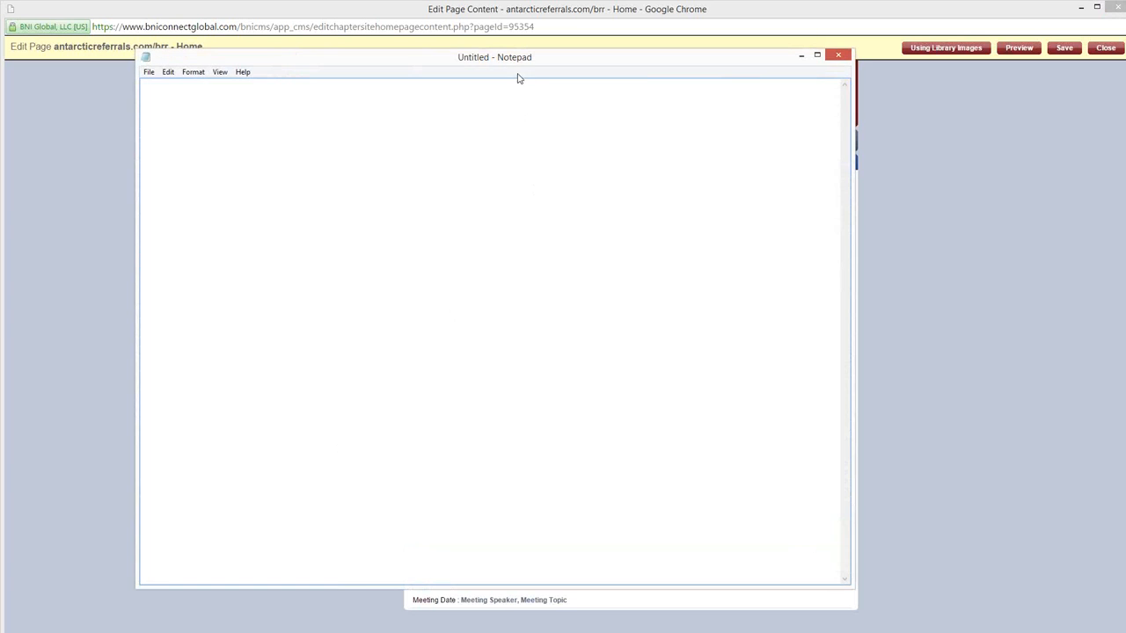
{"action": "left_click_drag", "start_coordinate": [523, 64], "coordinate": [648, 77]}
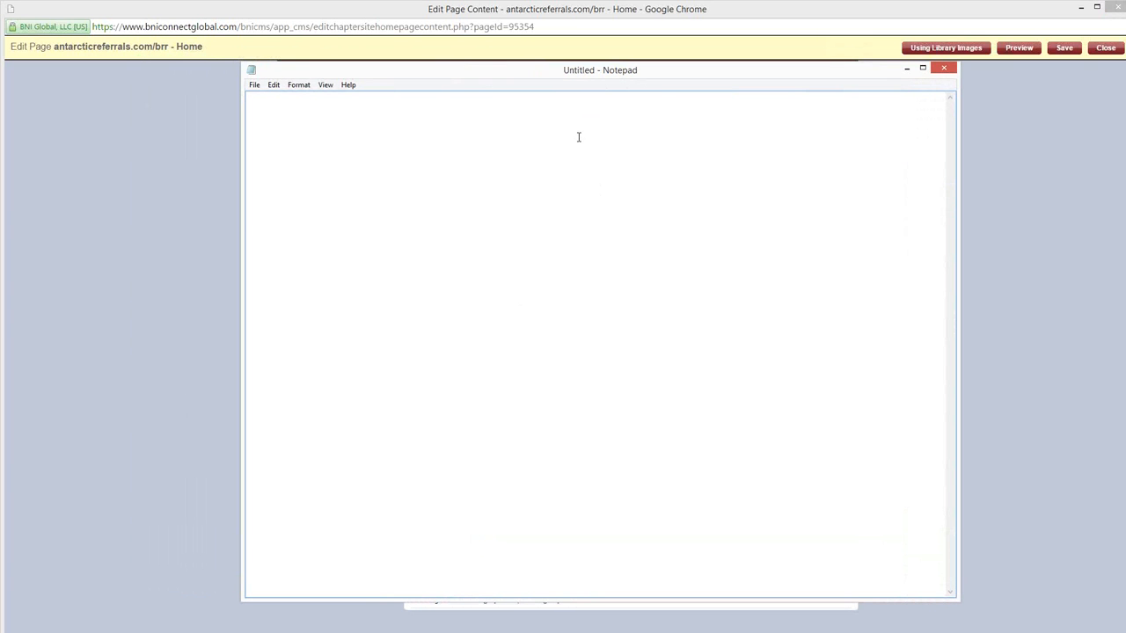
{"action": "key", "text": "ctrl+v"}
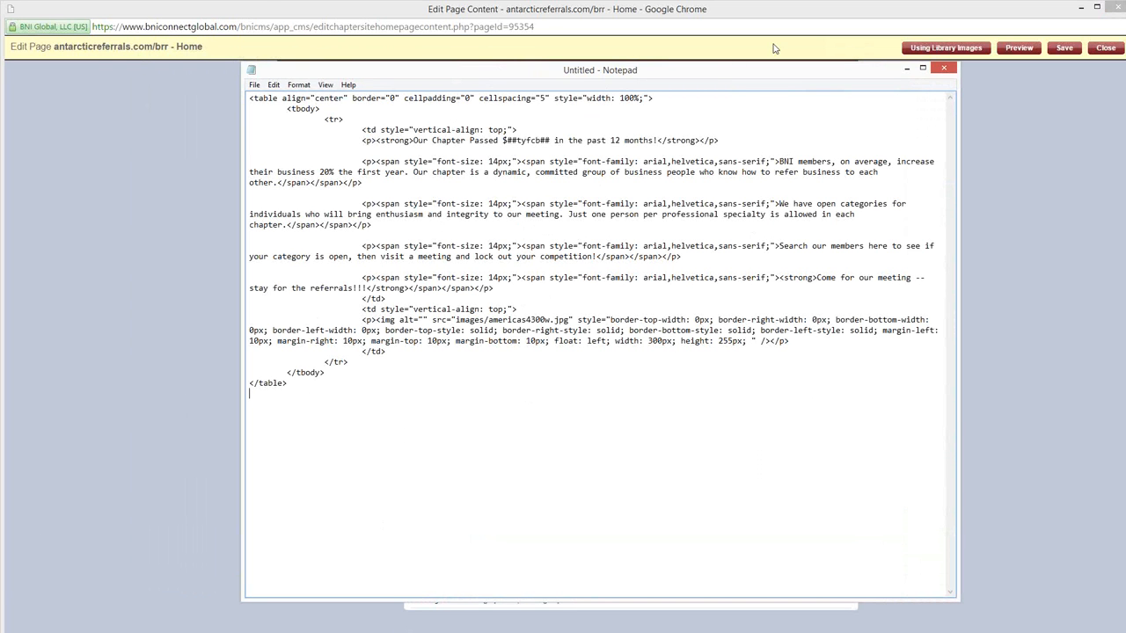
{"action": "left_click_drag", "start_coordinate": [713, 73], "coordinate": [0, 73]}
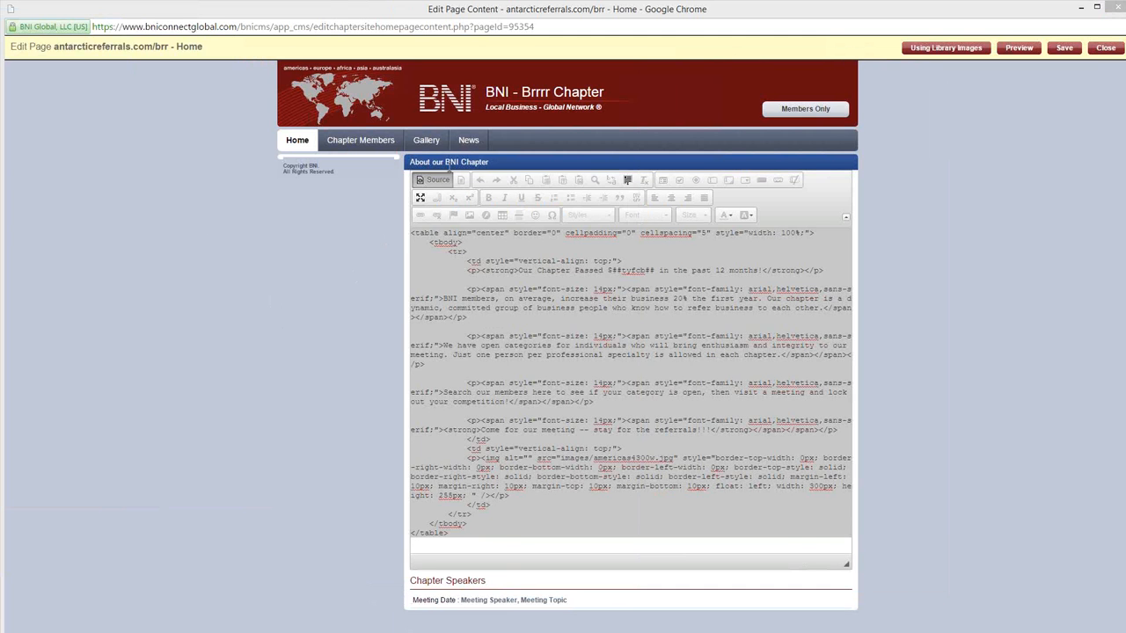
{"action": "left_click", "coordinate": [434, 180]}
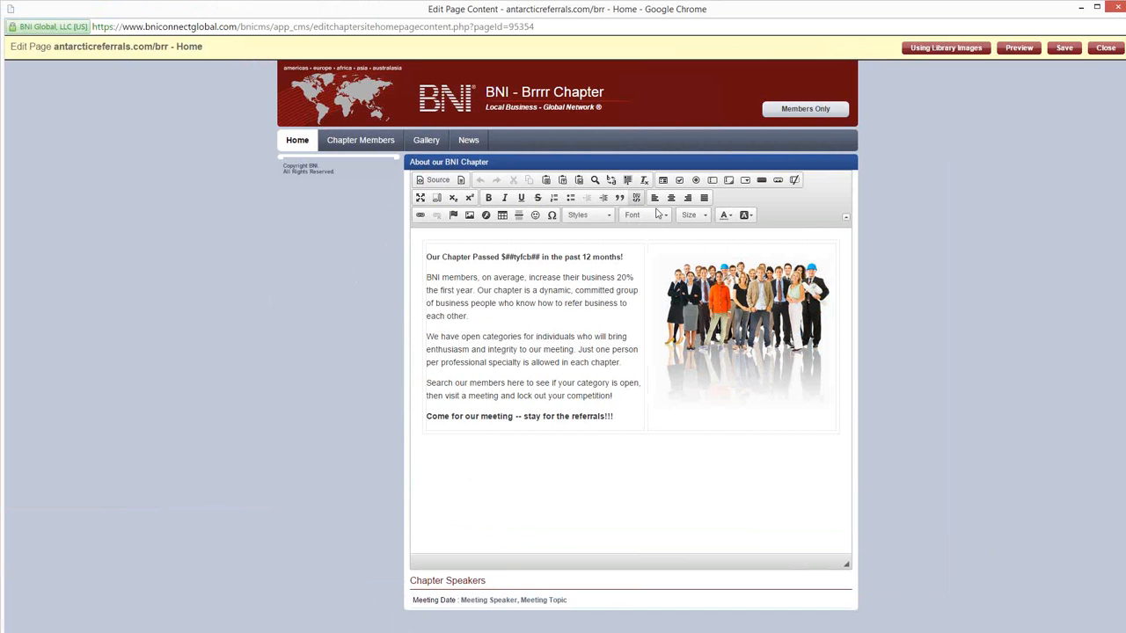
Step: Bold the body text from 'first year' to 'your category' and italicize the part from 'average' to 'business people'
{"action": "left_click_drag", "start_coordinate": [578, 383], "coordinate": [440, 290]}
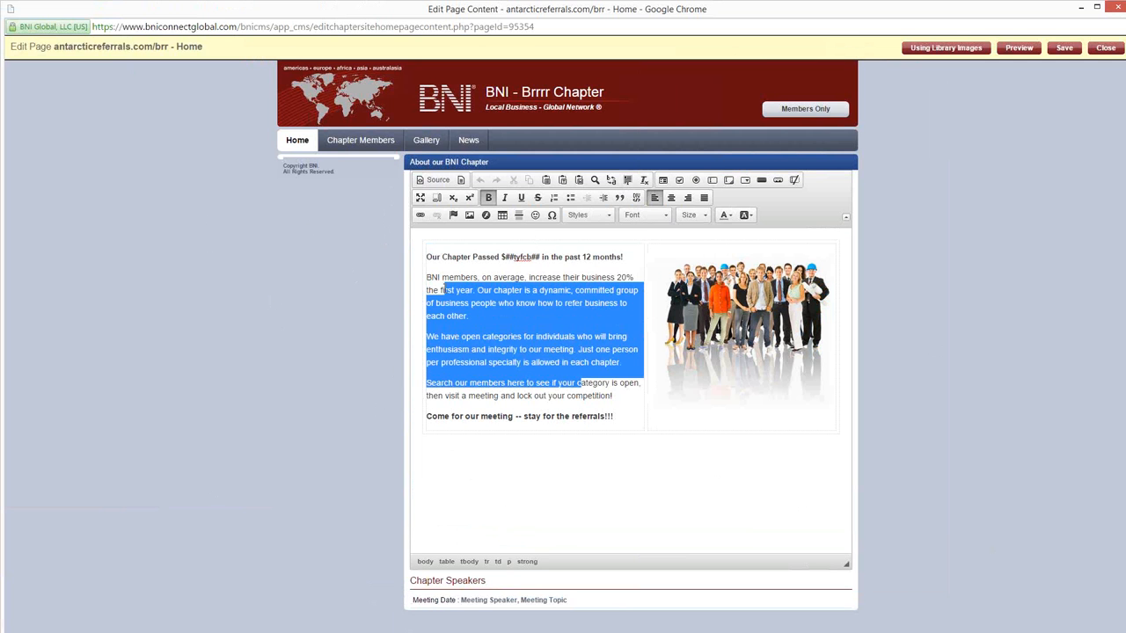
{"action": "left_click", "coordinate": [488, 197]}
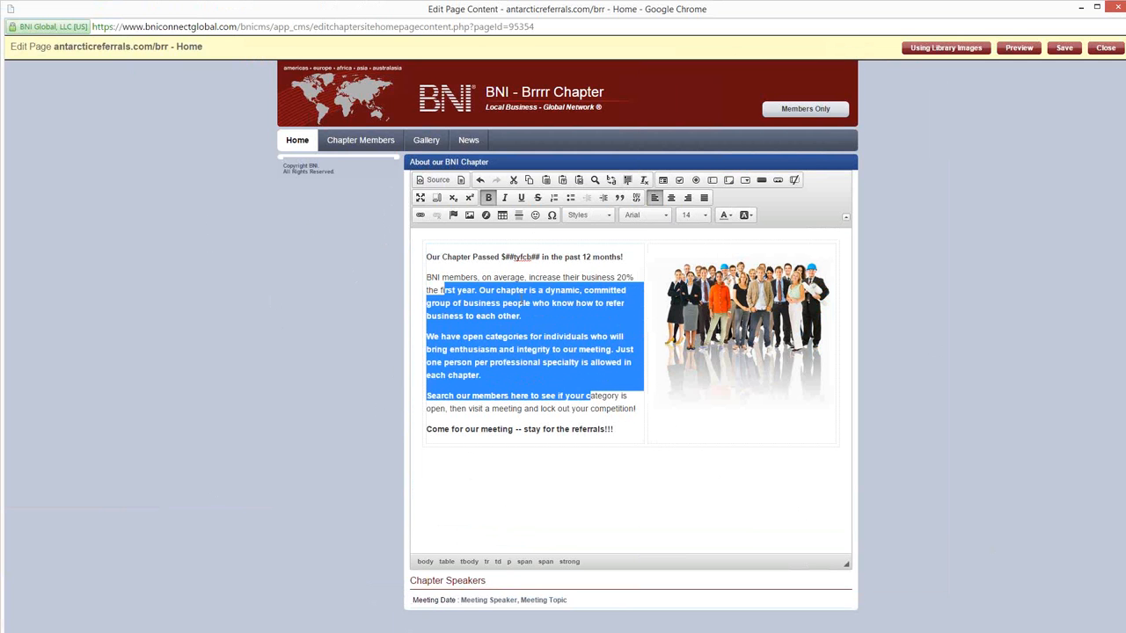
{"action": "left_click", "coordinate": [504, 197]}
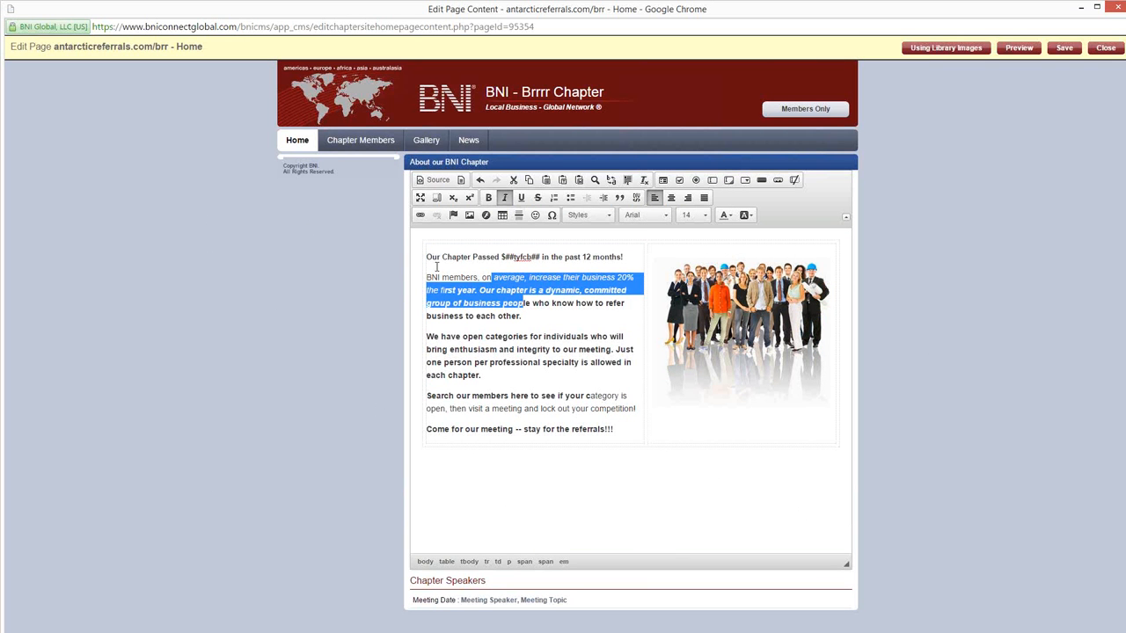
Step: Underline the 'Our Chapter Passed' line, set its font size to 48 and give it a red background
{"action": "left_click_drag", "start_coordinate": [428, 259], "coordinate": [647, 245]}
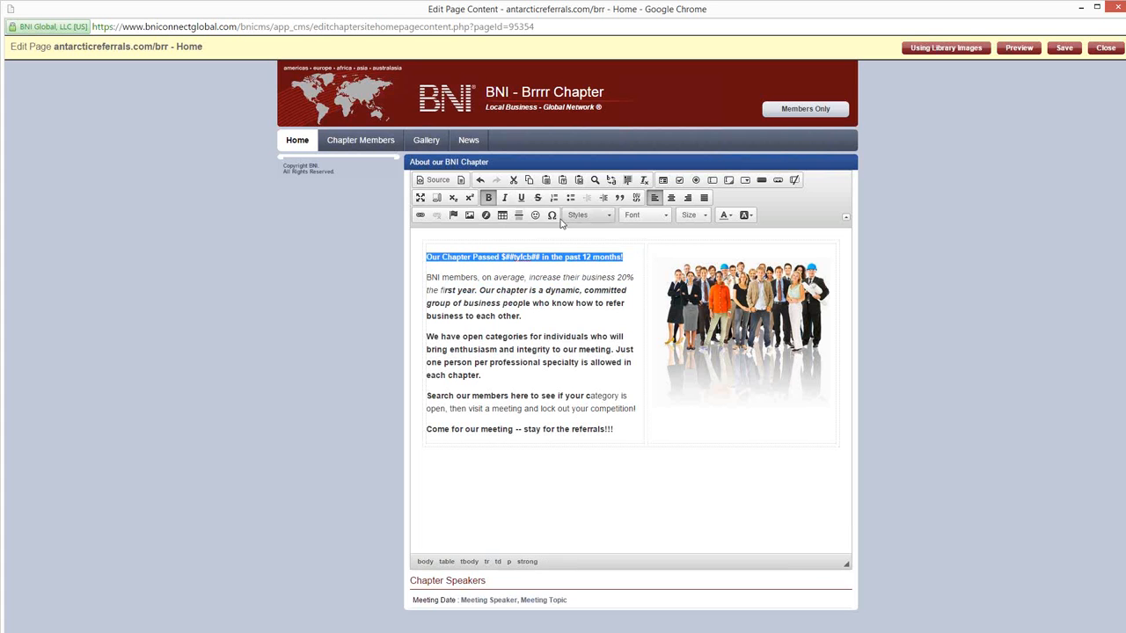
{"action": "left_click", "coordinate": [521, 198]}
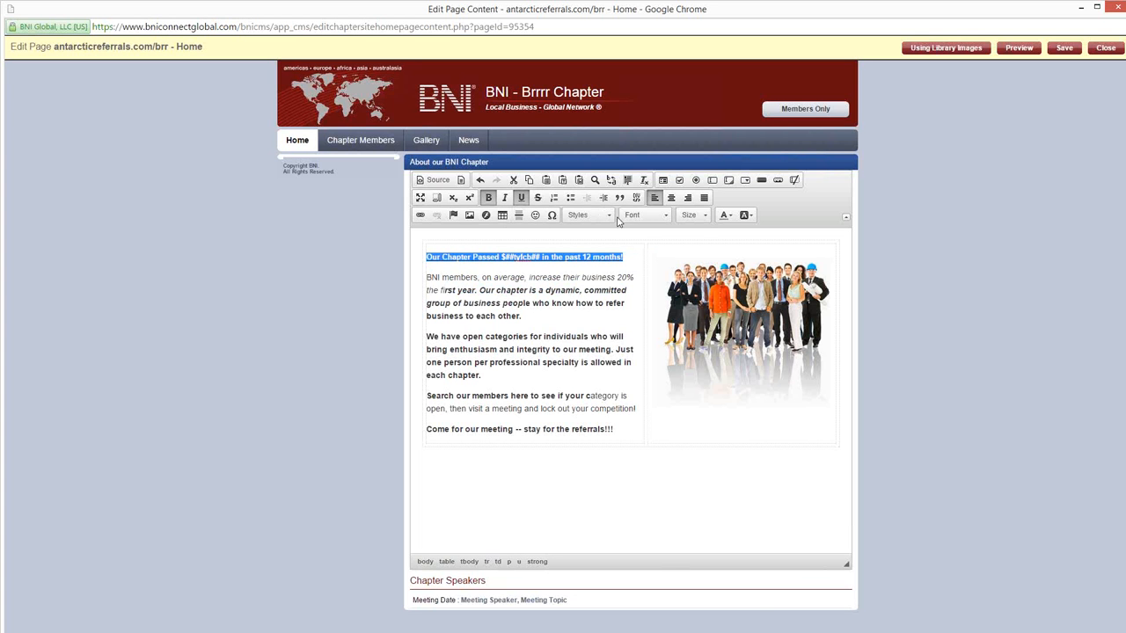
{"action": "left_click", "coordinate": [661, 218]}
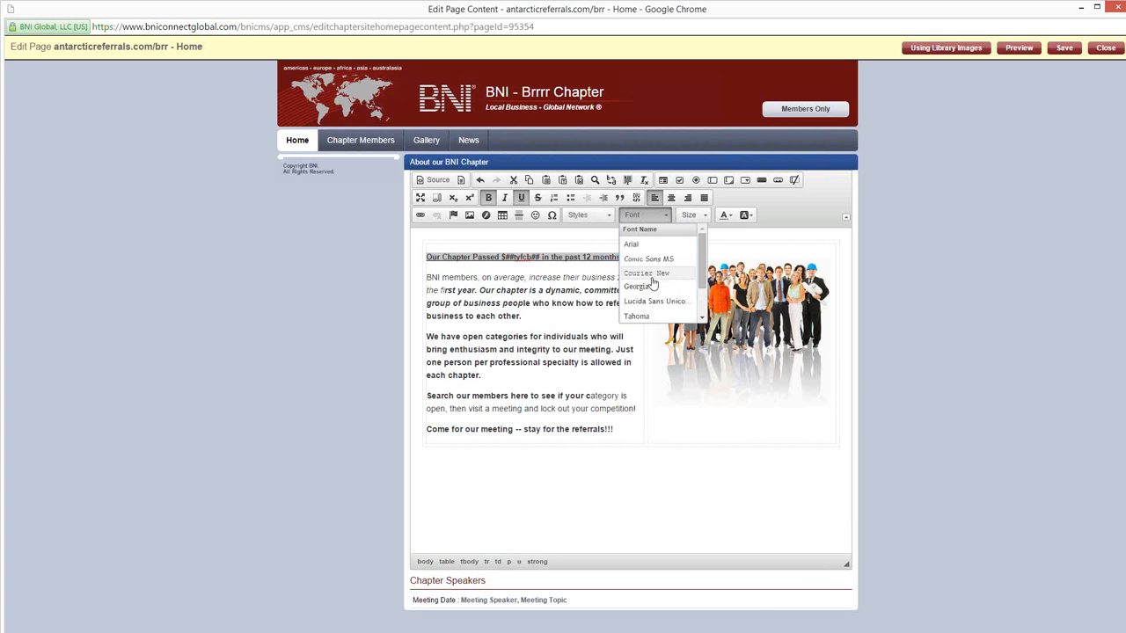
{"action": "left_click", "coordinate": [696, 218]}
{"action": "scroll", "coordinate": [697, 282], "scroll_direction": "down", "scroll_amount": 5}
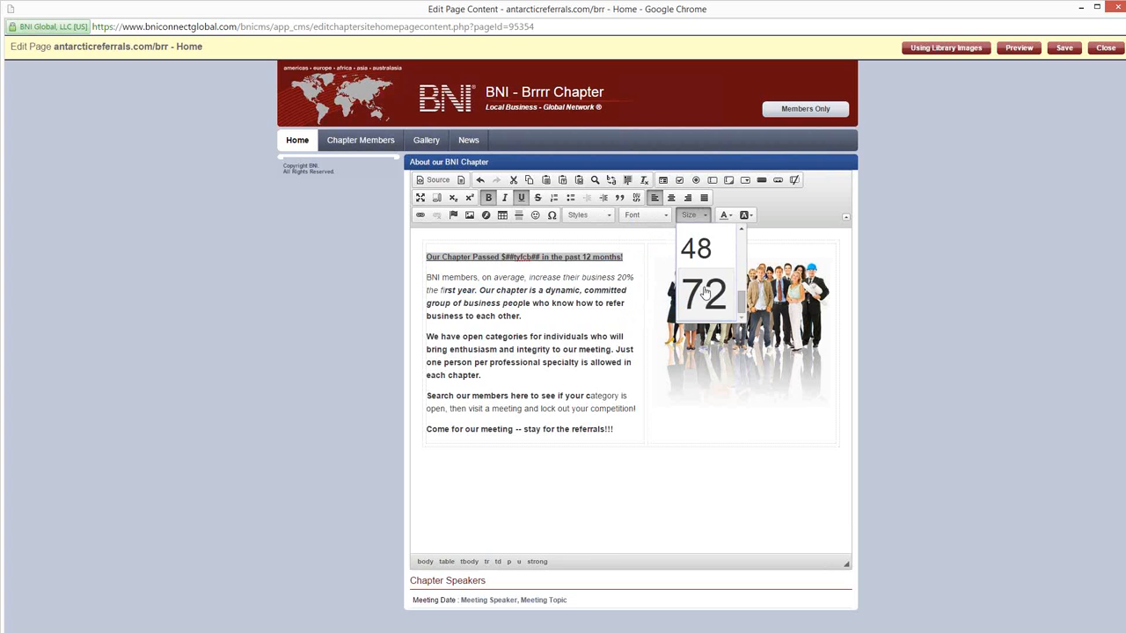
{"action": "left_click", "coordinate": [695, 248]}
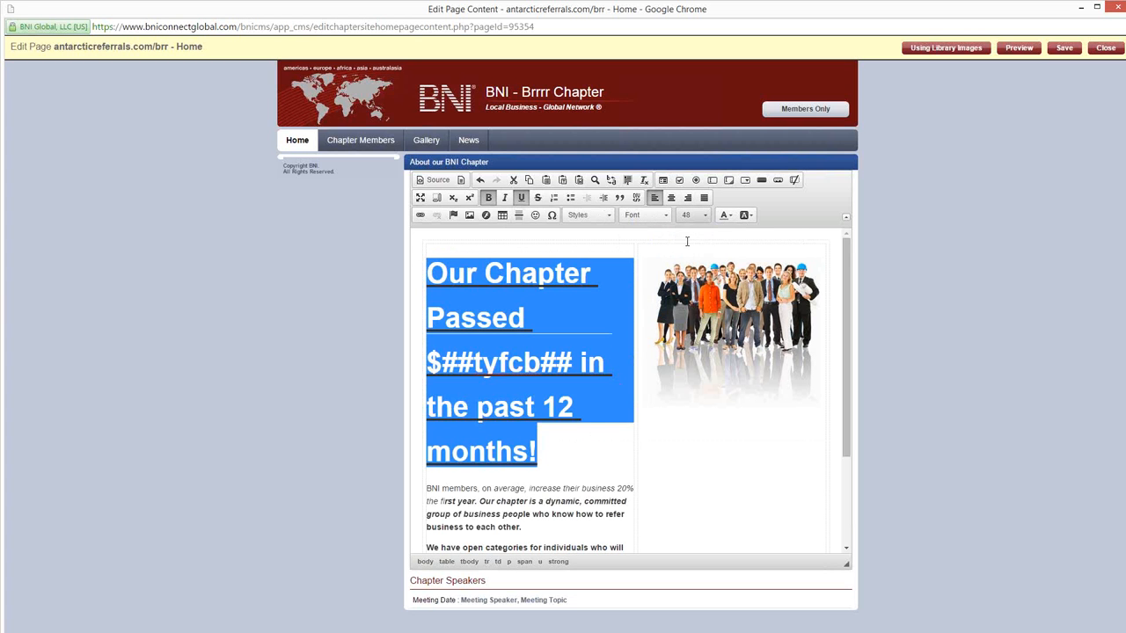
{"action": "left_click", "coordinate": [745, 215]}
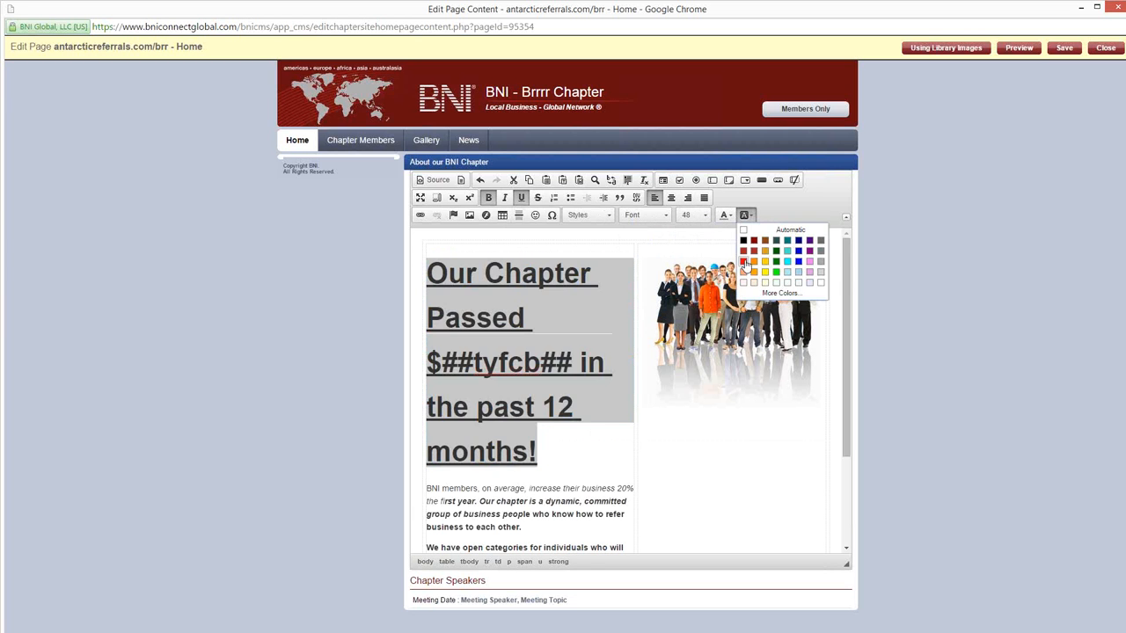
{"action": "left_click", "coordinate": [743, 262]}
{"action": "left_click", "coordinate": [517, 524]}
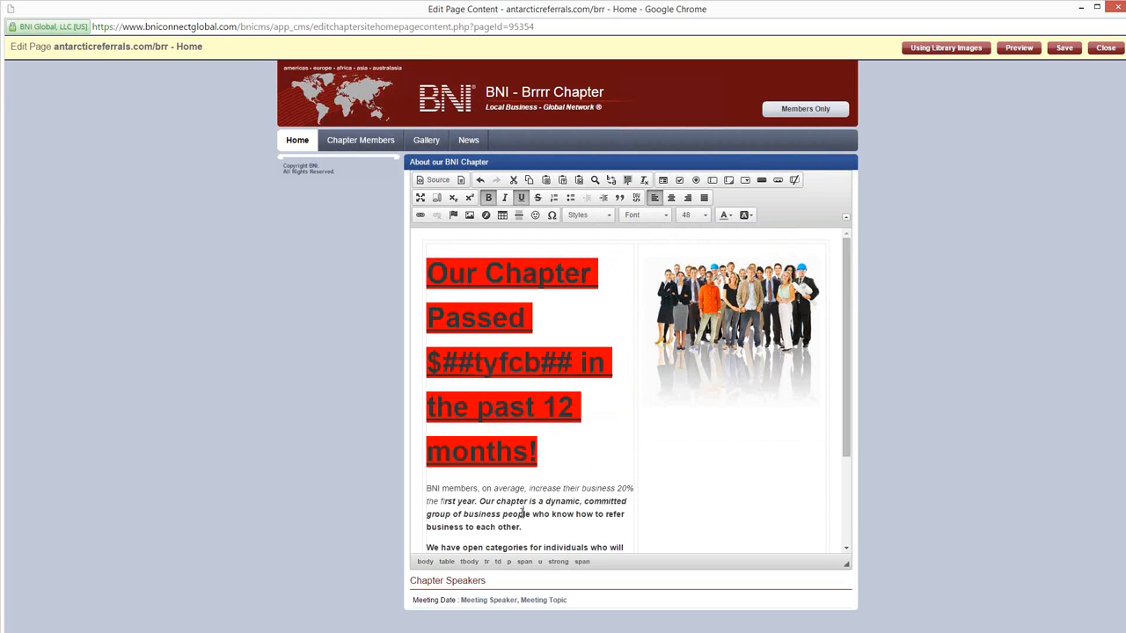
Step: Colour the text from 'open categories' to 'per professional' in the 'We have open categories' paragraph dark red
{"action": "scroll", "coordinate": [516, 524], "scroll_direction": "down", "scroll_amount": 3}
{"action": "left_click_drag", "start_coordinate": [532, 471], "coordinate": [478, 445]}
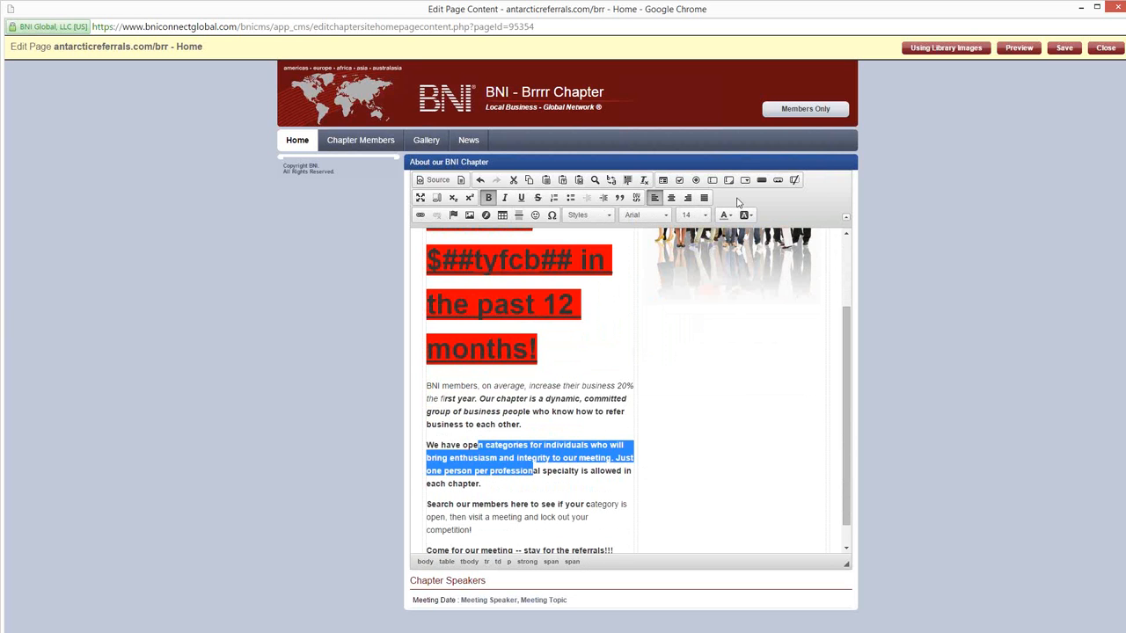
{"action": "left_click", "coordinate": [724, 216]}
{"action": "left_click", "coordinate": [733, 255]}
{"action": "left_click", "coordinate": [532, 411]}
{"action": "scroll", "coordinate": [573, 400], "scroll_direction": "down", "scroll_amount": 1}
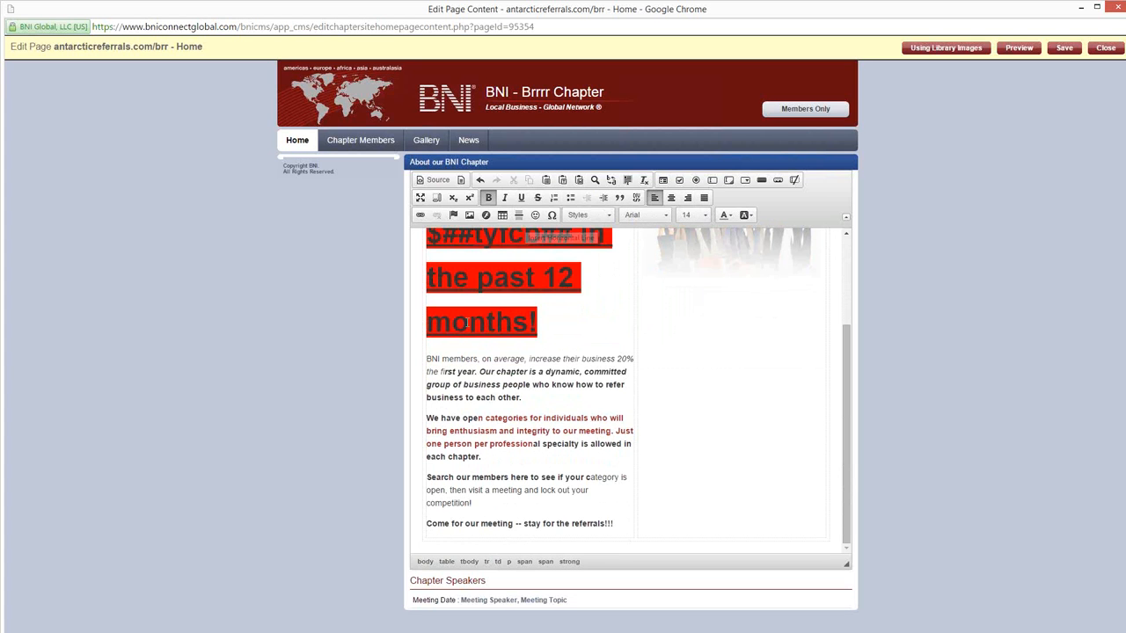
{"action": "left_click_drag", "start_coordinate": [523, 398], "coordinate": [480, 372]}
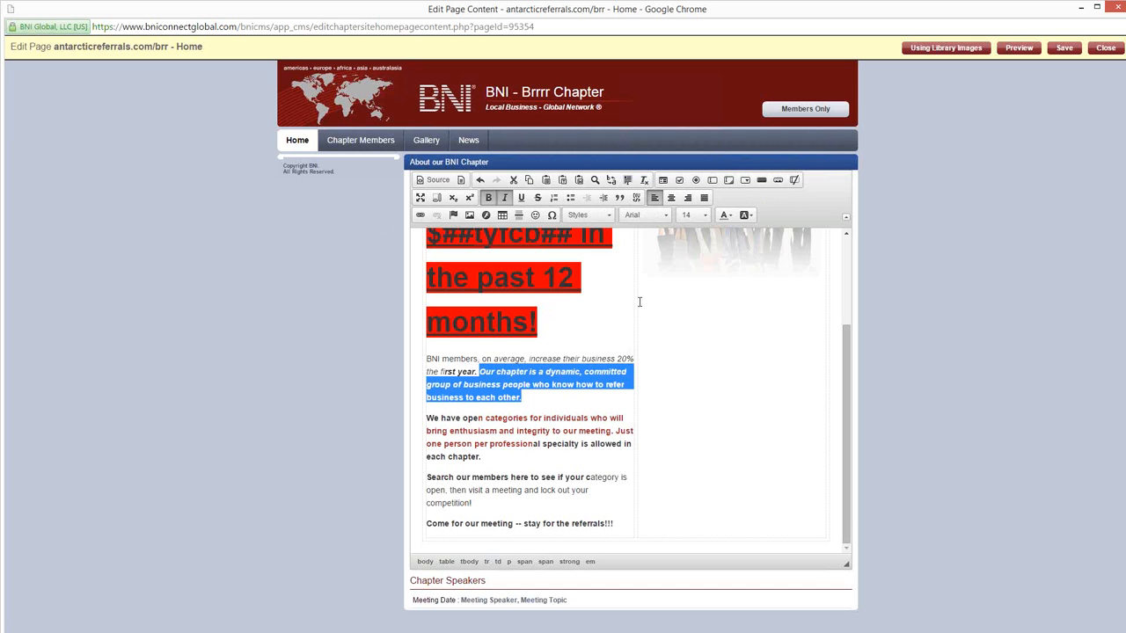
{"action": "left_click", "coordinate": [512, 437]}
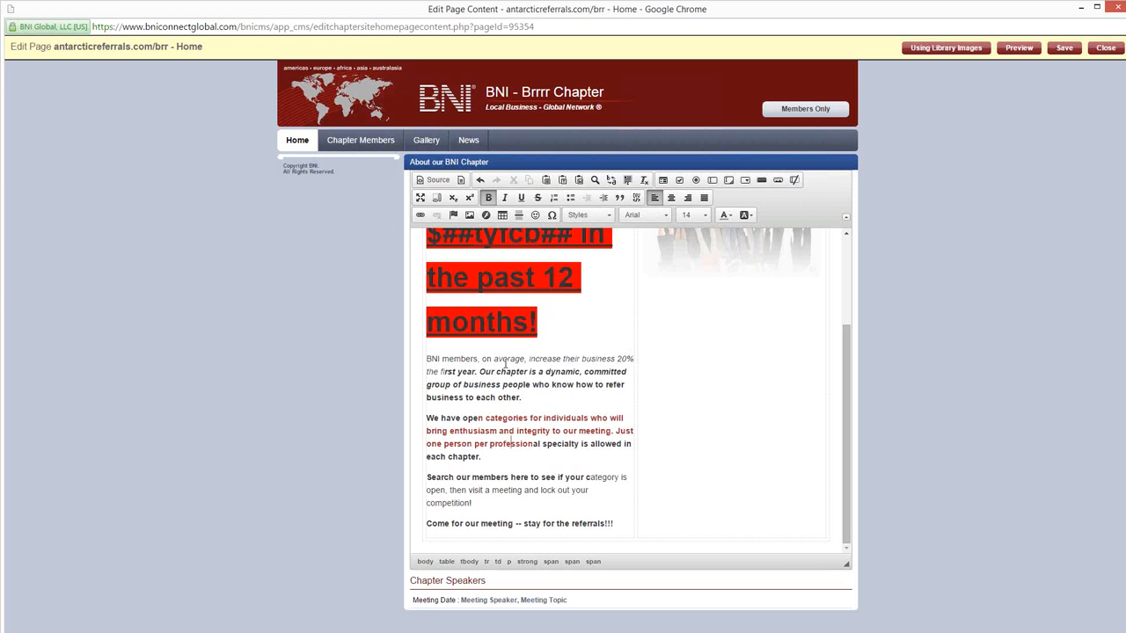
{"action": "scroll", "coordinate": [532, 426], "scroll_direction": "up", "scroll_amount": 1}
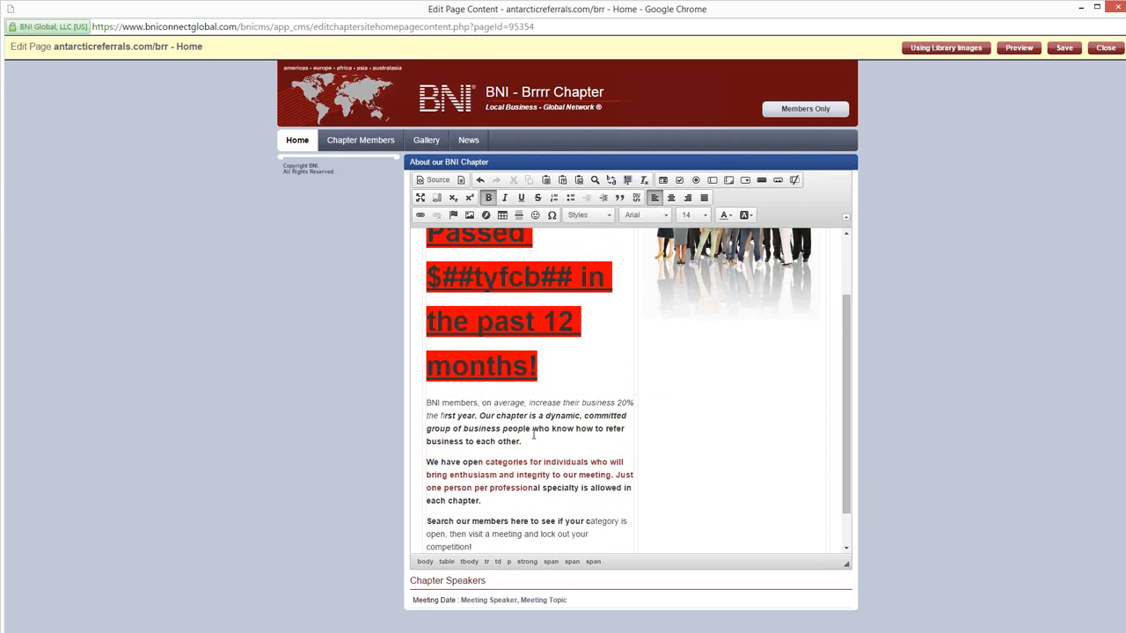
{"action": "left_click_drag", "start_coordinate": [441, 387], "coordinate": [426, 388]}
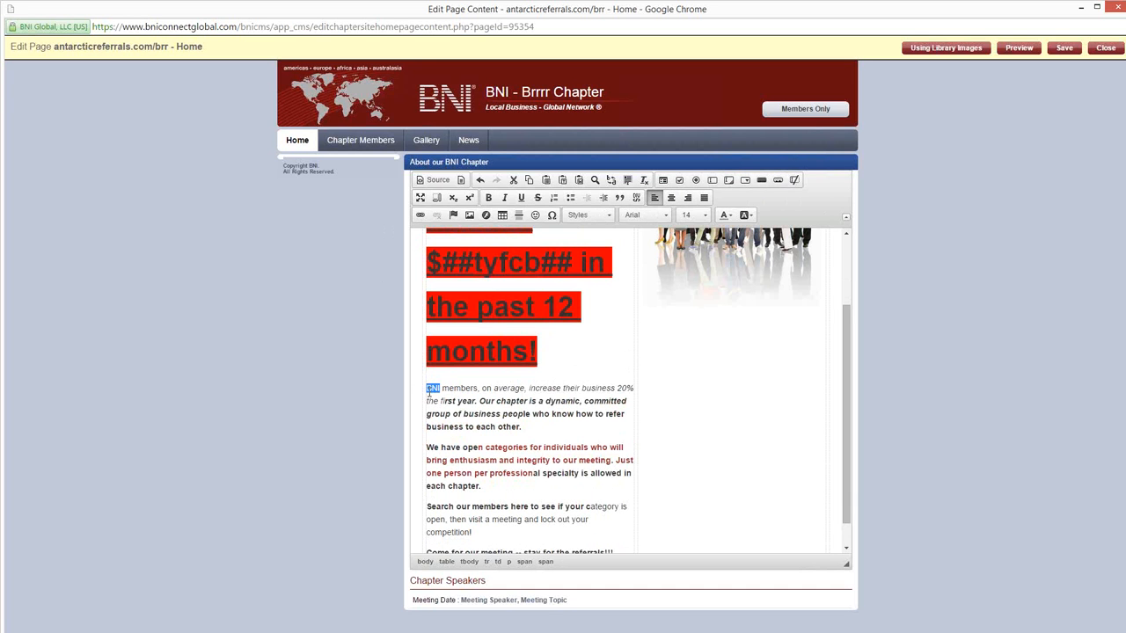
{"action": "left_click", "coordinate": [421, 217]}
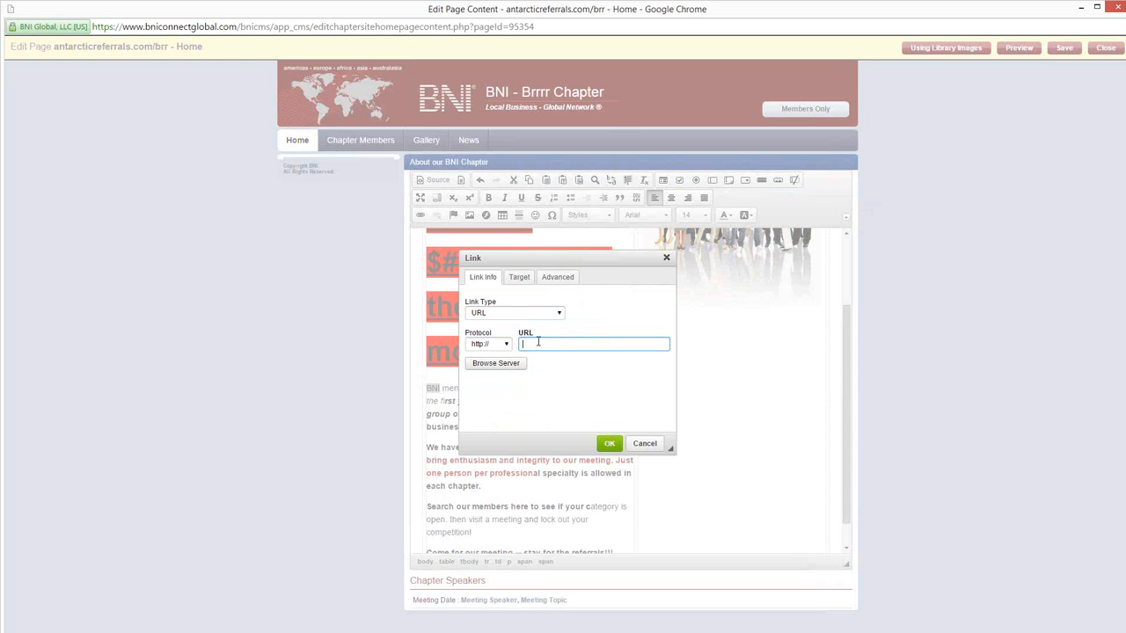
{"action": "type", "text": "www.bni.com"}
{"action": "left_click", "coordinate": [510, 283]}
{"action": "left_click", "coordinate": [494, 313]}
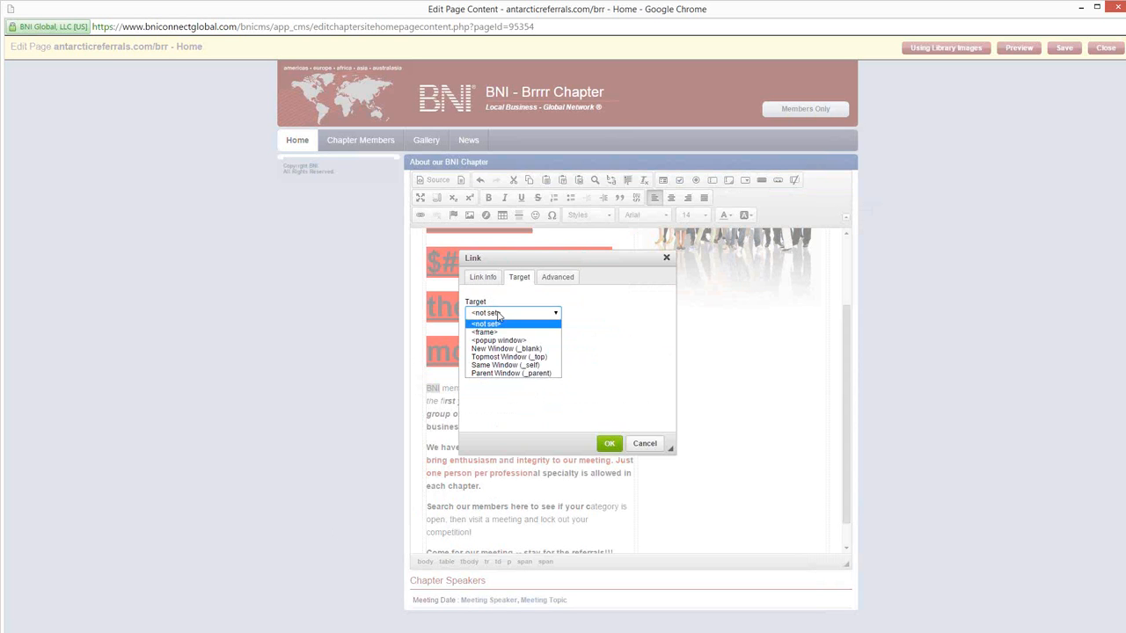
{"action": "left_click", "coordinate": [505, 349]}
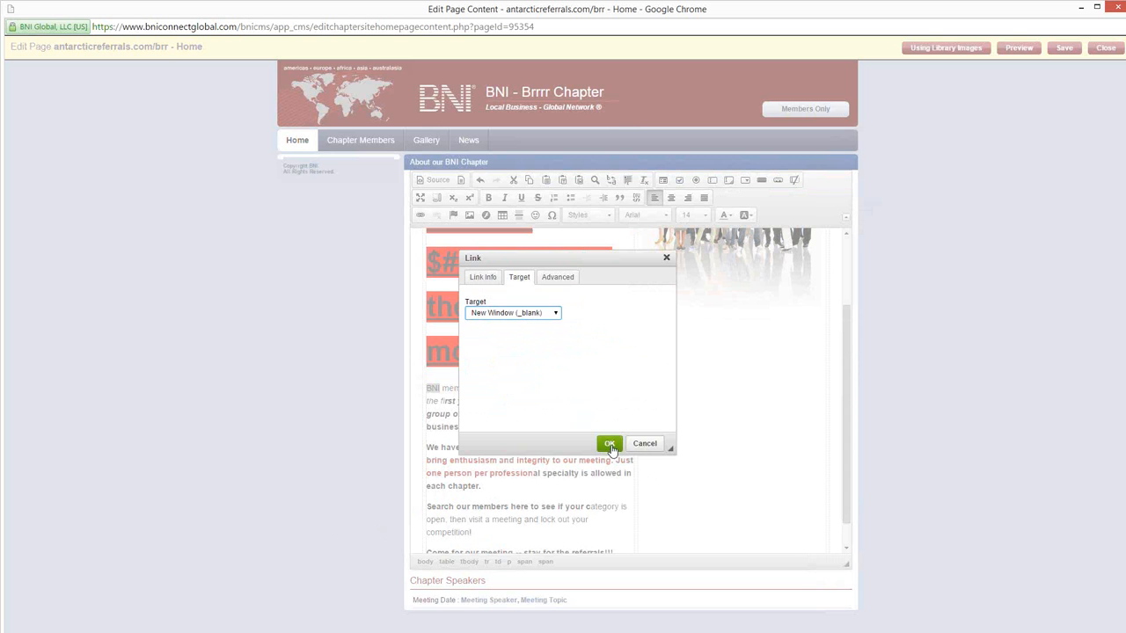
{"action": "left_click", "coordinate": [609, 443]}
{"action": "left_click", "coordinate": [476, 426]}
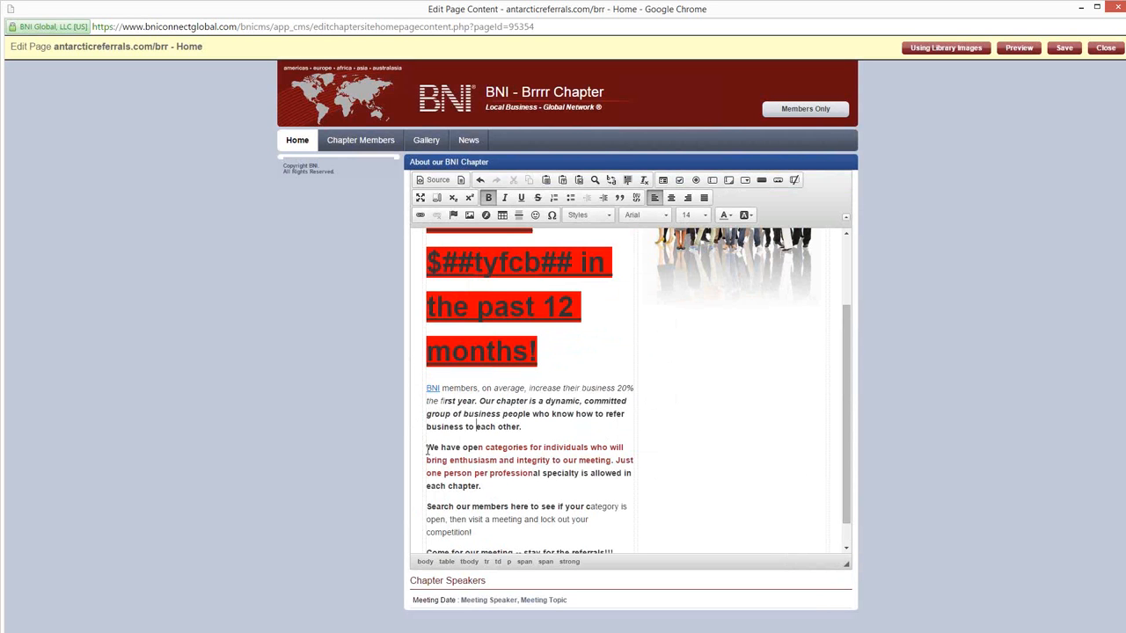
Step: Check the URL in the 'BNI' link's settings and accept them without changes
{"action": "left_click", "coordinate": [441, 394]}
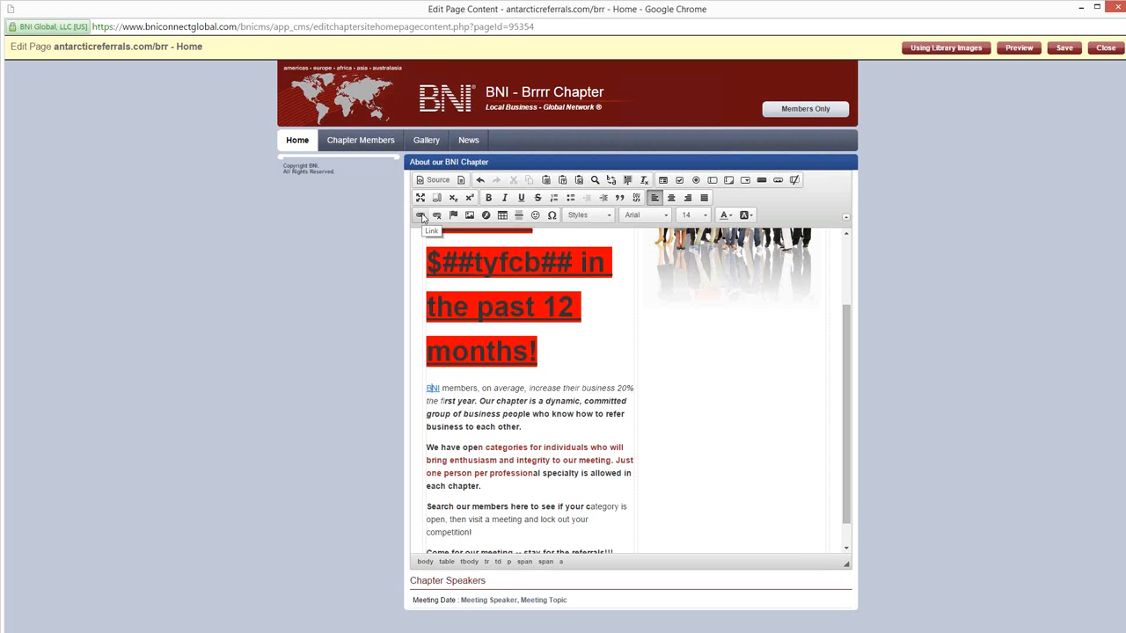
{"action": "right_click", "coordinate": [433, 388]}
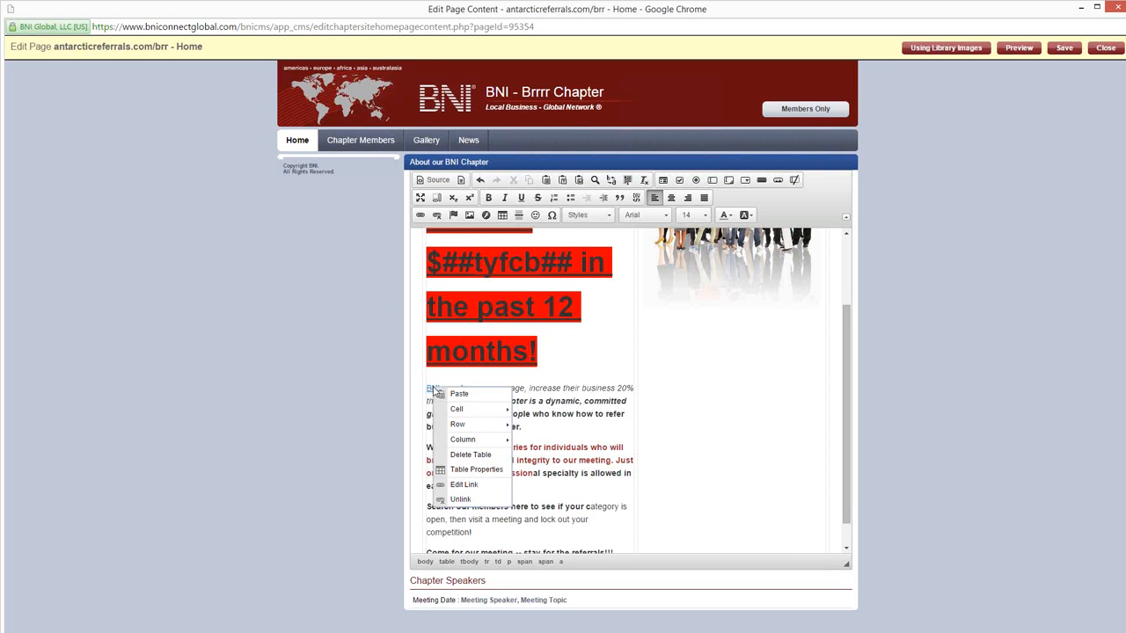
{"action": "left_click", "coordinate": [478, 491]}
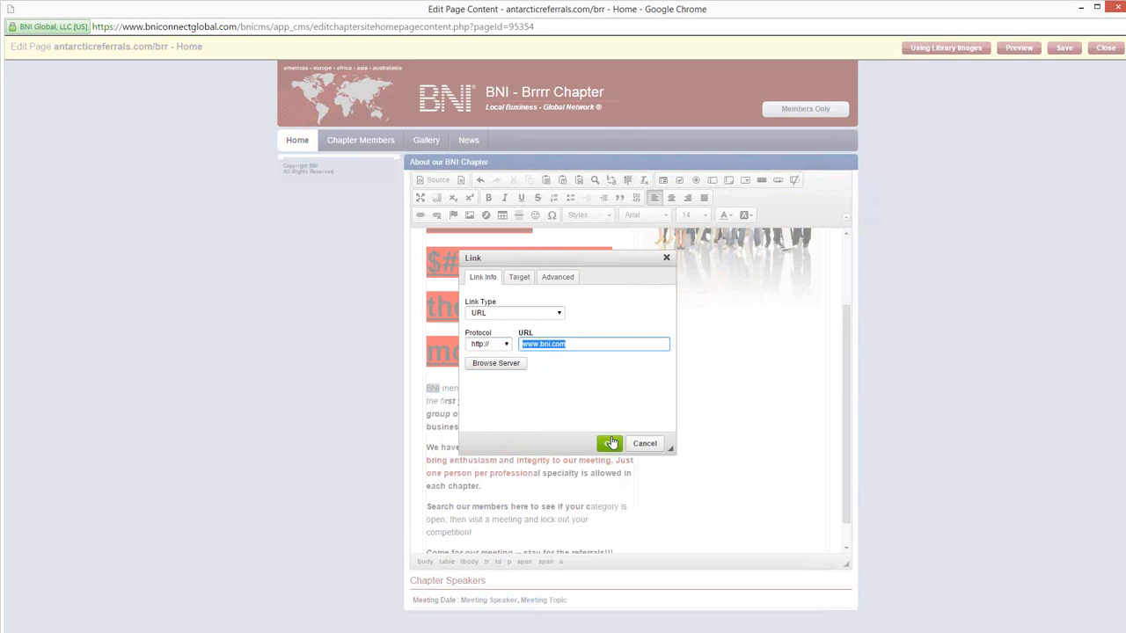
{"action": "left_click", "coordinate": [609, 443]}
{"action": "scroll", "coordinate": [528, 411], "scroll_direction": "up", "scroll_amount": 3}
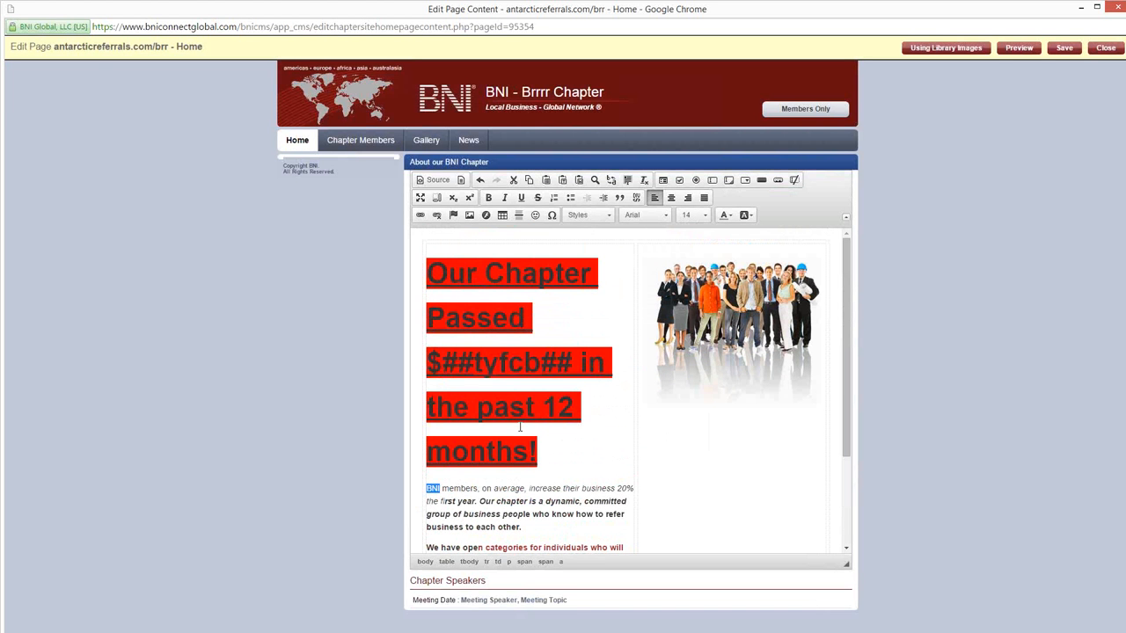
{"action": "scroll", "coordinate": [520, 424], "scroll_direction": "down", "scroll_amount": 3}
{"action": "left_click", "coordinate": [479, 415]}
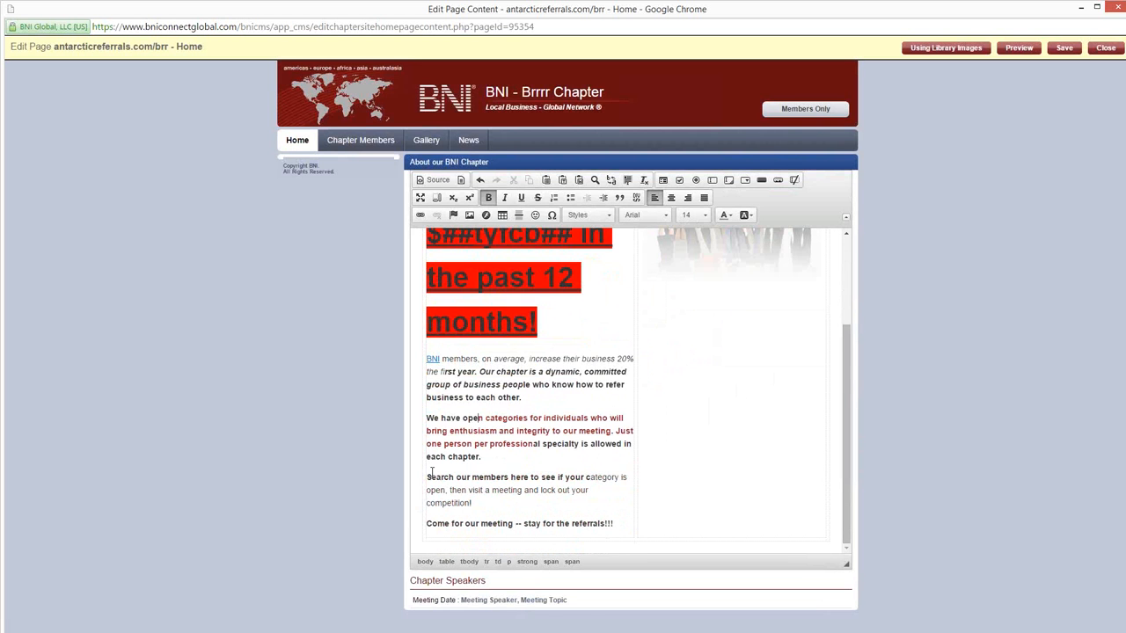
Step: Insert the webmaster image from the server's images folder on a new line below the 'BNI members' paragraph
{"action": "left_click", "coordinate": [559, 397]}
{"action": "key", "text": "Return"}
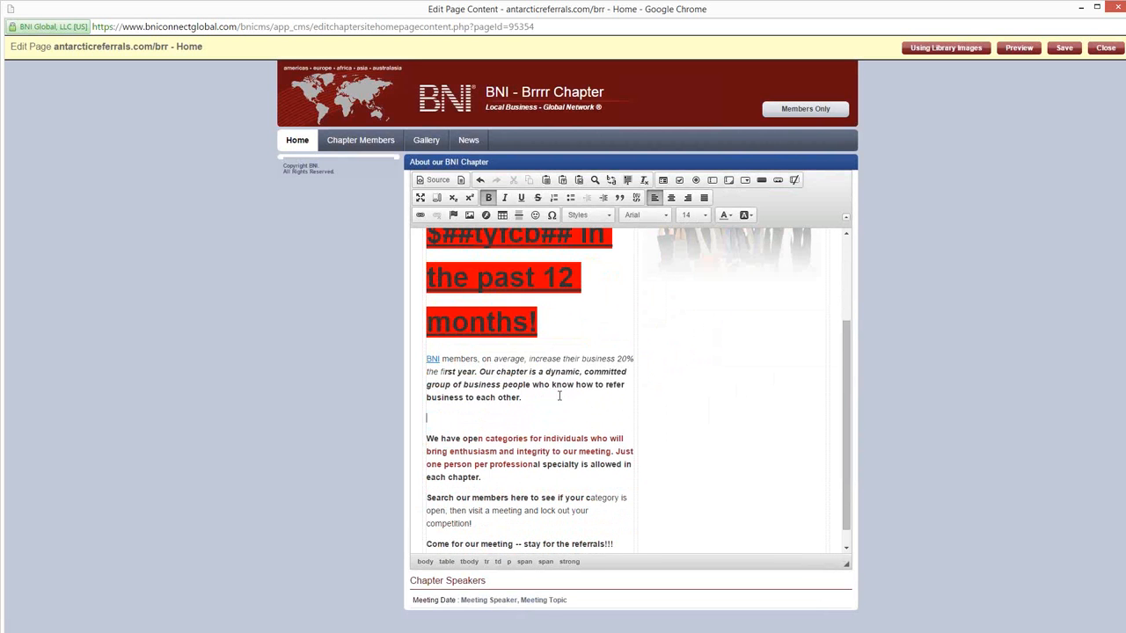
{"action": "left_click", "coordinate": [470, 216]}
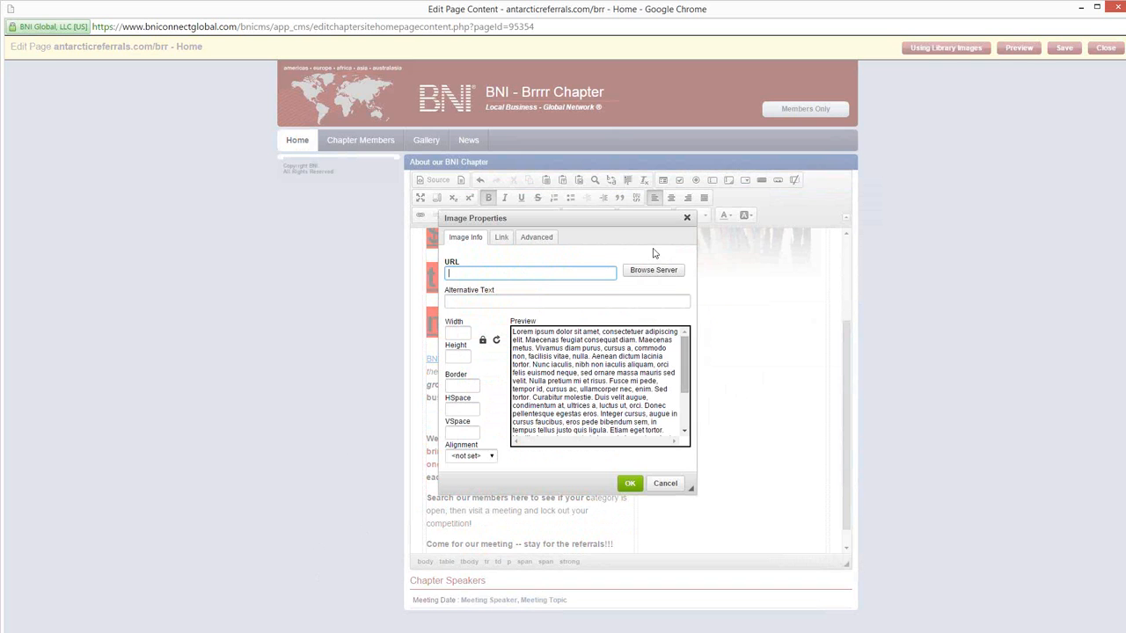
{"action": "left_click", "coordinate": [652, 270]}
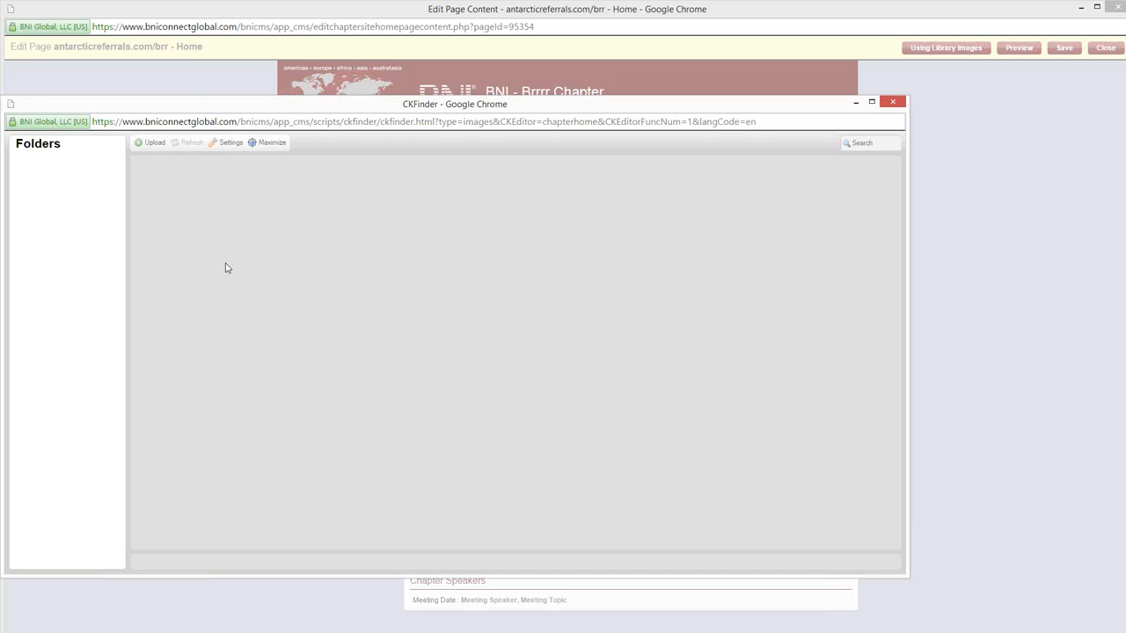
{"action": "left_click_drag", "start_coordinate": [257, 114], "coordinate": [316, 102]}
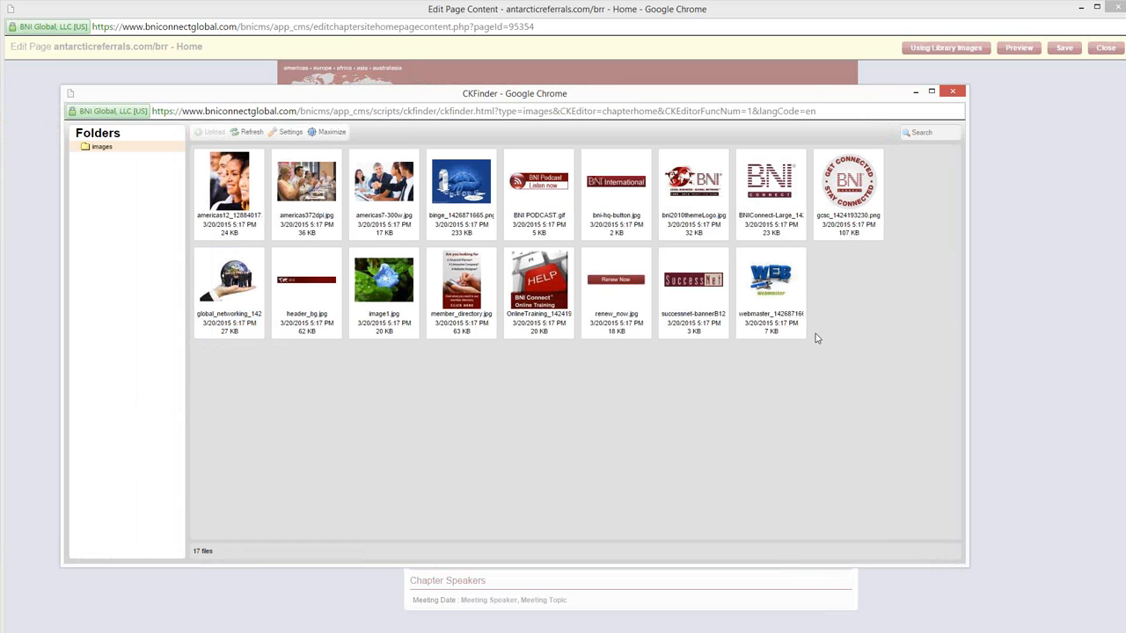
{"action": "double_click", "coordinate": [774, 293]}
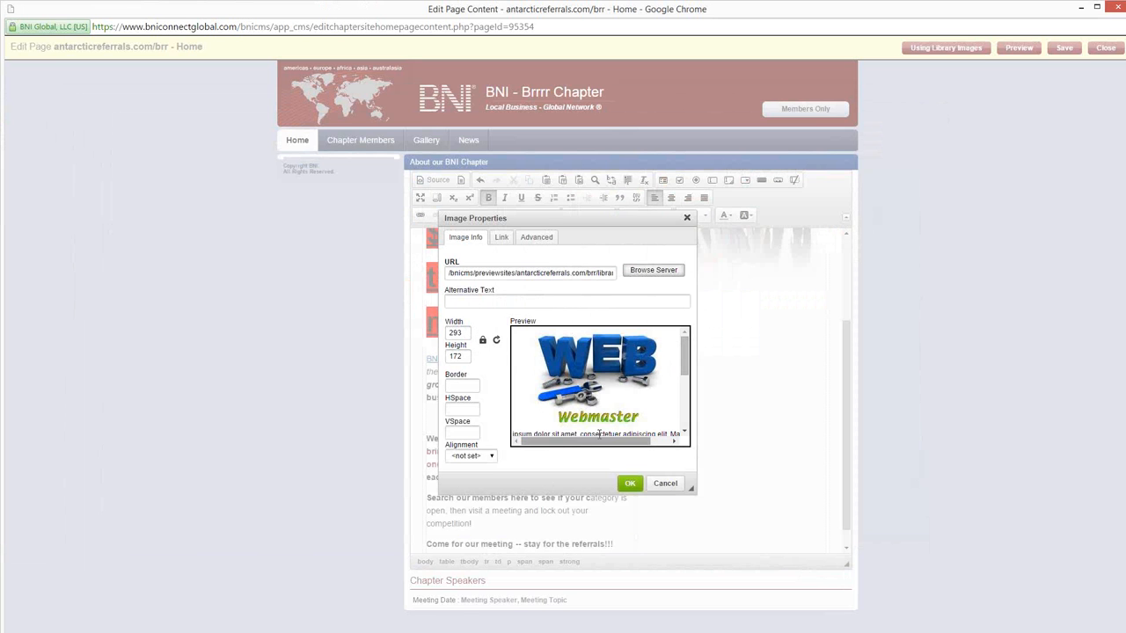
{"action": "left_click", "coordinate": [630, 483]}
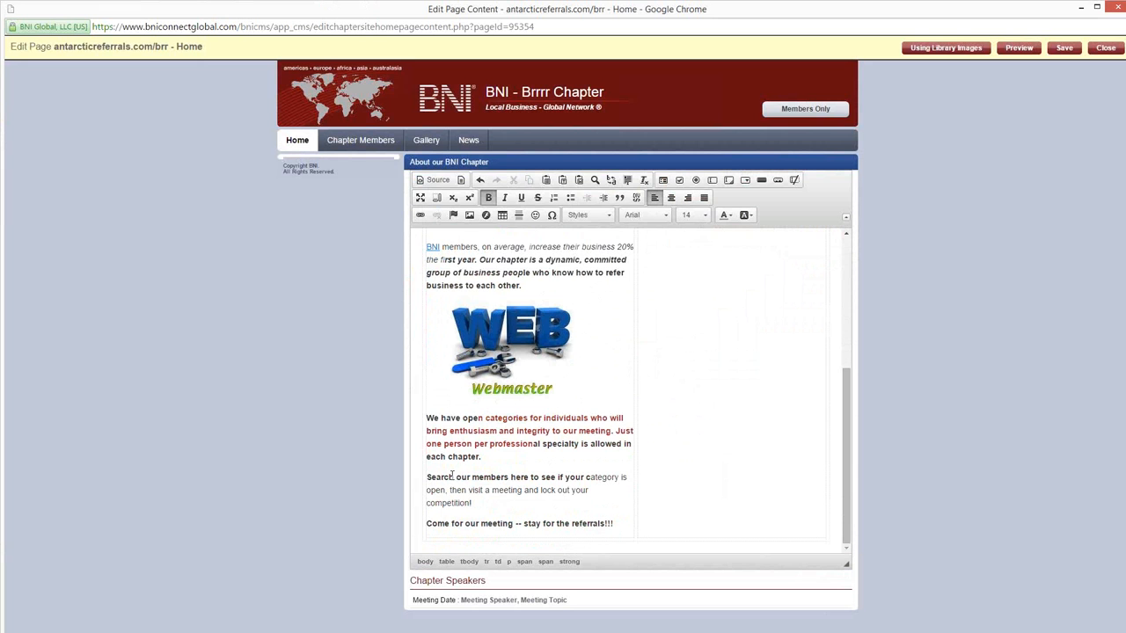
{"action": "left_click", "coordinate": [539, 272]}
{"action": "left_click", "coordinate": [493, 343]}
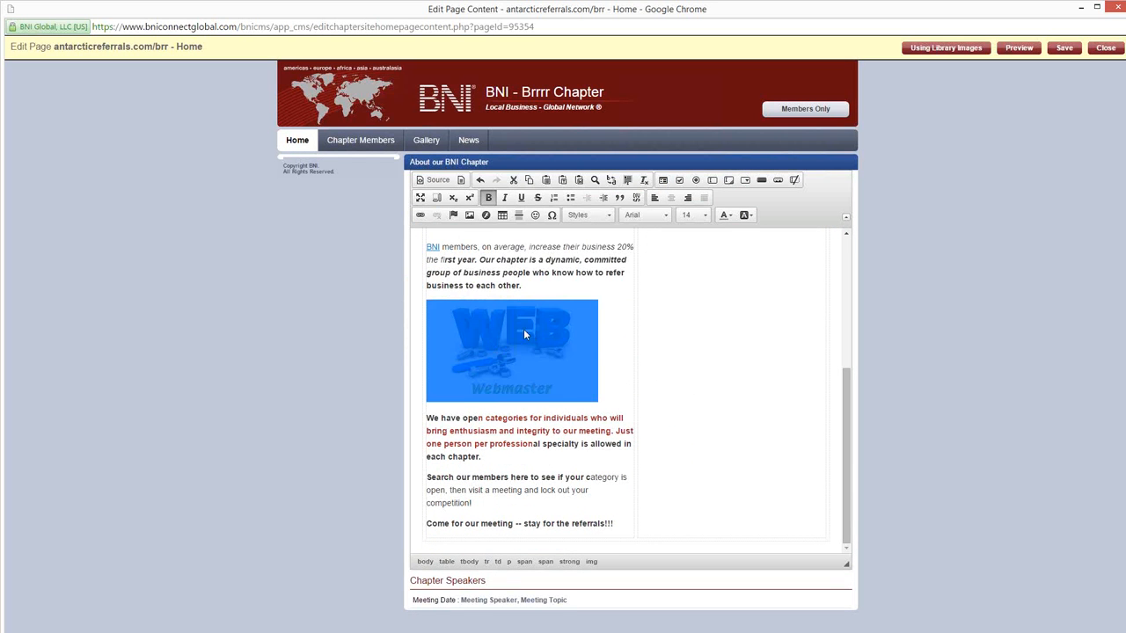
{"action": "left_click", "coordinate": [553, 272]}
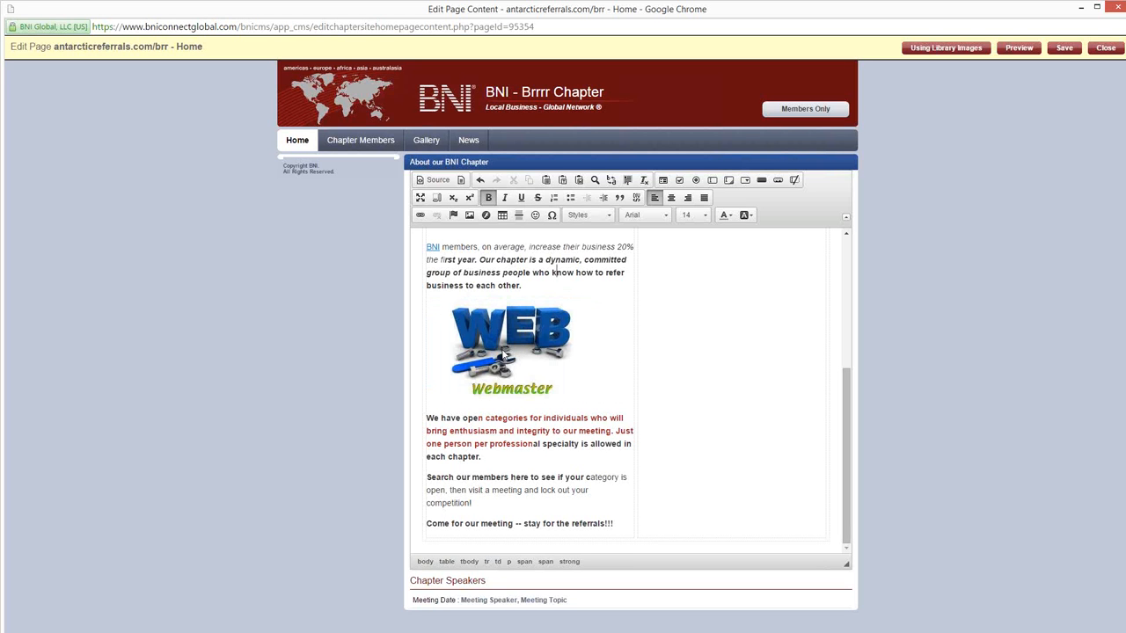
{"action": "left_click", "coordinate": [503, 357]}
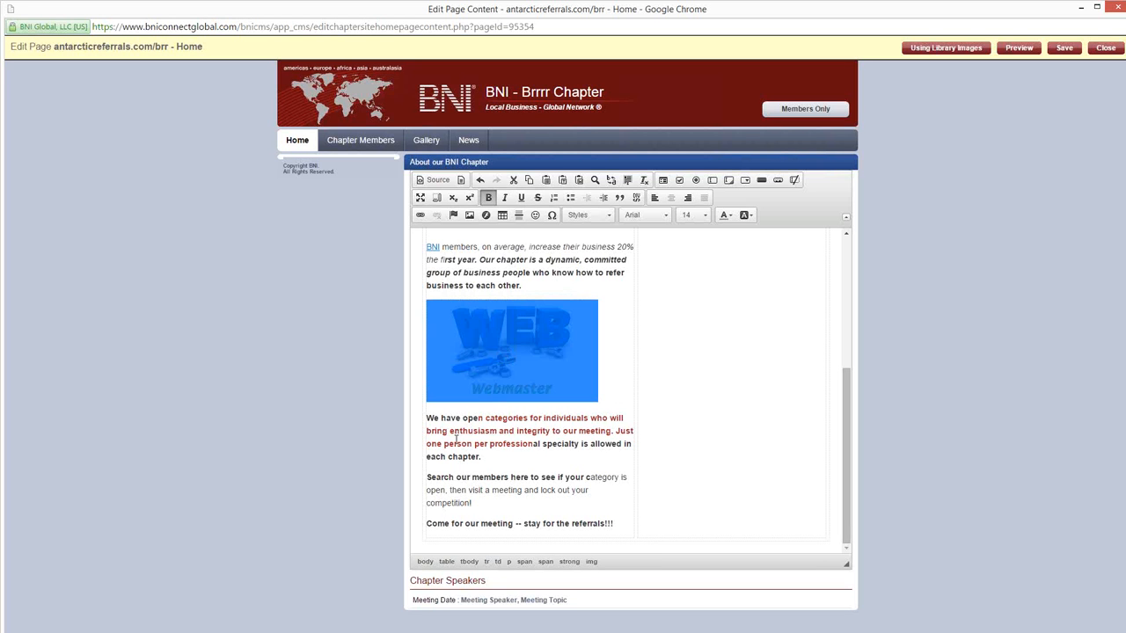
{"action": "left_click", "coordinate": [420, 216]}
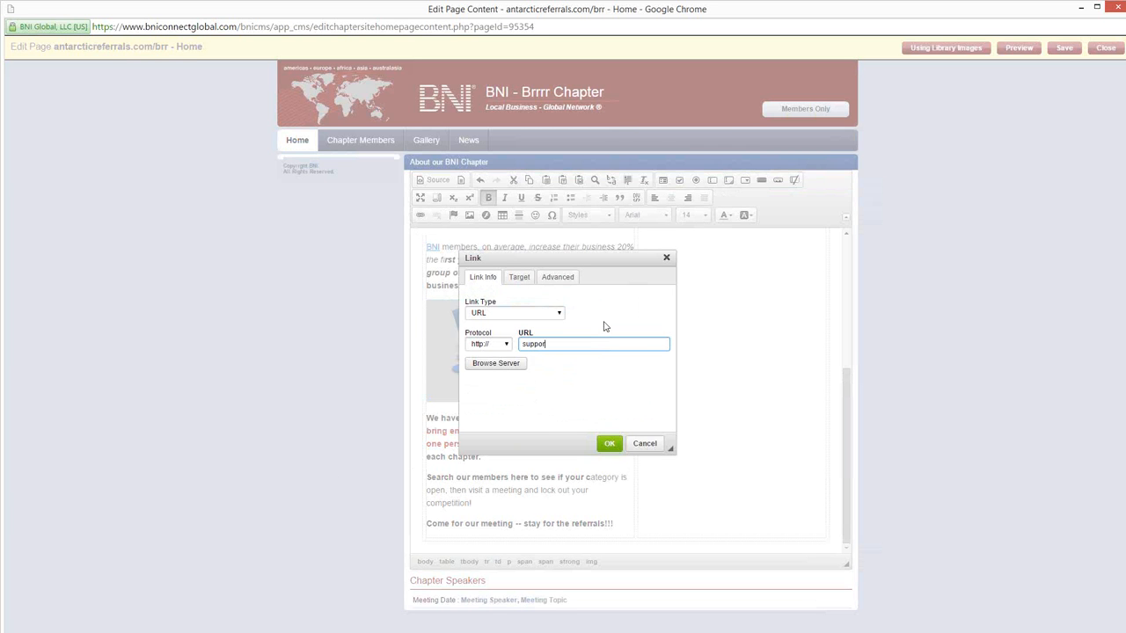
{"action": "type", "text": "support.bniconnect.com"}
{"action": "left_click", "coordinate": [609, 443]}
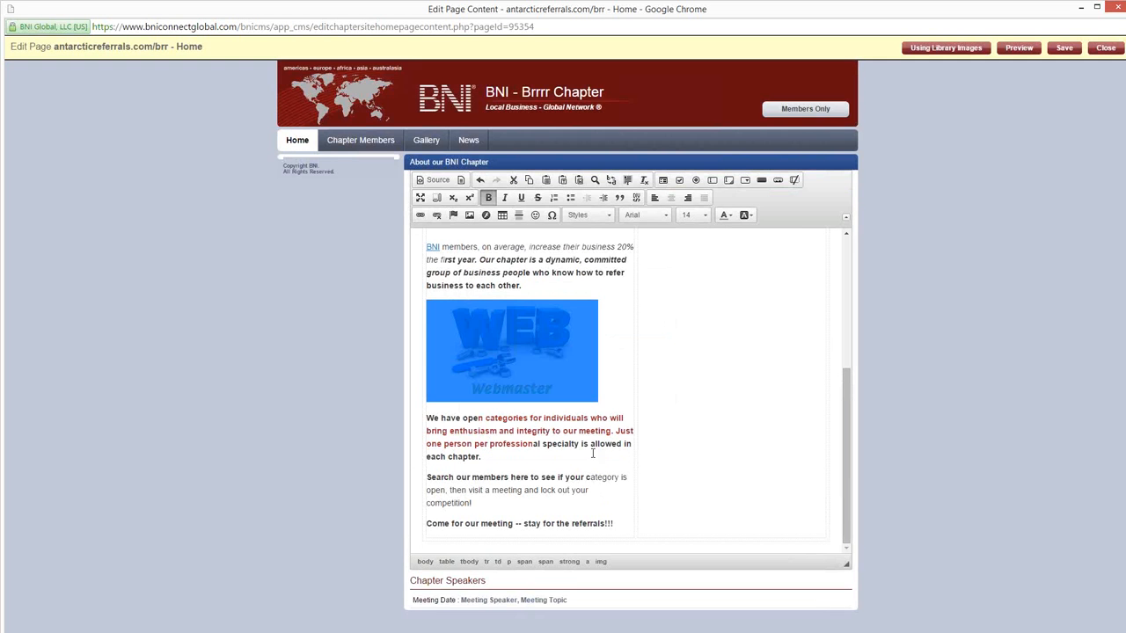
Step: Save the edited Home page content and close the page editor
{"action": "left_click", "coordinate": [528, 431]}
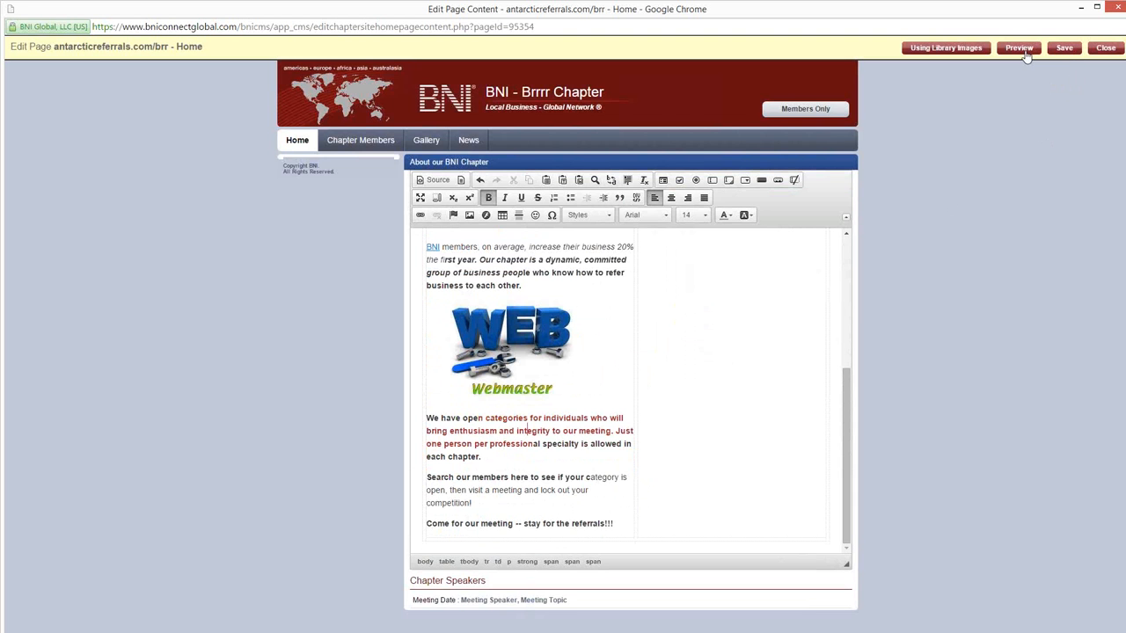
{"action": "left_click", "coordinate": [1064, 49]}
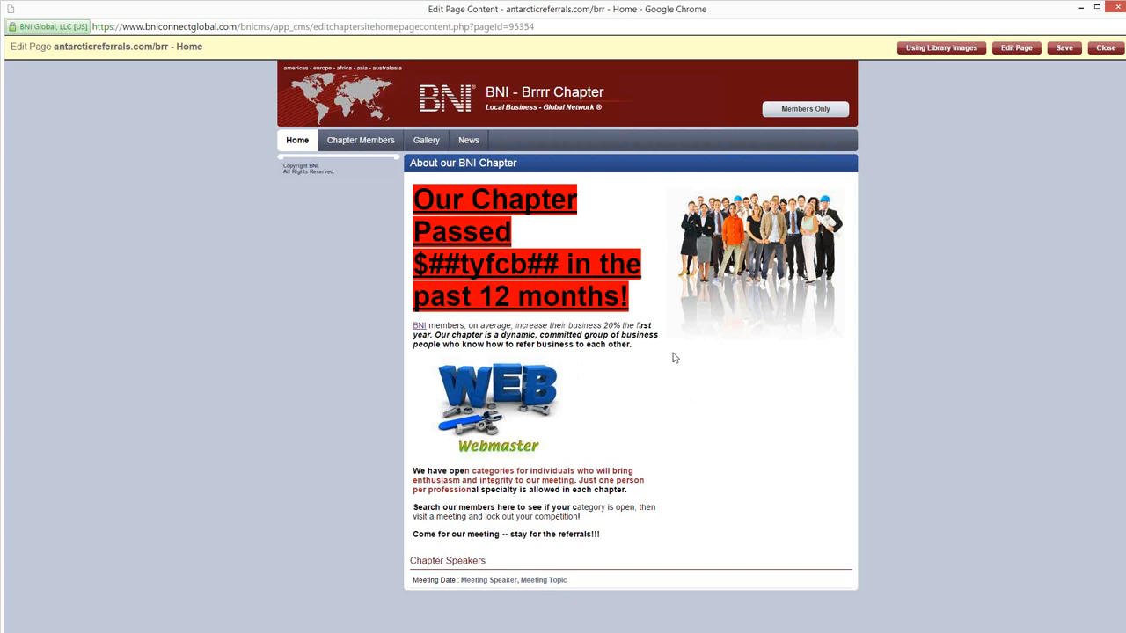
{"action": "left_click", "coordinate": [1106, 48]}
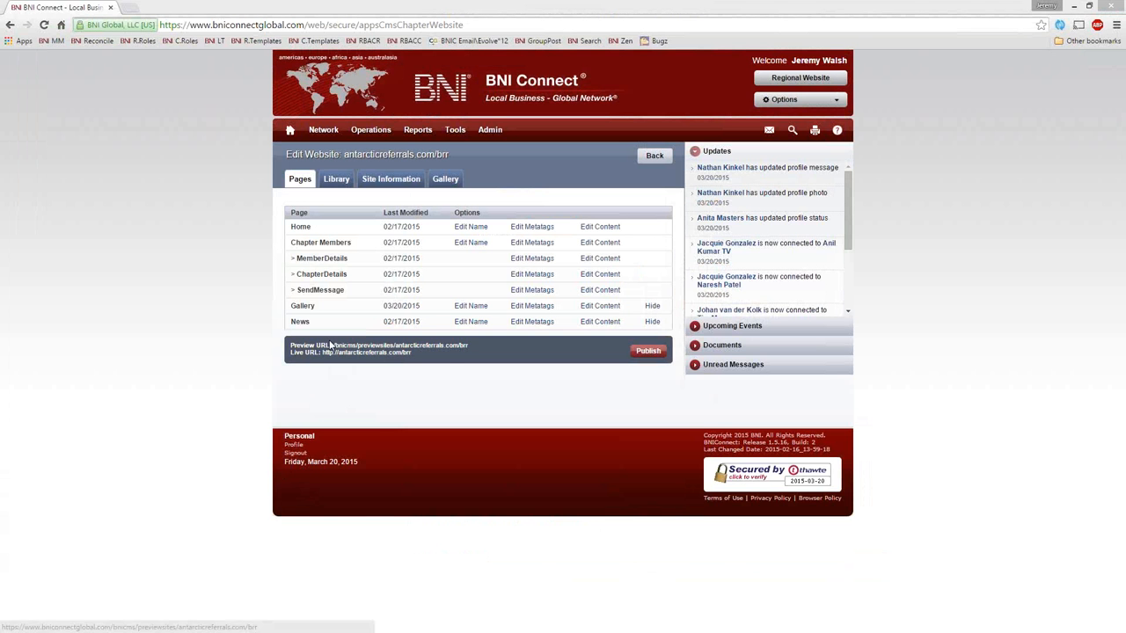
Step: Compare the Home page on the live URL with the one on the preview URL, closing each page after viewing
{"action": "left_click", "coordinate": [324, 352]}
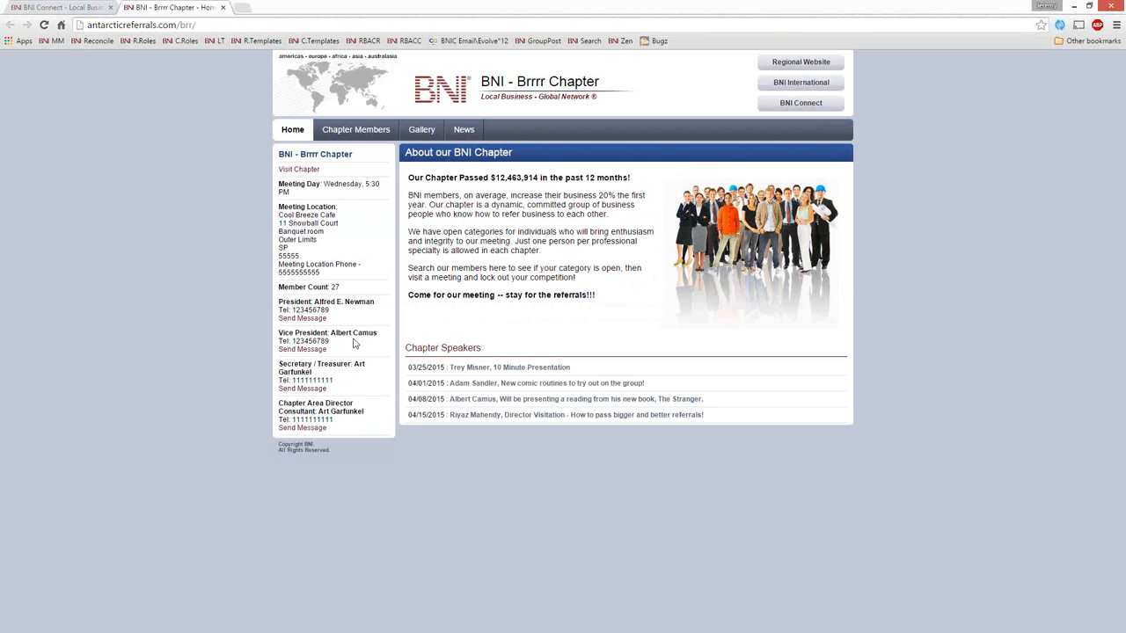
{"action": "left_click", "coordinate": [223, 7]}
{"action": "left_click", "coordinate": [387, 347]}
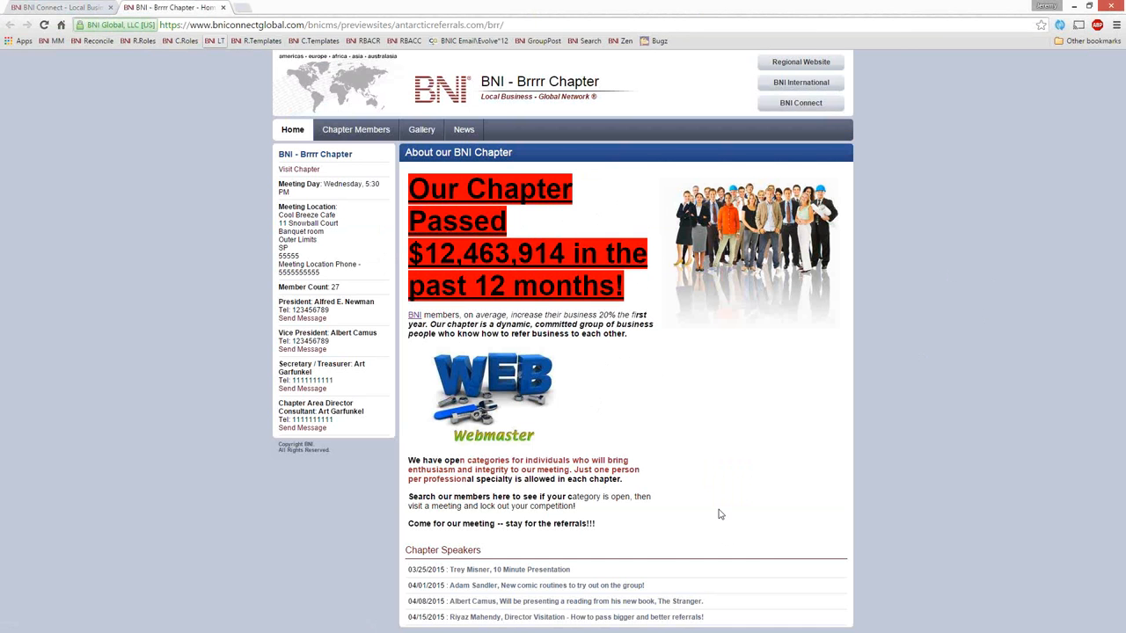
{"action": "left_click", "coordinate": [224, 8]}
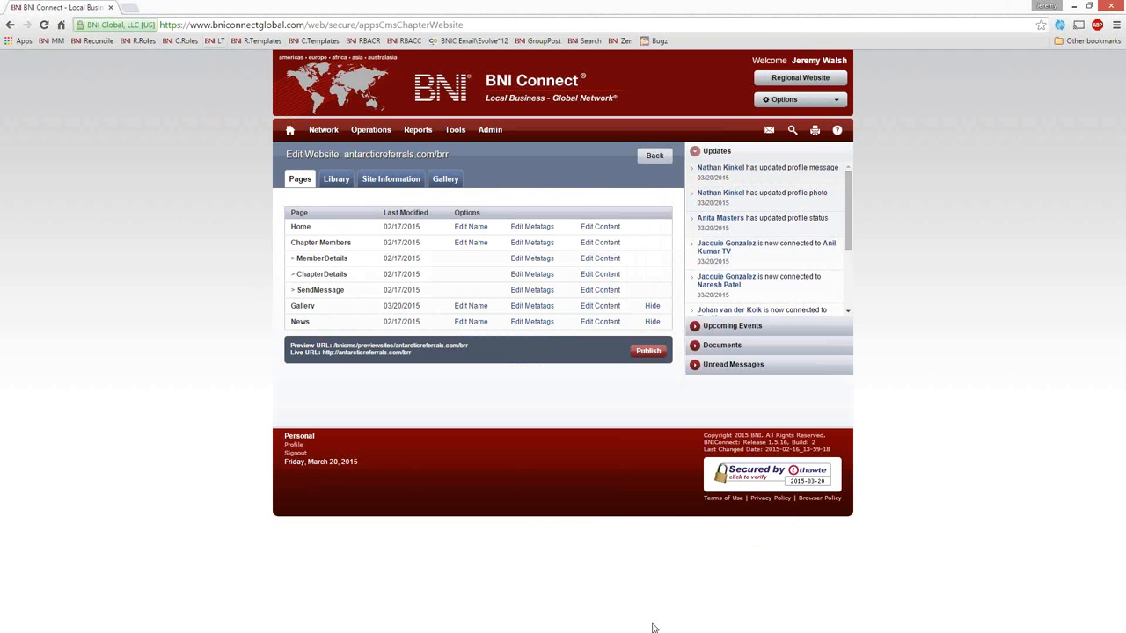
Step: Publish the chapter website and check the Home page at the live URL, closing it after viewing
{"action": "left_click", "coordinate": [649, 352]}
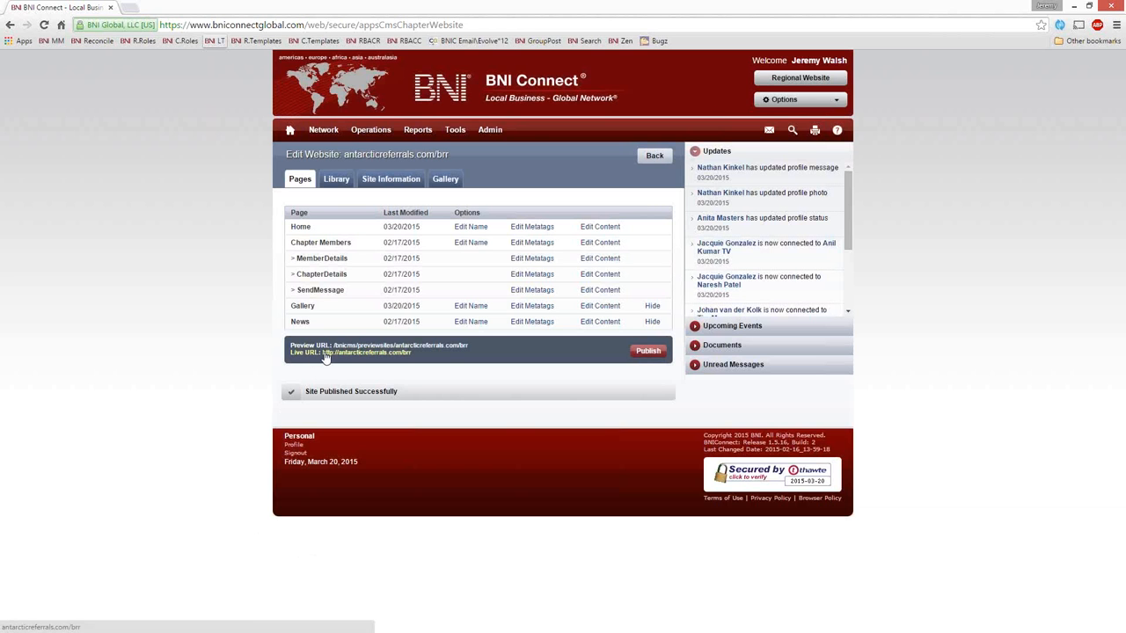
{"action": "left_click", "coordinate": [355, 353]}
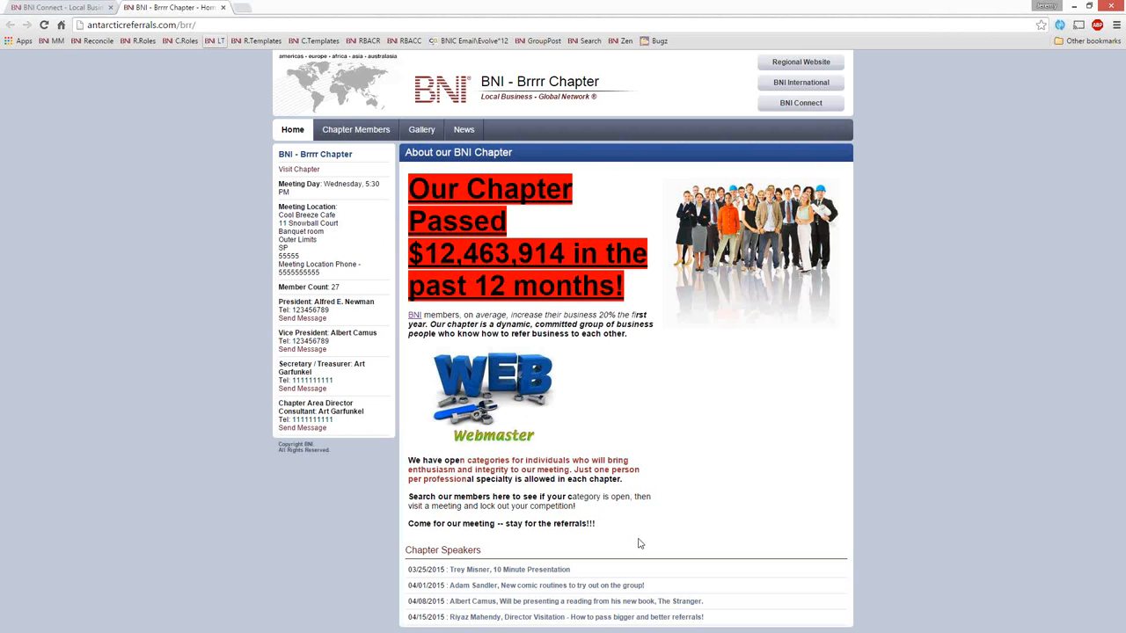
{"action": "left_click", "coordinate": [222, 7]}
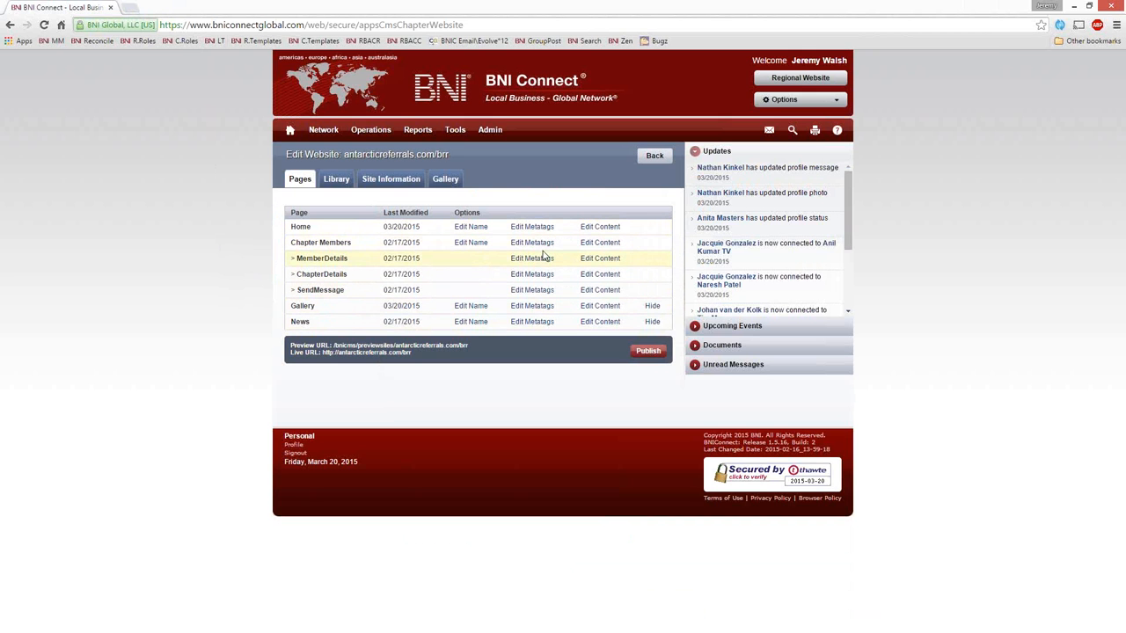
Step: Examine the editable areas above and below the member list in the Chapter Members page's content, and close the editor unchanged
{"action": "left_click", "coordinate": [601, 243]}
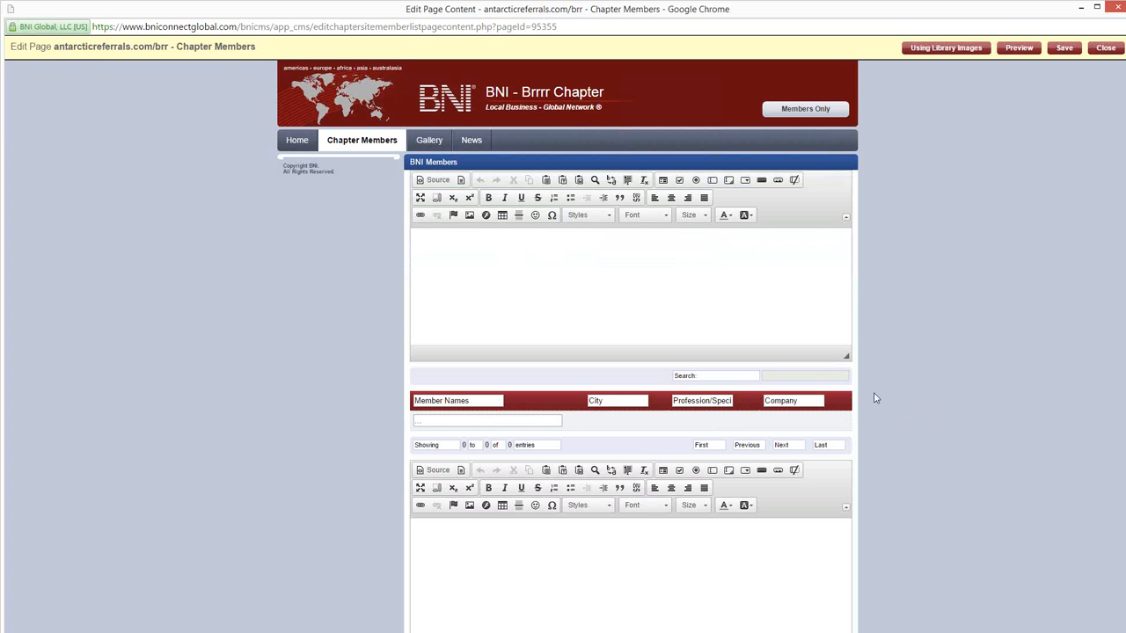
{"action": "left_click", "coordinate": [462, 251]}
{"action": "left_click", "coordinate": [507, 579]}
{"action": "left_click", "coordinate": [1110, 50]}
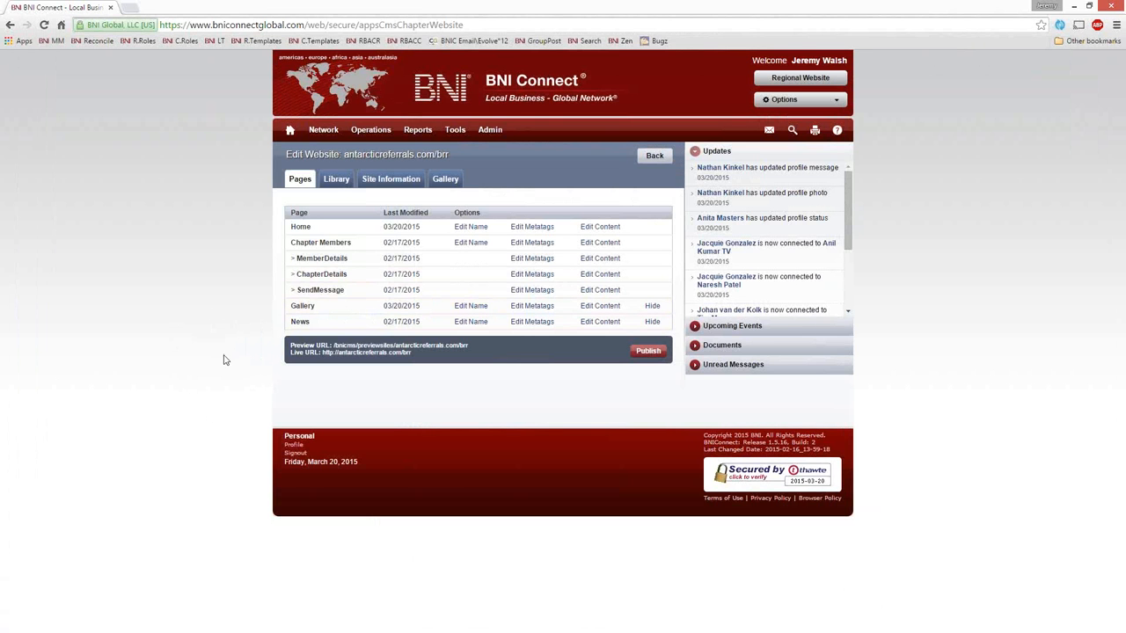
Step: Replace the Home page's HTML source with the original table markup copied from the untitled Notepad document, then return to the formatted view
{"action": "left_click", "coordinate": [605, 227]}
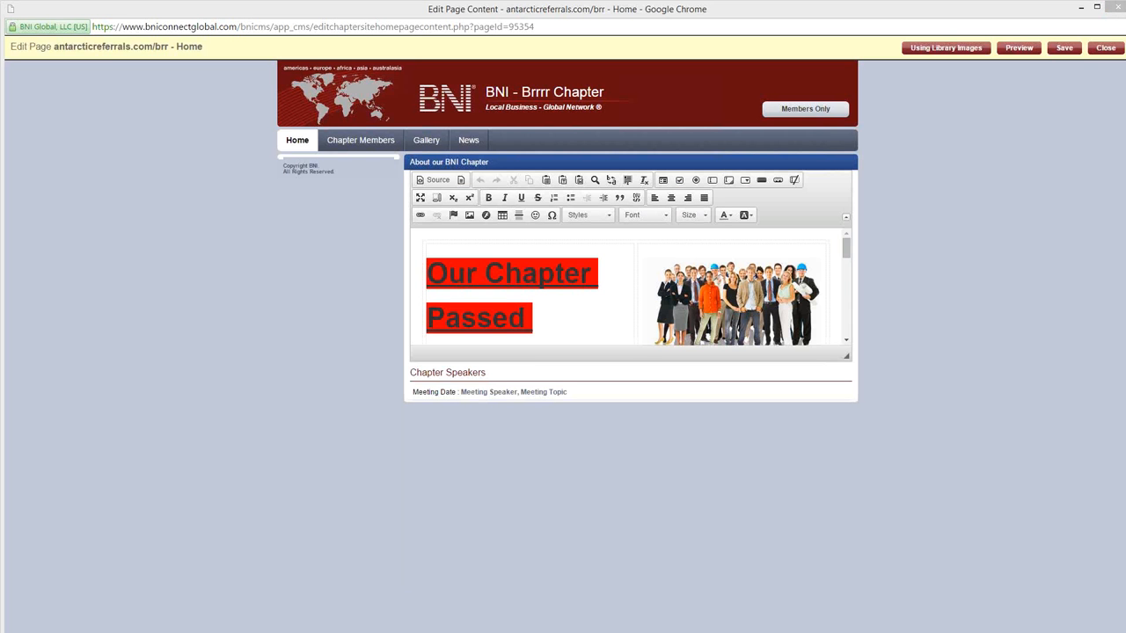
{"action": "left_click", "coordinate": [433, 179]}
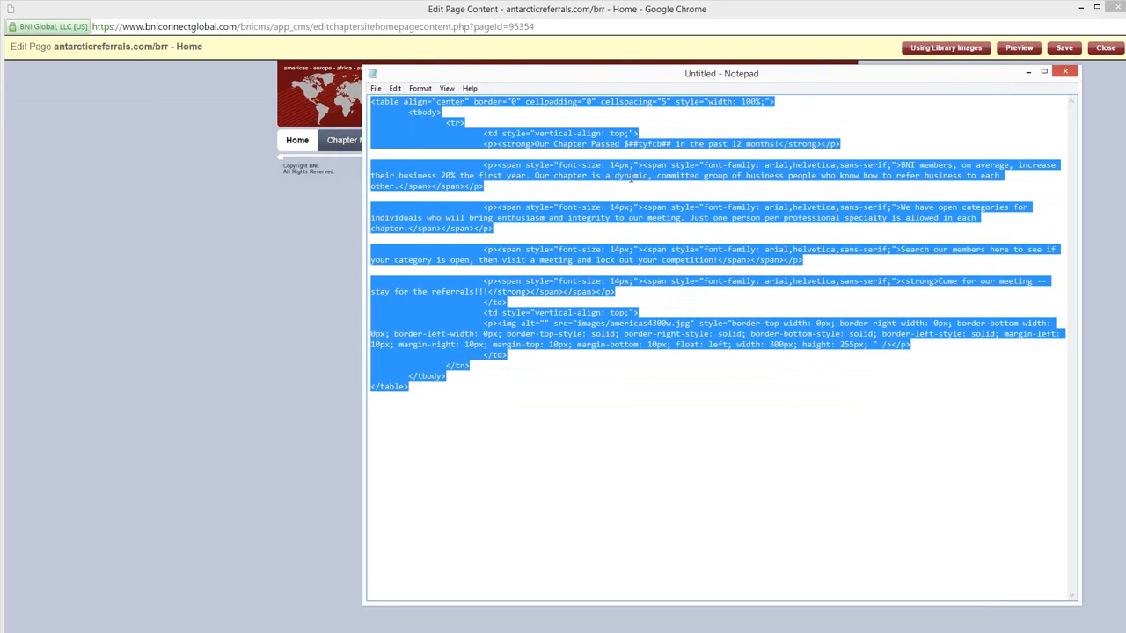
{"action": "right_click", "coordinate": [631, 179]}
{"action": "left_click", "coordinate": [674, 215]}
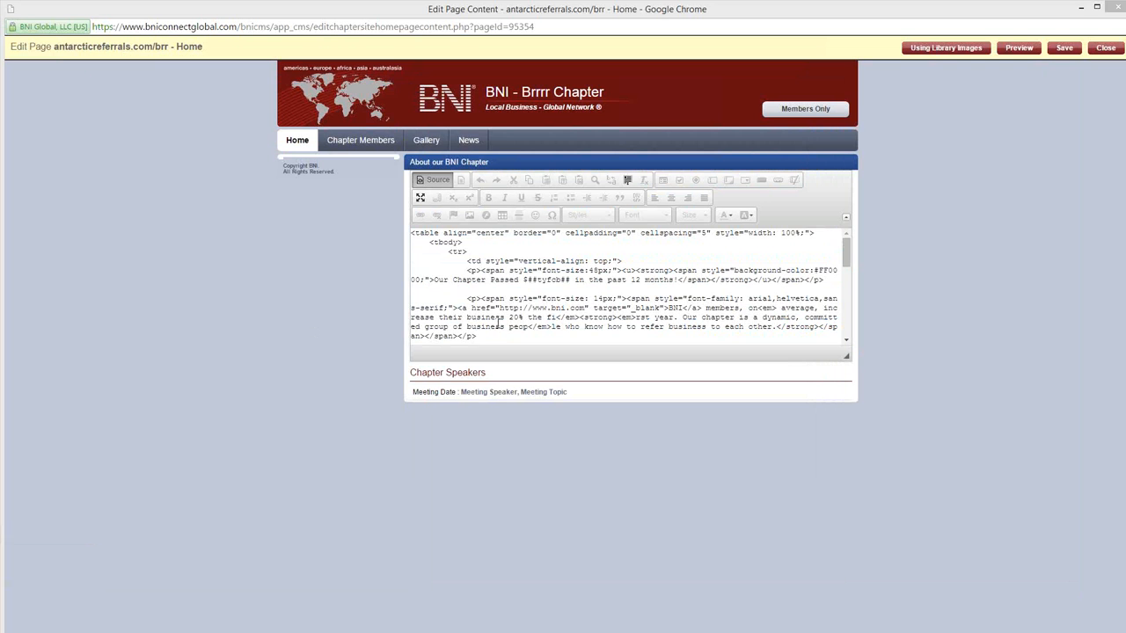
{"action": "key", "text": "ctrl+a"}
{"action": "key", "text": "ctrl+v"}
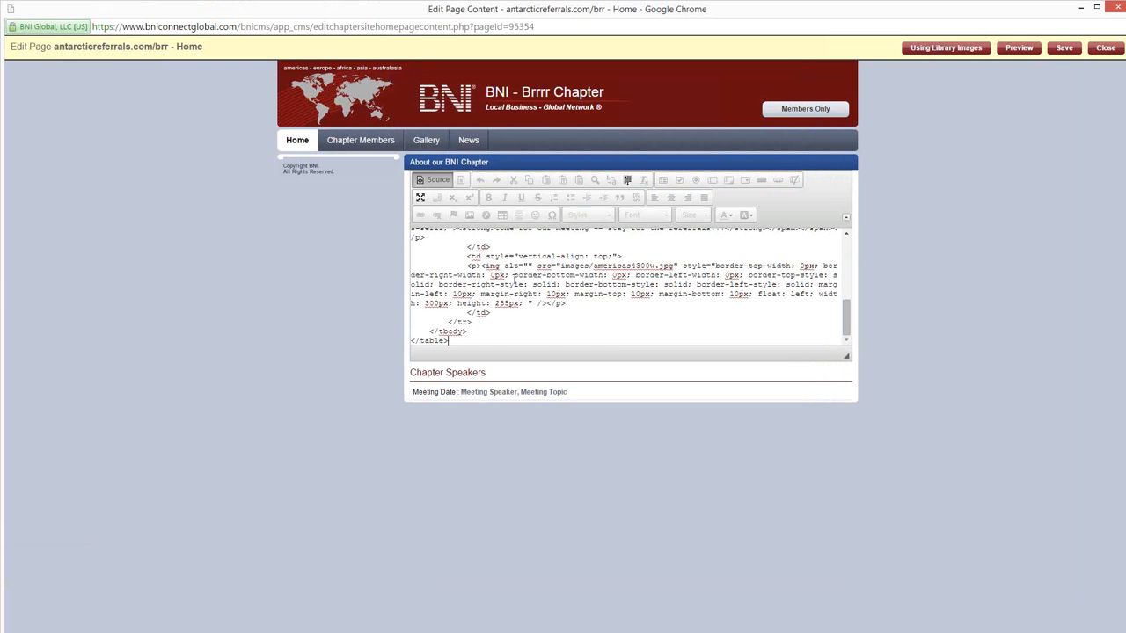
{"action": "left_click", "coordinate": [437, 180]}
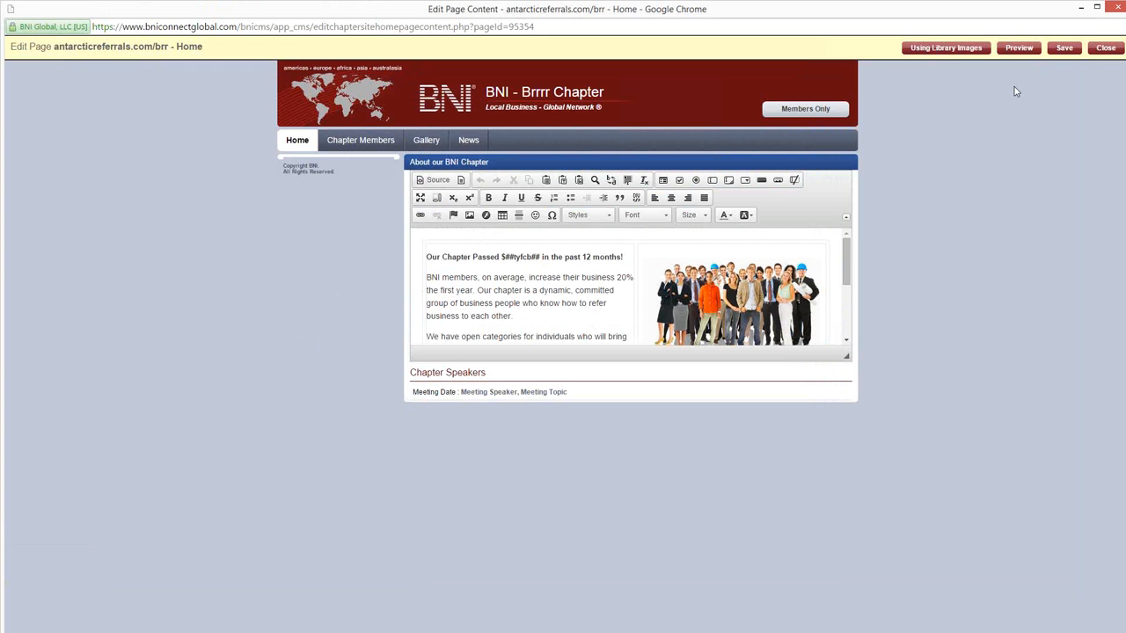
{"action": "mouse_move", "coordinate": [847, 259]}
{"action": "left_mouse_down"}
{"action": "mouse_move", "coordinate": [852, 324]}
{"action": "mouse_move", "coordinate": [848, 251]}
{"action": "left_mouse_up"}
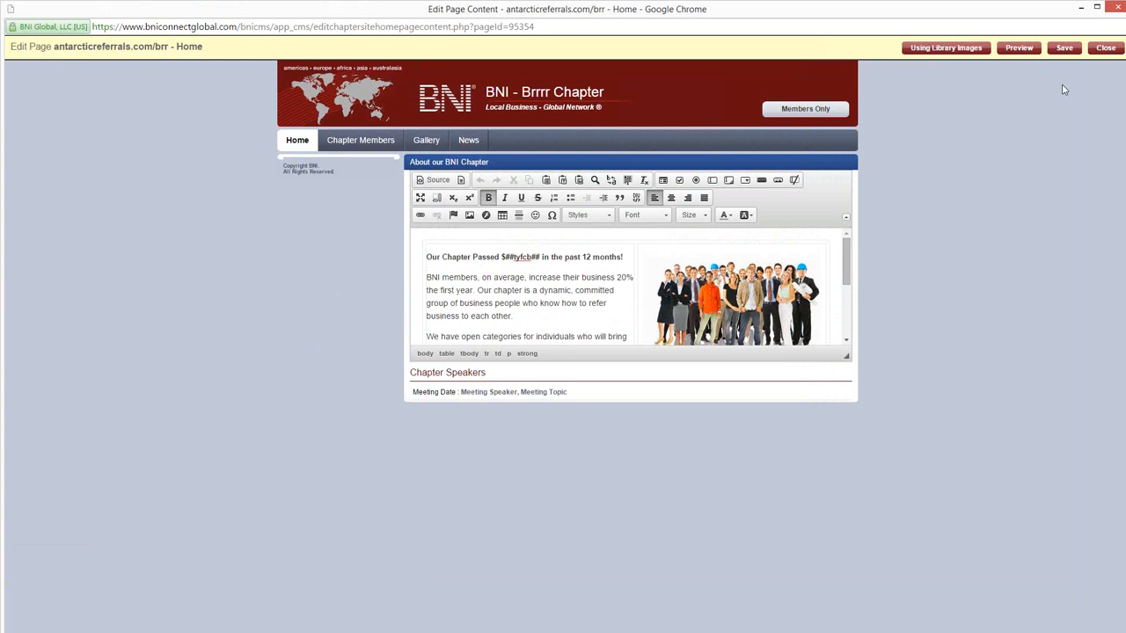
Step: Save the restored Home page content, close the page editor, and publish the chapter website
{"action": "left_click", "coordinate": [1065, 50]}
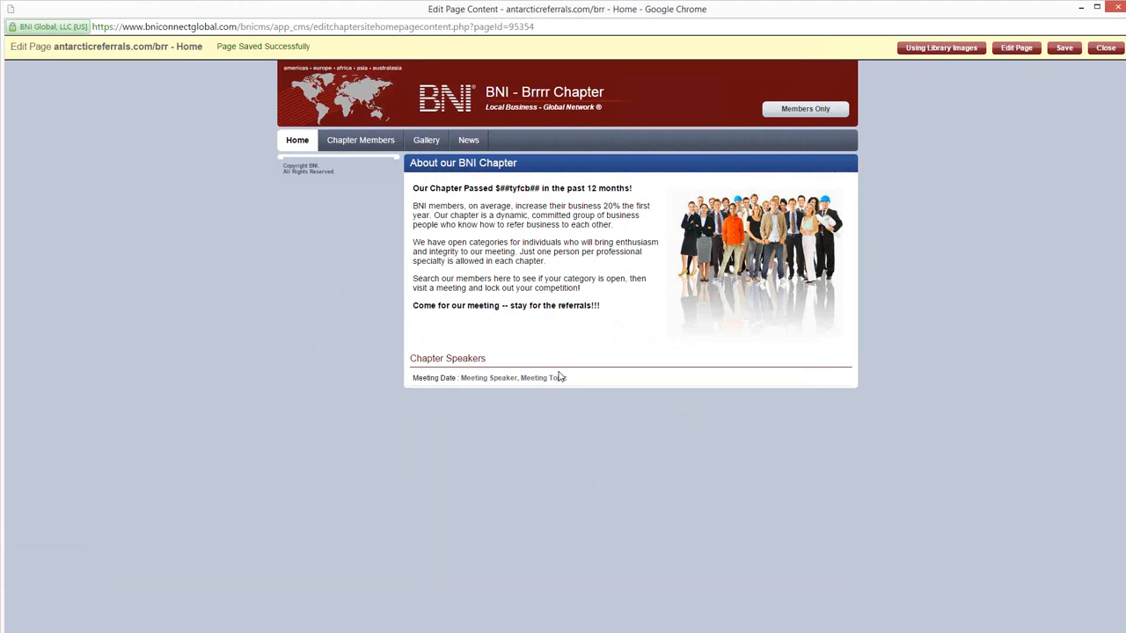
{"action": "left_click", "coordinate": [1106, 48]}
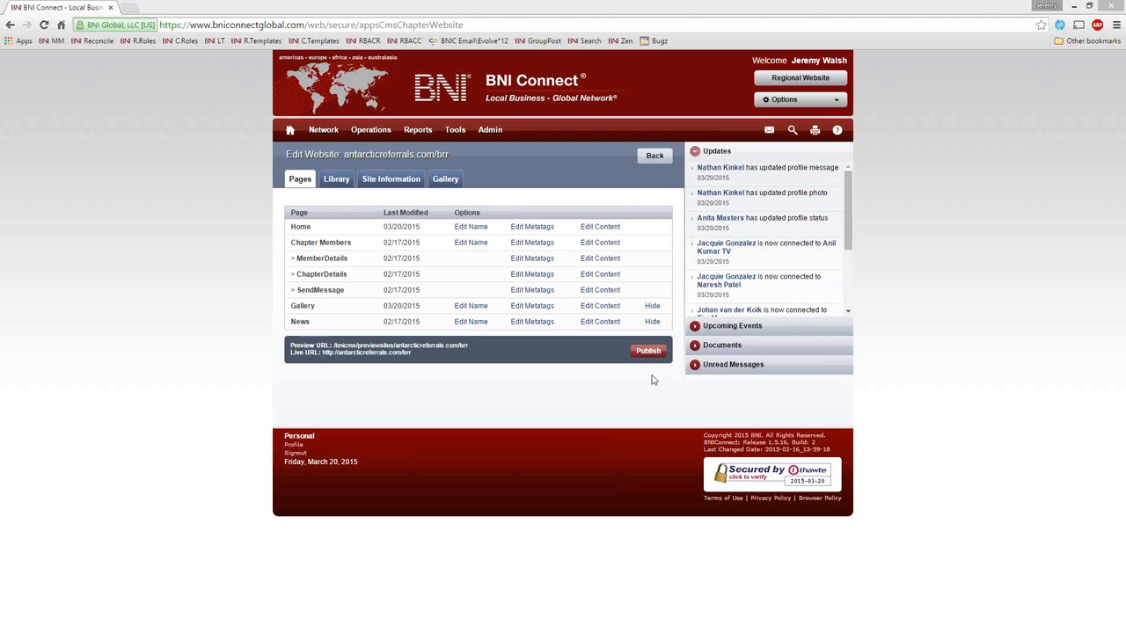
{"action": "left_click", "coordinate": [649, 351]}
Step: Open the BNI Connect YouTube channel at youtube.com/bniconnectglobal in a new browser tab
{"action": "left_click", "coordinate": [138, 12]}
{"action": "type", "text": "youtube.com/bniconnectglobal"}
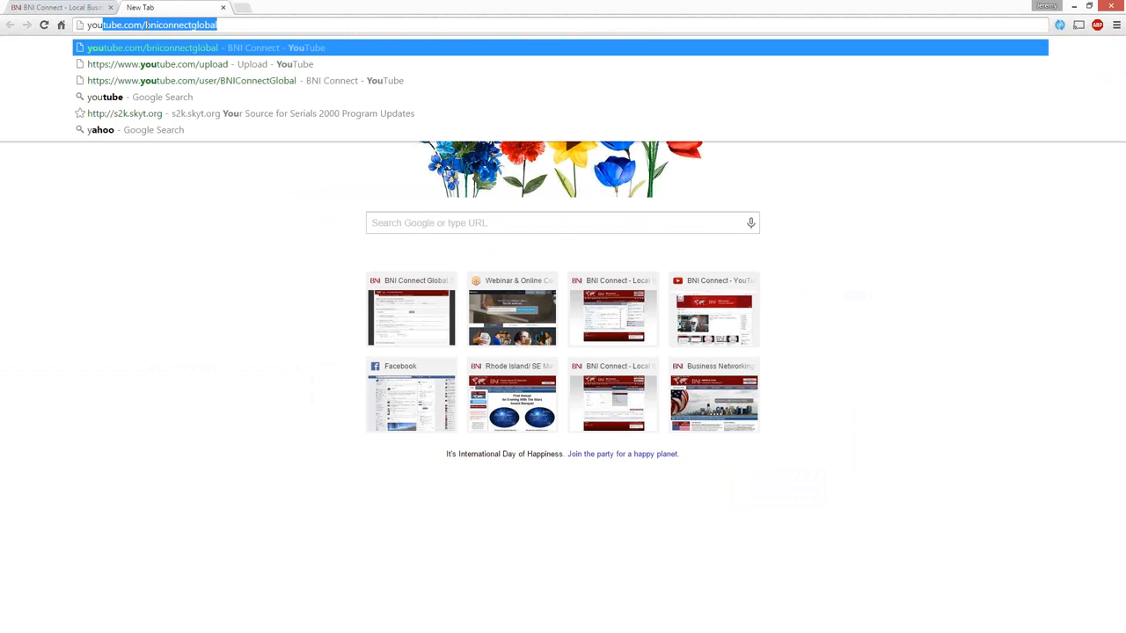
{"action": "left_click", "coordinate": [146, 24]}
{"action": "key", "text": "Return"}
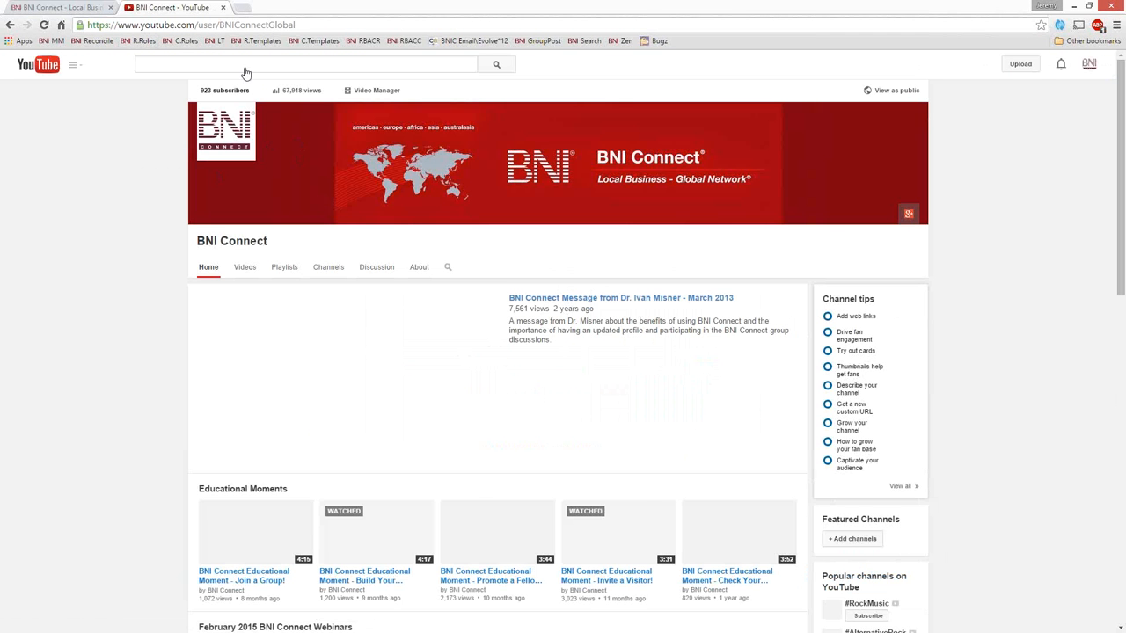
Step: Examine the educational moments and the monthly webinar recordings on the BNI Connect YouTube channel
{"action": "scroll", "coordinate": [103, 341], "scroll_direction": "down", "scroll_amount": 1}
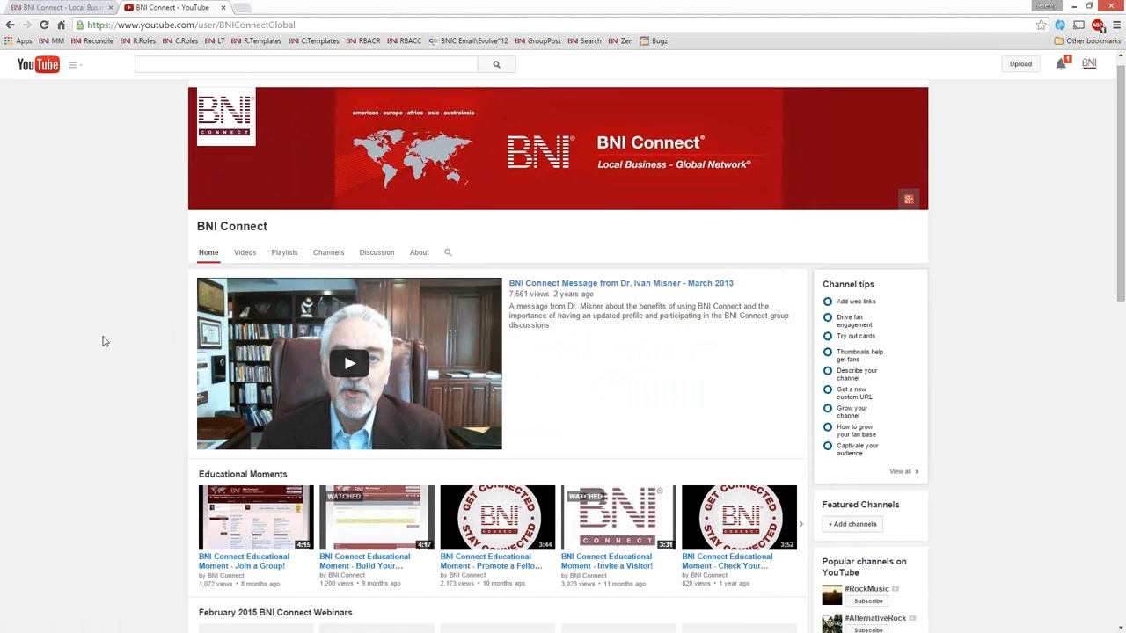
{"action": "scroll", "coordinate": [103, 341], "scroll_direction": "down", "scroll_amount": 1}
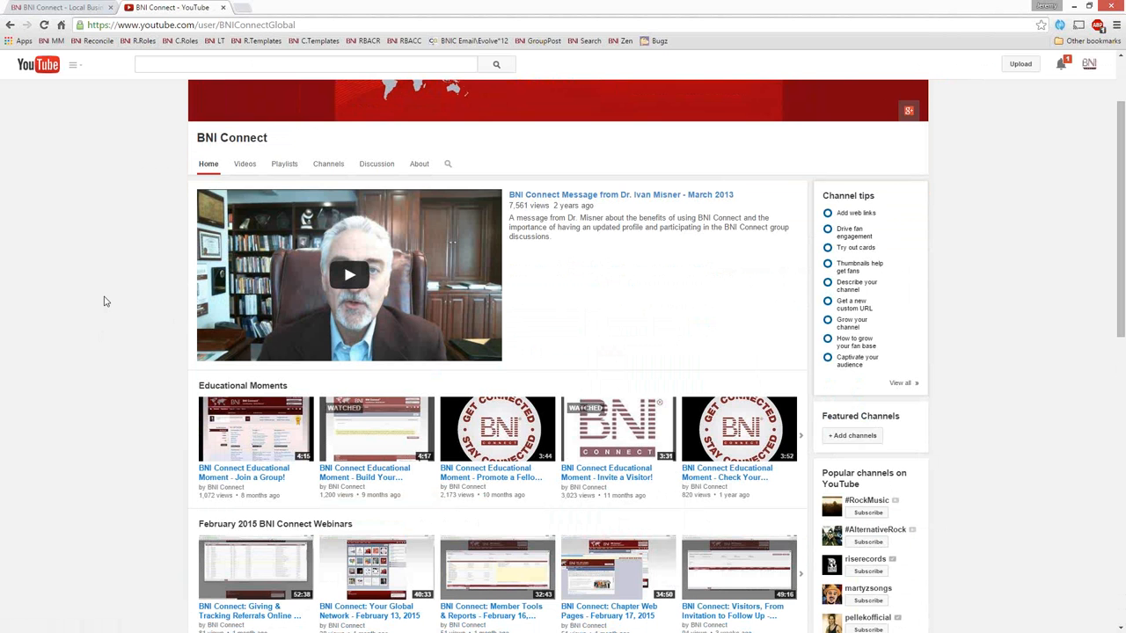
{"action": "scroll", "coordinate": [103, 301], "scroll_direction": "down", "scroll_amount": 3}
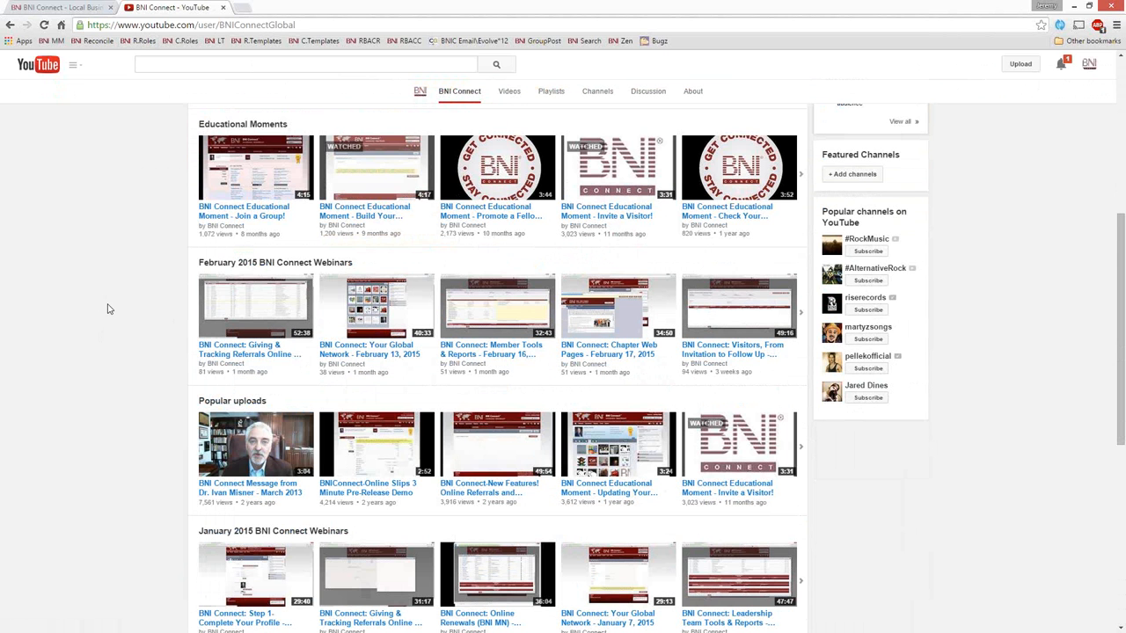
{"action": "scroll", "coordinate": [106, 305], "scroll_direction": "up", "scroll_amount": 2}
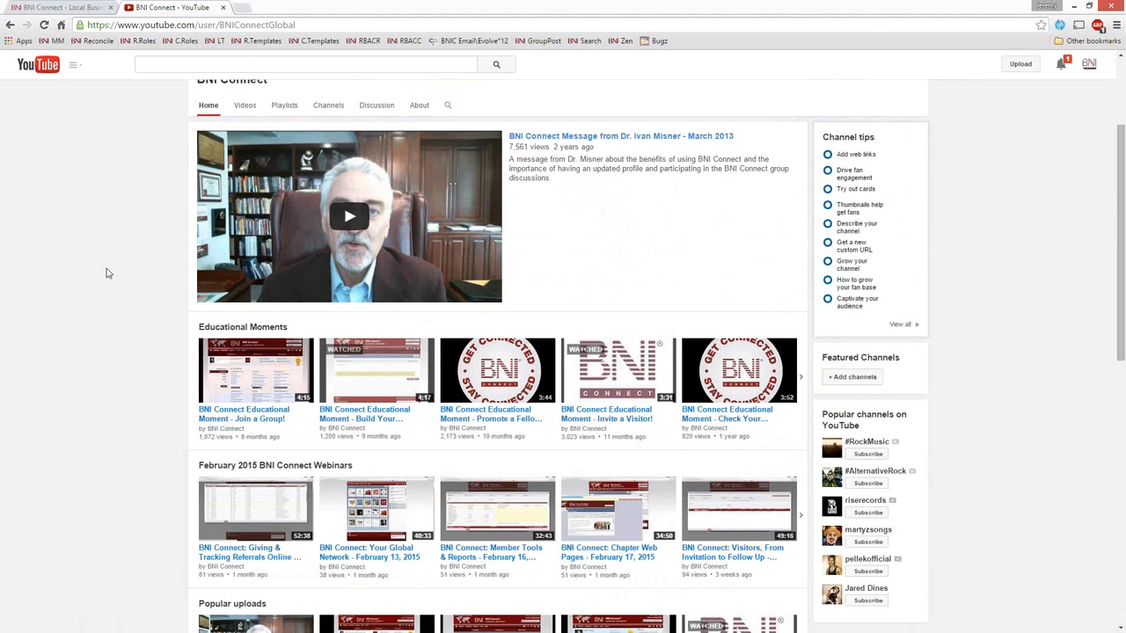
{"action": "scroll", "coordinate": [104, 272], "scroll_direction": "up", "scroll_amount": 2}
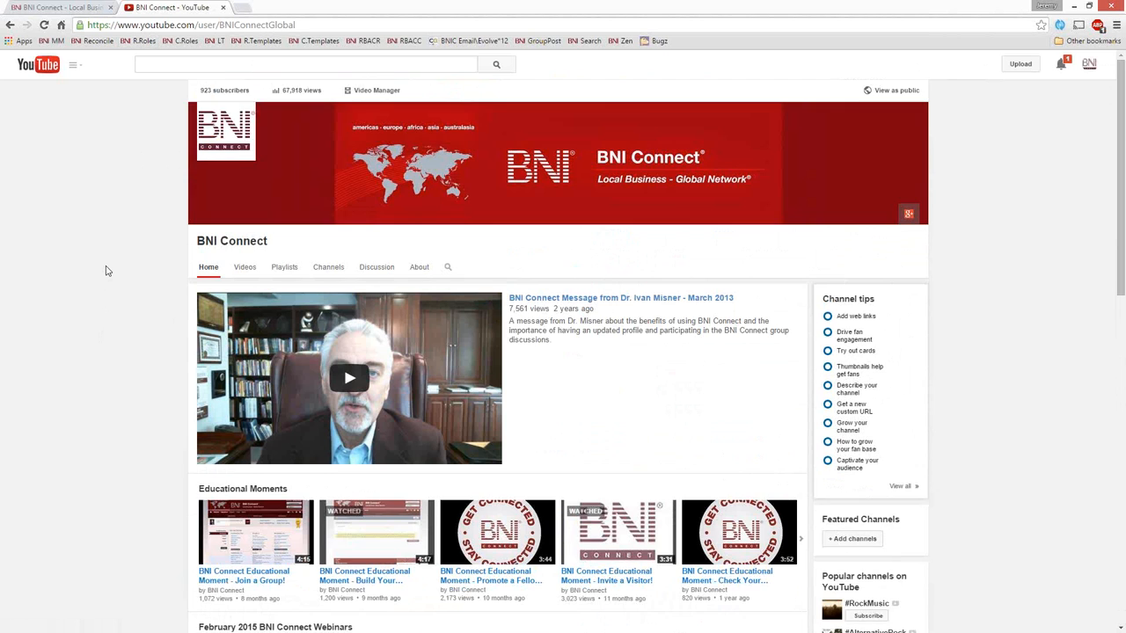
{"action": "scroll", "coordinate": [105, 270], "scroll_direction": "down", "scroll_amount": 1}
{"action": "scroll", "coordinate": [154, 264], "scroll_direction": "down", "scroll_amount": 2}
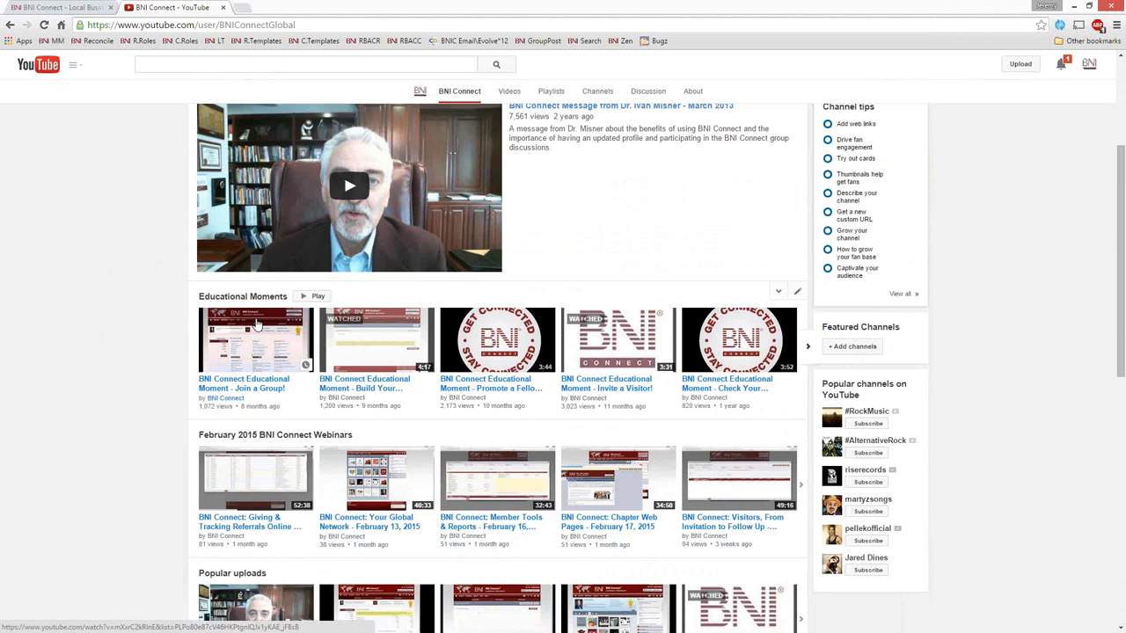
{"action": "scroll", "coordinate": [263, 226], "scroll_direction": "up", "scroll_amount": 1}
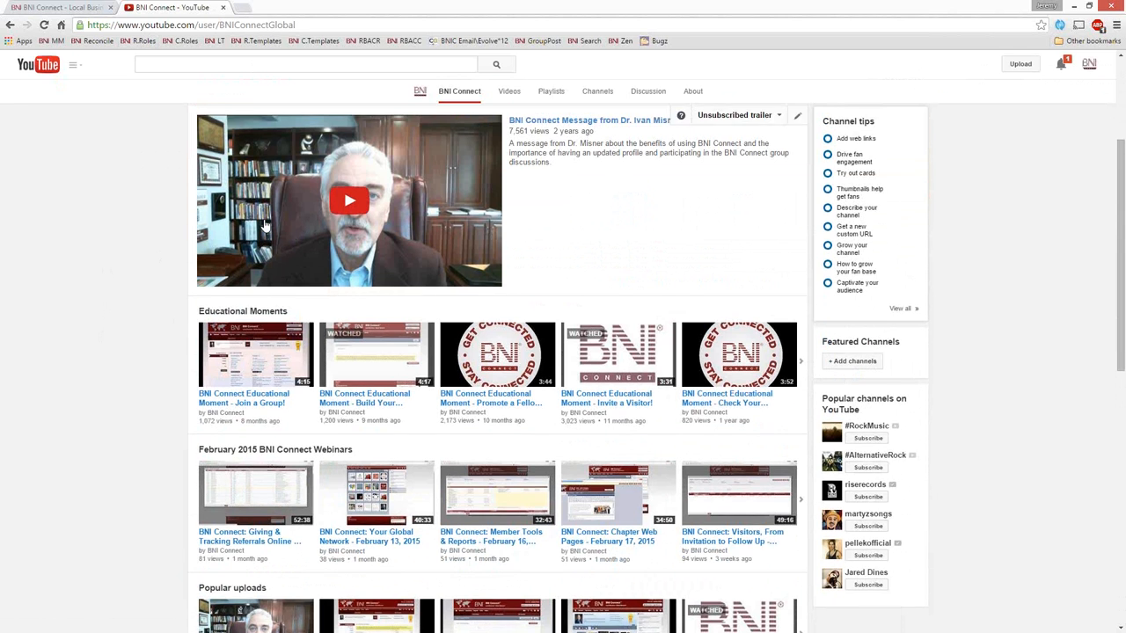
{"action": "scroll", "coordinate": [264, 226], "scroll_direction": "up", "scroll_amount": 2}
Step: Go to facebook.com/bniconnectglobal and look through the posts on the BNI Connect Global page
{"action": "left_click", "coordinate": [293, 25]}
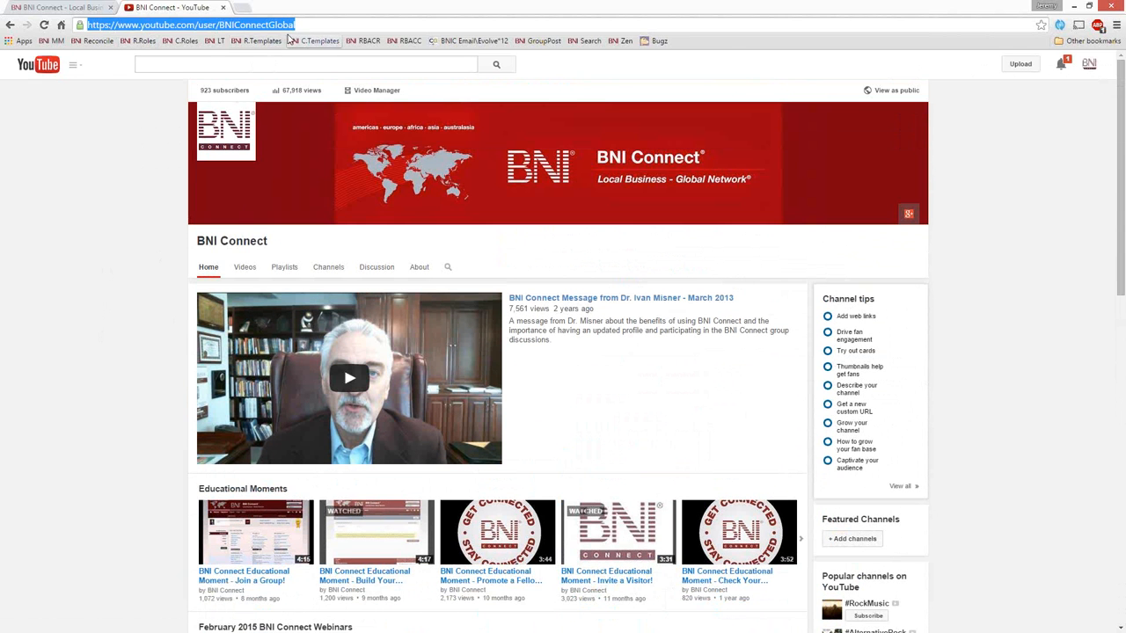
{"action": "type", "text": "face"}
{"action": "key", "text": "Down"}
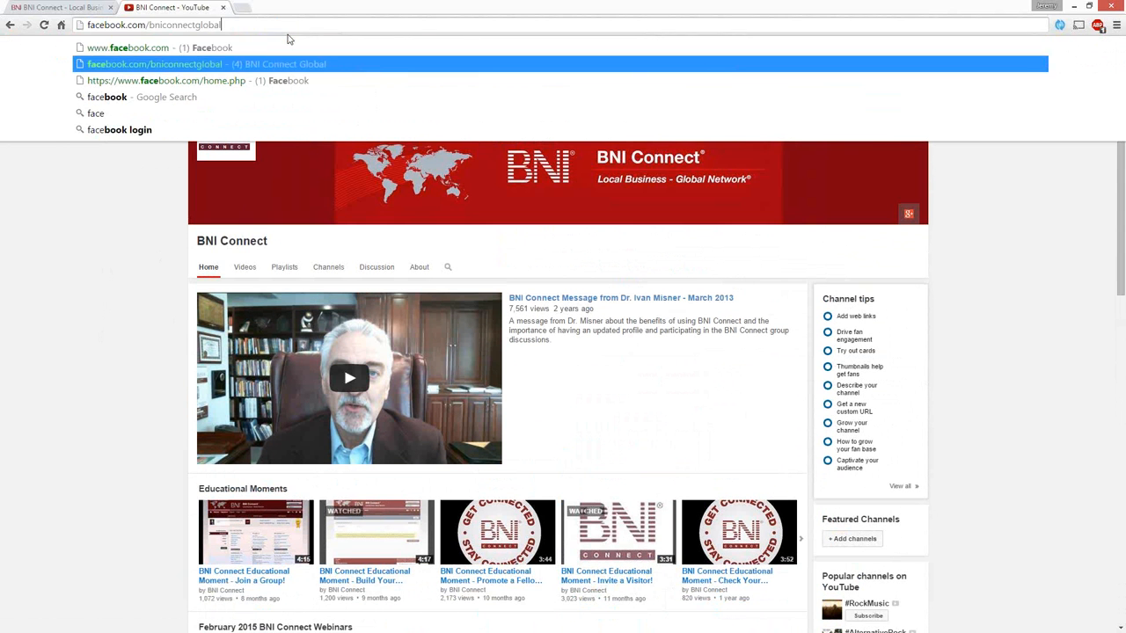
{"action": "key", "text": "Return"}
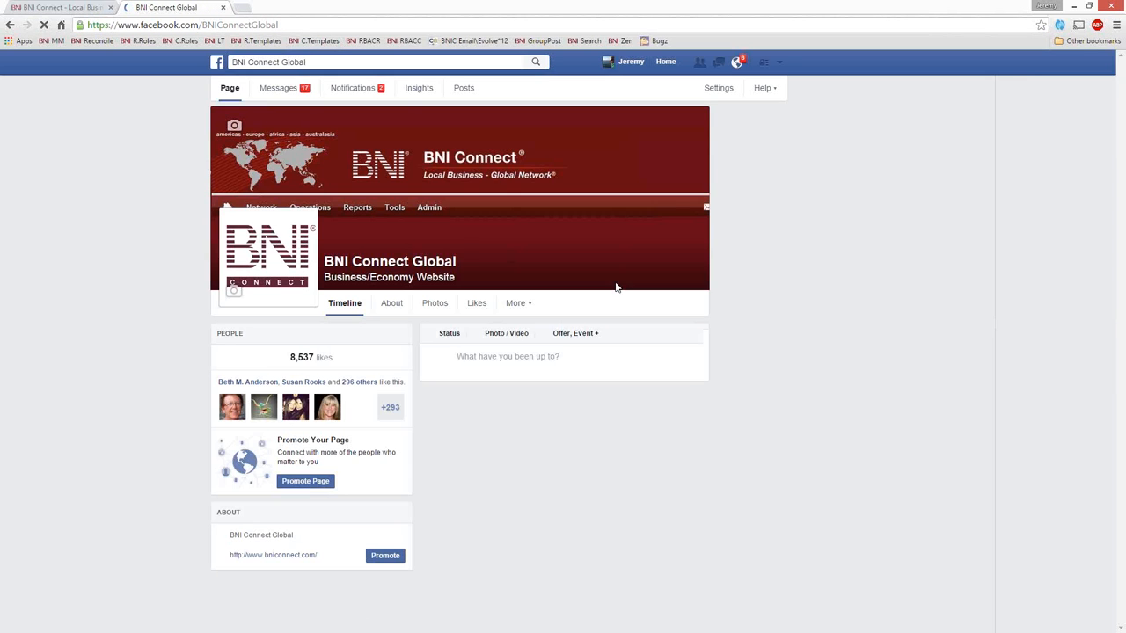
{"action": "scroll", "coordinate": [819, 410], "scroll_direction": "down", "scroll_amount": 2}
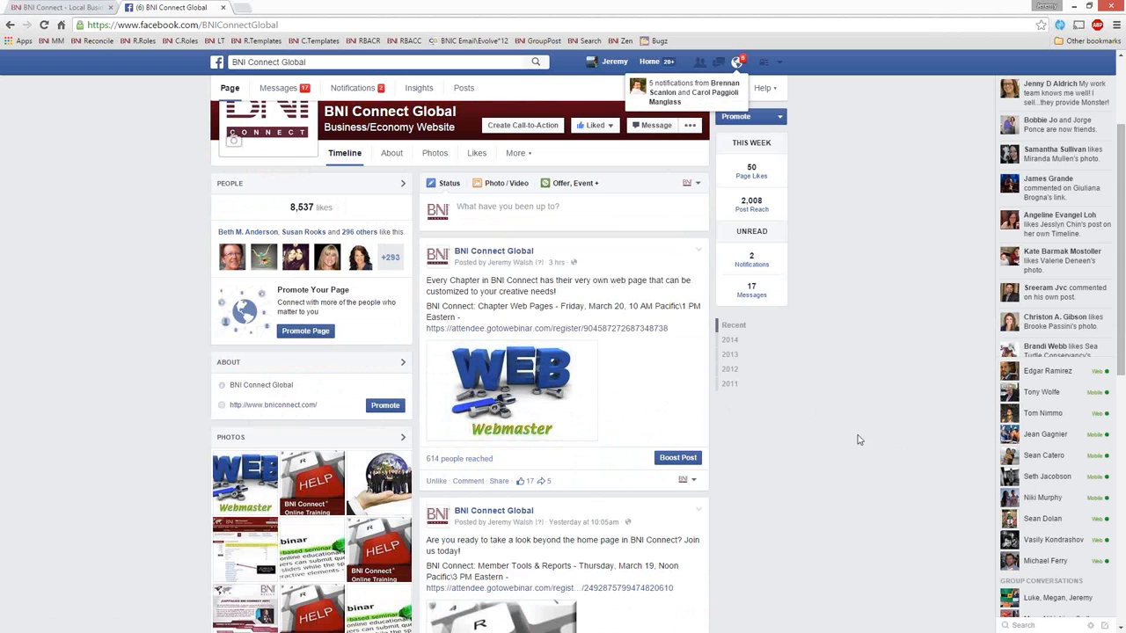
{"action": "scroll", "coordinate": [861, 440], "scroll_direction": "up", "scroll_amount": 2}
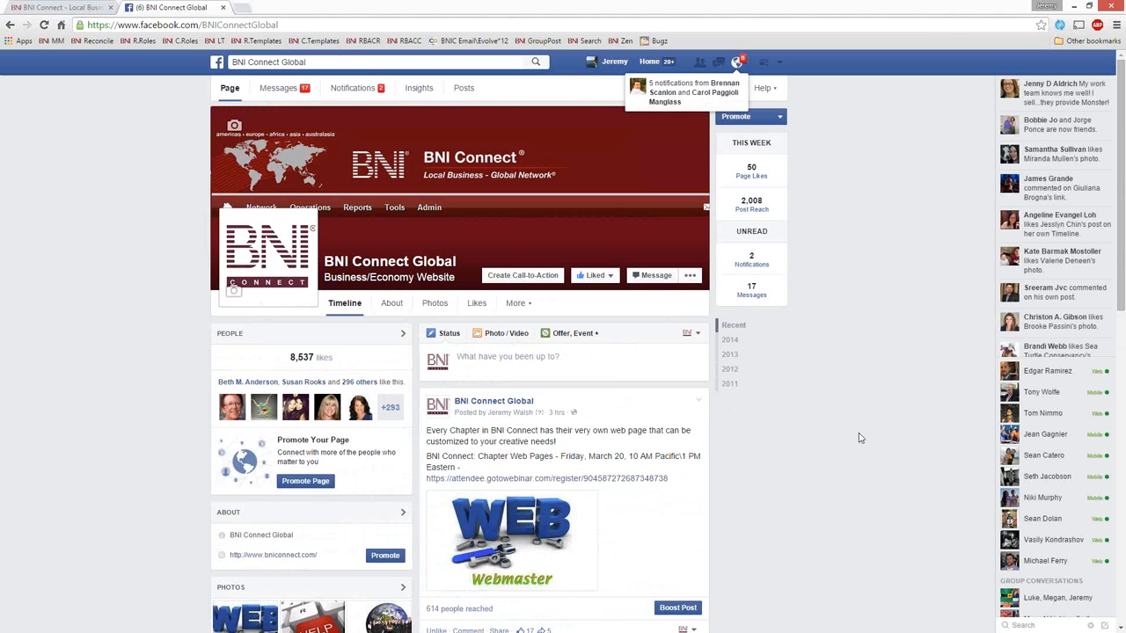
Step: Go to support.bniconnect.com/home, find the "Visitors from Invitation to Follow Up" webinar among the upcoming webinars, and close the support site
{"action": "left_click", "coordinate": [185, 24]}
{"action": "type", "text": "supp"}
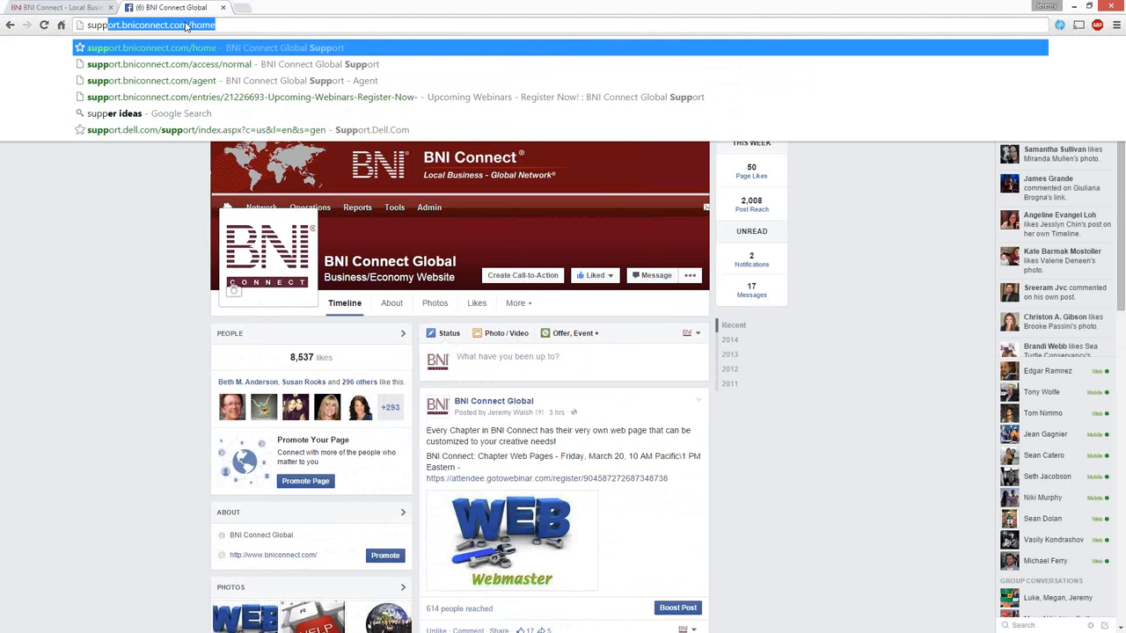
{"action": "key", "text": "Return"}
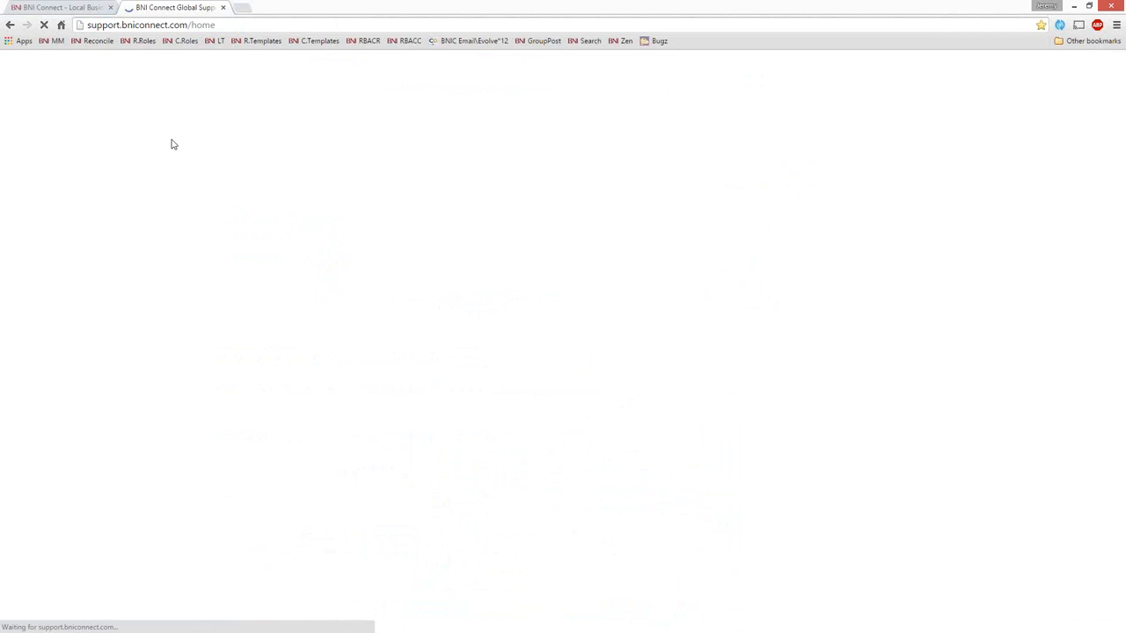
{"action": "scroll", "coordinate": [691, 355], "scroll_direction": "down", "scroll_amount": 2}
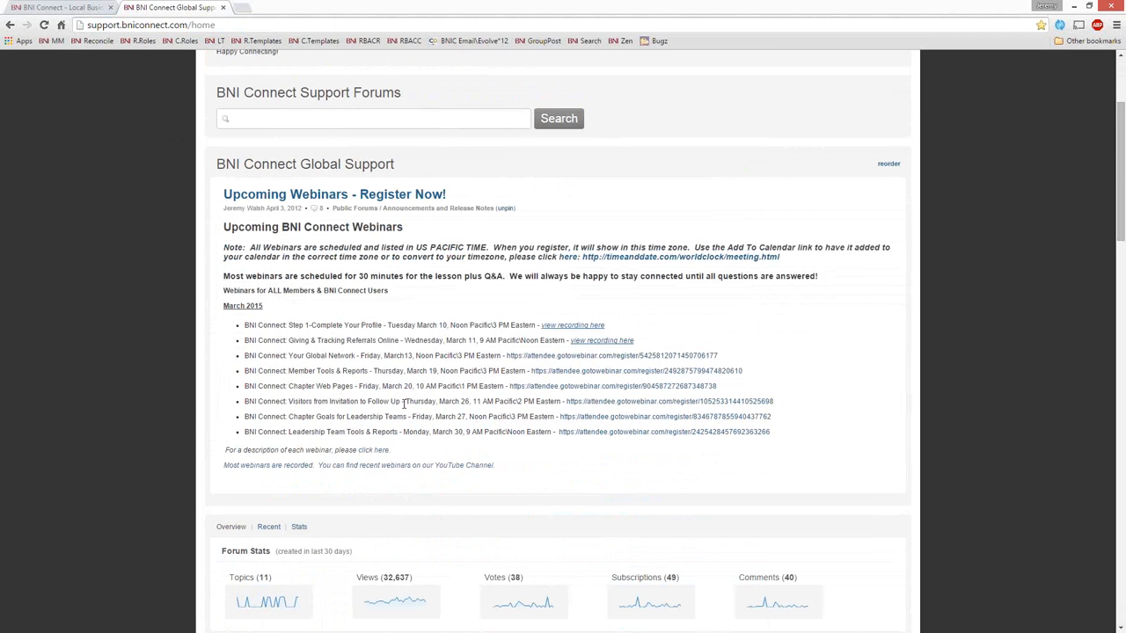
{"action": "left_click_drag", "start_coordinate": [403, 401], "coordinate": [244, 402]}
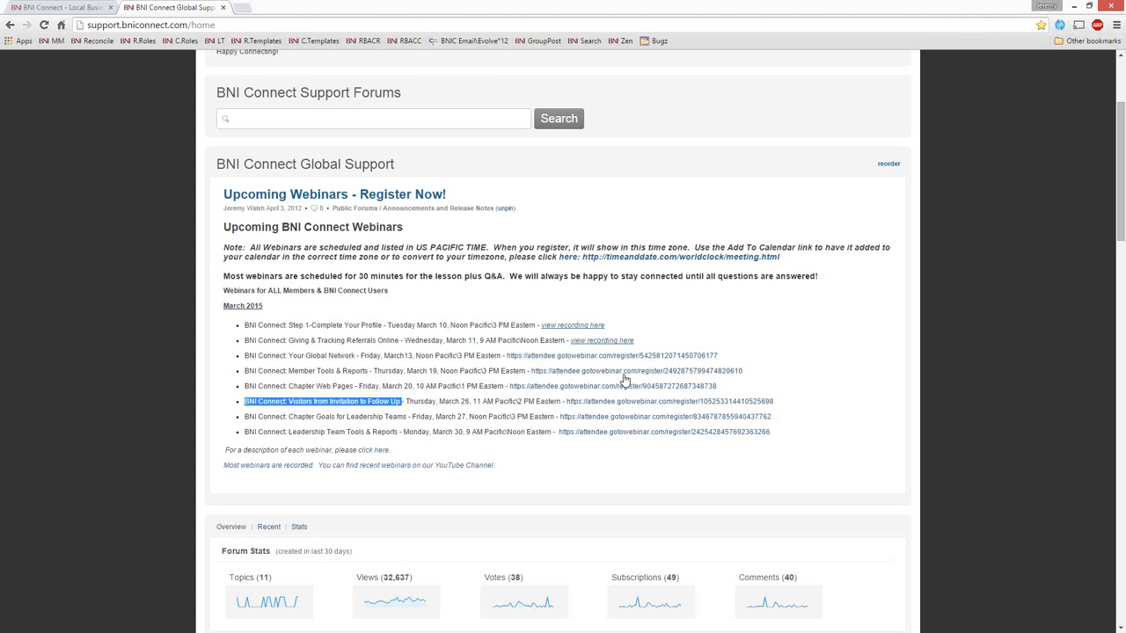
{"action": "left_click", "coordinate": [224, 8]}
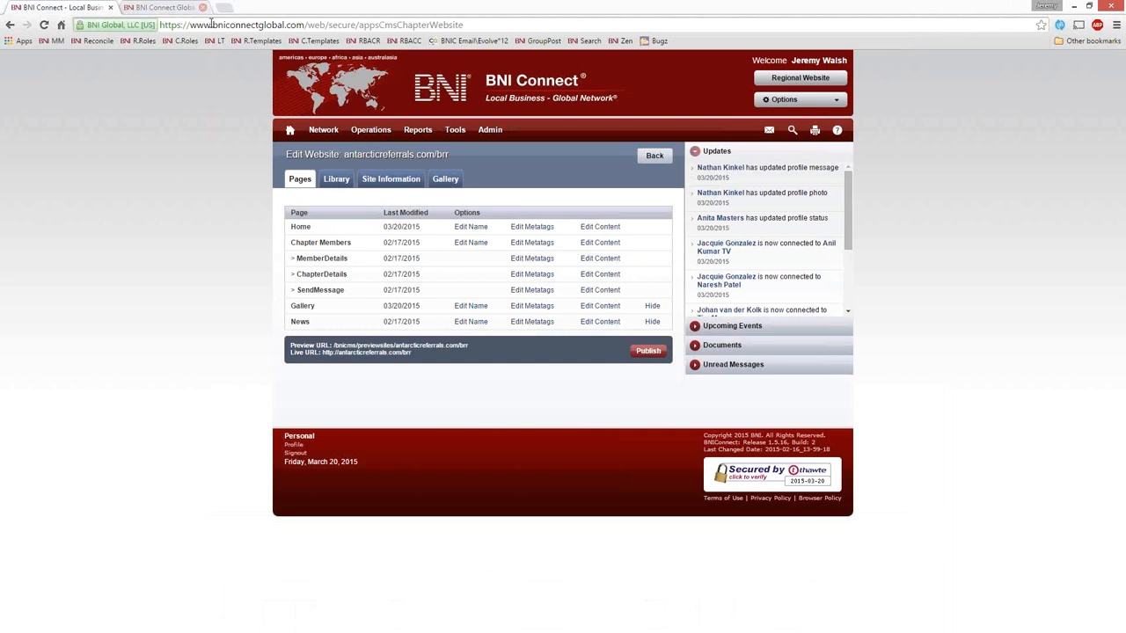
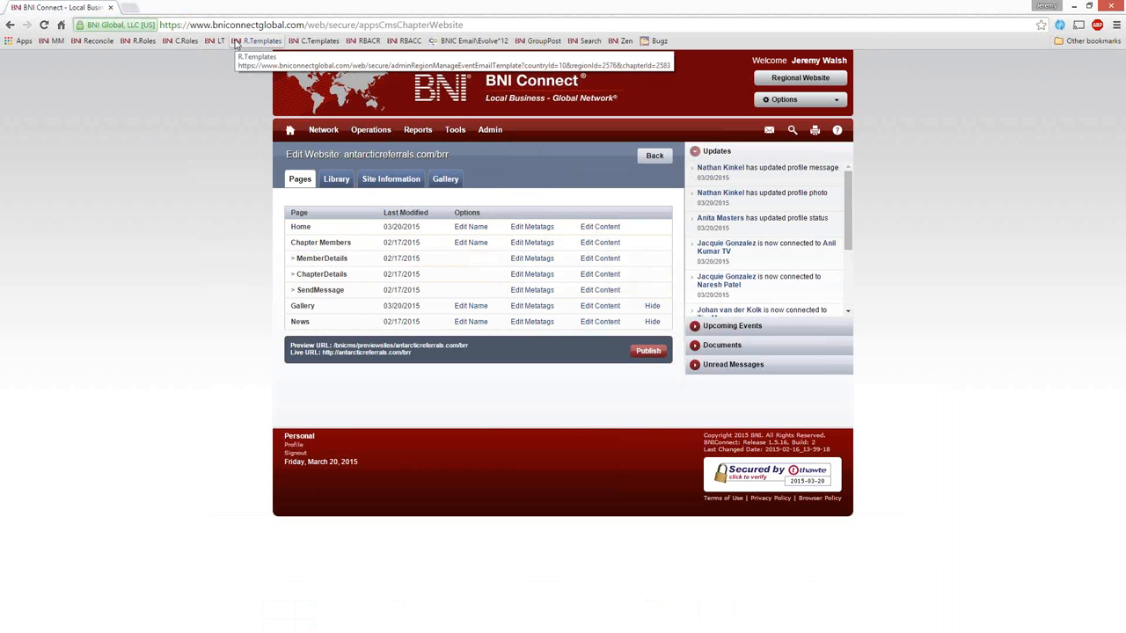
Step: Open the BNI Connect YouTube channel at youtube.com/bniconnectglobal in a new browser tab
{"action": "left_click", "coordinate": [129, 10]}
{"action": "type", "text": "bniconnect.com"}
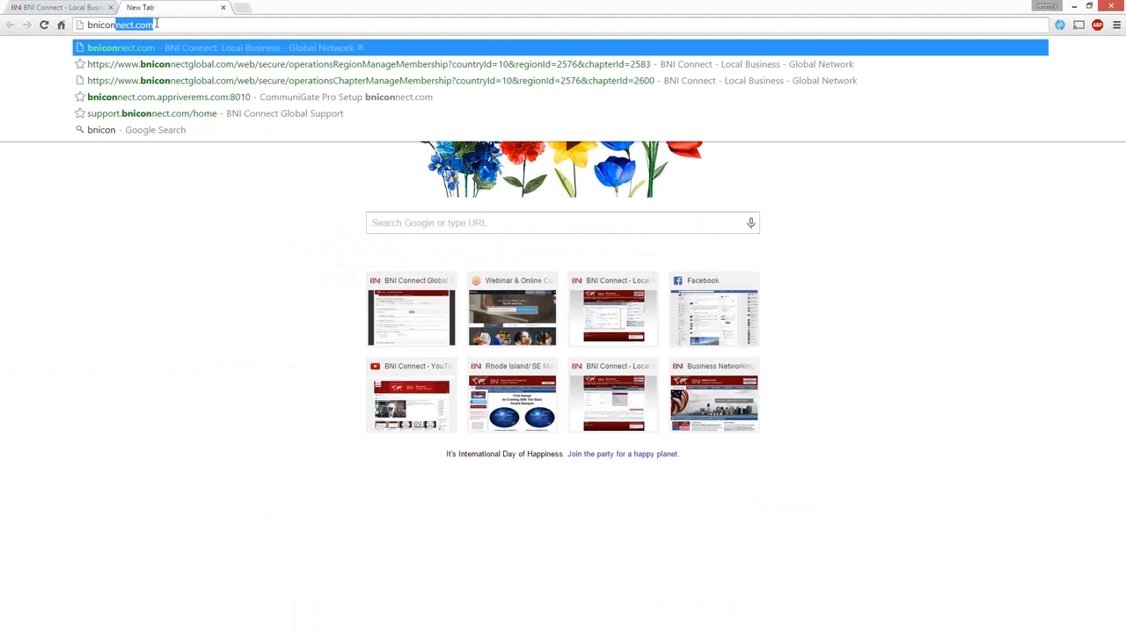
{"action": "key", "text": "Down"}
{"action": "key", "text": "Up"}
{"action": "key", "text": "BackSpace"}
{"action": "key", "text": "BackSpace"}
{"action": "key", "text": "BackSpace"}
{"action": "key", "text": "BackSpace"}
{"action": "key", "text": "BackSpace"}
{"action": "key", "text": "BackSpace"}
{"action": "key", "text": "BackSpace"}
{"action": "key", "text": "BackSpace"}
{"action": "key", "text": "BackSpace"}
{"action": "key", "text": "BackSpace"}
{"action": "key", "text": "BackSpace"}
{"action": "key", "text": "BackSpace"}
{"action": "key", "text": "BackSpace"}
{"action": "key", "text": "BackSpace"}
{"action": "type", "text": "youtube.com/"}
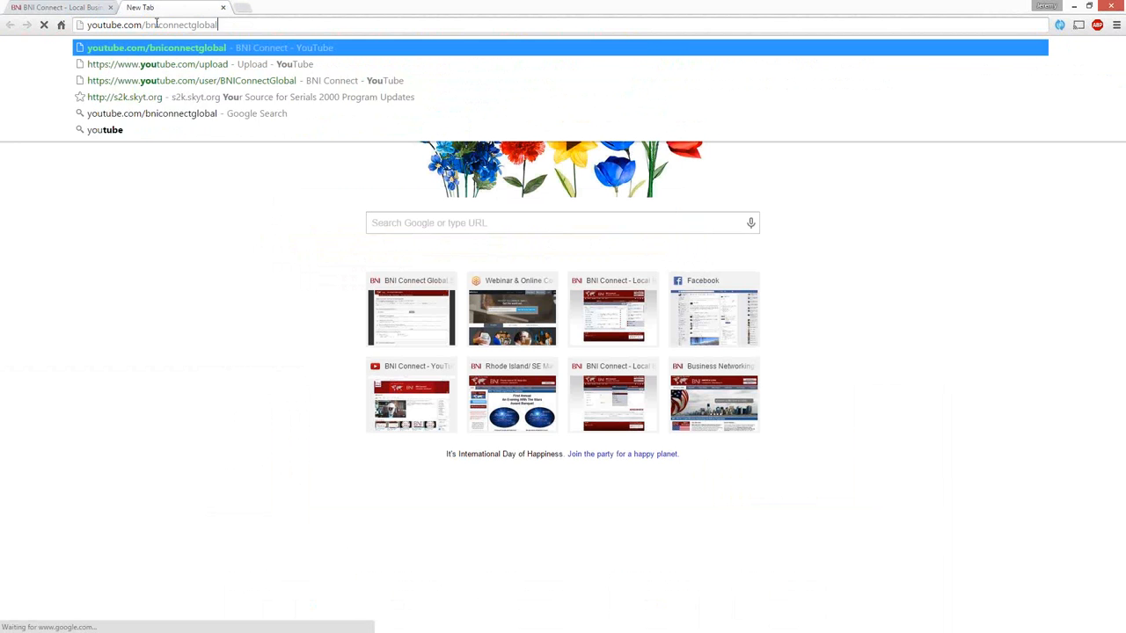
{"action": "key", "text": "Return"}
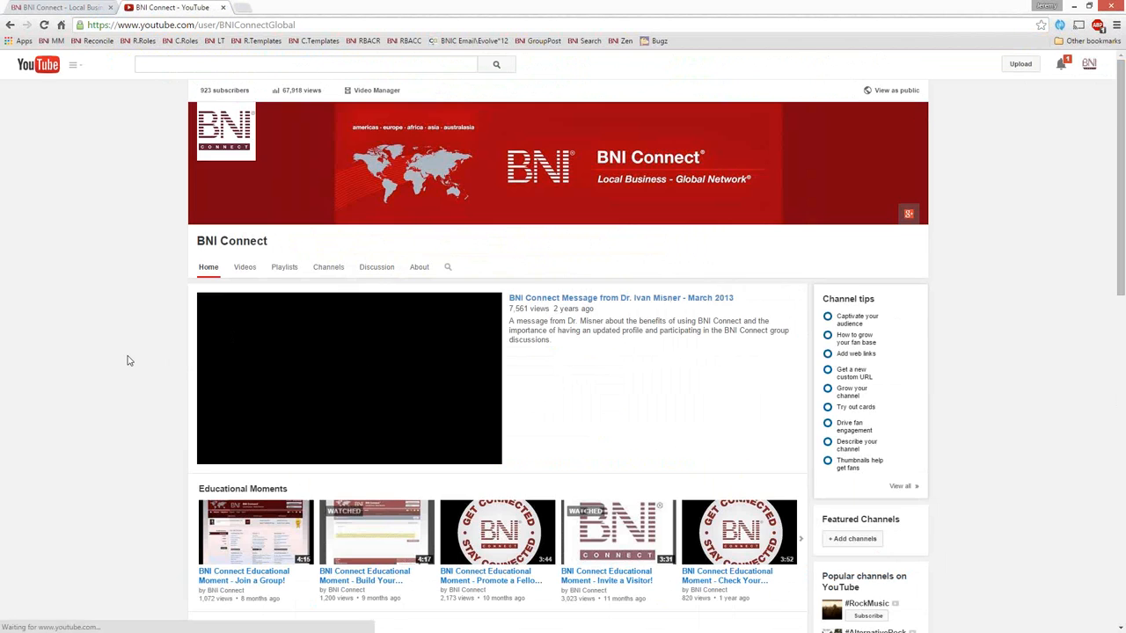
Step: Open the "BNI Connect Educational Moment - Join a Group!" video from the Educational Moments and pause it
{"action": "scroll", "coordinate": [129, 360], "scroll_direction": "down", "scroll_amount": 3}
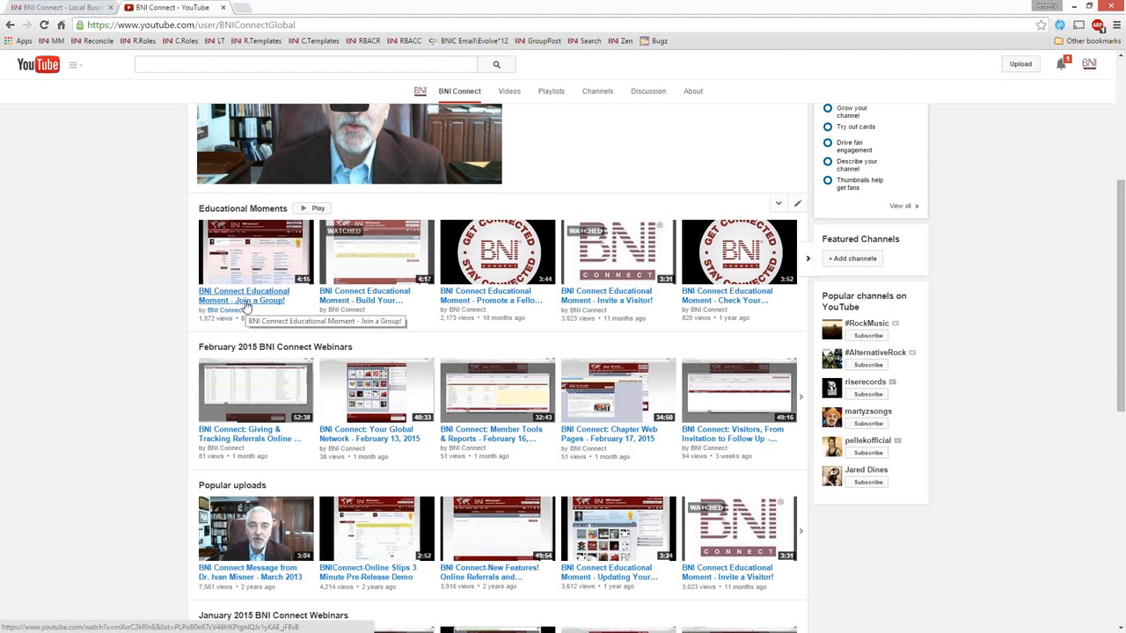
{"action": "left_click", "coordinate": [247, 302]}
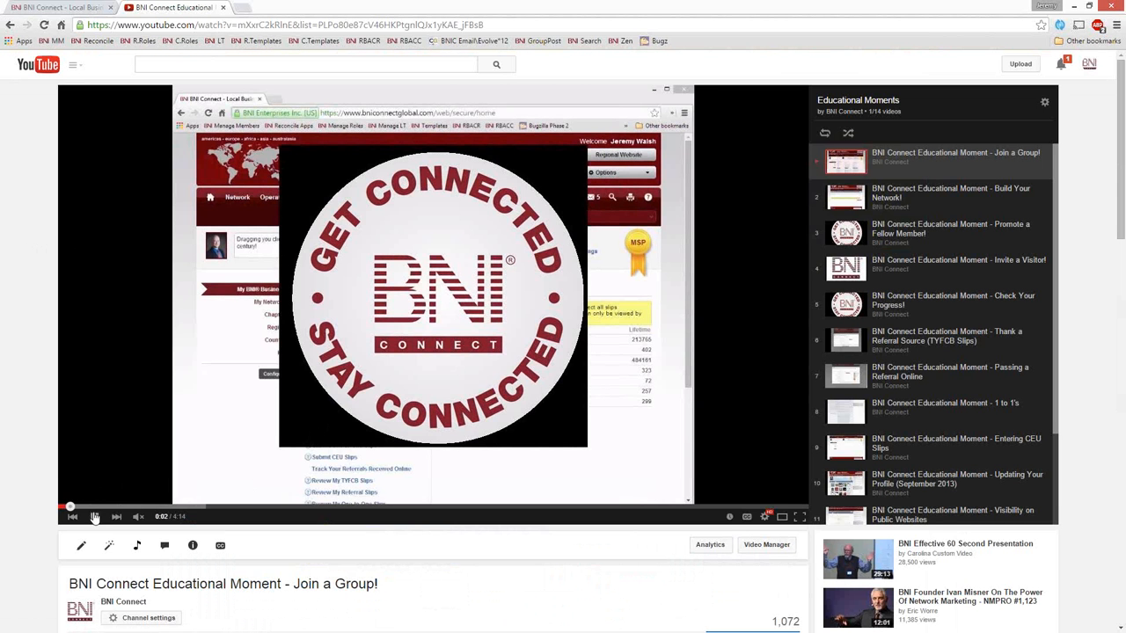
{"action": "left_click", "coordinate": [458, 273]}
Step: Copy the video's iframe embed code, with sharing of the playlist starting from the current video included
{"action": "scroll", "coordinate": [463, 272], "scroll_direction": "down", "scroll_amount": 2}
{"action": "scroll", "coordinate": [440, 271], "scroll_direction": "down", "scroll_amount": 3}
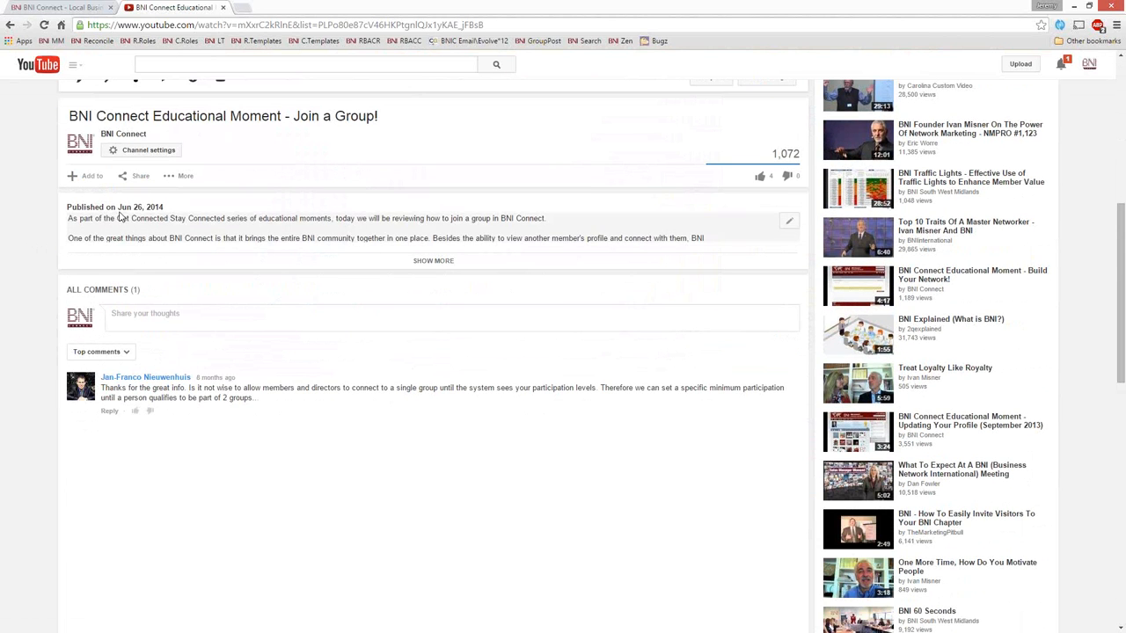
{"action": "left_click", "coordinate": [137, 176]}
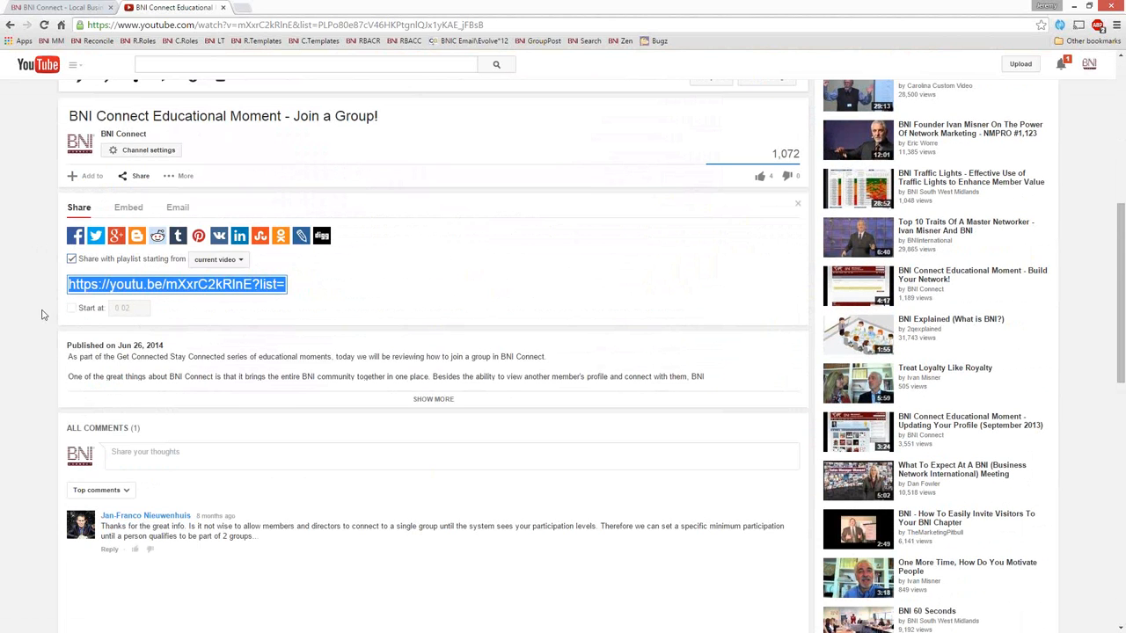
{"action": "left_click", "coordinate": [128, 210]}
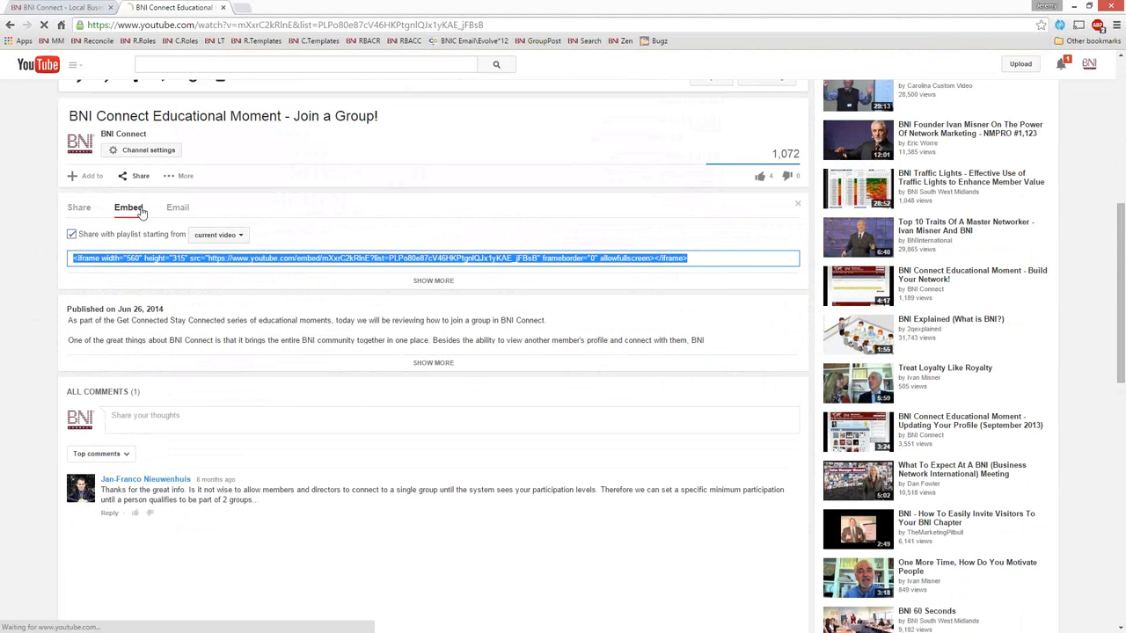
{"action": "left_click", "coordinate": [72, 235]}
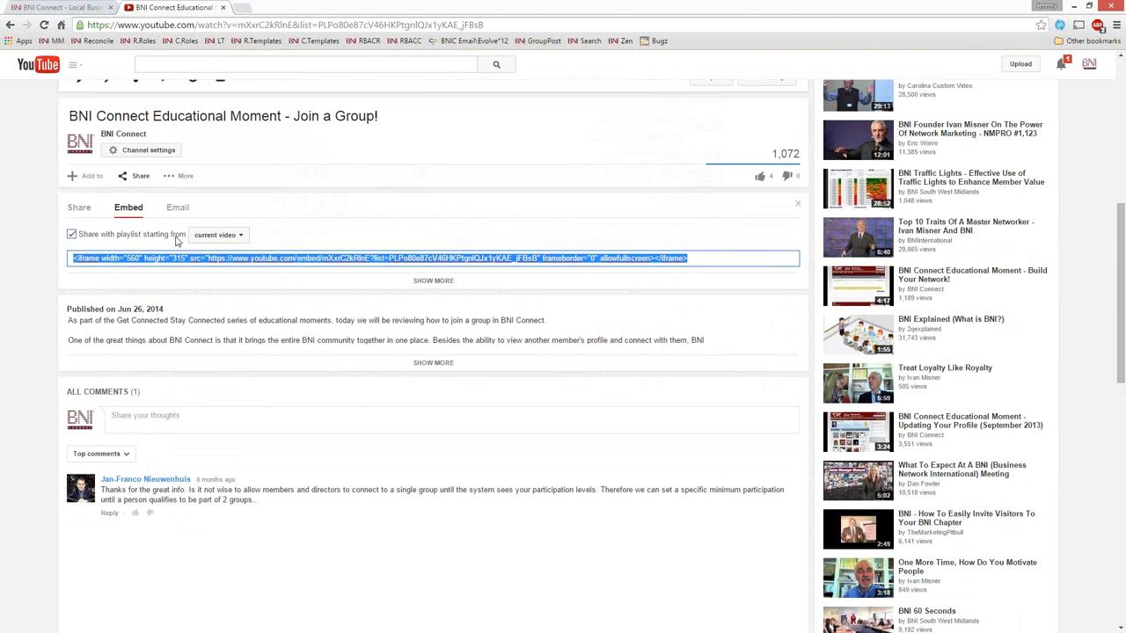
{"action": "right_click", "coordinate": [214, 261]}
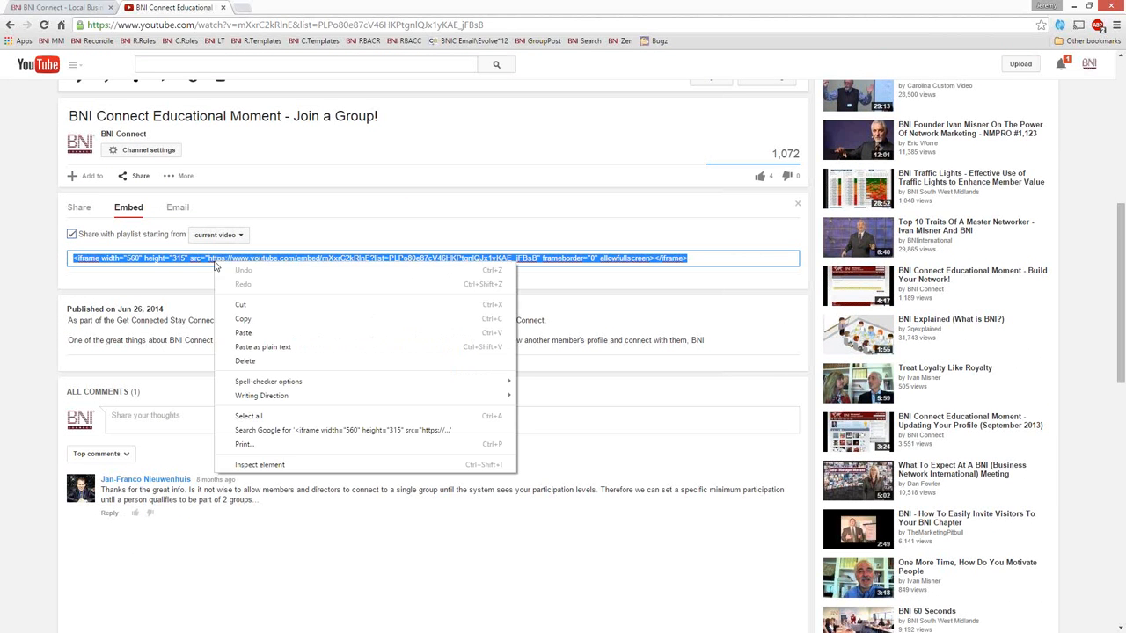
{"action": "left_click", "coordinate": [255, 320]}
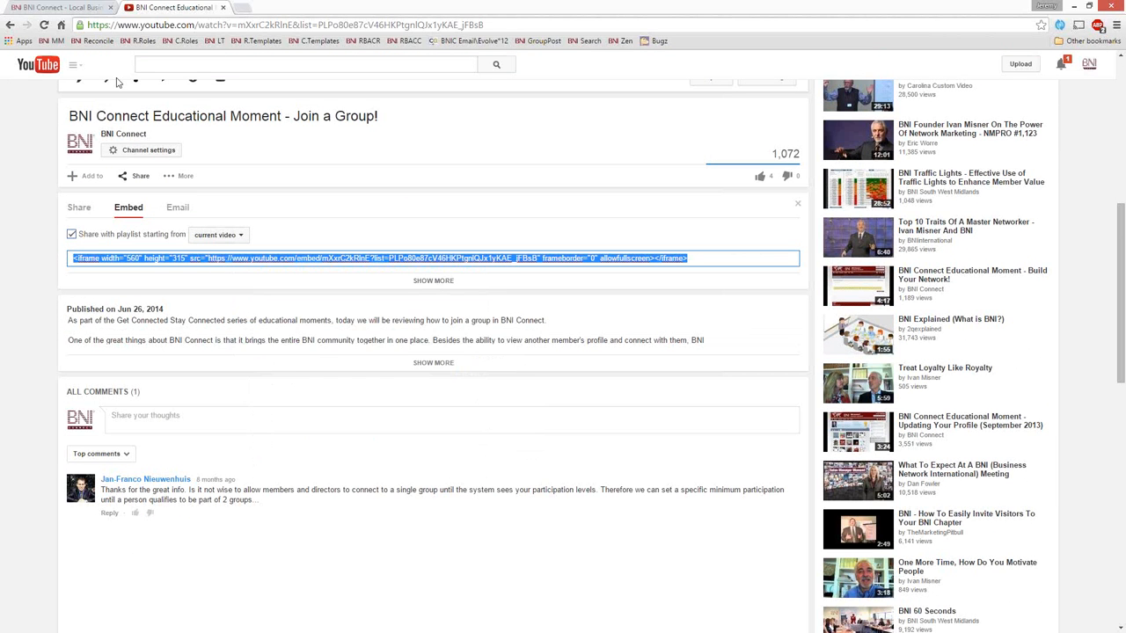
Step: Switch back to BNI Connect, open the Home page's content for editing, and enlarge the editing area to show all its text
{"action": "left_click", "coordinate": [70, 10]}
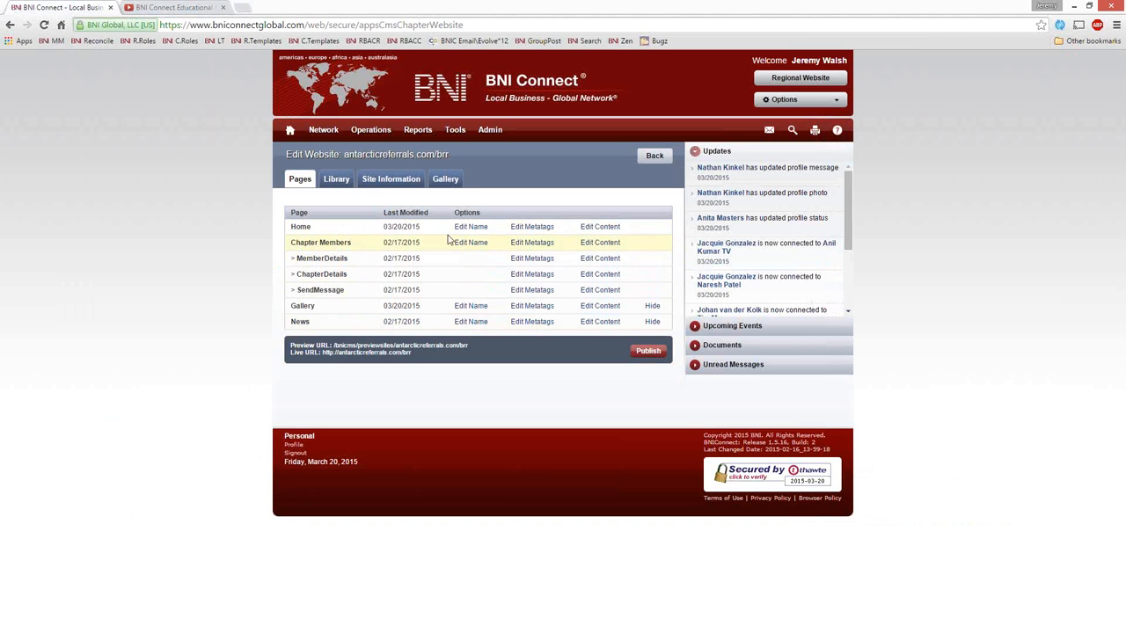
{"action": "left_click", "coordinate": [598, 230]}
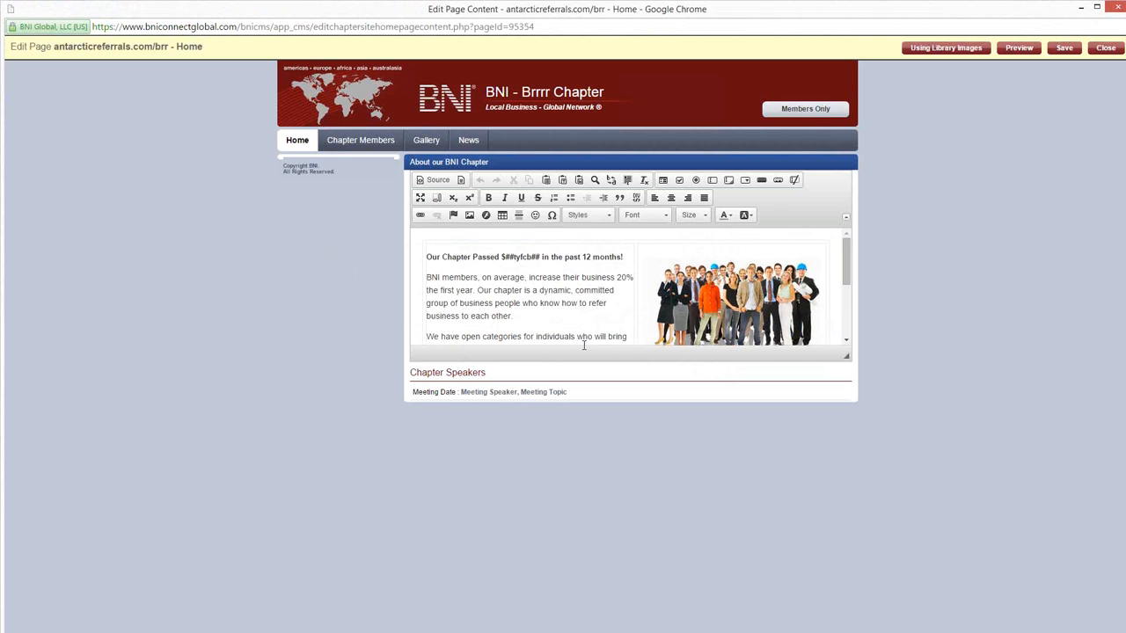
{"action": "scroll", "coordinate": [550, 276], "scroll_direction": "down", "scroll_amount": 5}
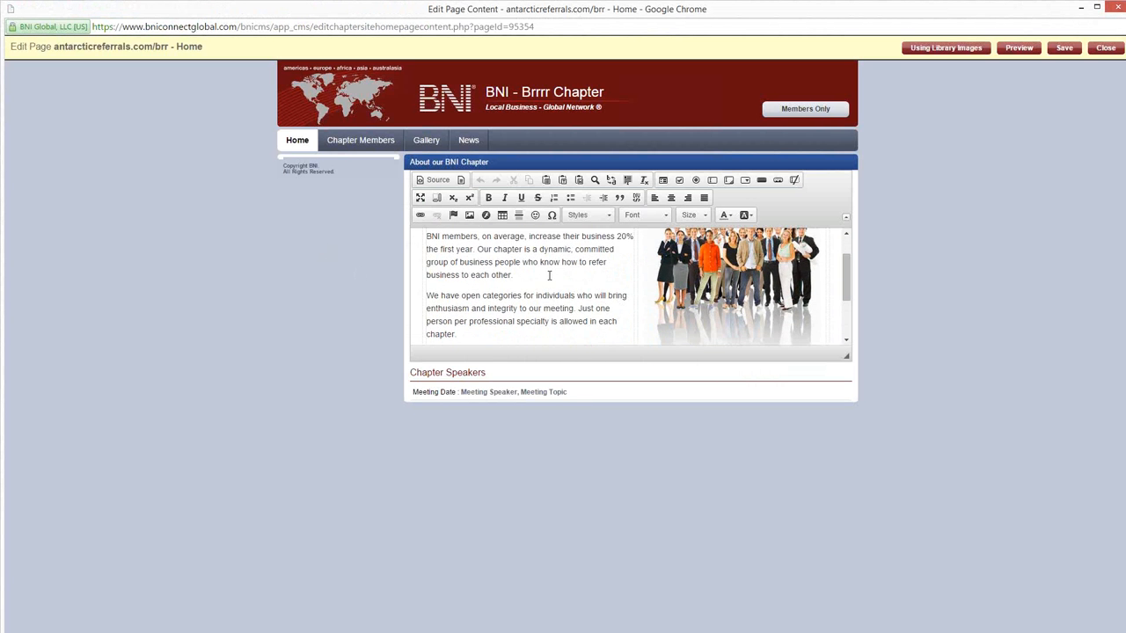
{"action": "scroll", "coordinate": [550, 276], "scroll_direction": "up", "scroll_amount": 2}
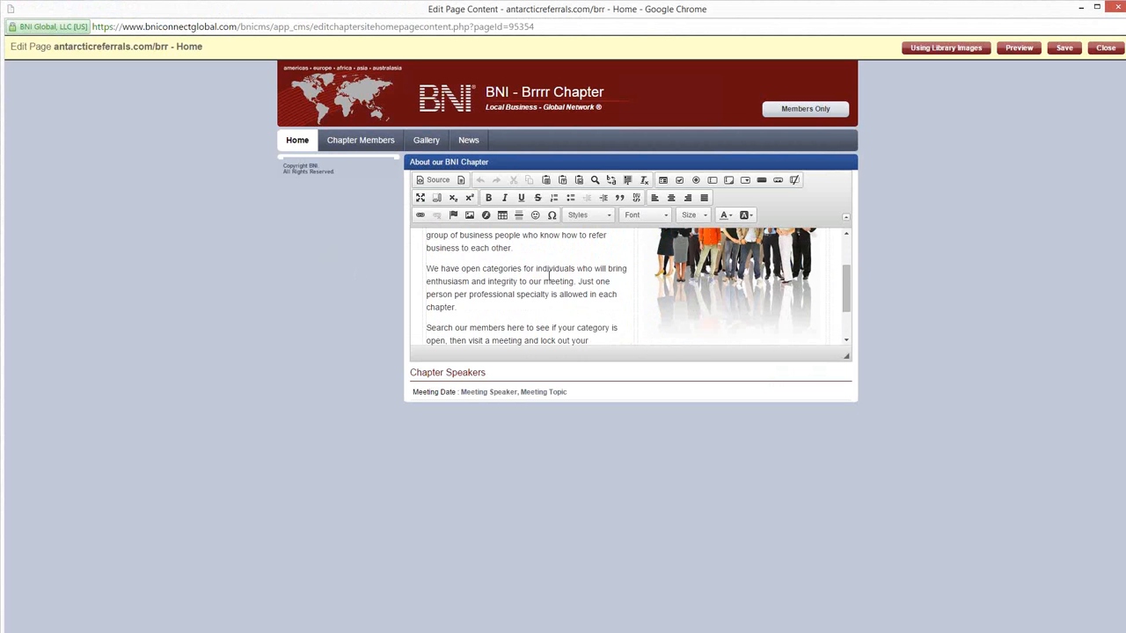
{"action": "scroll", "coordinate": [548, 276], "scroll_direction": "down", "scroll_amount": 2}
{"action": "scroll", "coordinate": [548, 276], "scroll_direction": "up", "scroll_amount": 2}
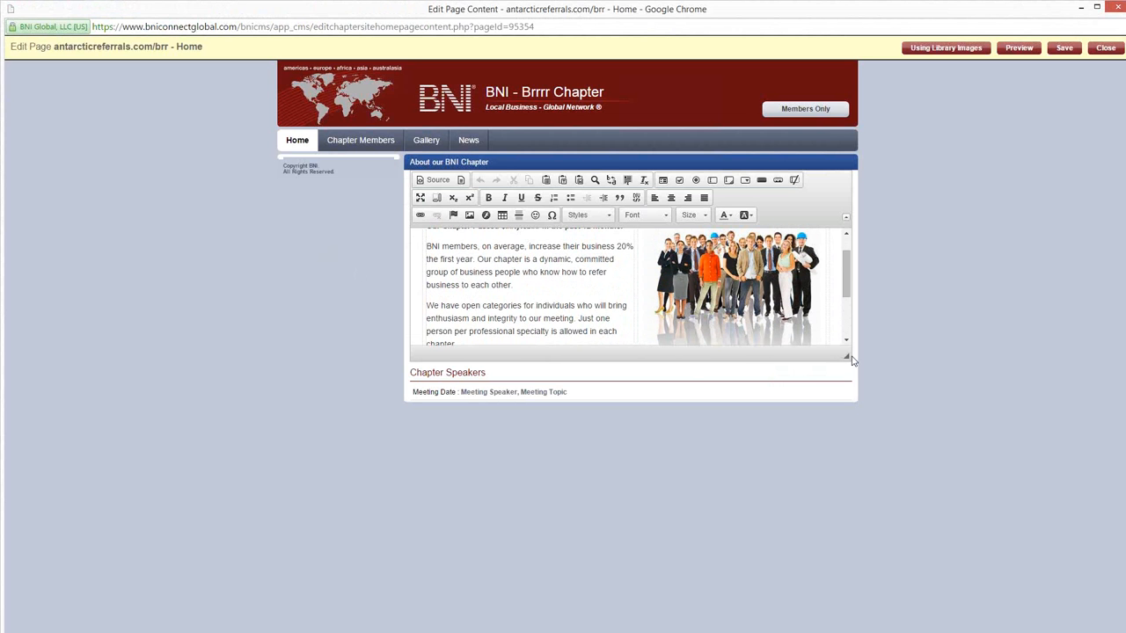
{"action": "left_click_drag", "start_coordinate": [846, 356], "coordinate": [899, 568]}
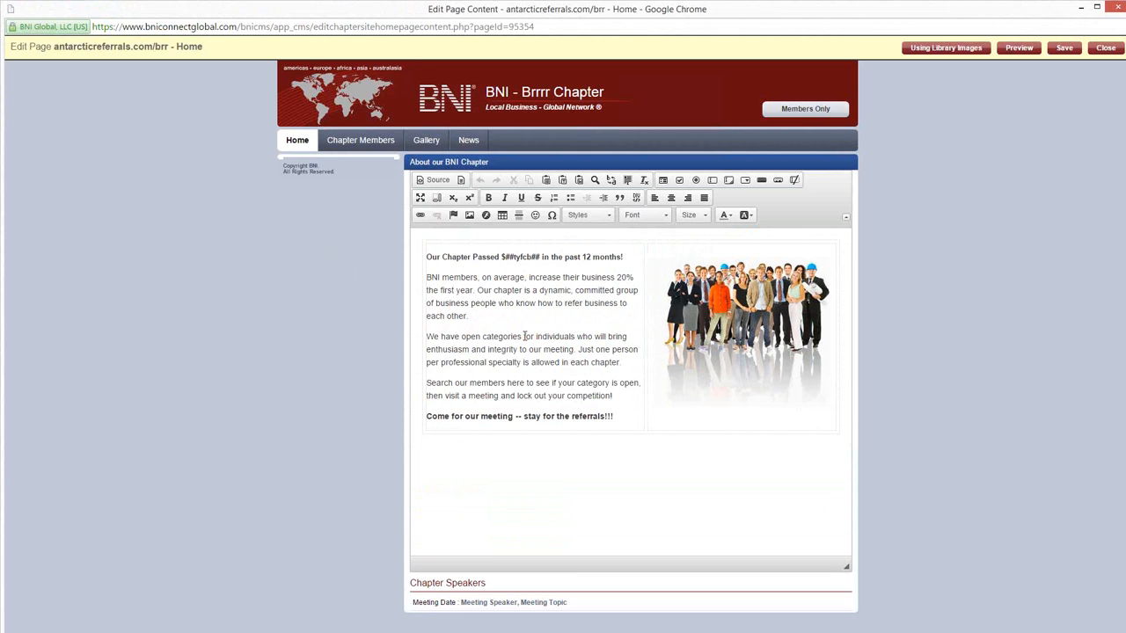
Step: Add a placeholder line "XXXXXXXXXXXX" below the paragraph ending "refer business to each other."
{"action": "left_click", "coordinate": [486, 321]}
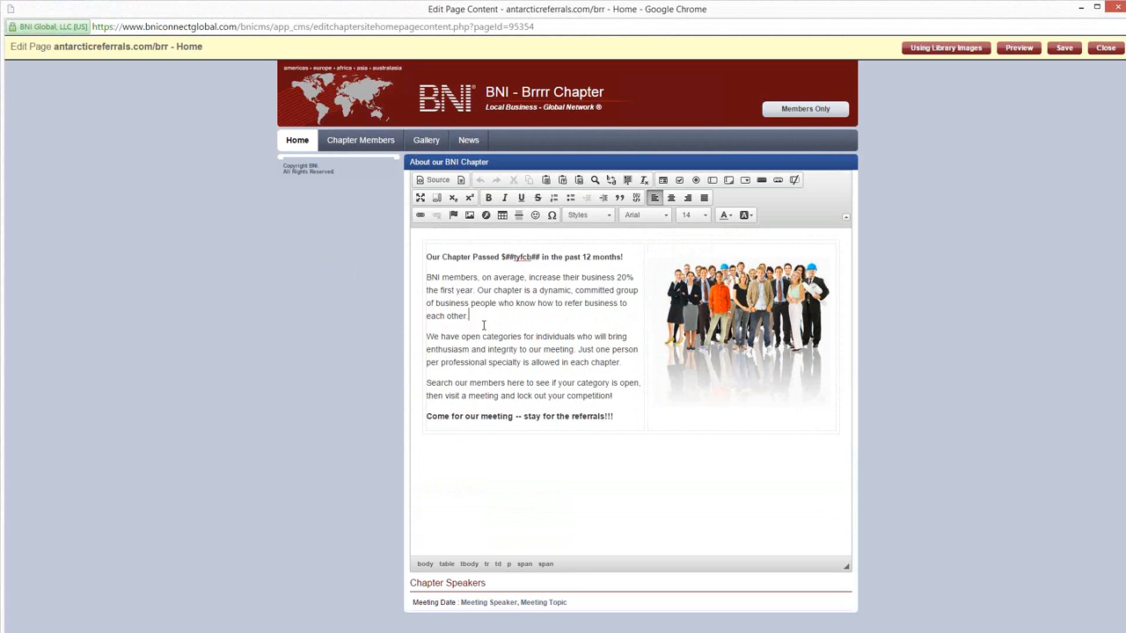
{"action": "key", "text": "Return"}
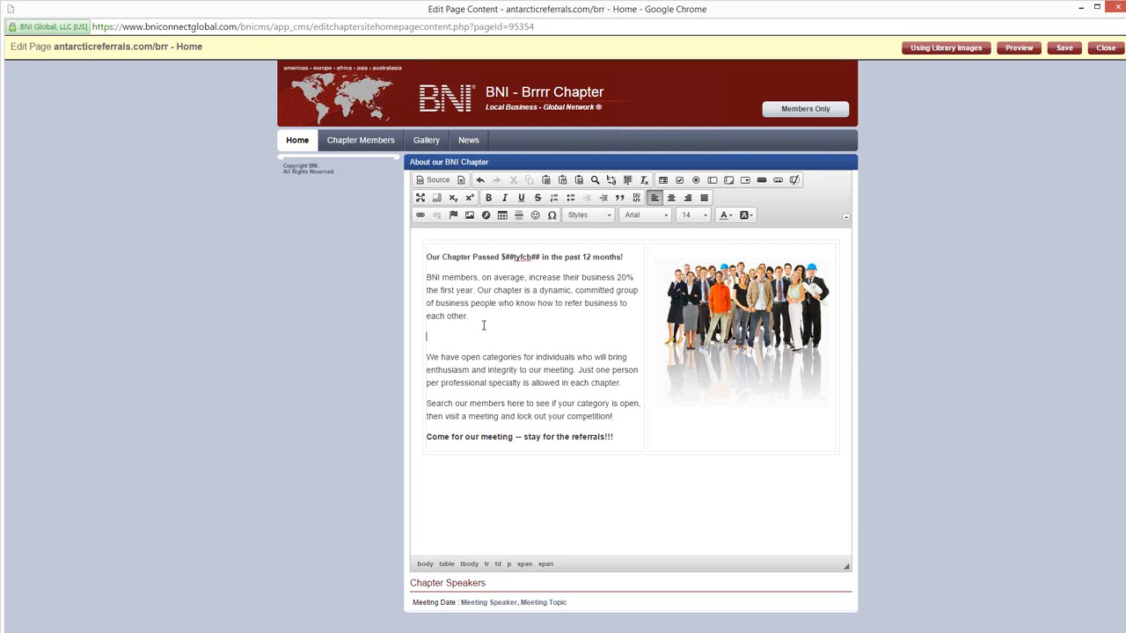
{"action": "type", "text": "XXXXXXXXXXXX"}
Step: Replace the XXXXXXXXXXXX placeholder in the page's HTML source with the copied YouTube embed code, then save and close the page
{"action": "left_click", "coordinate": [436, 181]}
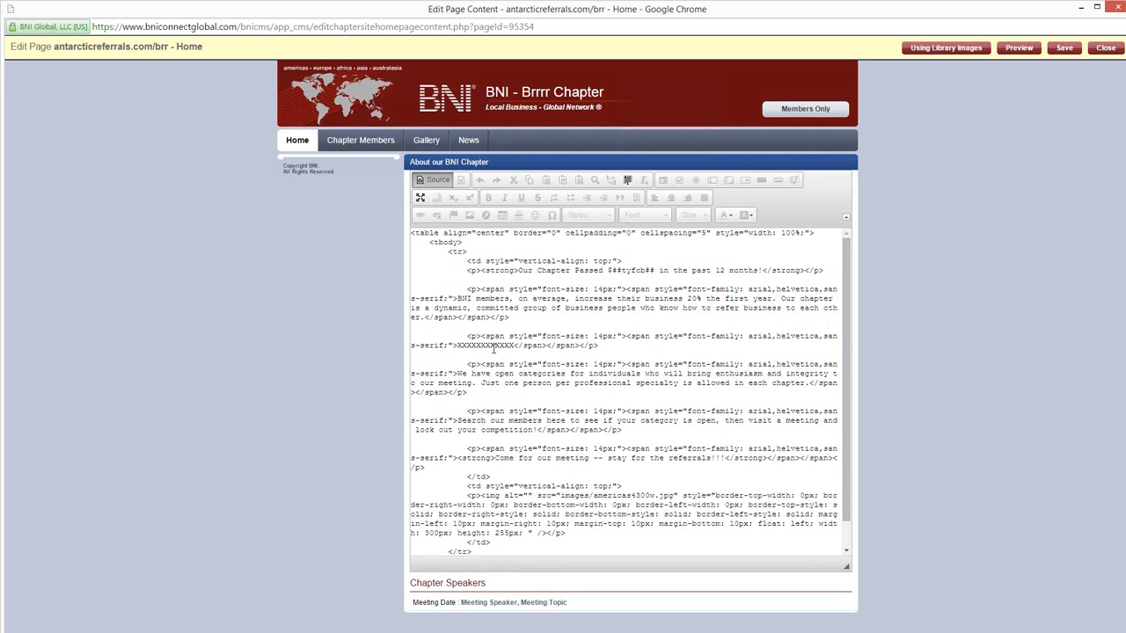
{"action": "left_click", "coordinate": [490, 347]}
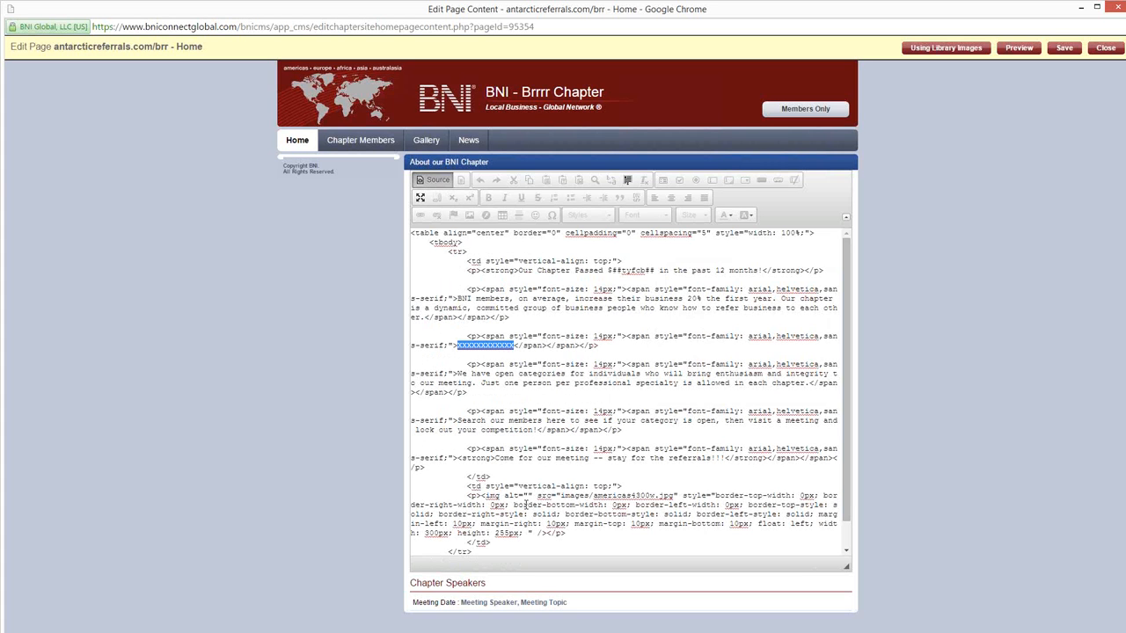
{"action": "key", "text": "ctrl+v"}
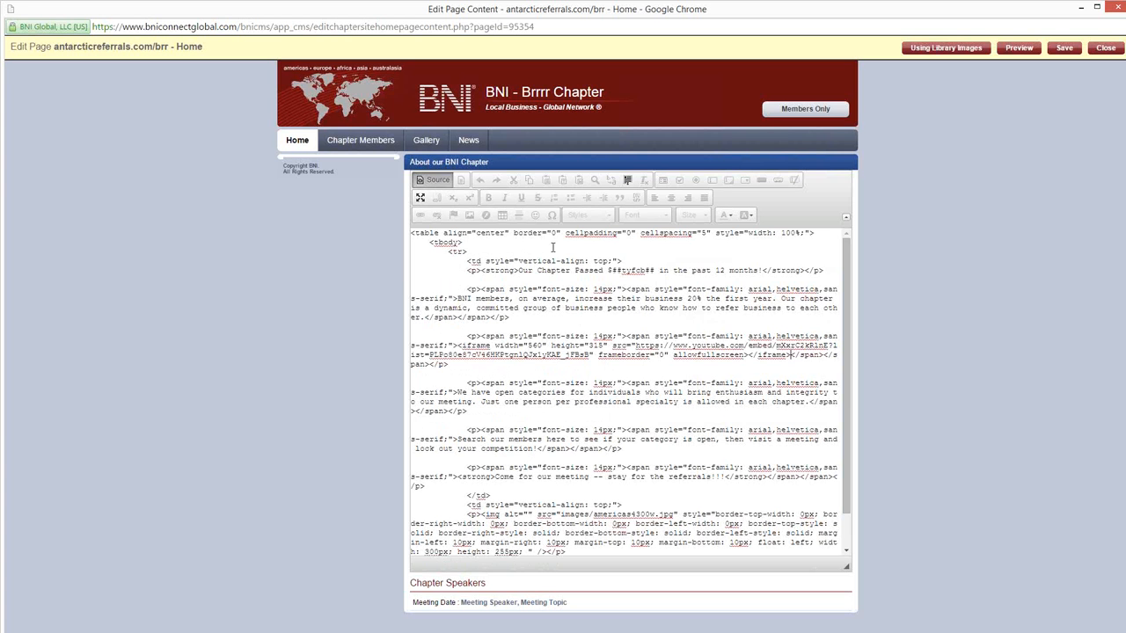
{"action": "left_click", "coordinate": [436, 181]}
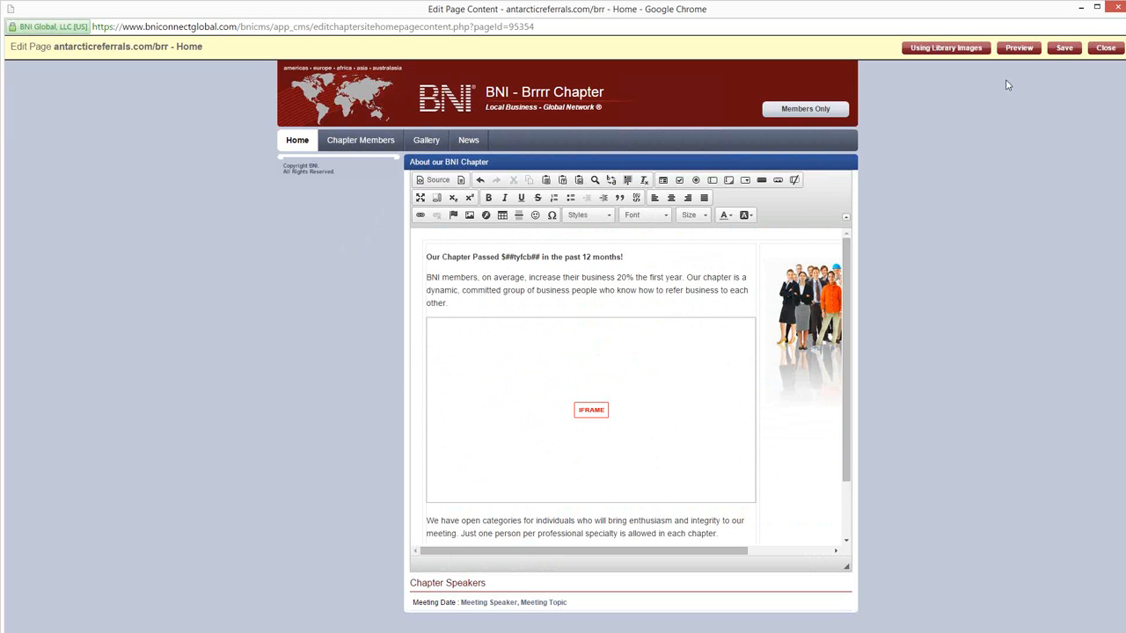
{"action": "left_click", "coordinate": [1058, 51]}
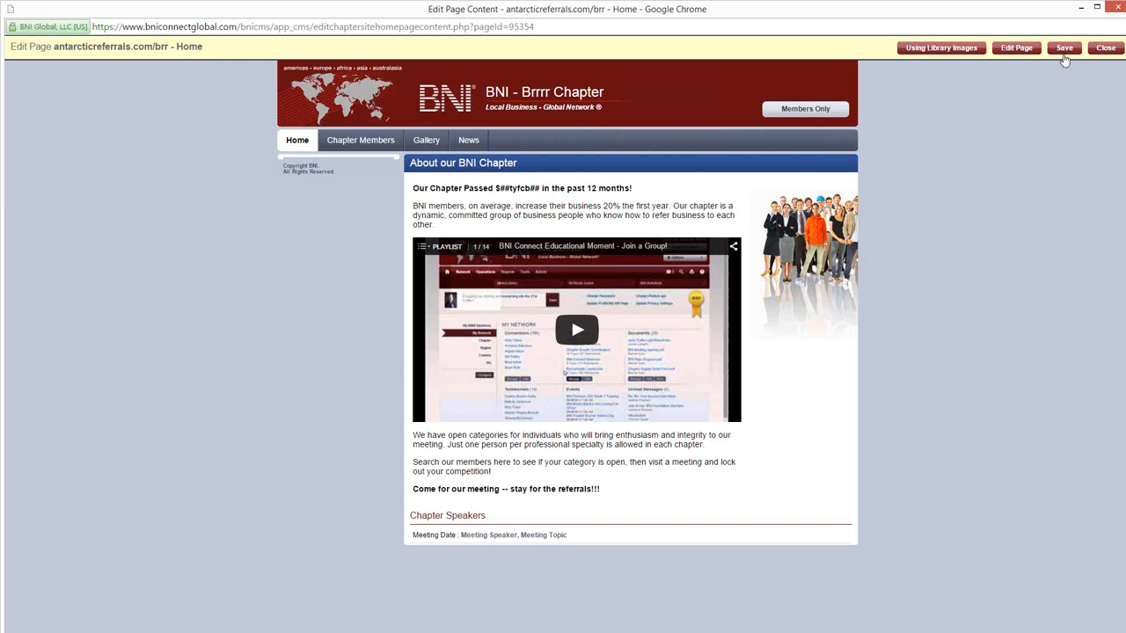
{"action": "left_click", "coordinate": [1105, 49]}
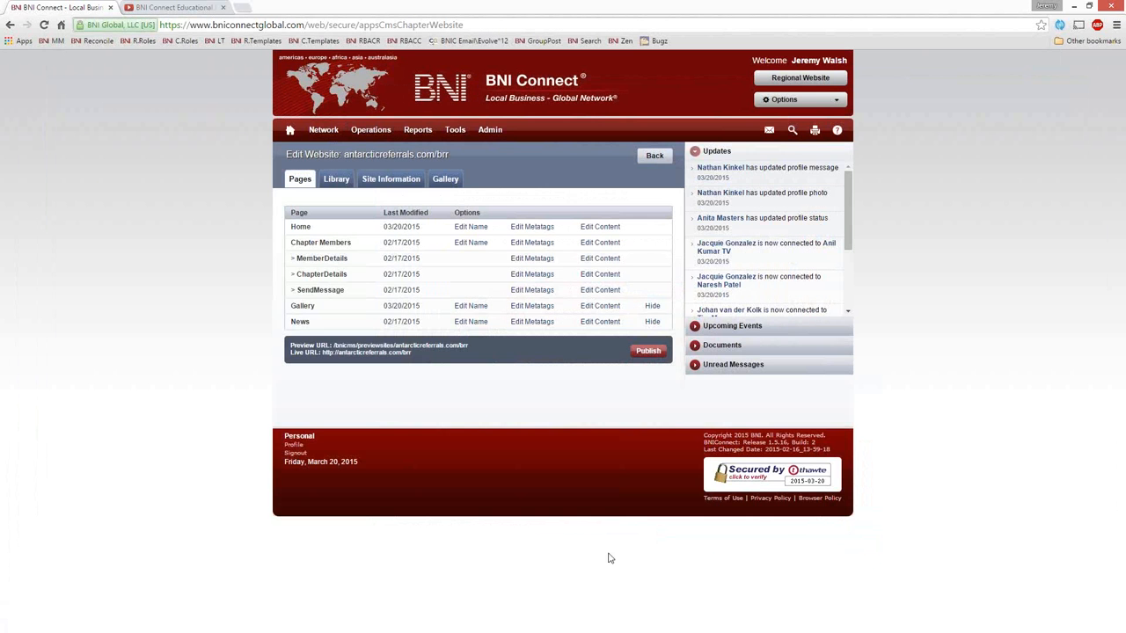
Step: Publish the chapter website and check the embedded video on the live site at antarcticreferrals.com/brr
{"action": "left_click", "coordinate": [648, 351]}
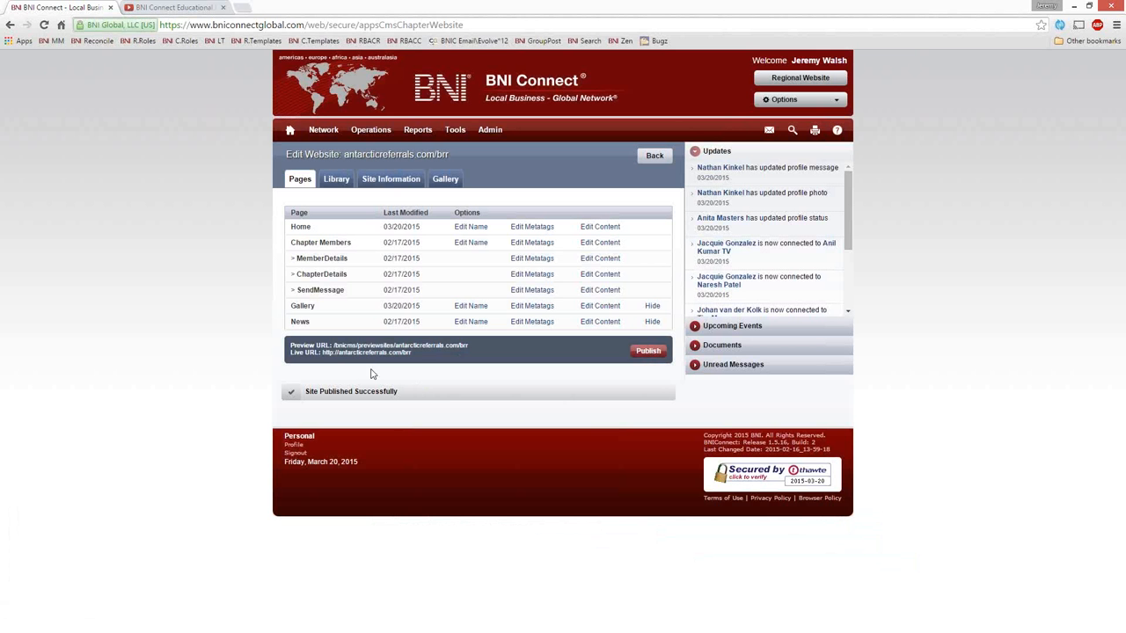
{"action": "left_click", "coordinate": [362, 353]}
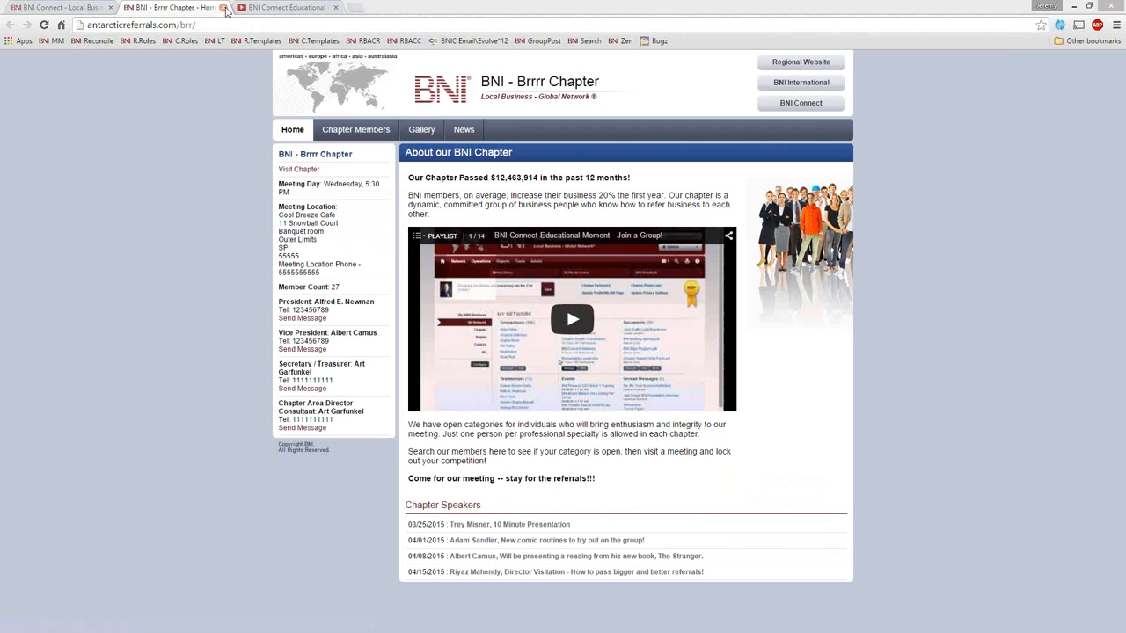
{"action": "left_click", "coordinate": [224, 7]}
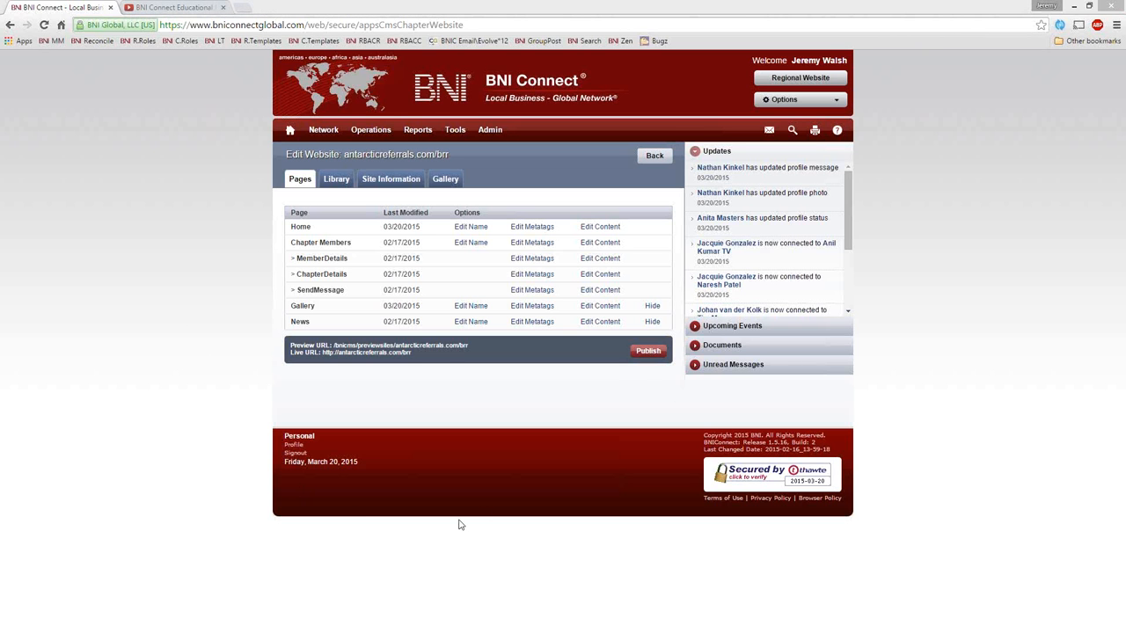
Step: Change the Chapter Folder Name in the site information to "brrr" and update the settings
{"action": "left_click", "coordinate": [385, 180]}
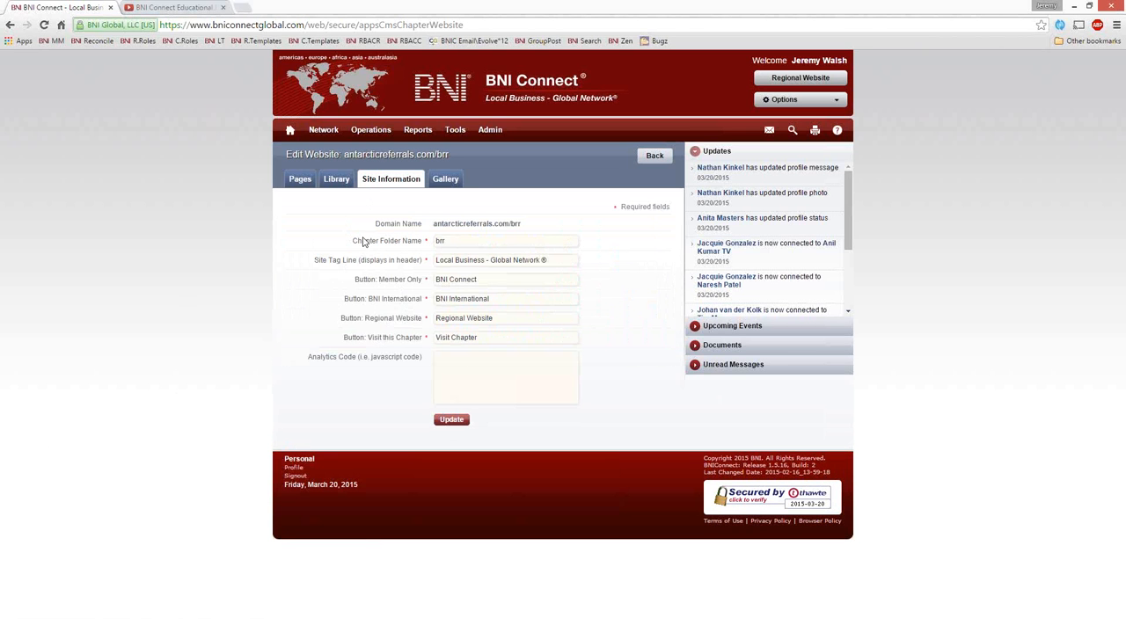
{"action": "left_click_drag", "start_coordinate": [354, 243], "coordinate": [427, 244]}
{"action": "left_click", "coordinate": [463, 237]}
{"action": "left_click", "coordinate": [452, 419]}
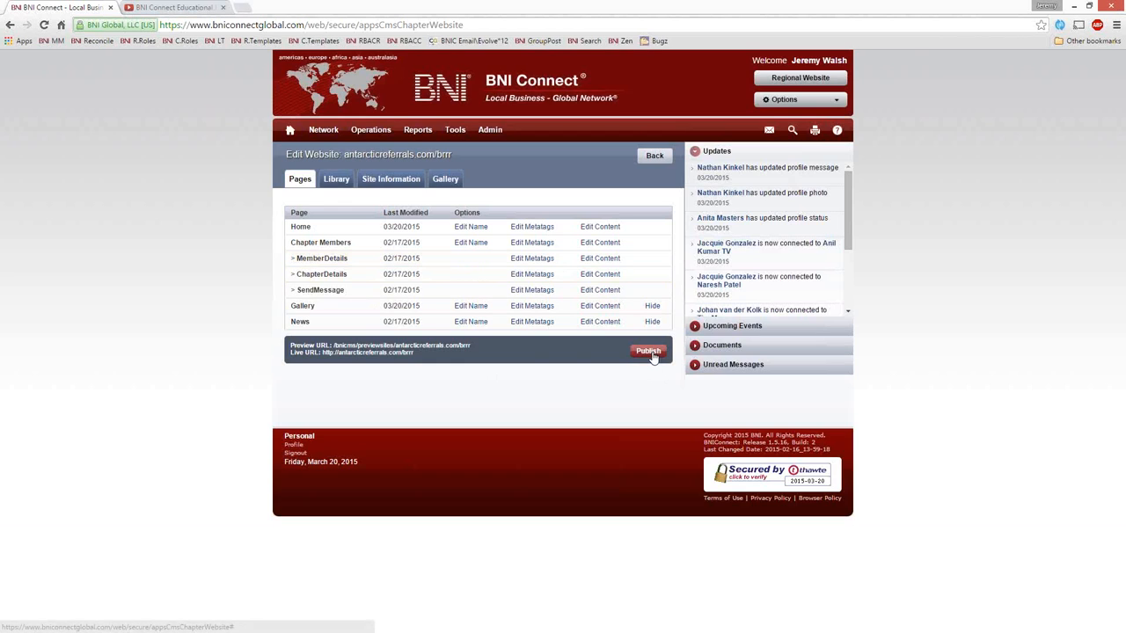
Step: Republish the chapter website, check the live page at its new address antarcticreferrals.com/brrr, and close it
{"action": "left_click", "coordinate": [658, 352]}
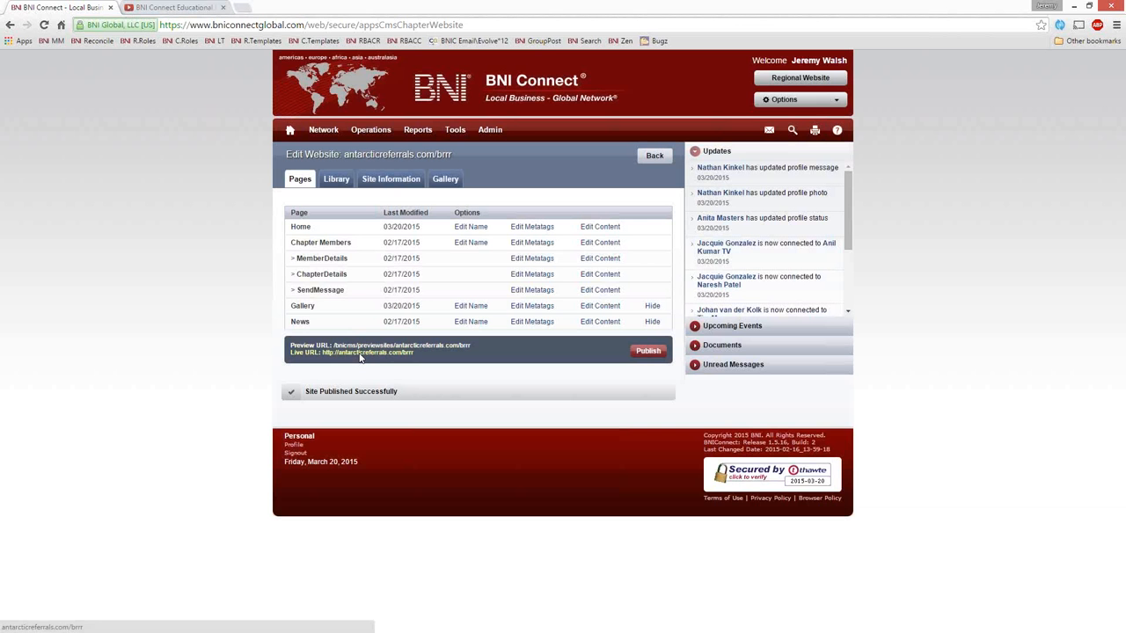
{"action": "left_click", "coordinate": [359, 353]}
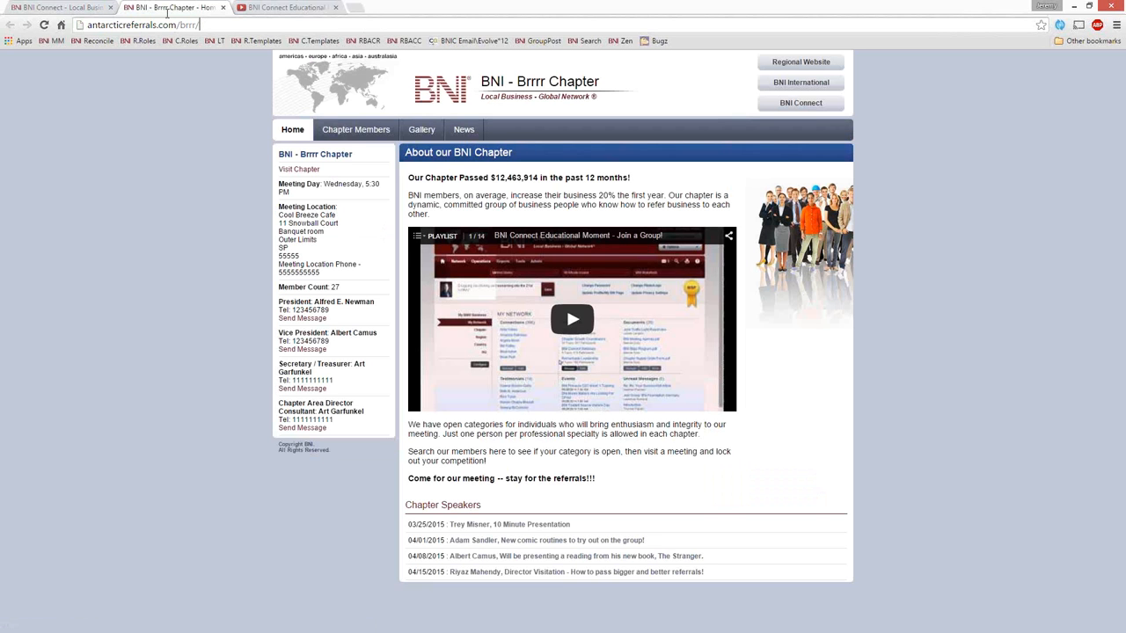
{"action": "left_click", "coordinate": [91, 25]}
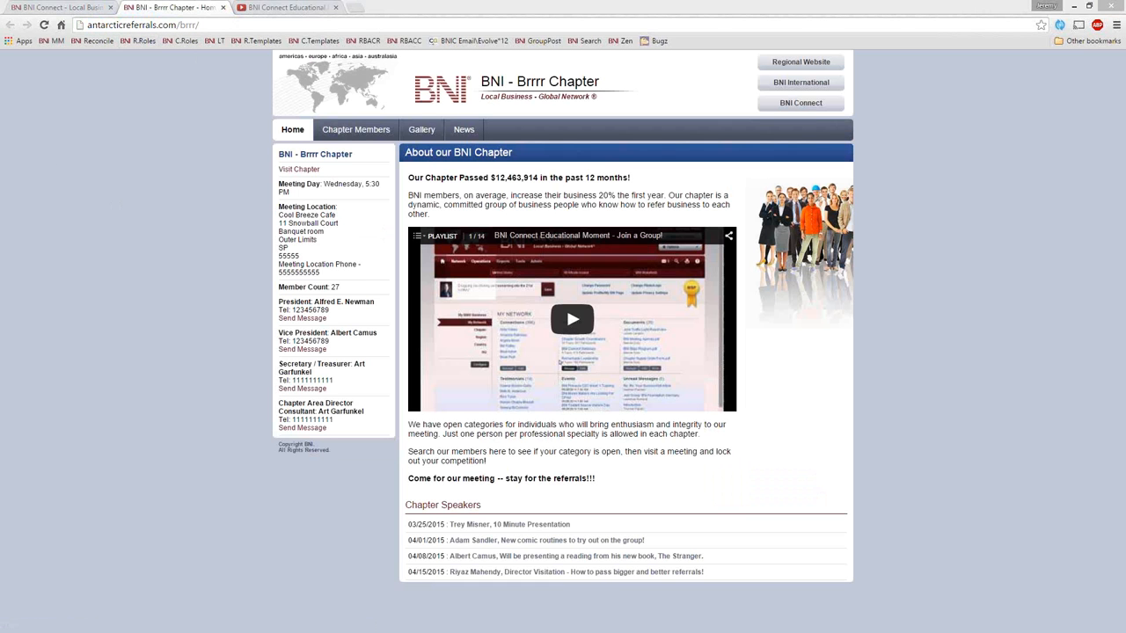
{"action": "left_click", "coordinate": [223, 7]}
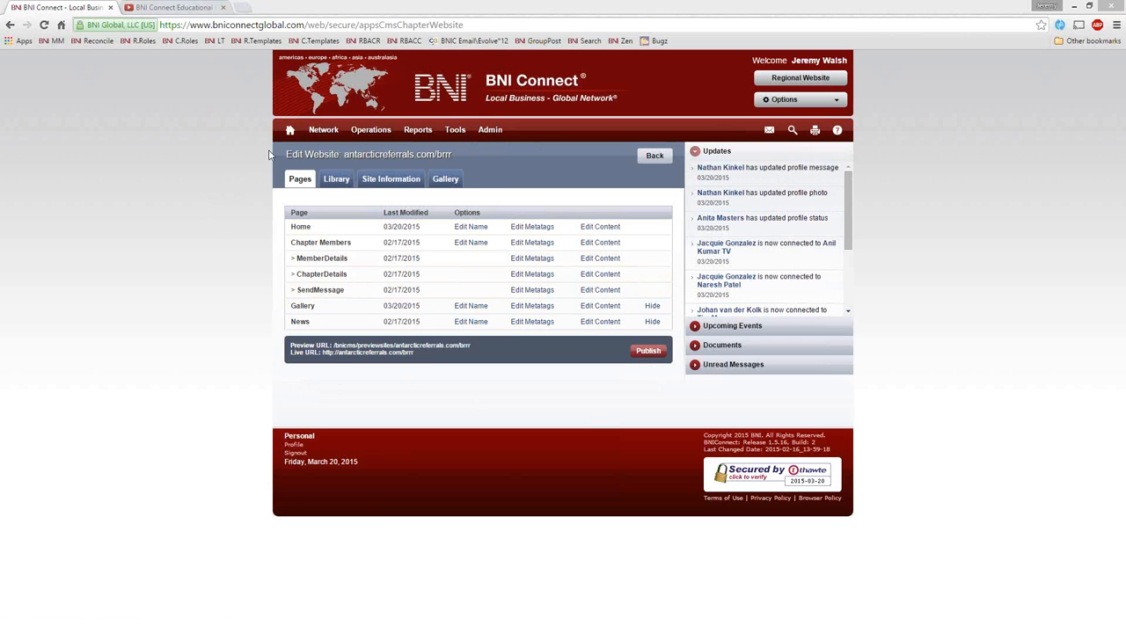
Step: Open the BNI Global Directory from the home page and search it for "plumber cincinatti"
{"action": "left_click", "coordinate": [290, 129]}
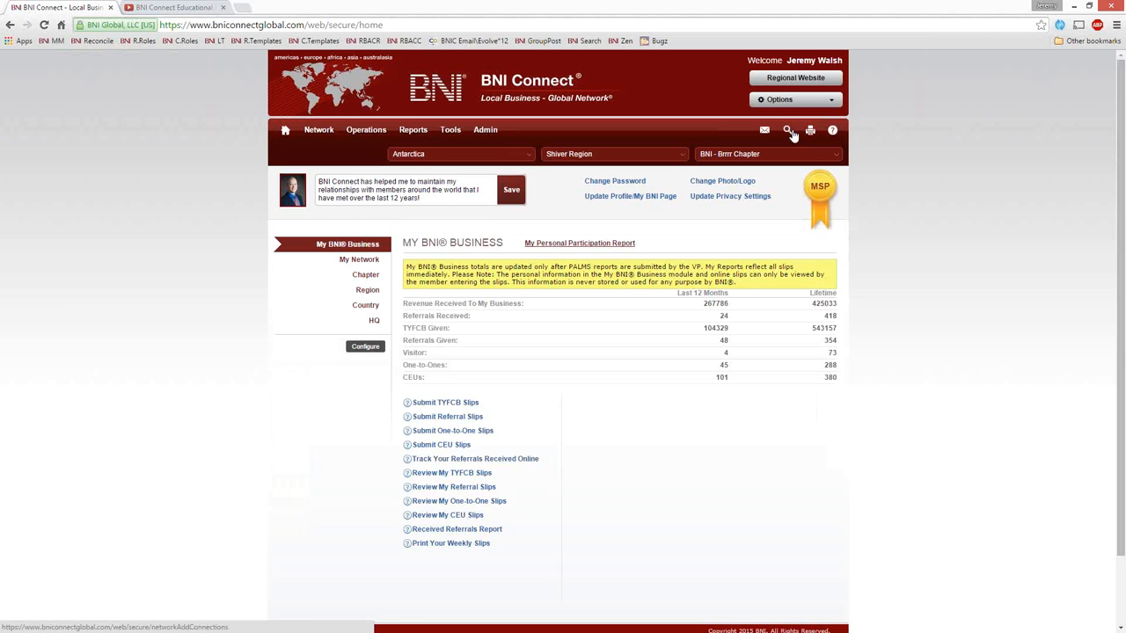
{"action": "left_click", "coordinate": [788, 132]}
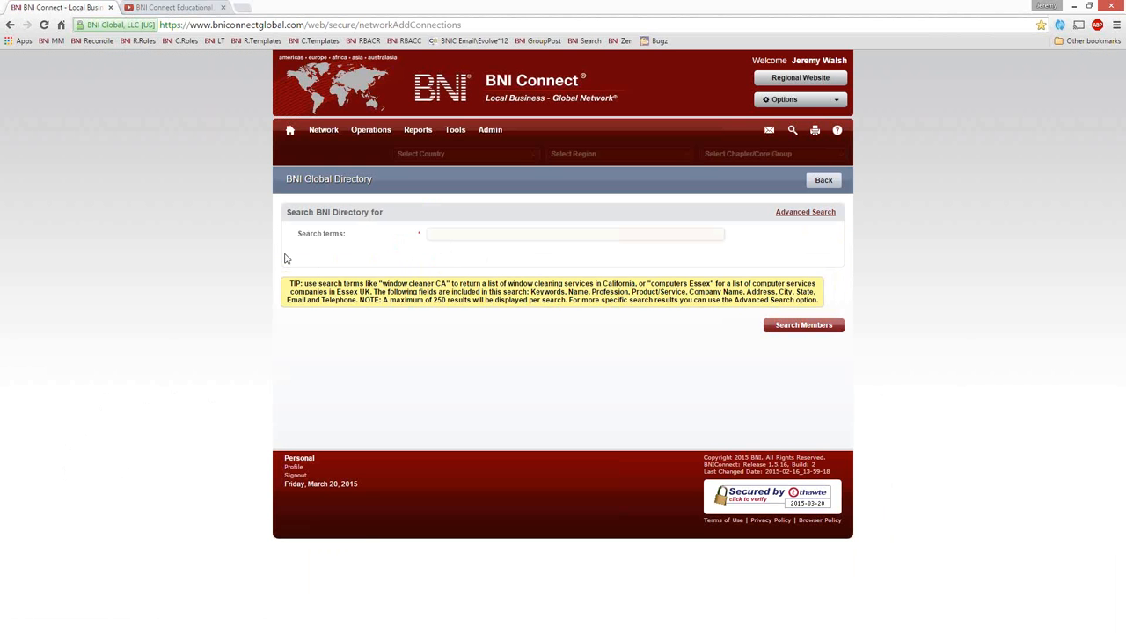
{"action": "left_click", "coordinate": [451, 235]}
{"action": "type", "text": "plumber cincinatti"}
{"action": "key", "text": "Return"}
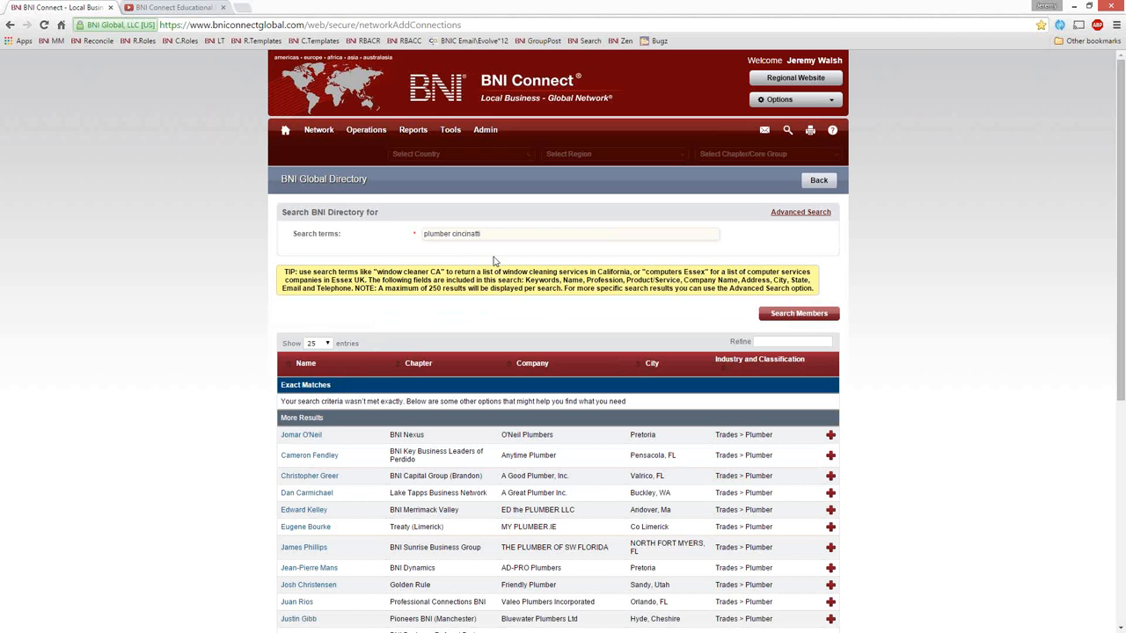
Step: Change the directory search terms to "plumber FL" and run the search again
{"action": "double_click", "coordinate": [475, 234]}
{"action": "type", "text": "florida"}
{"action": "key", "text": "BackSpace"}
{"action": "key", "text": "BackSpace"}
{"action": "key", "text": "BackSpace"}
{"action": "key", "text": "BackSpace"}
{"action": "key", "text": "BackSpace"}
{"action": "key", "text": "BackSpace"}
{"action": "key", "text": "BackSpace"}
{"action": "type", "text": "FL"}
{"action": "key", "text": "Return"}
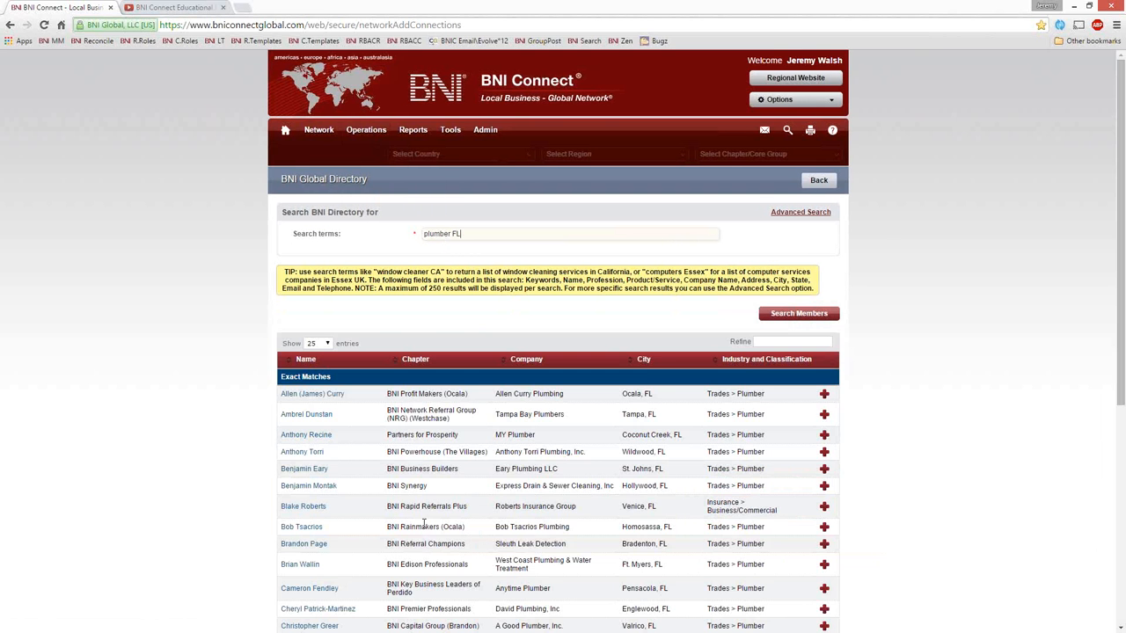
Step: Look through the Florida plumbers, refine the results to "tampa", and open the profile of the Tampa Bay Plumbers member
{"action": "scroll", "coordinate": [426, 433], "scroll_direction": "down", "scroll_amount": 4}
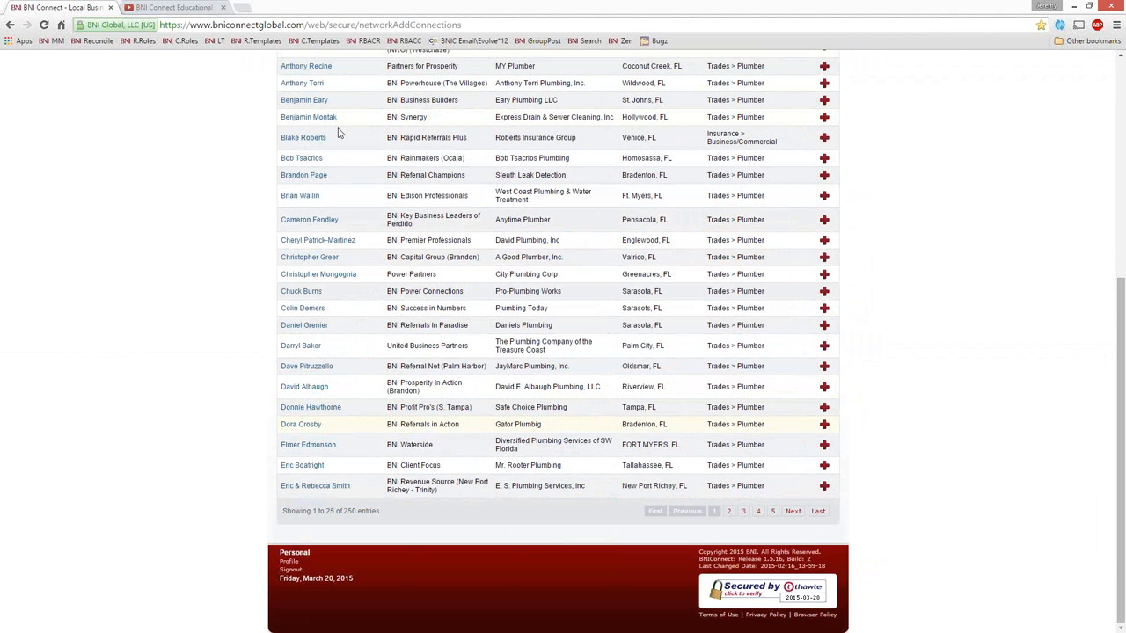
{"action": "scroll", "coordinate": [364, 405], "scroll_direction": "up", "scroll_amount": 3}
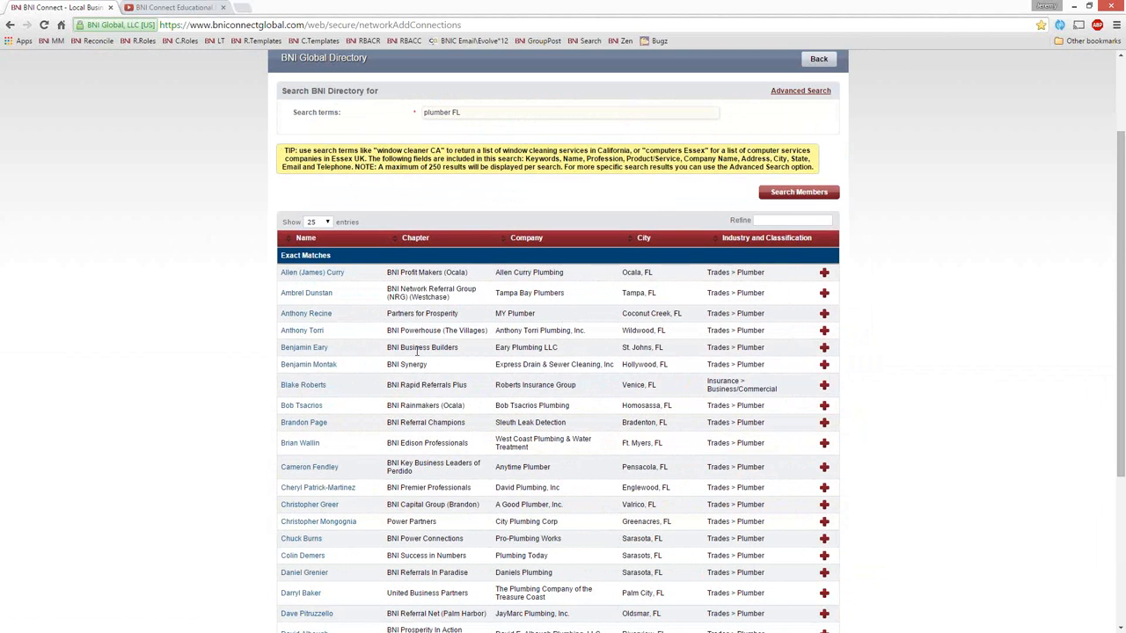
{"action": "scroll", "coordinate": [417, 350], "scroll_direction": "down", "scroll_amount": 2}
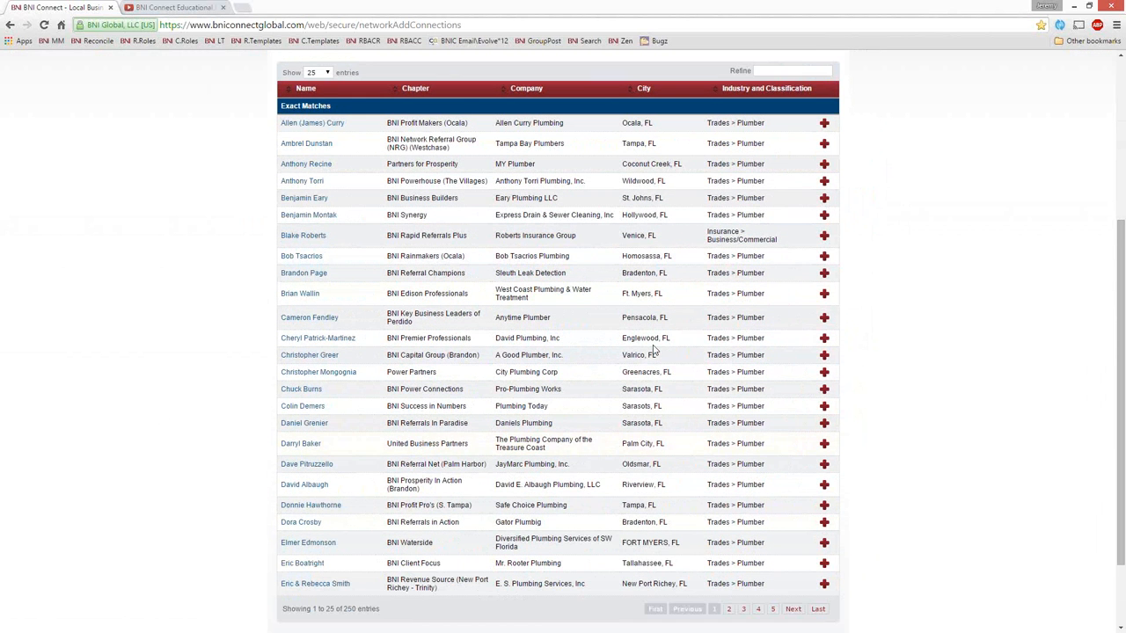
{"action": "scroll", "coordinate": [655, 350], "scroll_direction": "up", "scroll_amount": 4}
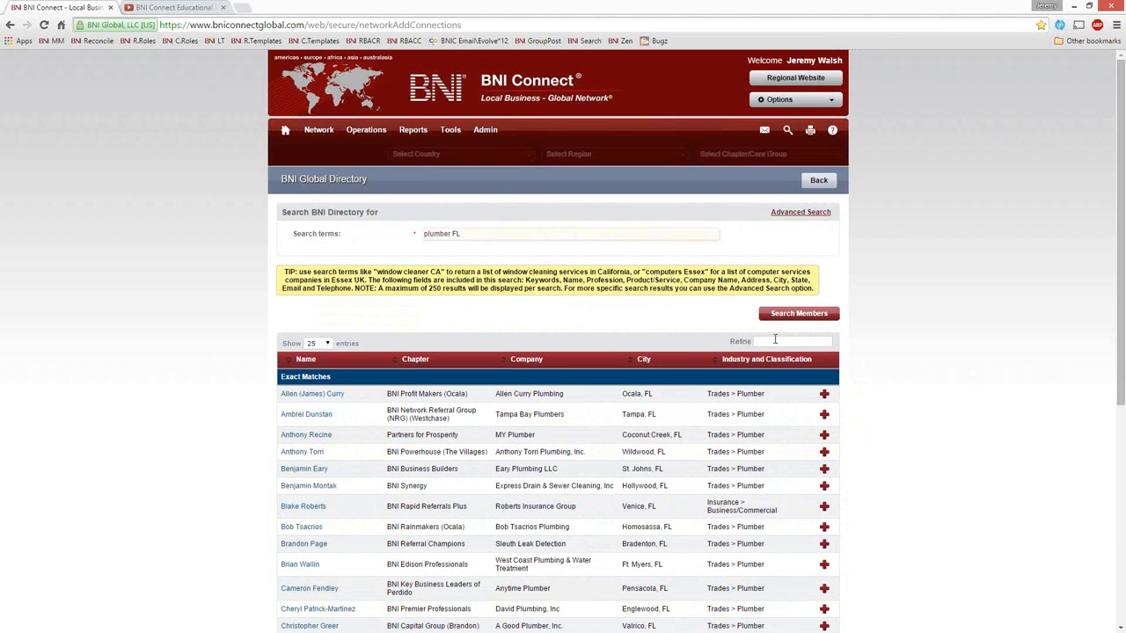
{"action": "type", "text": "ampa"}
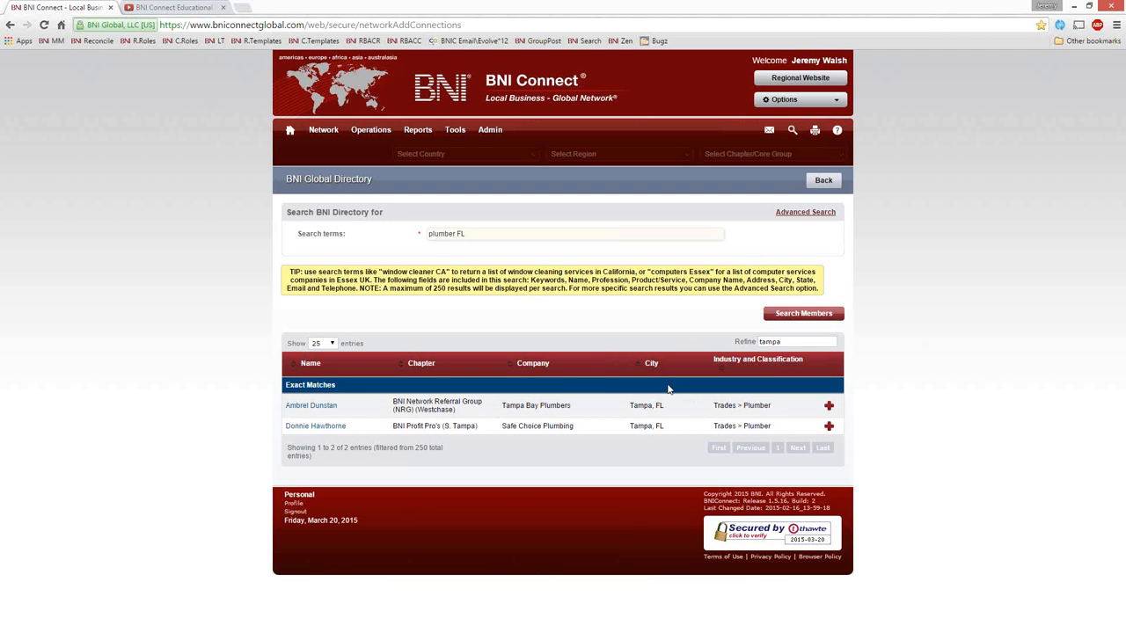
{"action": "left_click", "coordinate": [312, 407]}
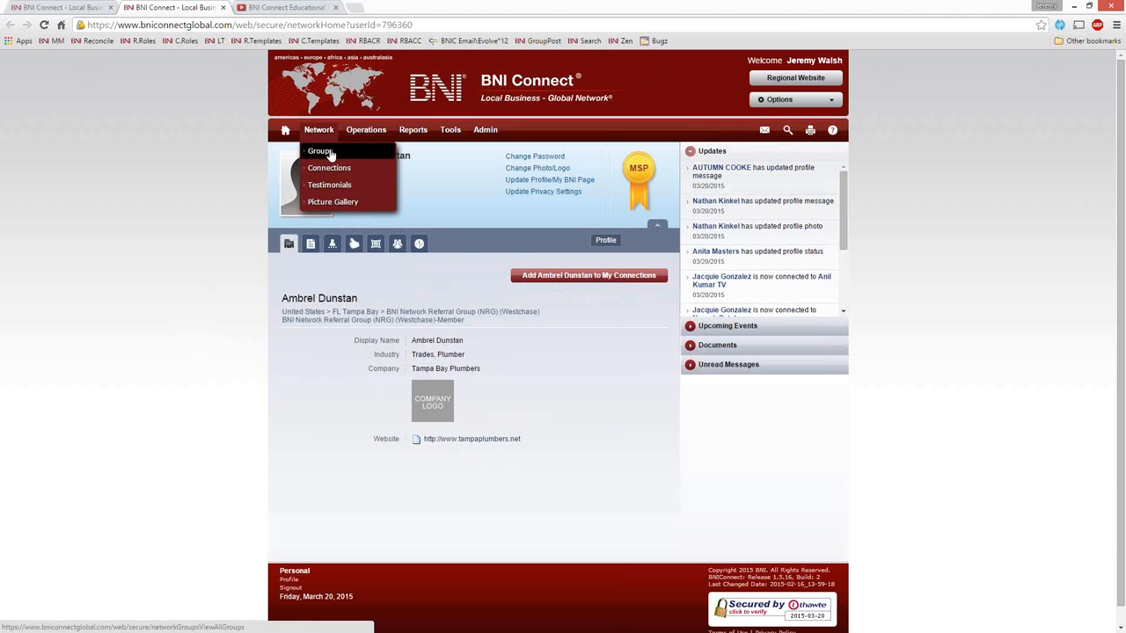
Step: Open the network's public groups, browse the recent ones, and view them by Most Active
{"action": "left_click", "coordinate": [326, 151]}
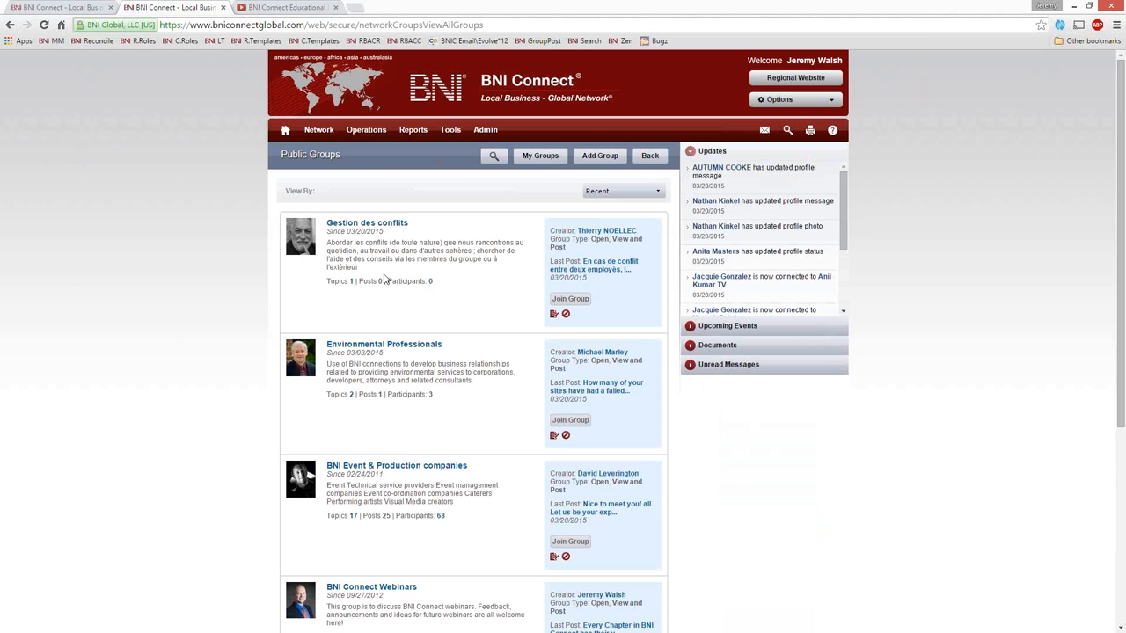
{"action": "scroll", "coordinate": [201, 321], "scroll_direction": "down", "scroll_amount": 2}
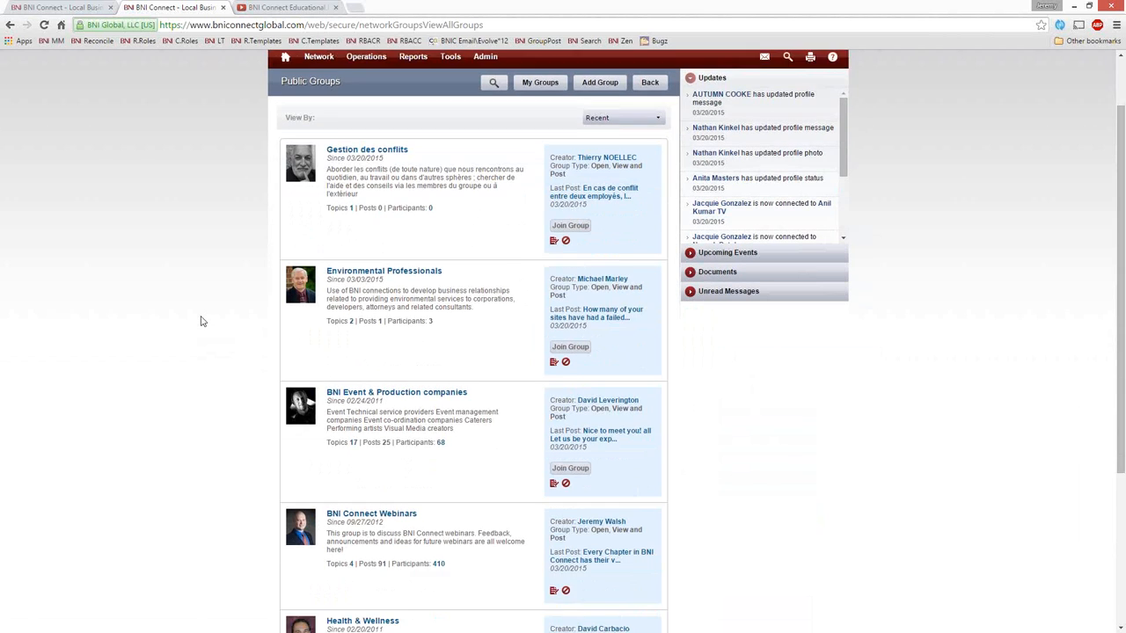
{"action": "scroll", "coordinate": [201, 321], "scroll_direction": "down", "scroll_amount": 1}
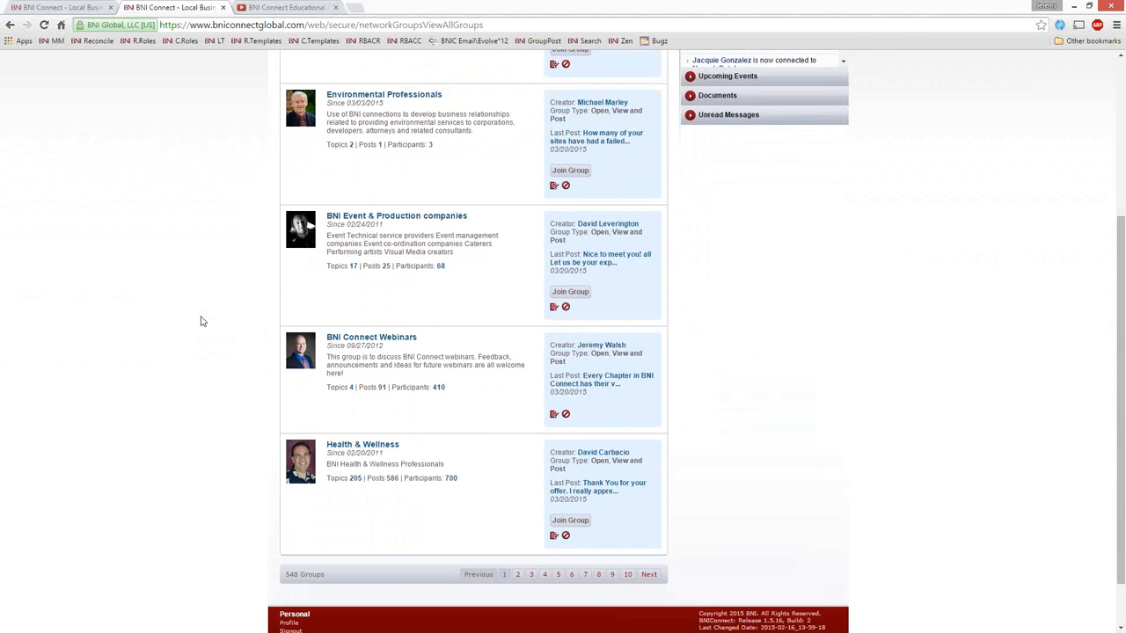
{"action": "scroll", "coordinate": [201, 321], "scroll_direction": "down", "scroll_amount": 1}
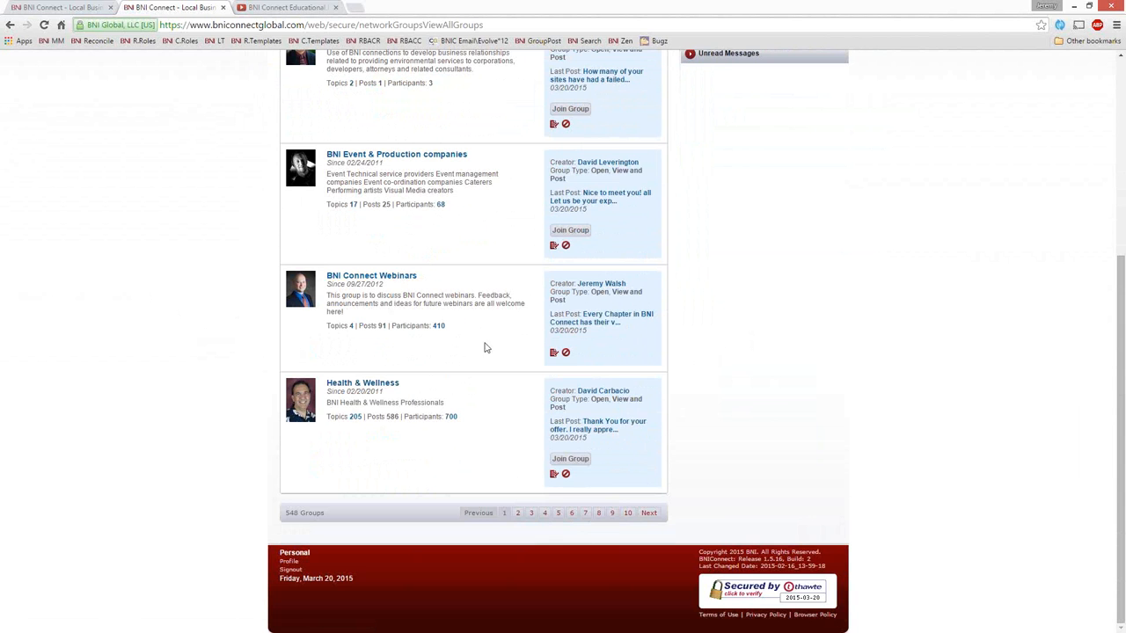
{"action": "scroll", "coordinate": [480, 379], "scroll_direction": "up", "scroll_amount": 4}
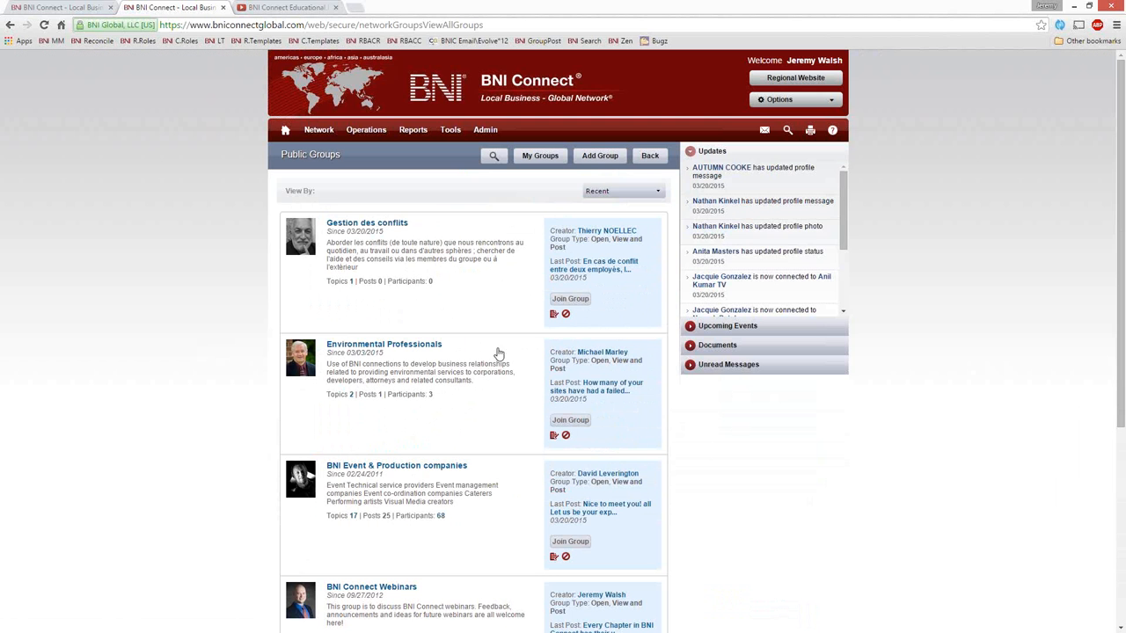
{"action": "left_click", "coordinate": [634, 192]}
{"action": "left_click", "coordinate": [614, 203]}
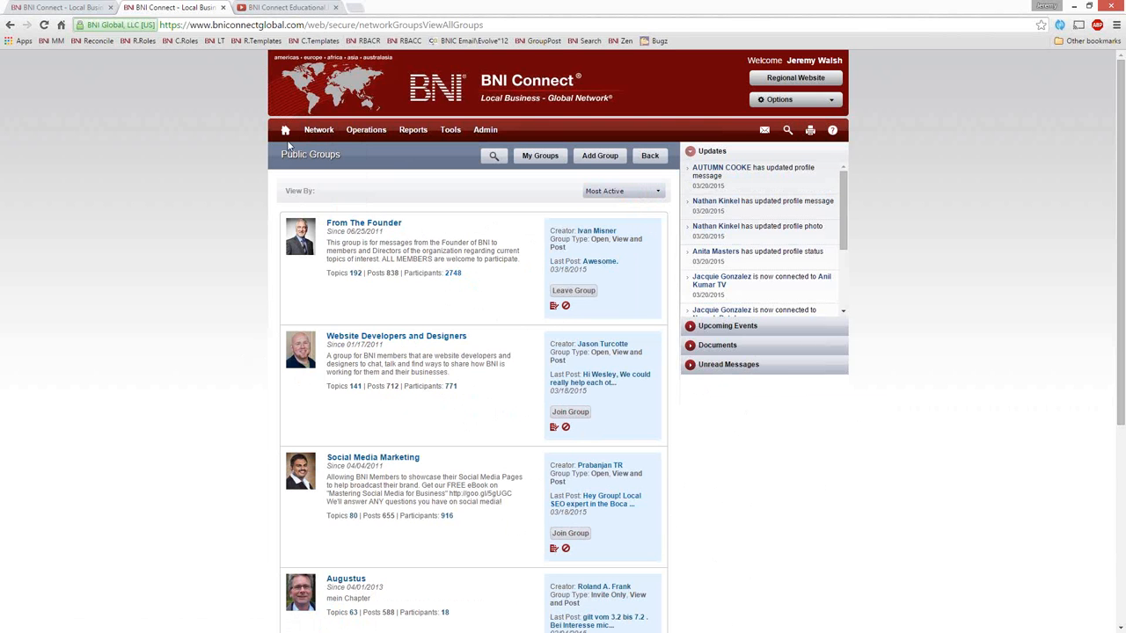
Step: Return to the home page, open the BNI Global Directory and search for a member by full name
{"action": "left_click", "coordinate": [284, 132]}
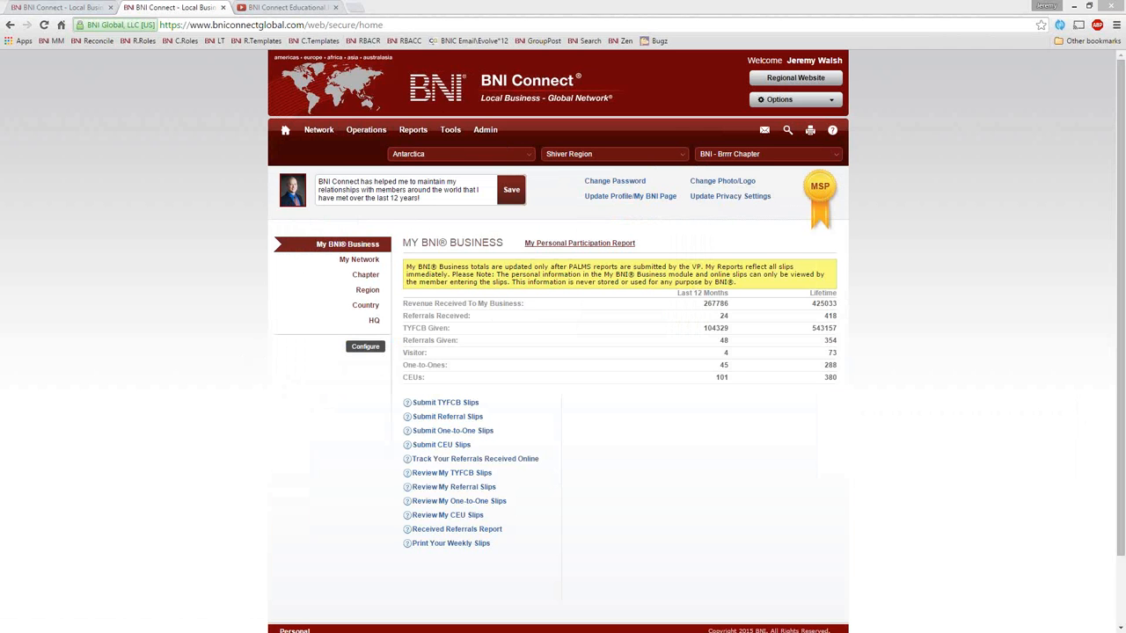
{"action": "left_click", "coordinate": [787, 130]}
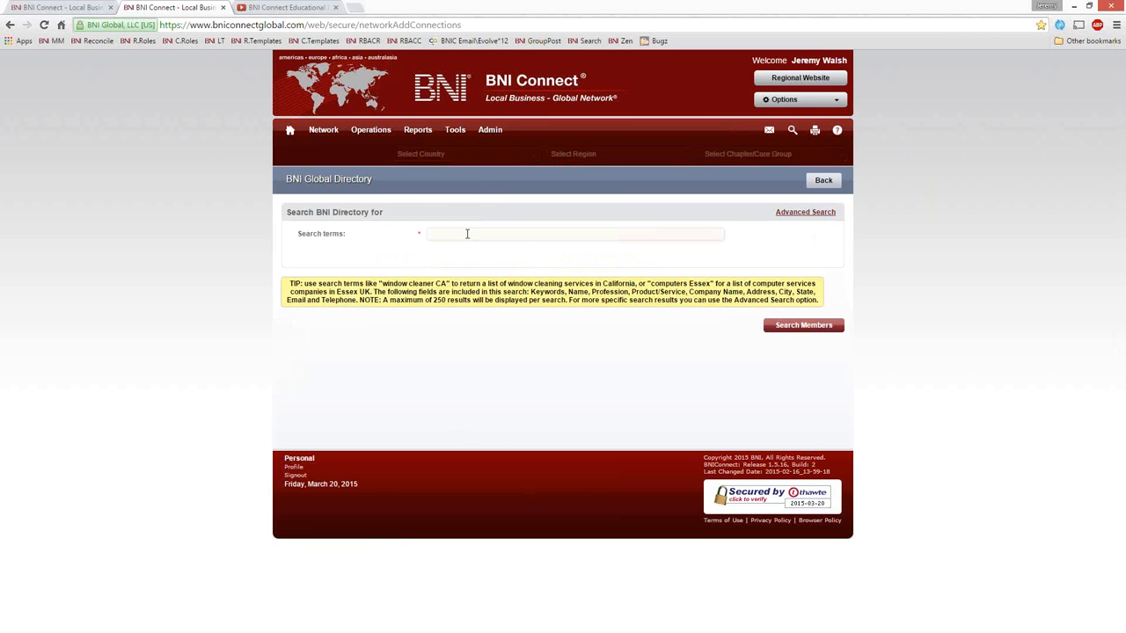
{"action": "key", "text": "Return"}
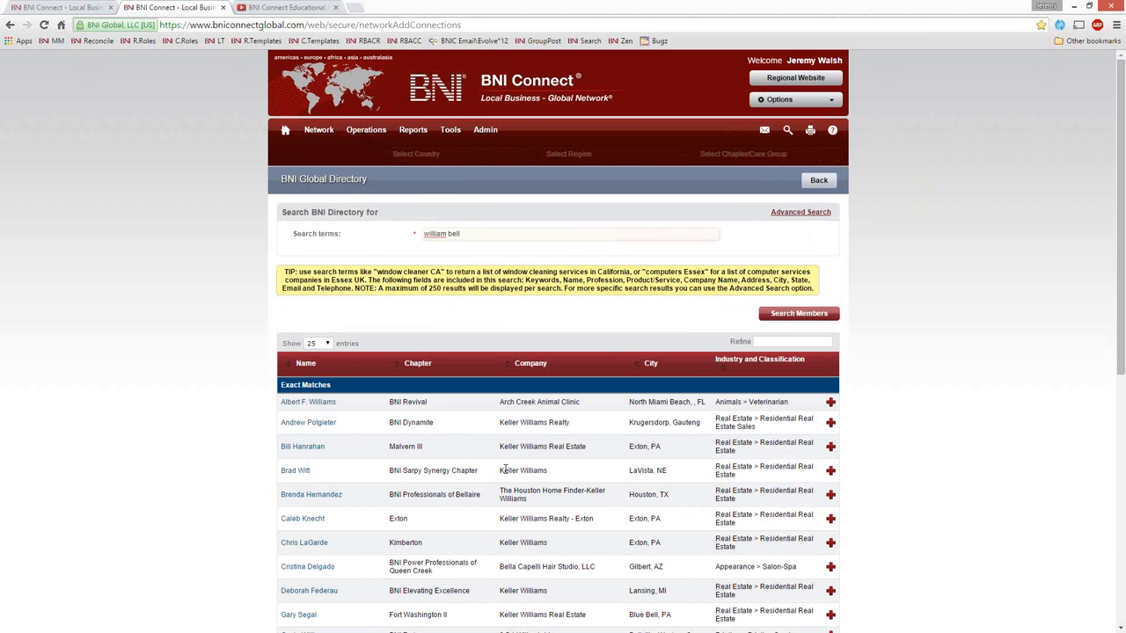
Step: Browse to the second page of results and open the profile of the PowerTekk, Inc member from BNI Memphis Business Alliance
{"action": "scroll", "coordinate": [518, 388], "scroll_direction": "down", "scroll_amount": 1}
{"action": "scroll", "coordinate": [518, 388], "scroll_direction": "down", "scroll_amount": 15}
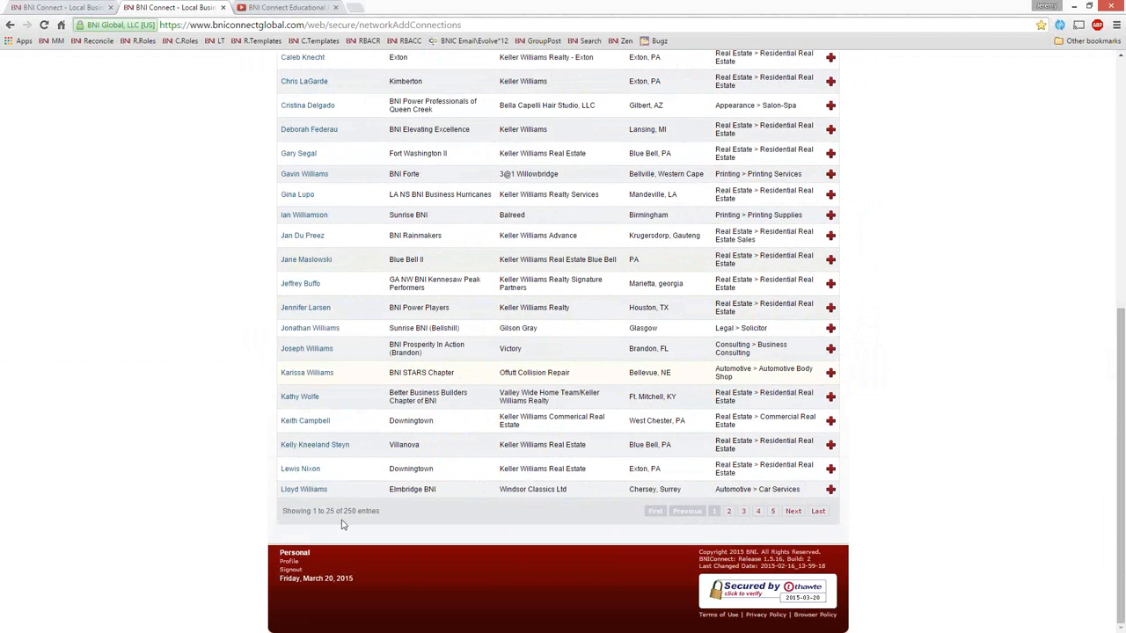
{"action": "scroll", "coordinate": [343, 520], "scroll_direction": "up", "scroll_amount": 15}
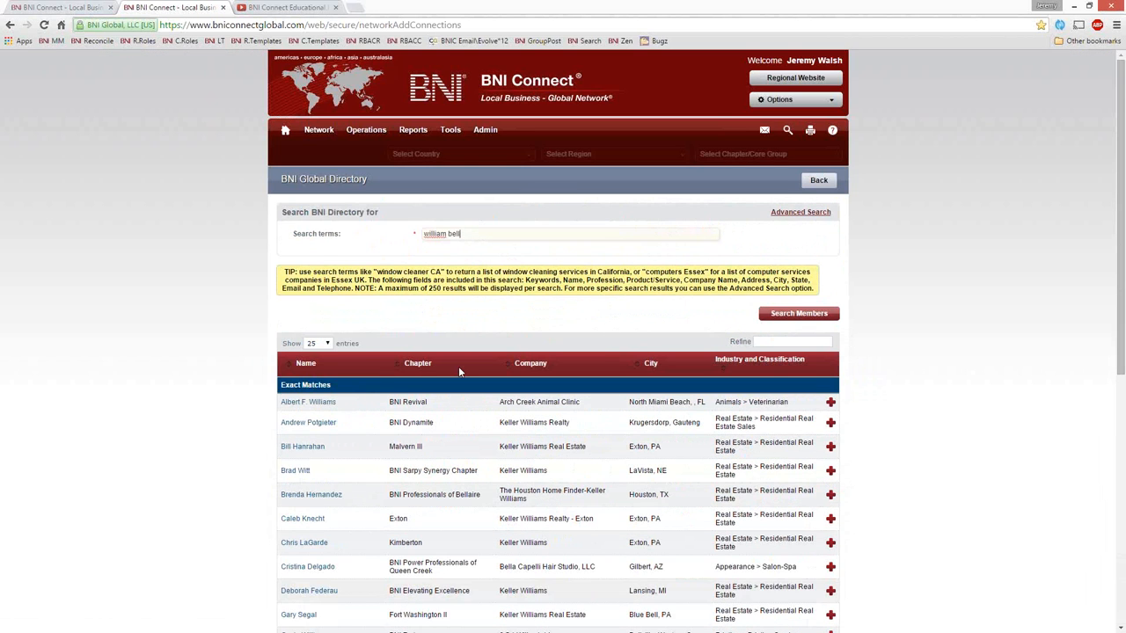
{"action": "scroll", "coordinate": [458, 366], "scroll_direction": "down", "scroll_amount": 6}
{"action": "left_click", "coordinate": [728, 511]}
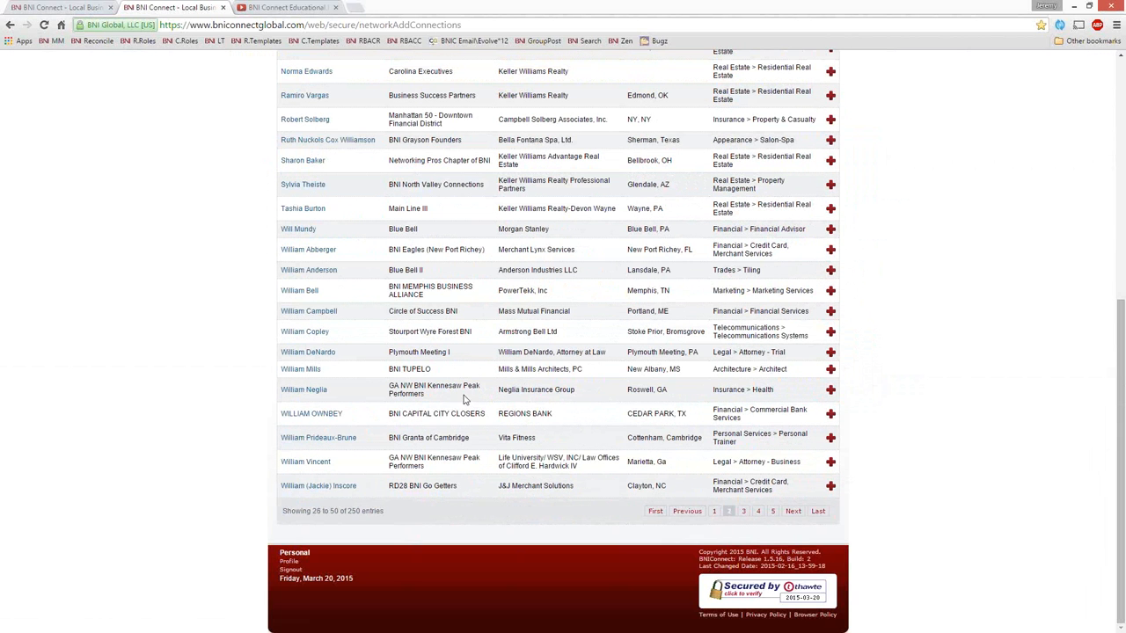
{"action": "left_click", "coordinate": [304, 291]}
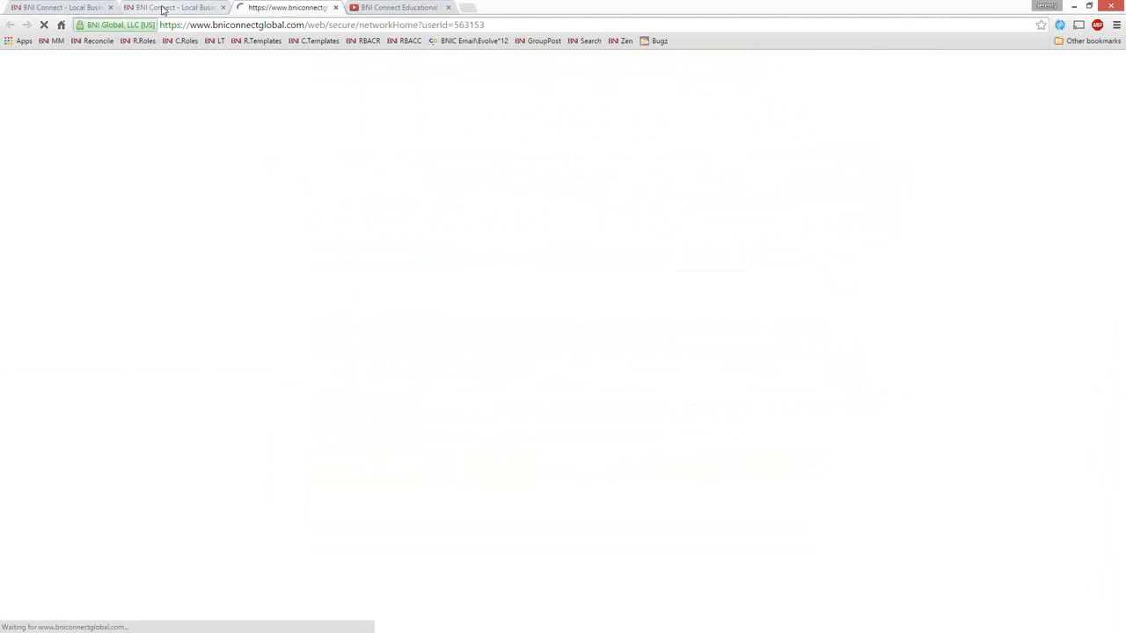
Step: Switch back to the first BNI Connect browser tab and open the CMS list of chapter websites
{"action": "left_click", "coordinate": [71, 7]}
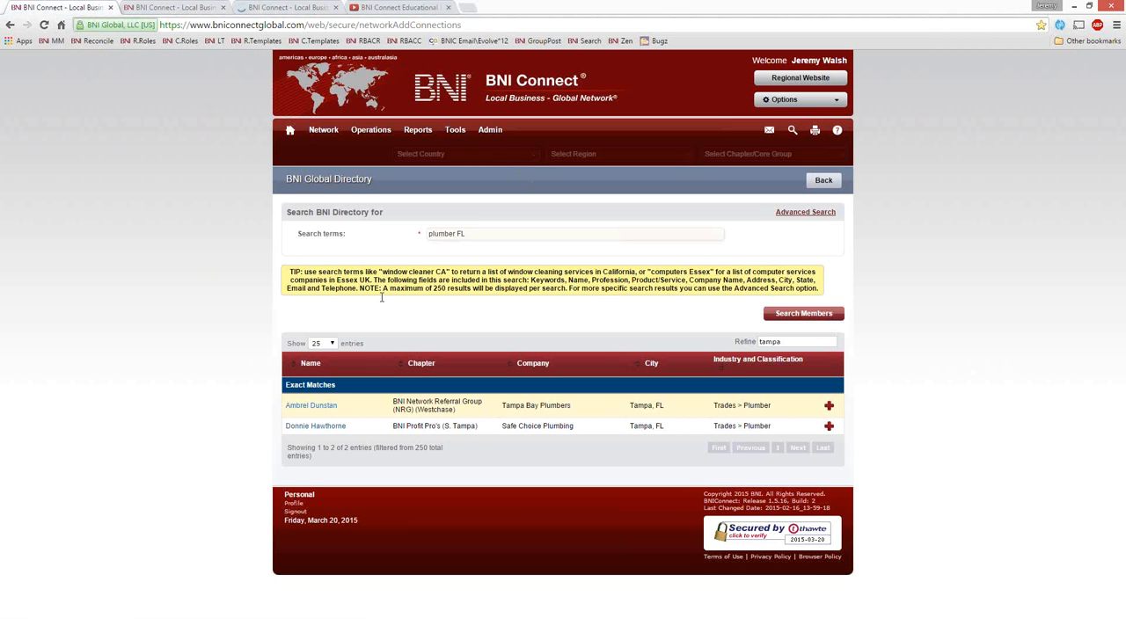
{"action": "left_click", "coordinate": [464, 132]}
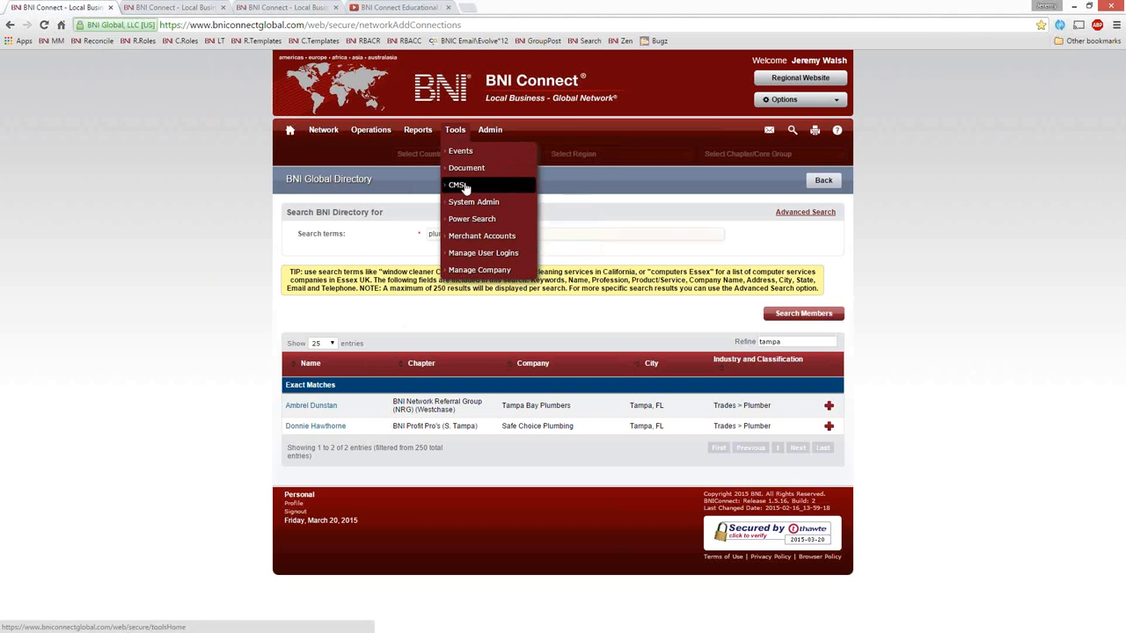
{"action": "mouse_move", "coordinate": [460, 186]}
{"action": "left_click", "coordinate": [580, 217]}
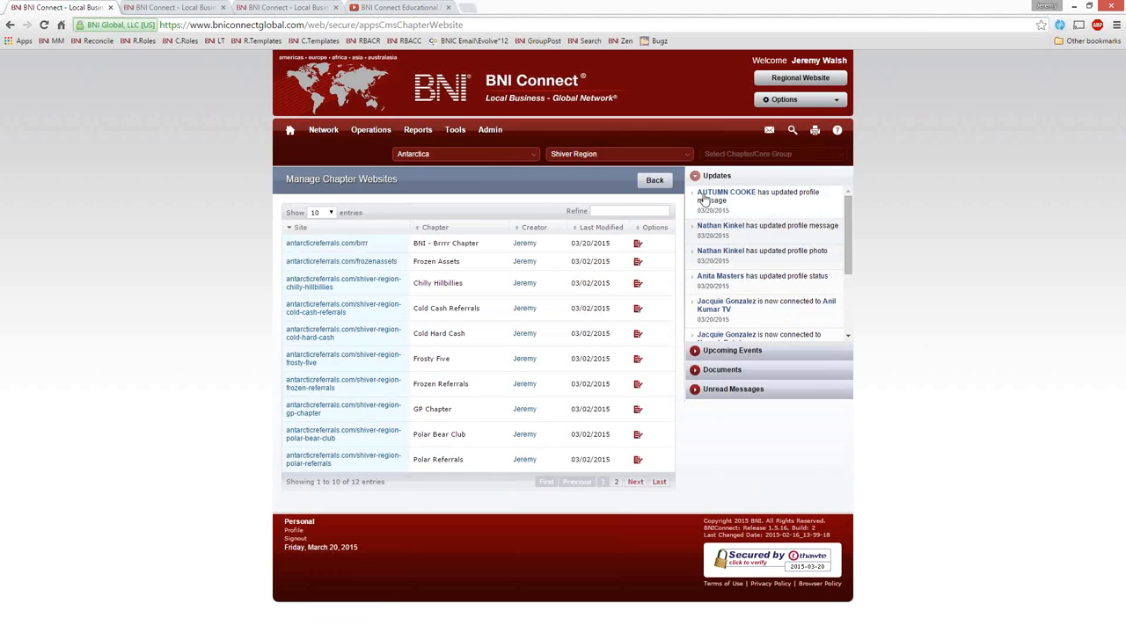
Step: Set the chapter website list's country to United States and its region to TN Memphis
{"action": "left_click", "coordinate": [616, 154]}
{"action": "left_click", "coordinate": [462, 154]}
{"action": "type", "text": "s"}
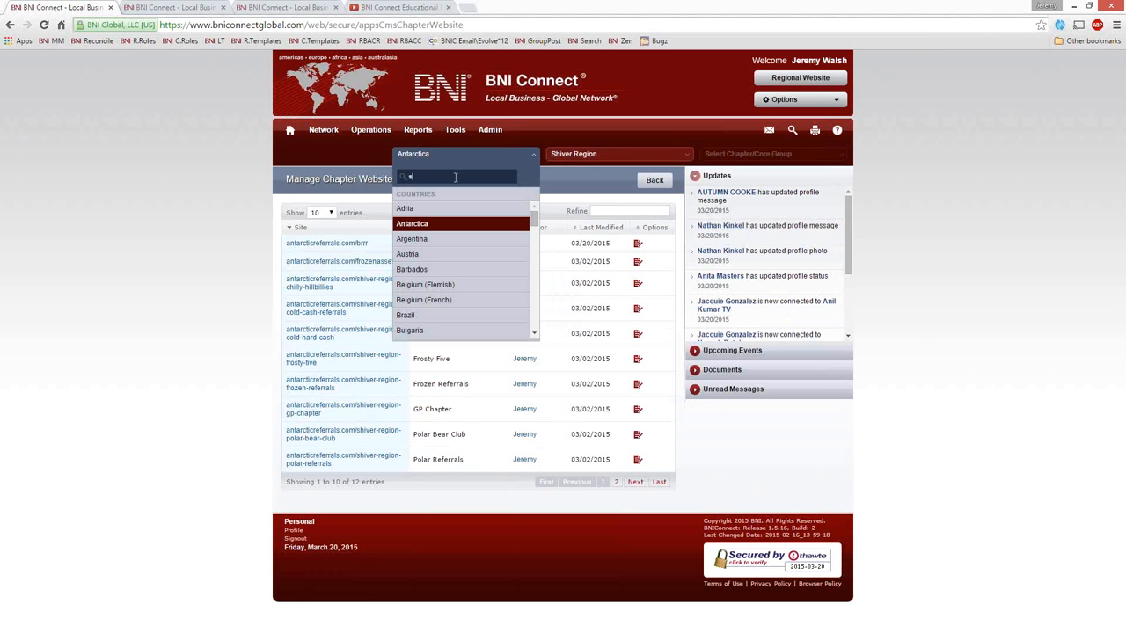
{"action": "type", "text": "tate"}
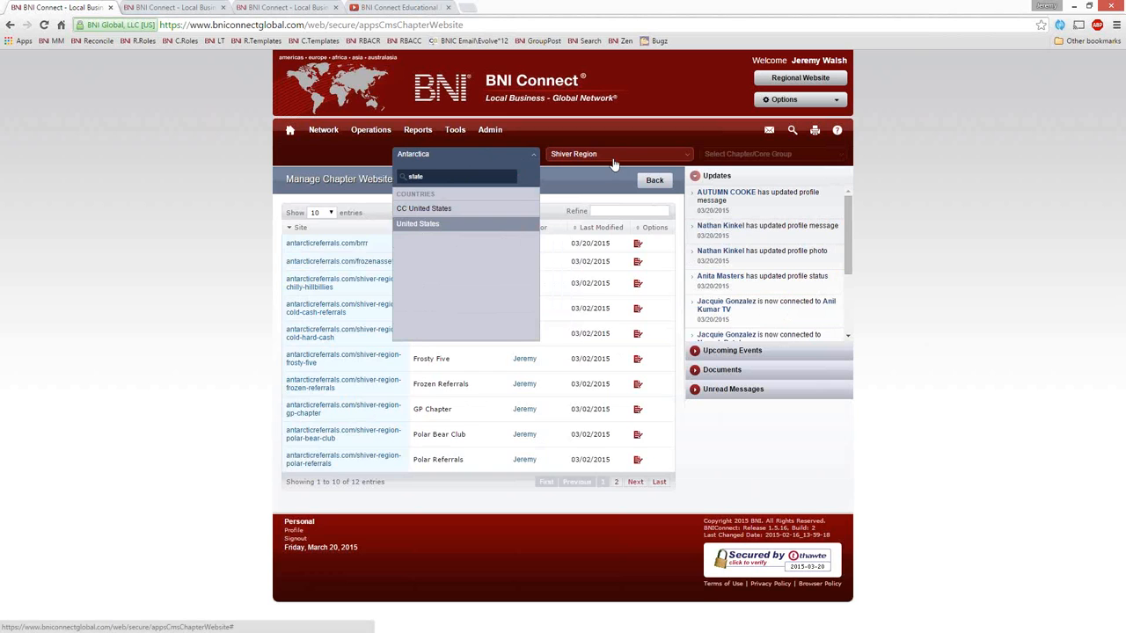
{"action": "key", "text": "Return"}
{"action": "left_click", "coordinate": [608, 157]}
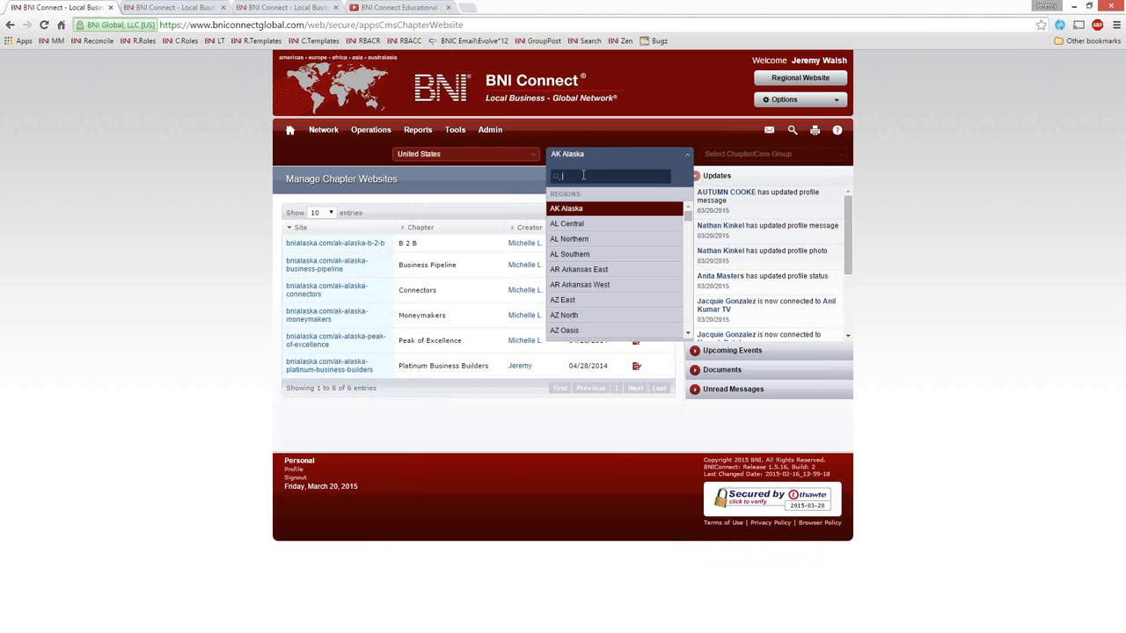
{"action": "type", "text": "mem"}
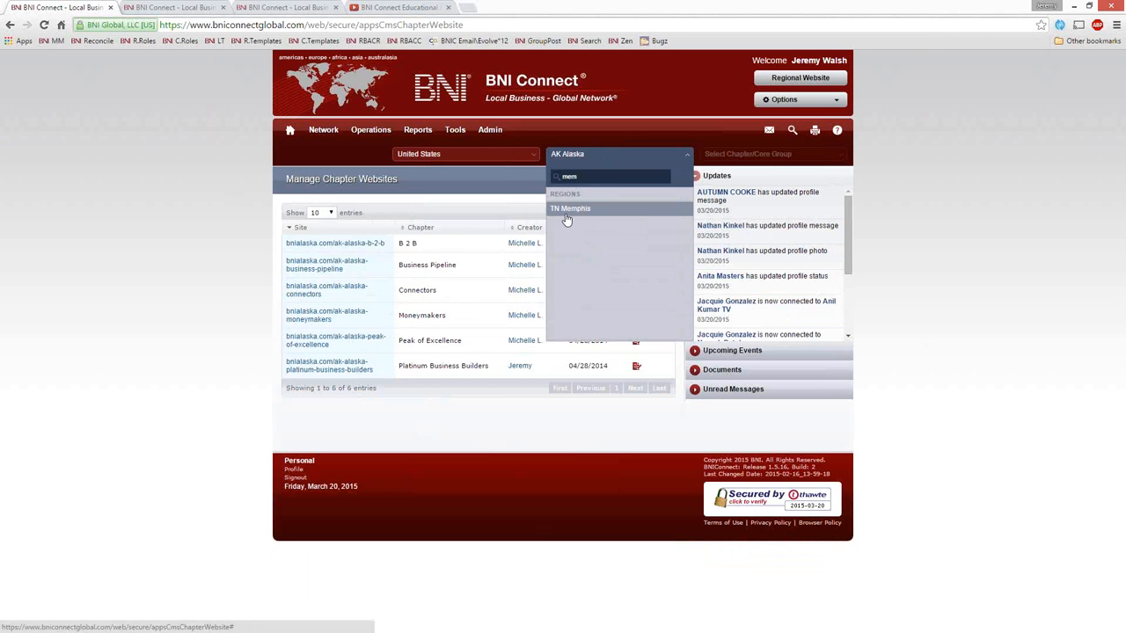
{"action": "key", "text": "Return"}
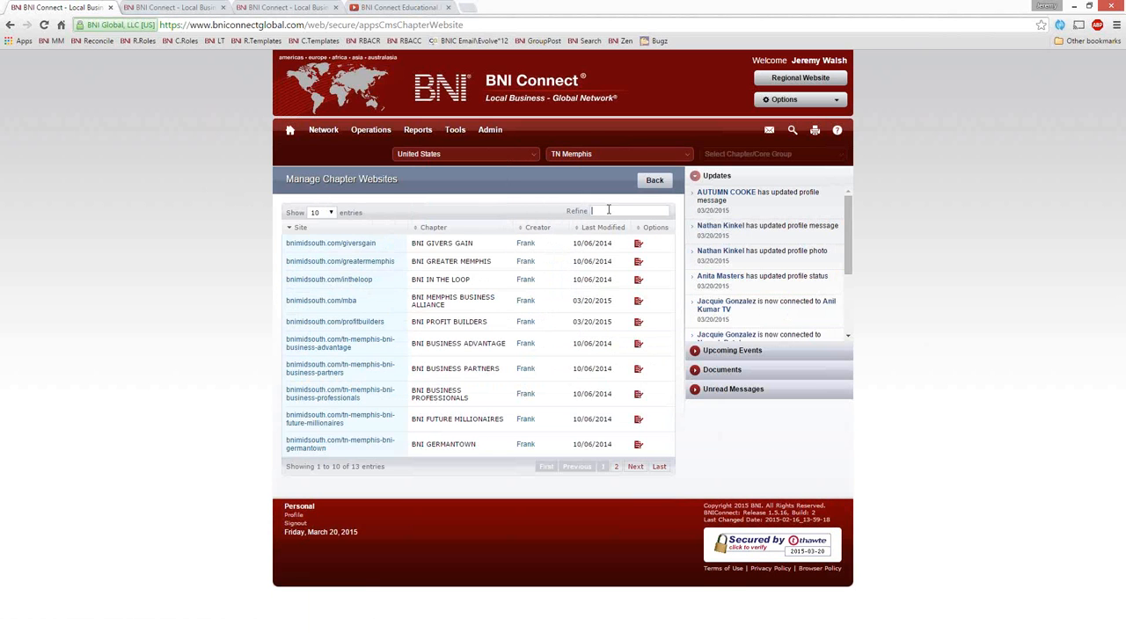
Step: Refine the chapter websites by "busines" and open the BNI Memphis Business Alliance site for editing
{"action": "left_click", "coordinate": [608, 210]}
{"action": "type", "text": "business"}
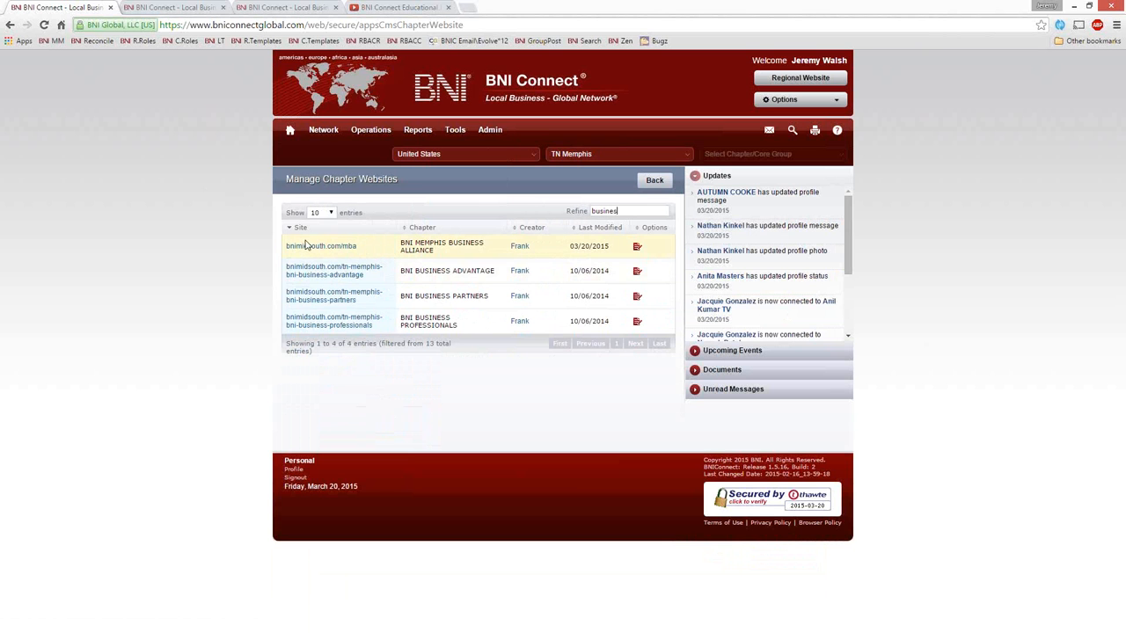
{"action": "left_click", "coordinate": [636, 249]}
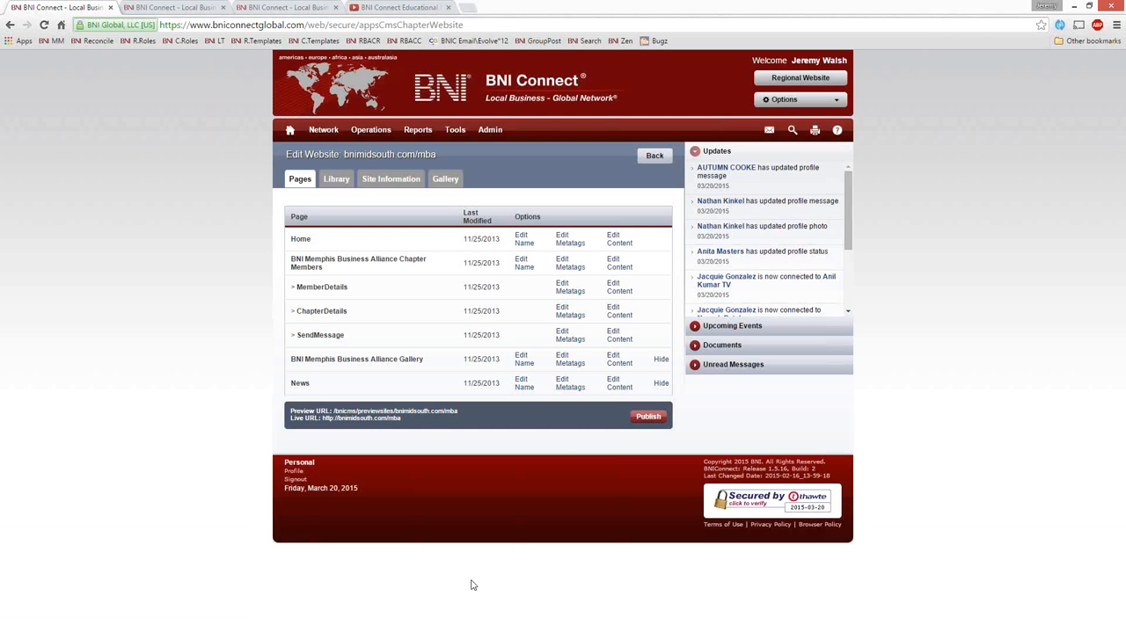
Step: Check the live address bnimidsouth.com/mba, close that page, and publish the BNI Memphis Business Alliance website
{"action": "left_click", "coordinate": [330, 419]}
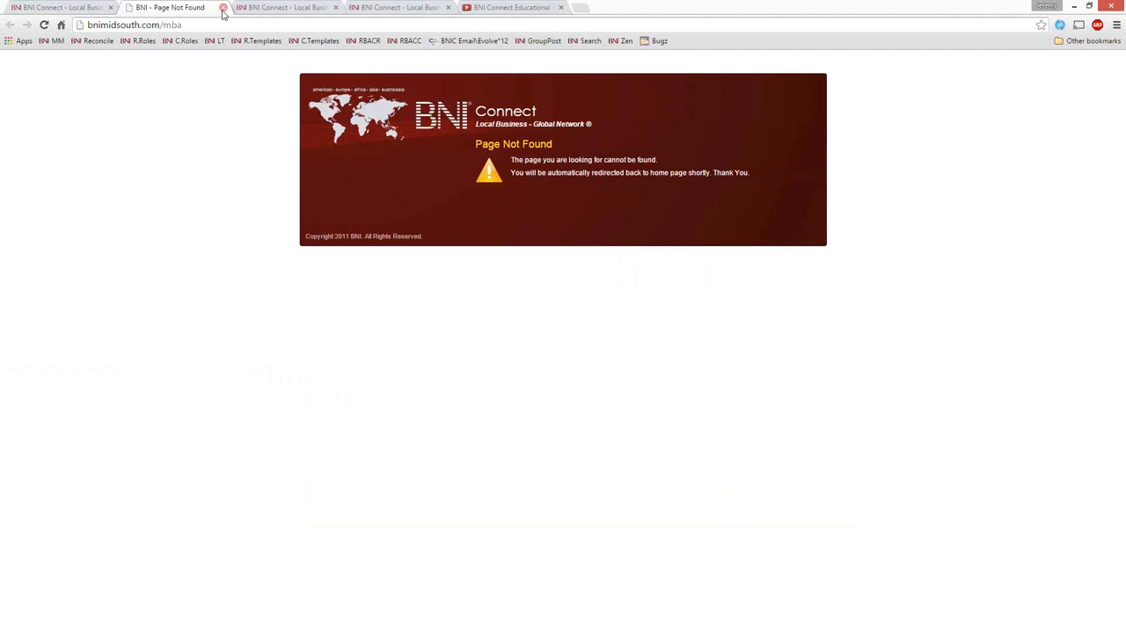
{"action": "left_click", "coordinate": [222, 7]}
{"action": "left_click", "coordinate": [647, 417]}
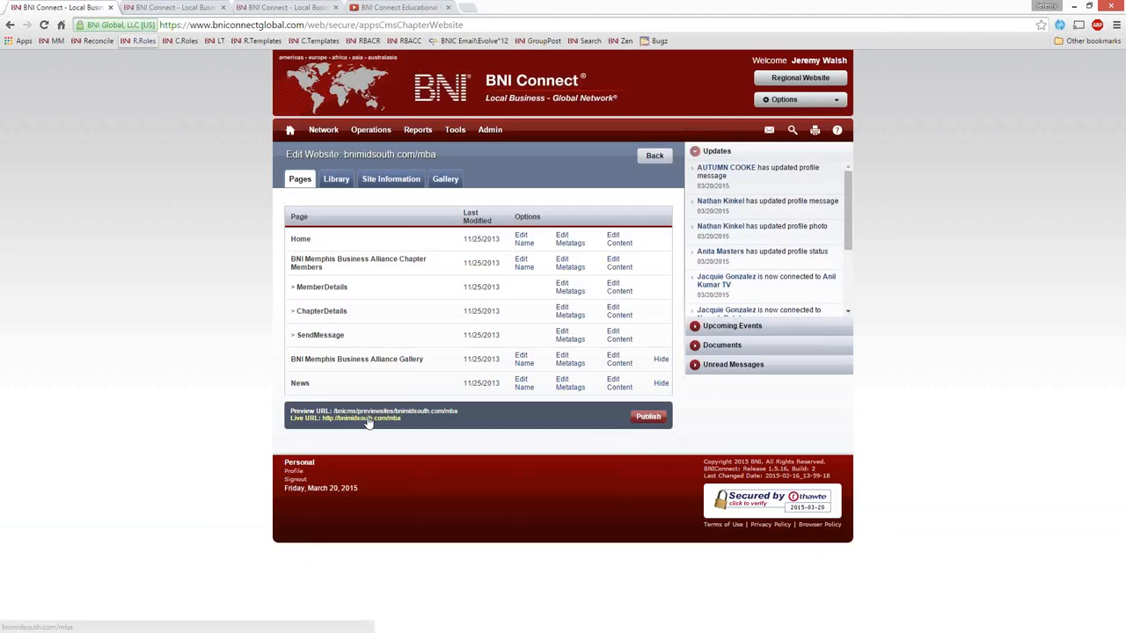
Step: Open the chapter's live URL bnimidsouth.com/mba in a new tab and close the two extra BNI Connect tabs and the BNI Connect Educational tab
{"action": "left_click", "coordinate": [373, 420]}
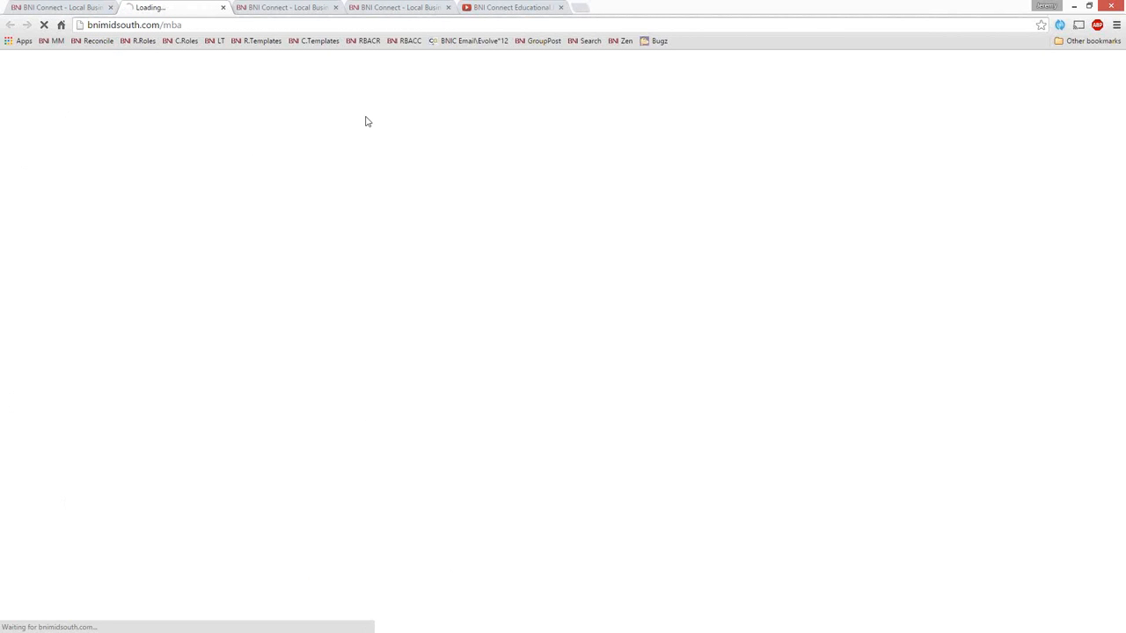
{"action": "left_click", "coordinate": [336, 7]}
{"action": "left_click", "coordinate": [335, 7]}
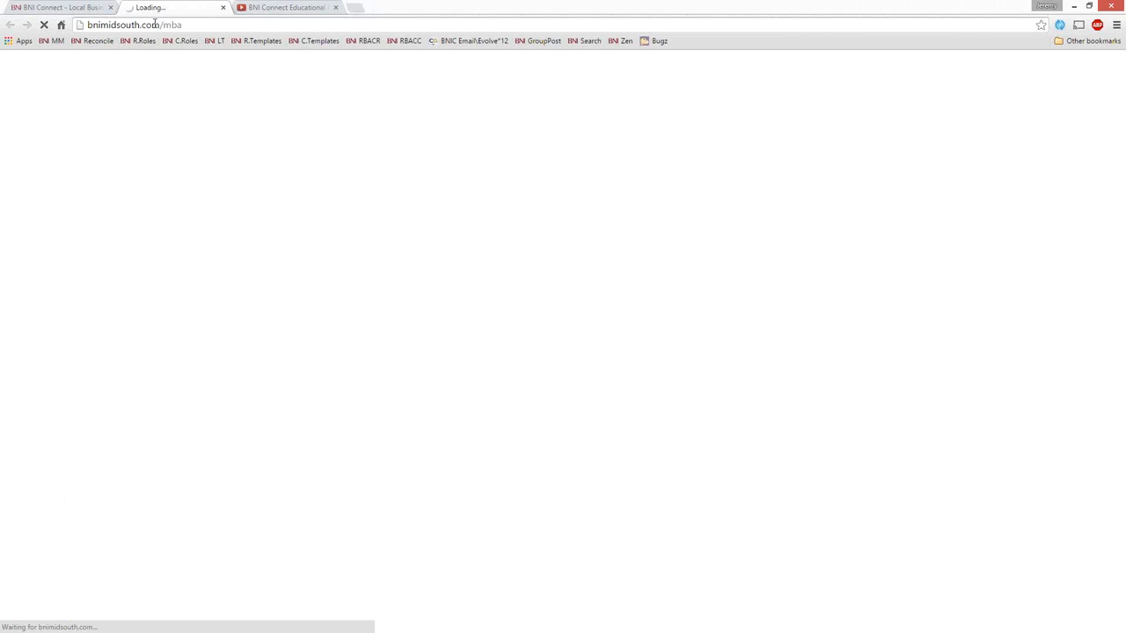
{"action": "left_click", "coordinate": [335, 7]}
{"action": "left_click", "coordinate": [74, 9]}
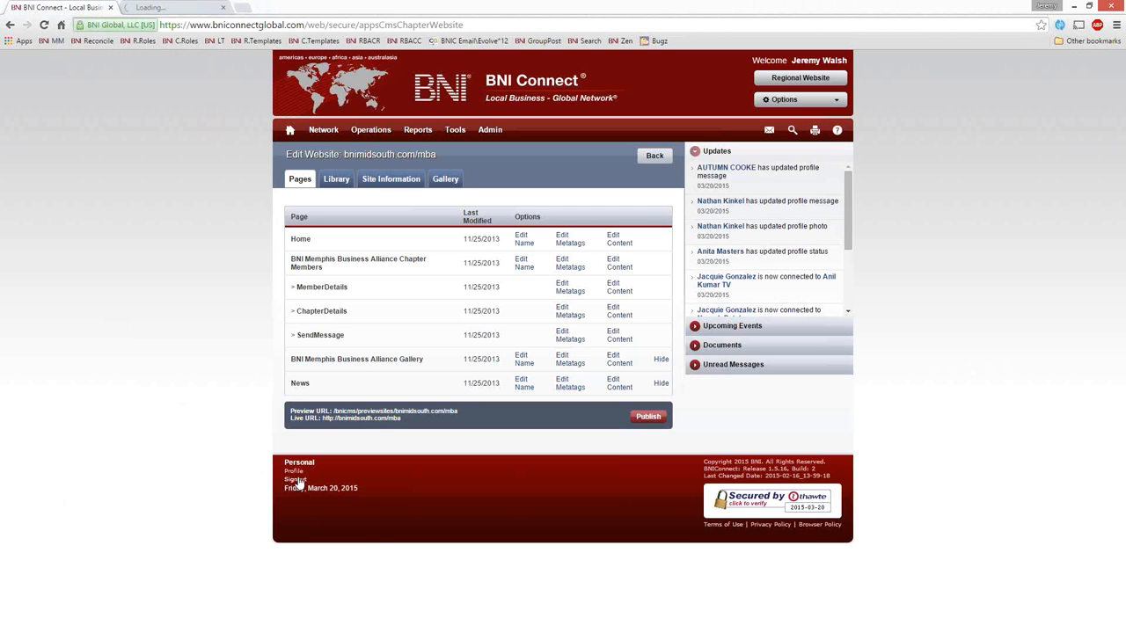
Step: Examine the published BNI Memphis Business Alliance site and its address bnimidsouth.com/mba, comparing with the CMS page, and return to the website editor
{"action": "left_click", "coordinate": [180, 8]}
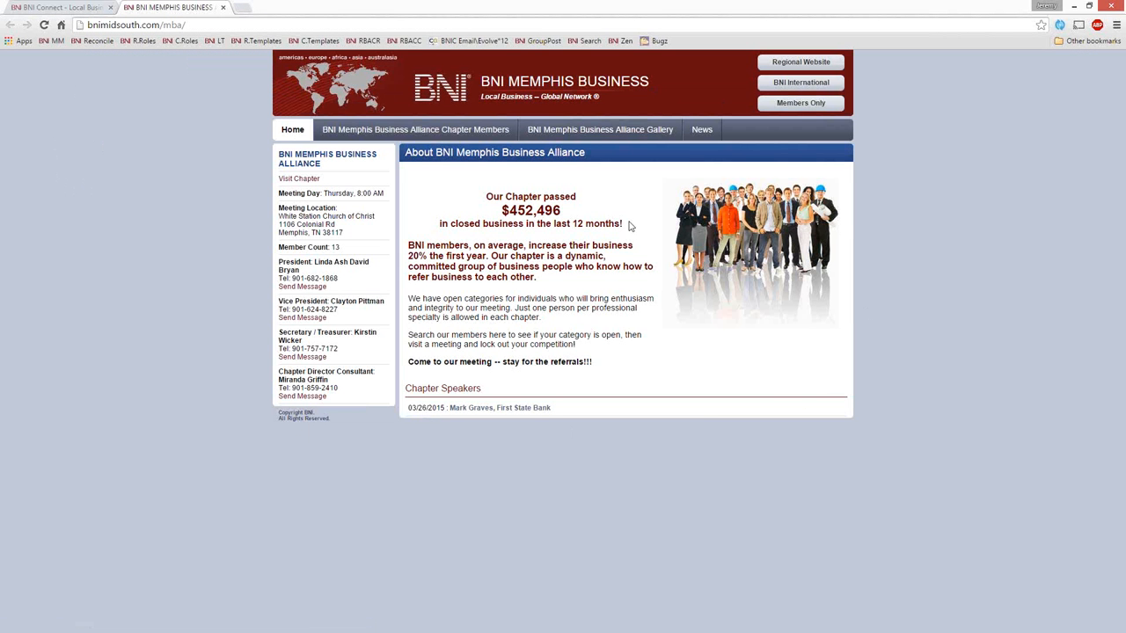
{"action": "left_click", "coordinate": [247, 30]}
{"action": "left_click", "coordinate": [70, 9]}
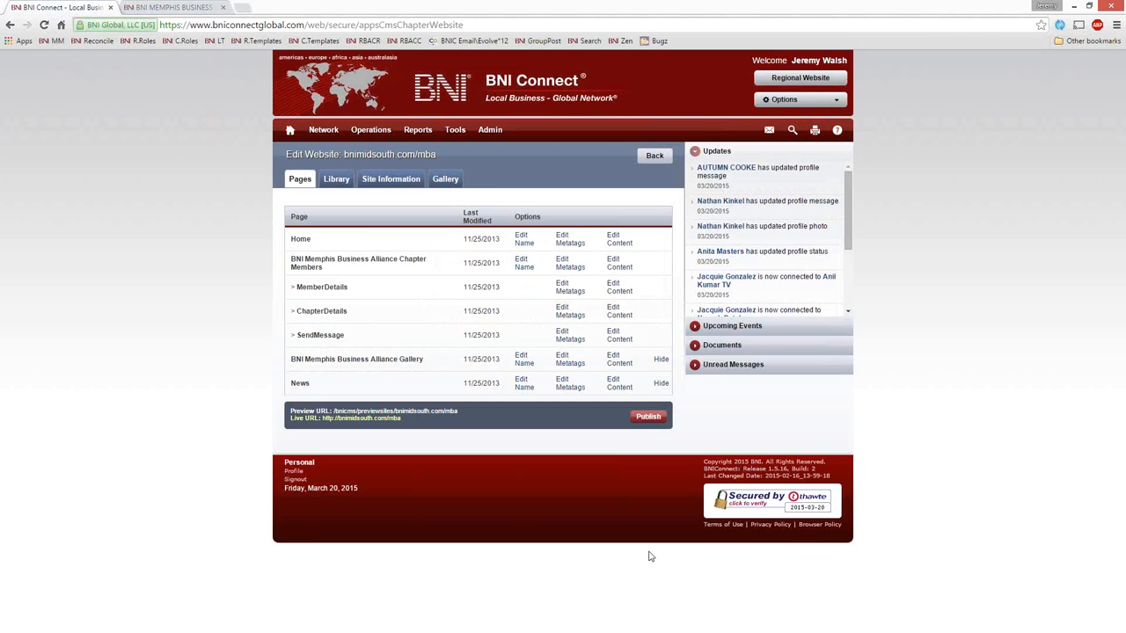
{"action": "left_click", "coordinate": [198, 10]}
{"action": "left_click", "coordinate": [123, 26]}
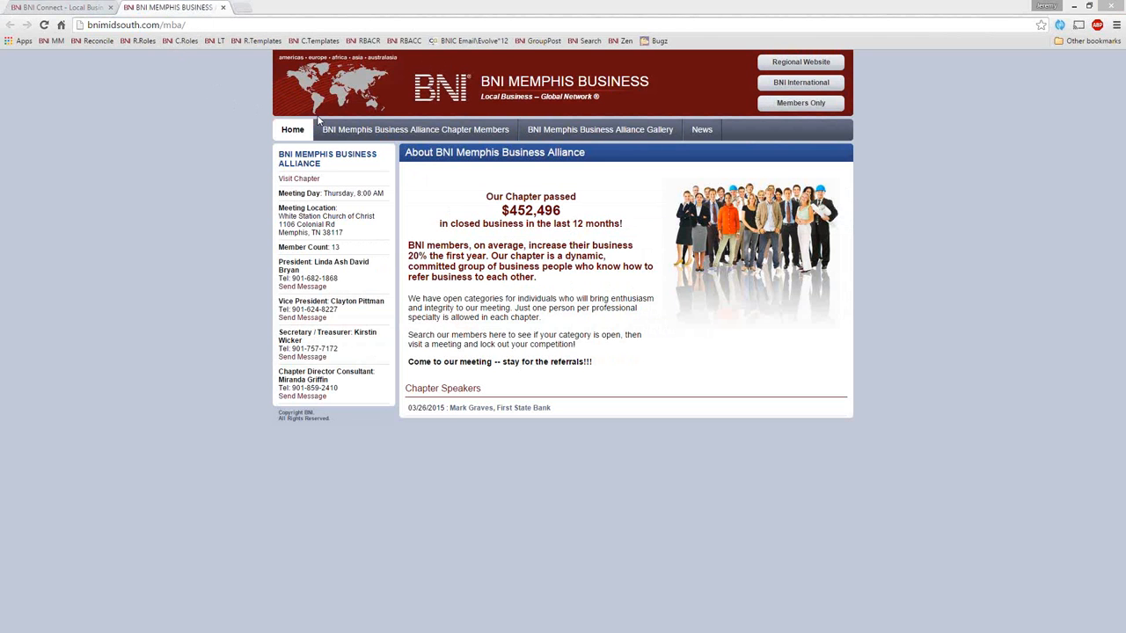
{"action": "left_click", "coordinate": [152, 26]}
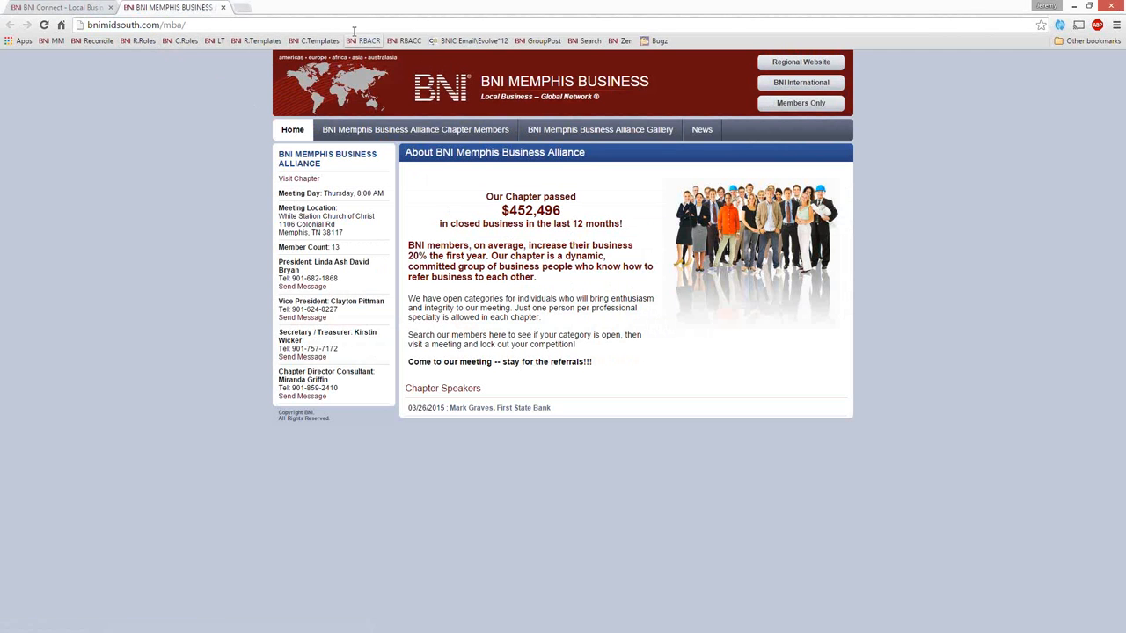
{"action": "double_click", "coordinate": [179, 26]}
{"action": "left_click_drag", "start_coordinate": [190, 25], "coordinate": [195, 26]}
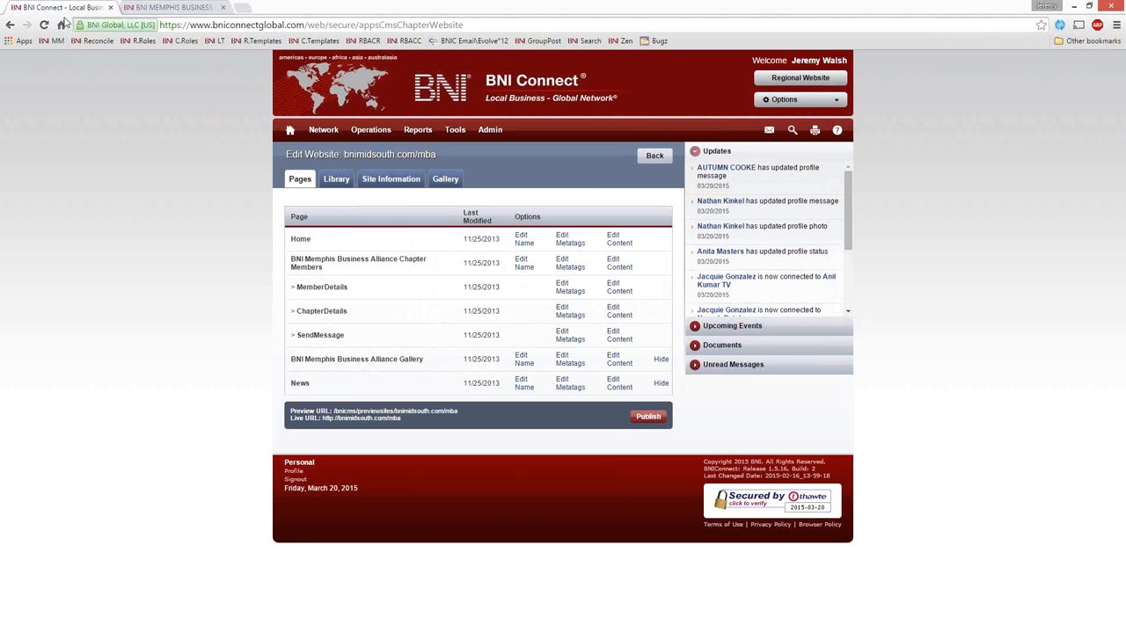
{"action": "left_click", "coordinate": [58, 8]}
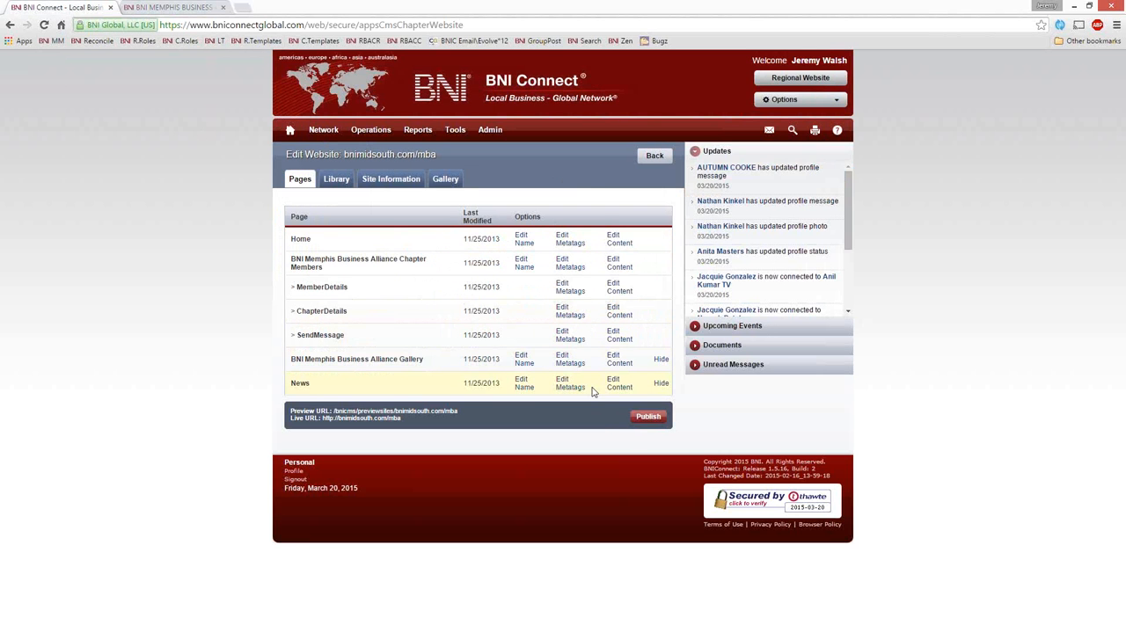